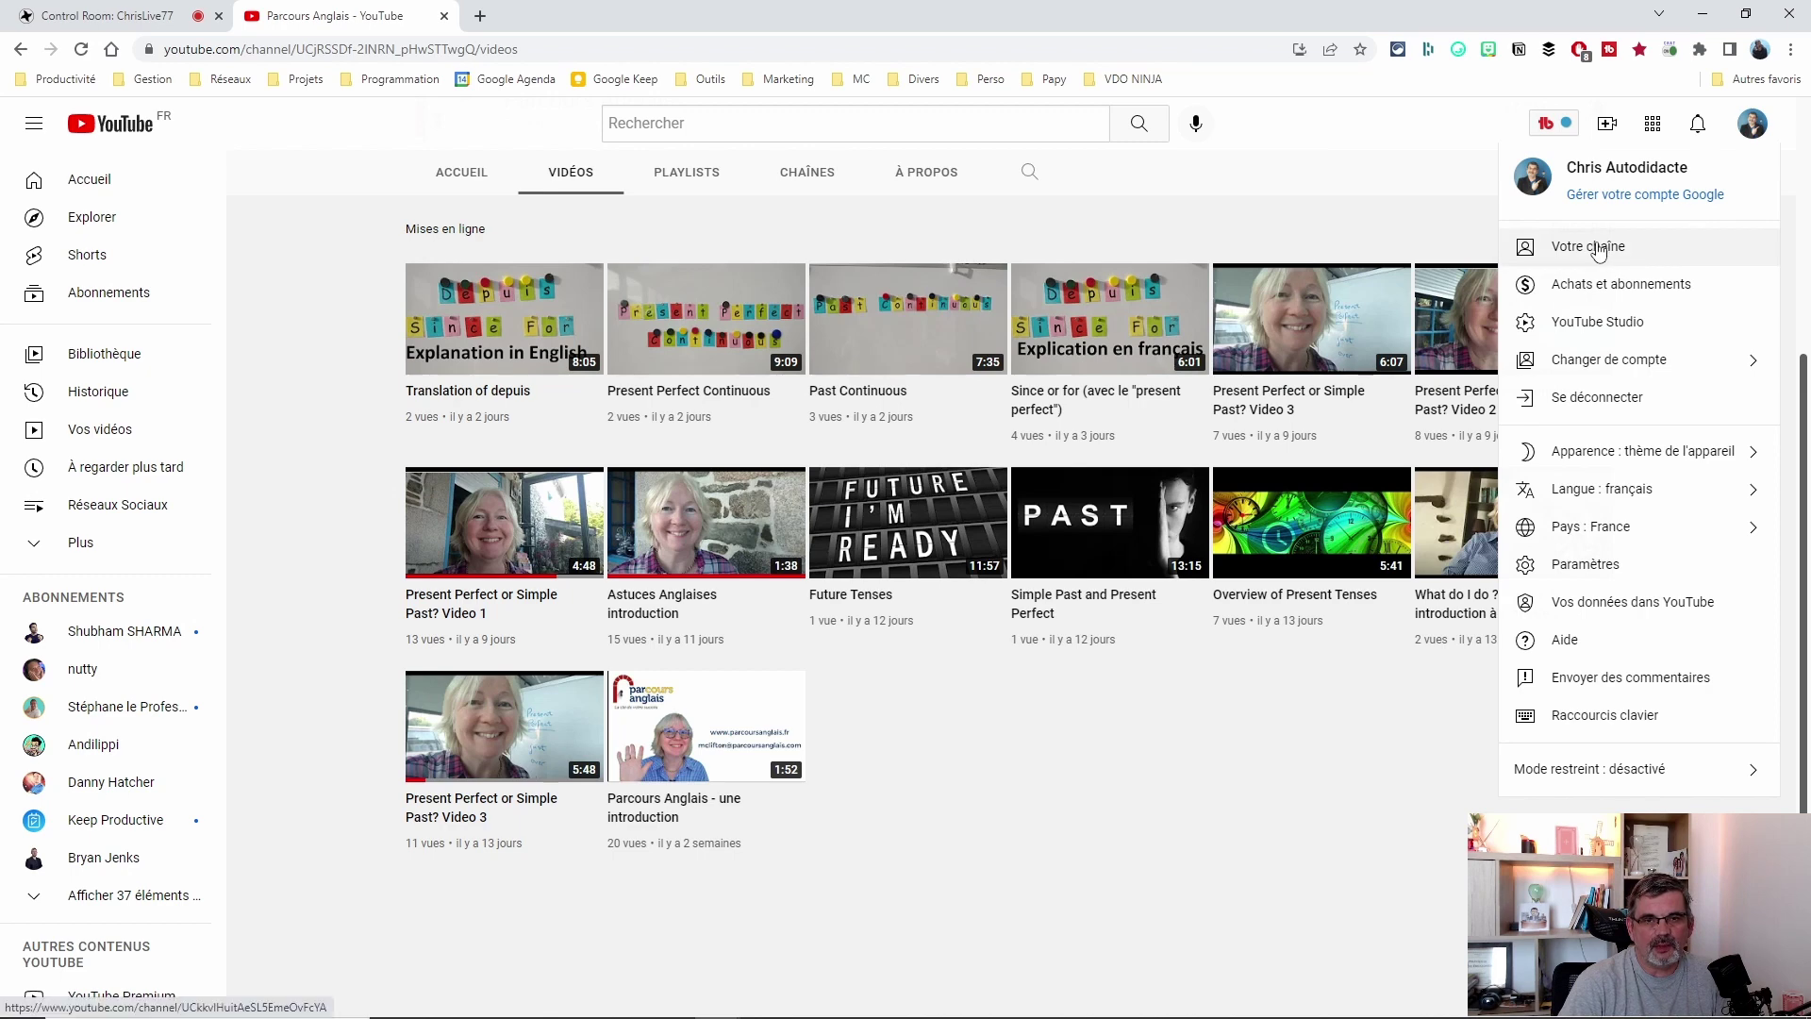
# Go to your own channel home page and close the Channelytics stats panel.
pyautogui.click(1594, 246)
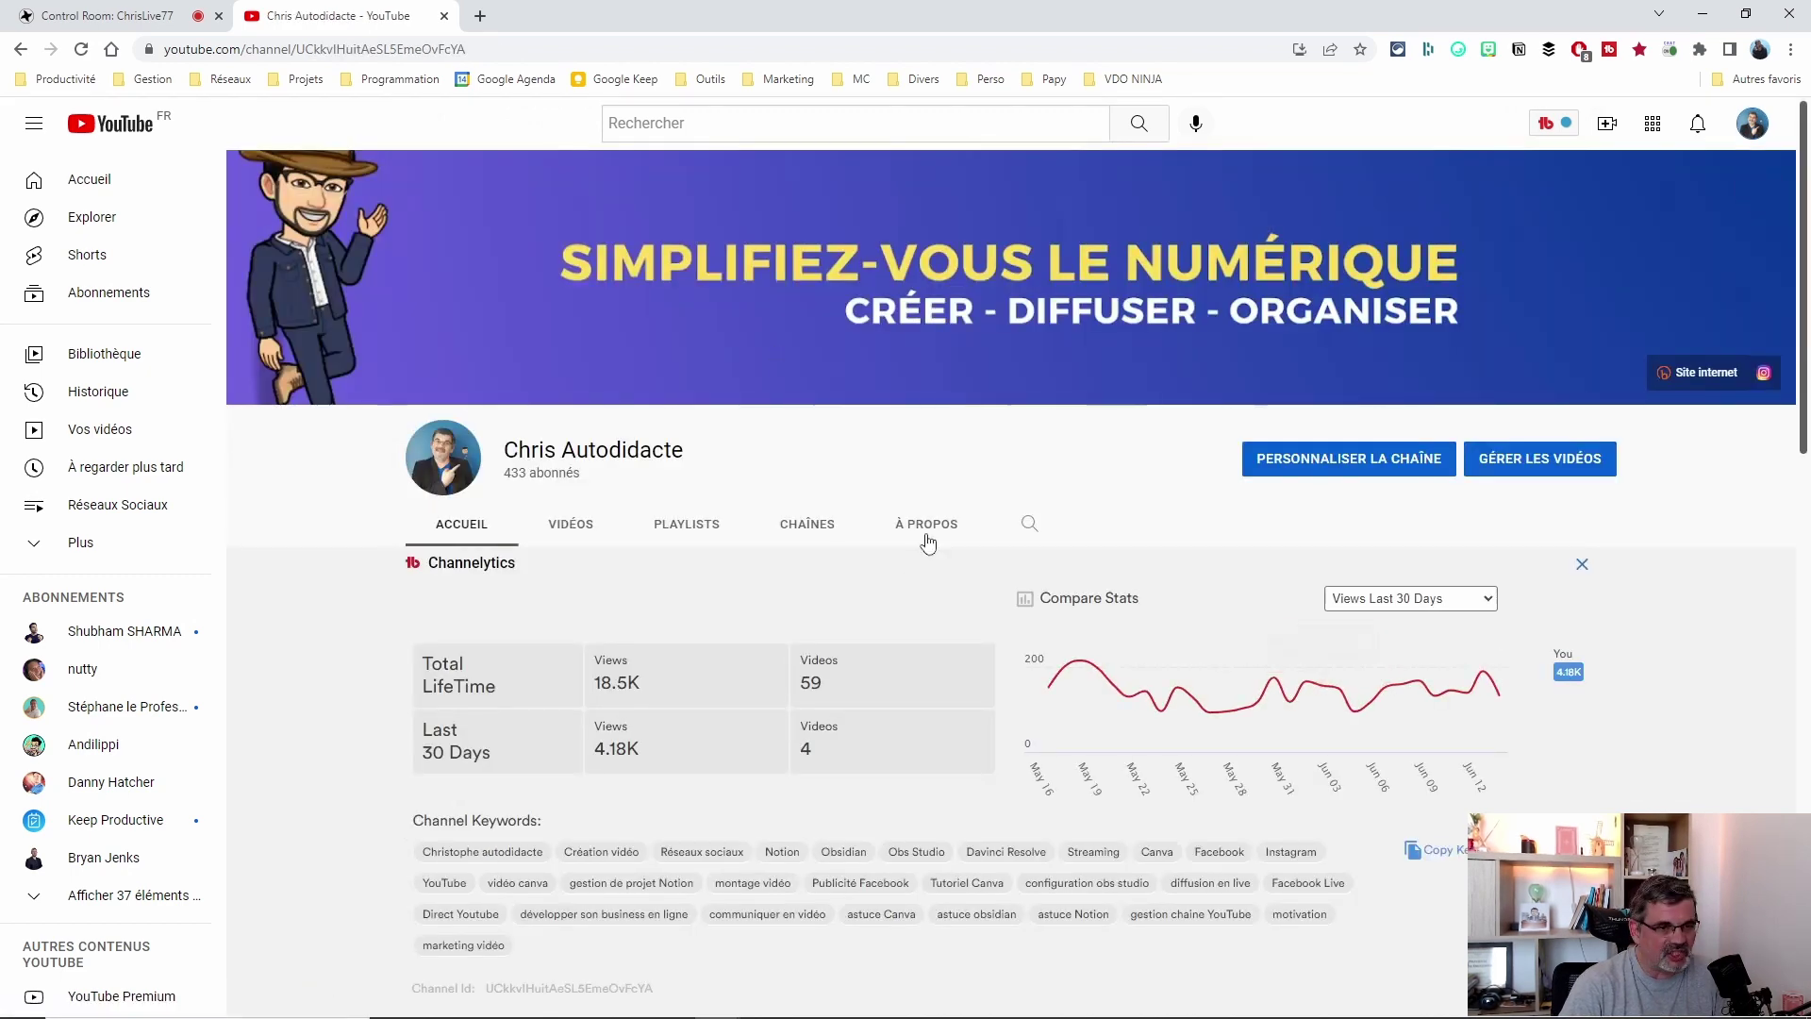
pyautogui.click(1582, 566)
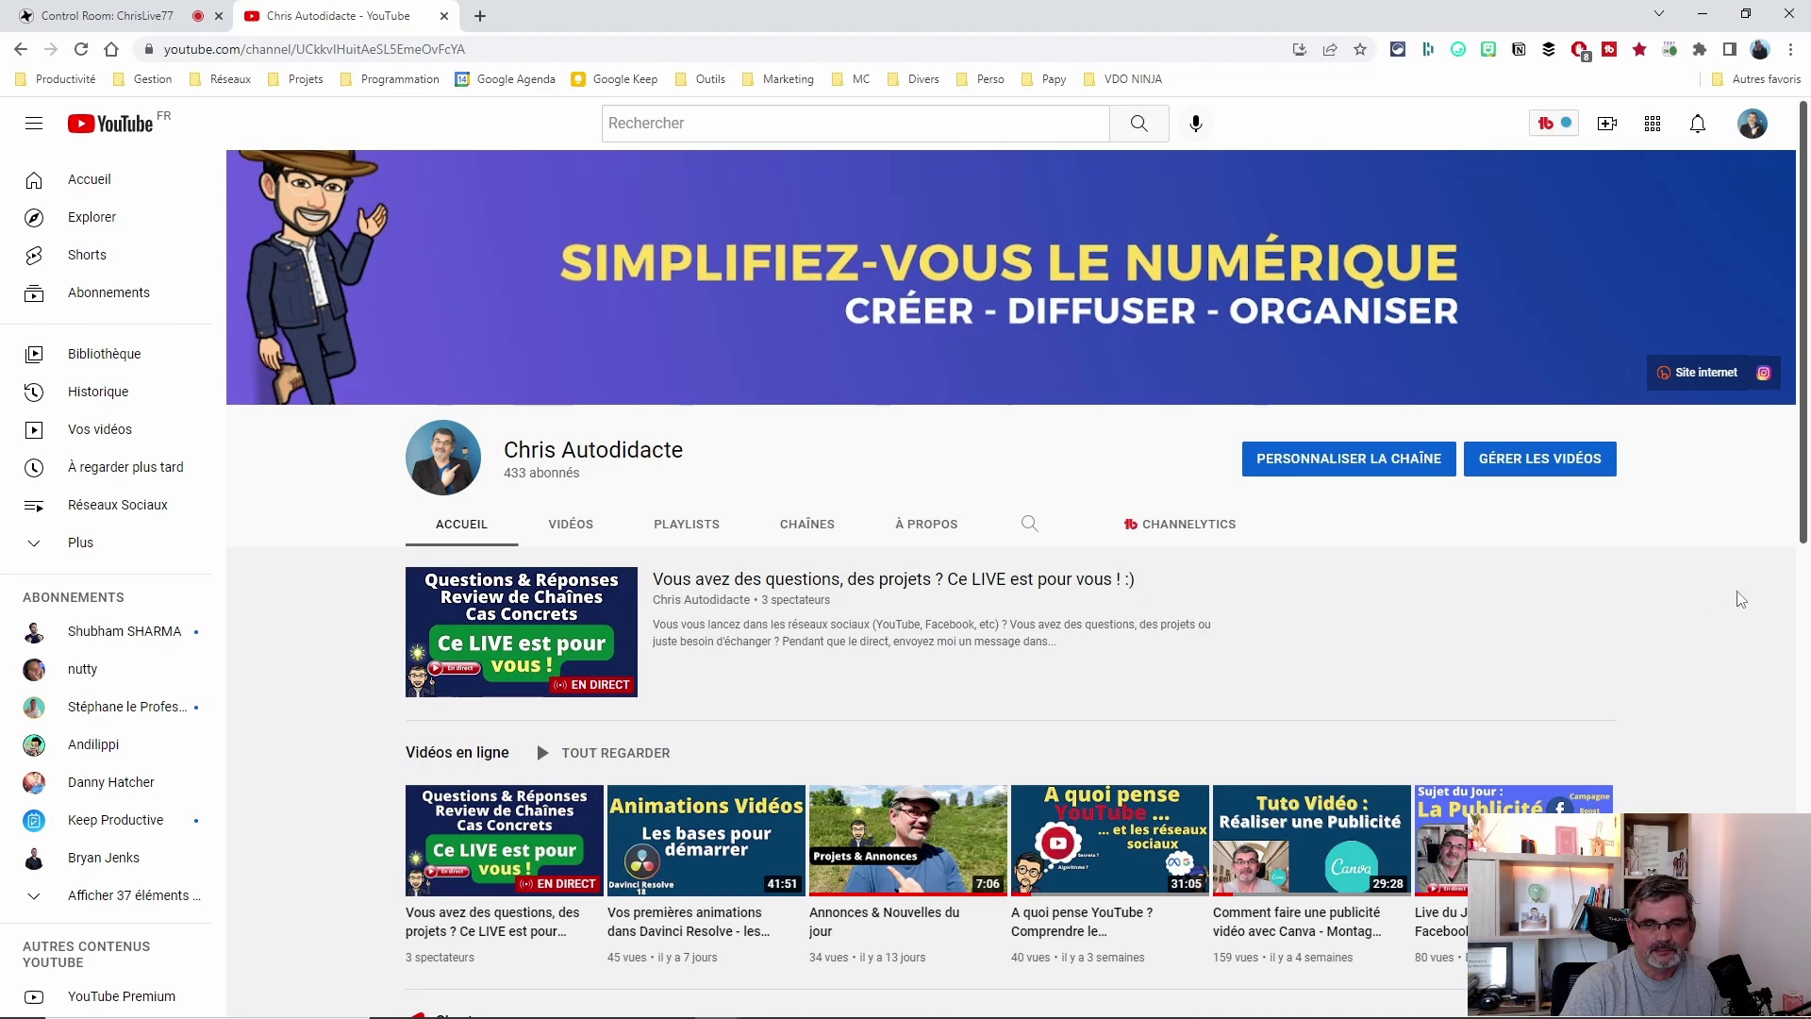
pyautogui.scroll(-5, 1738, 587)
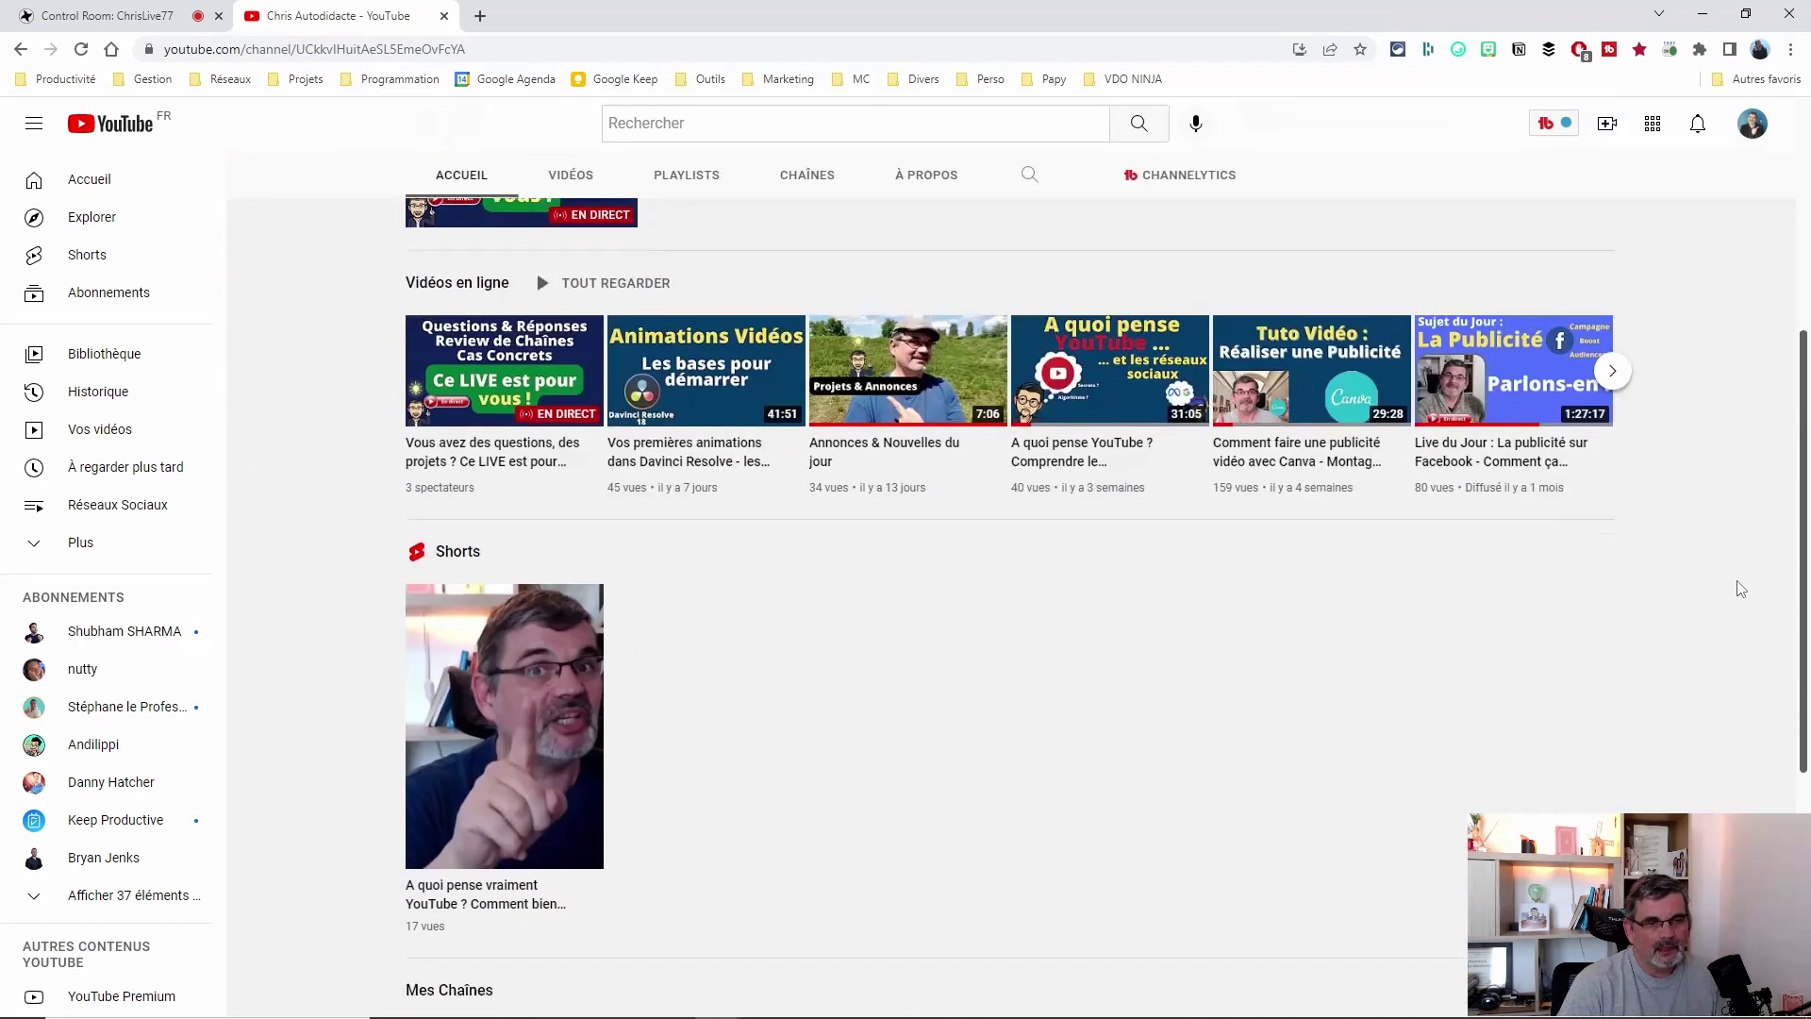
pyautogui.scroll(5, 1739, 586)
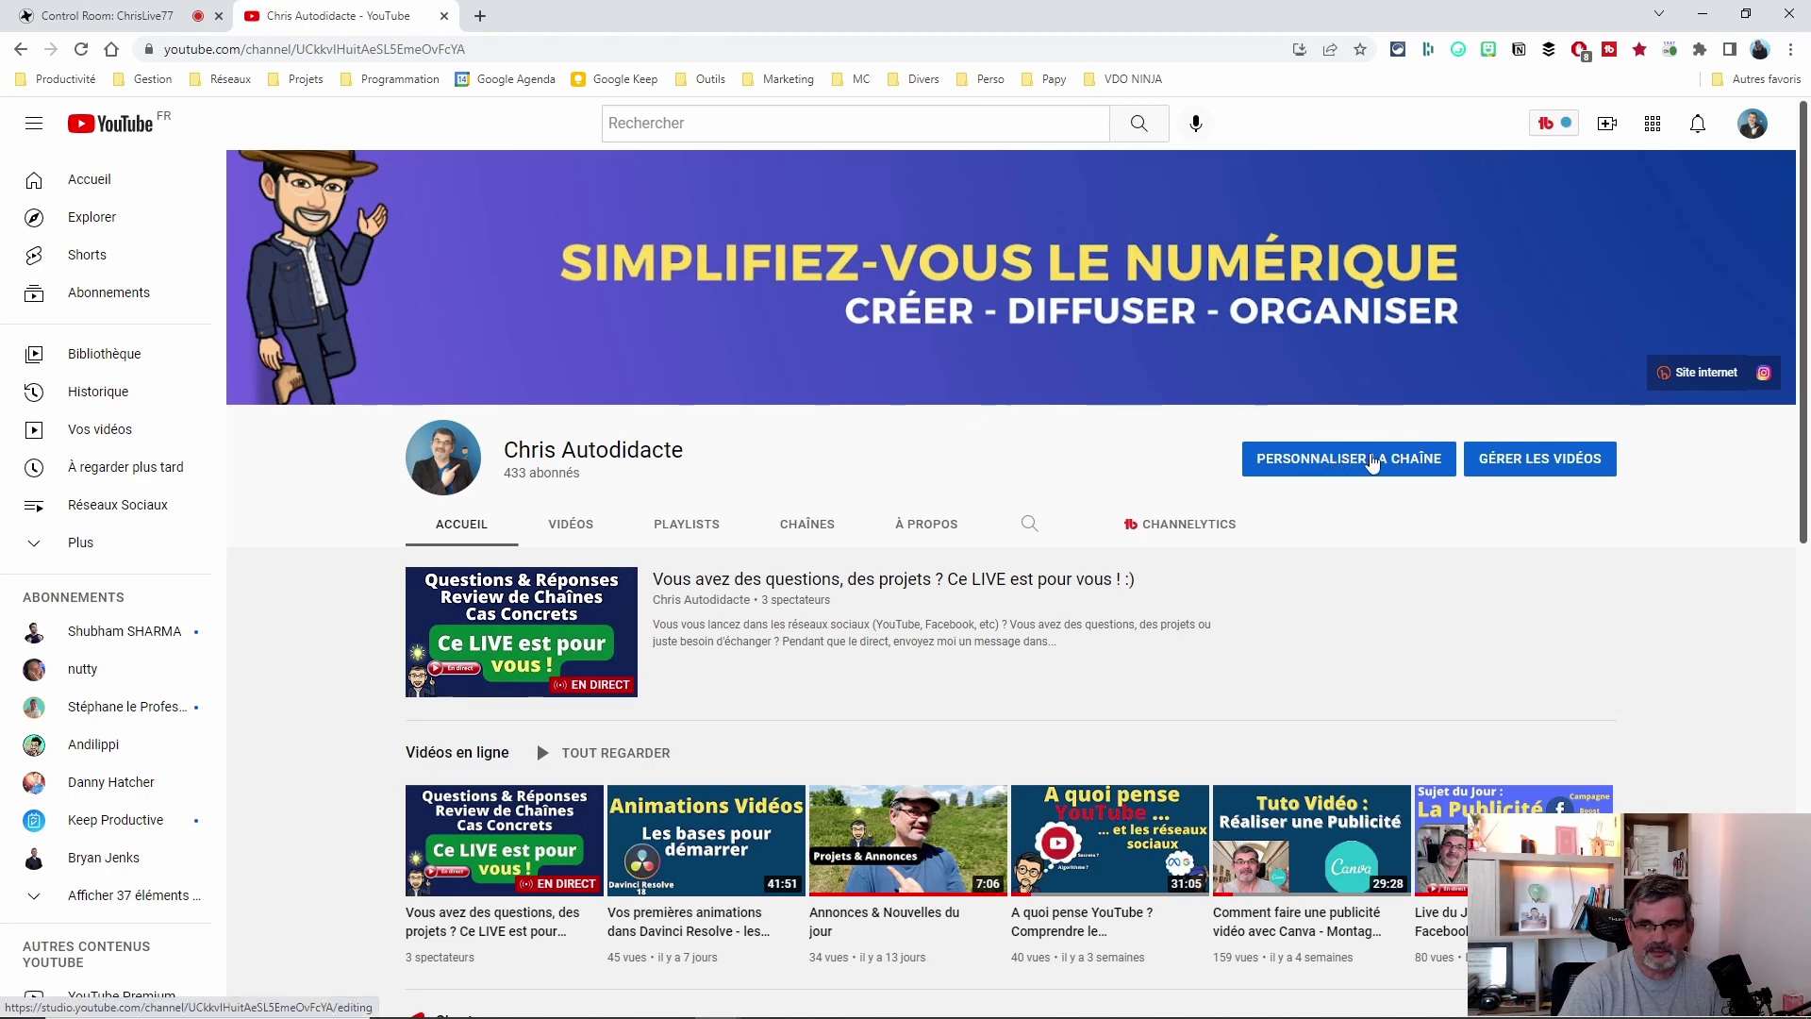
# Open the channel customisation Layout page and look over the channel trailer card.
pyautogui.click(1341, 459)
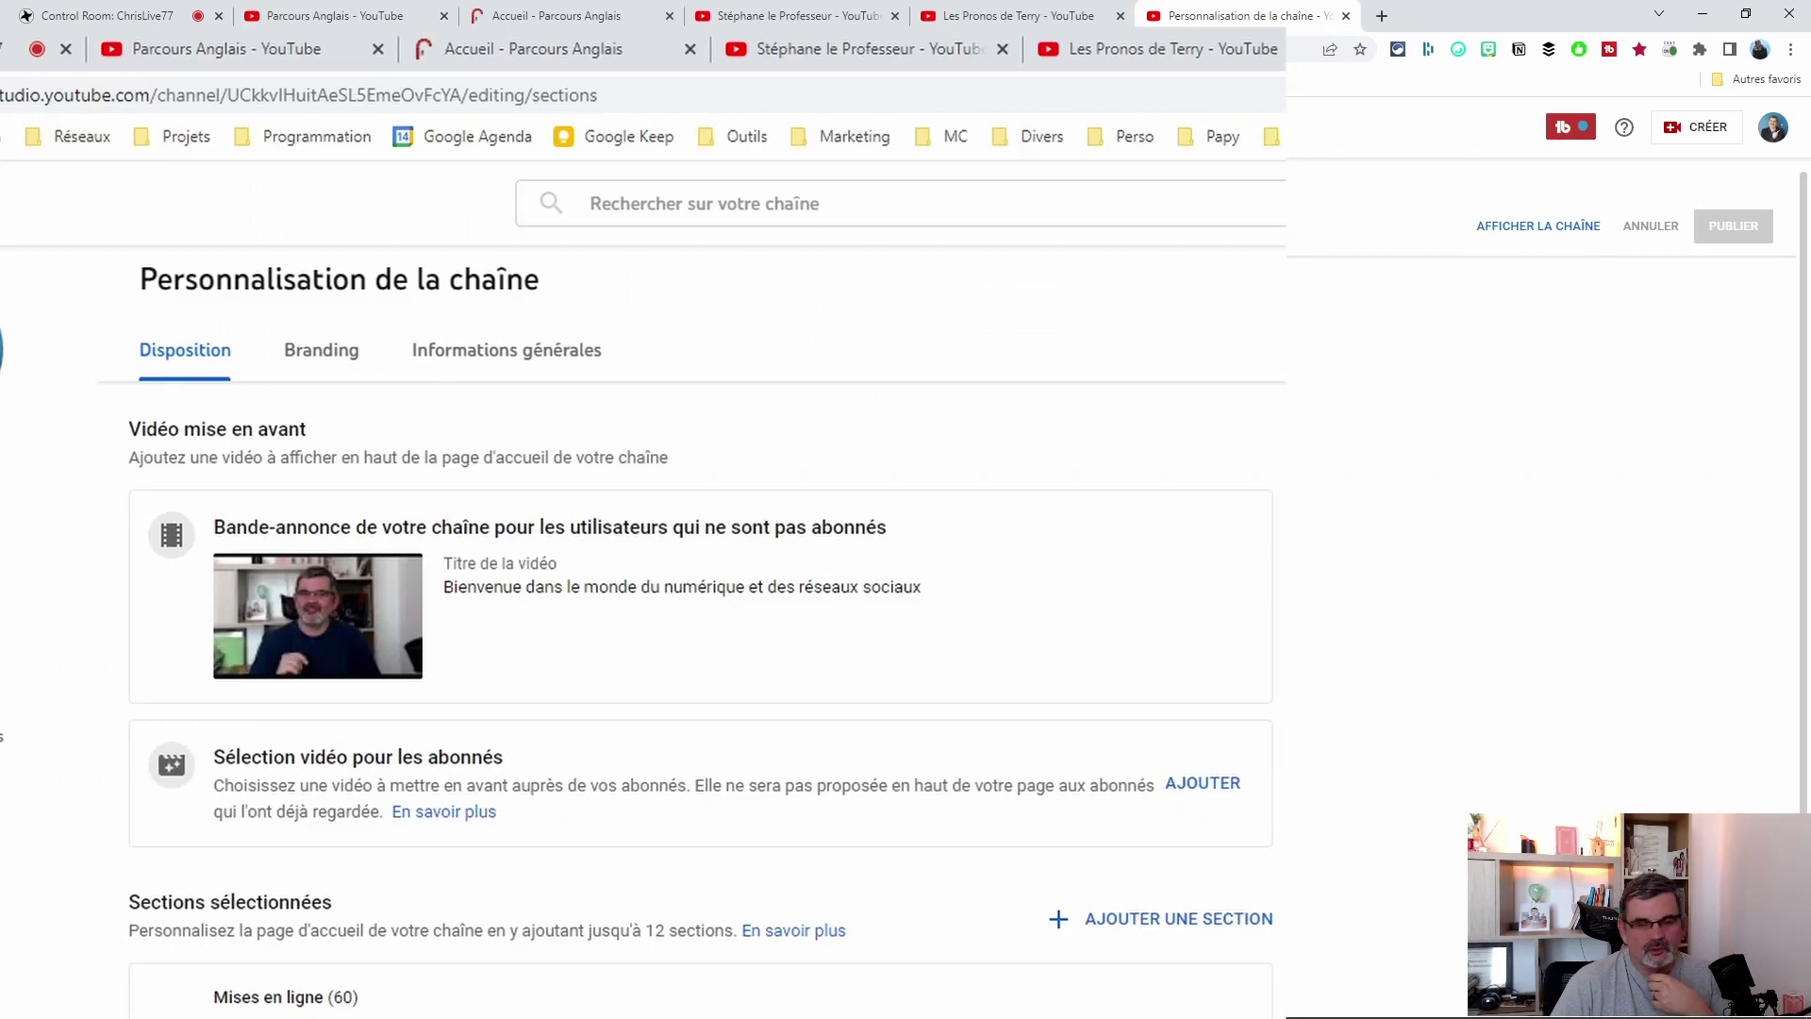
pyautogui.scroll(-3, 377, 603)
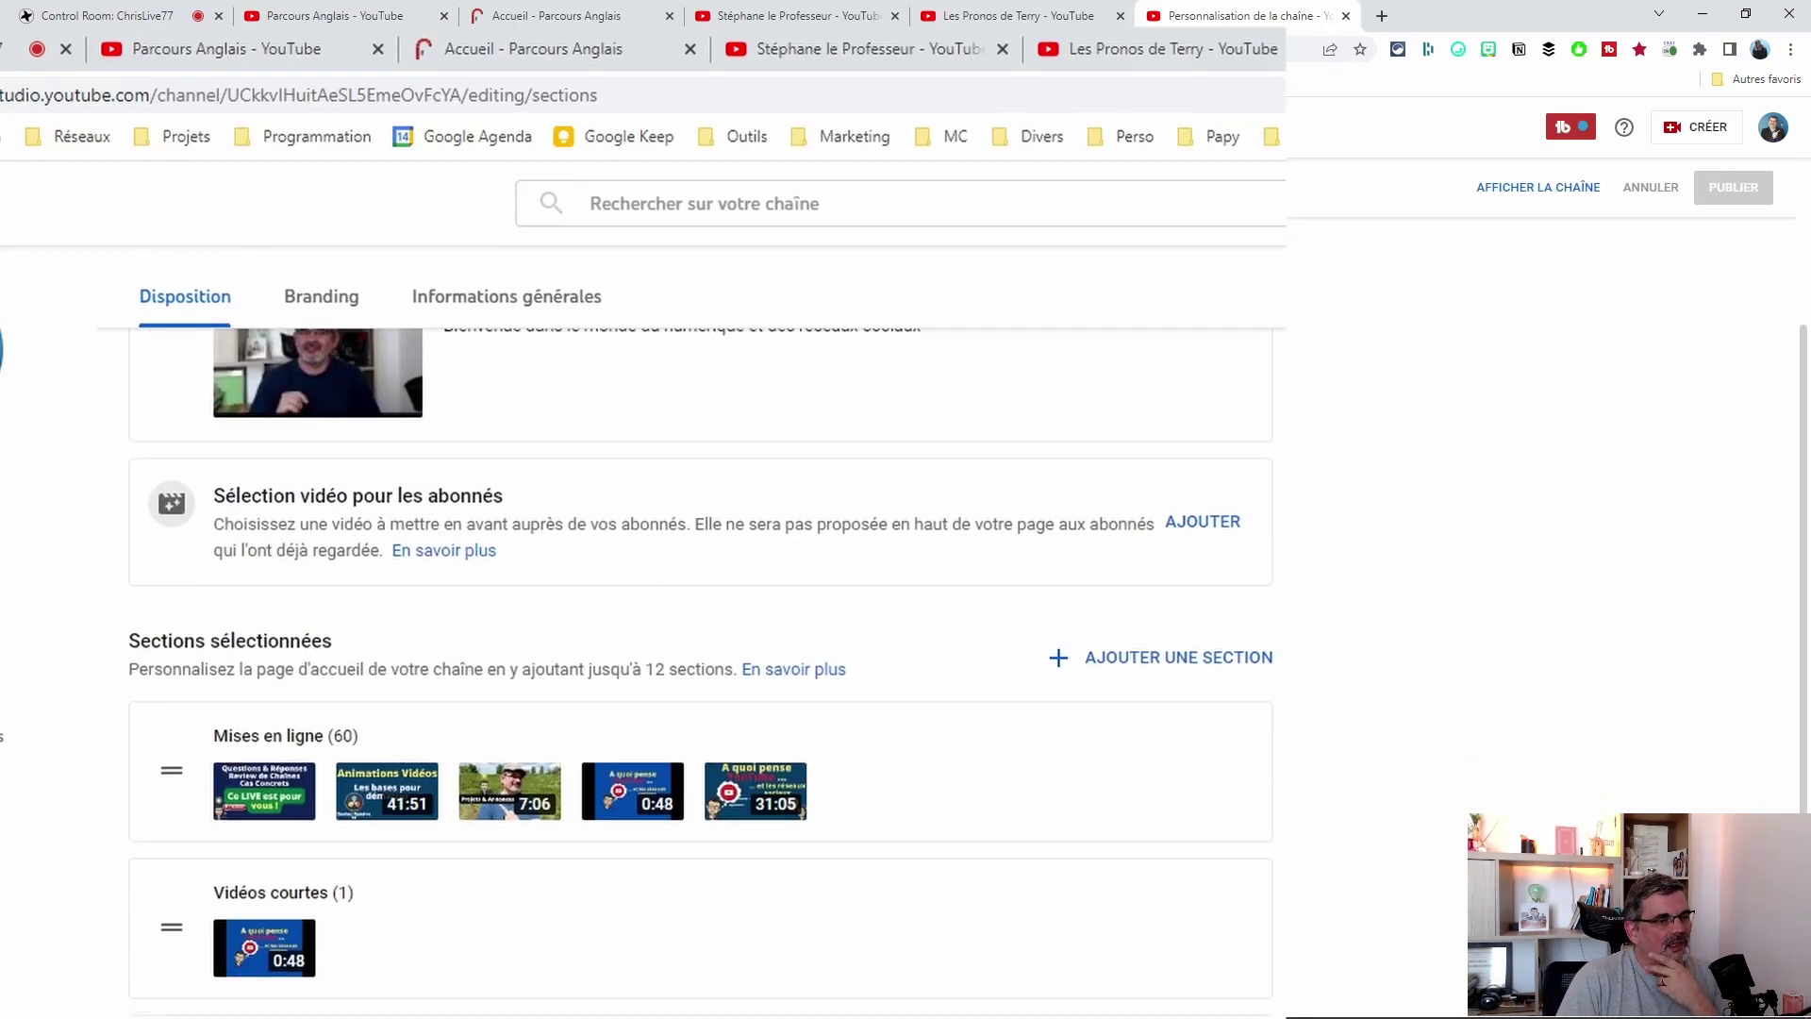
pyautogui.scroll(4, 377, 604)
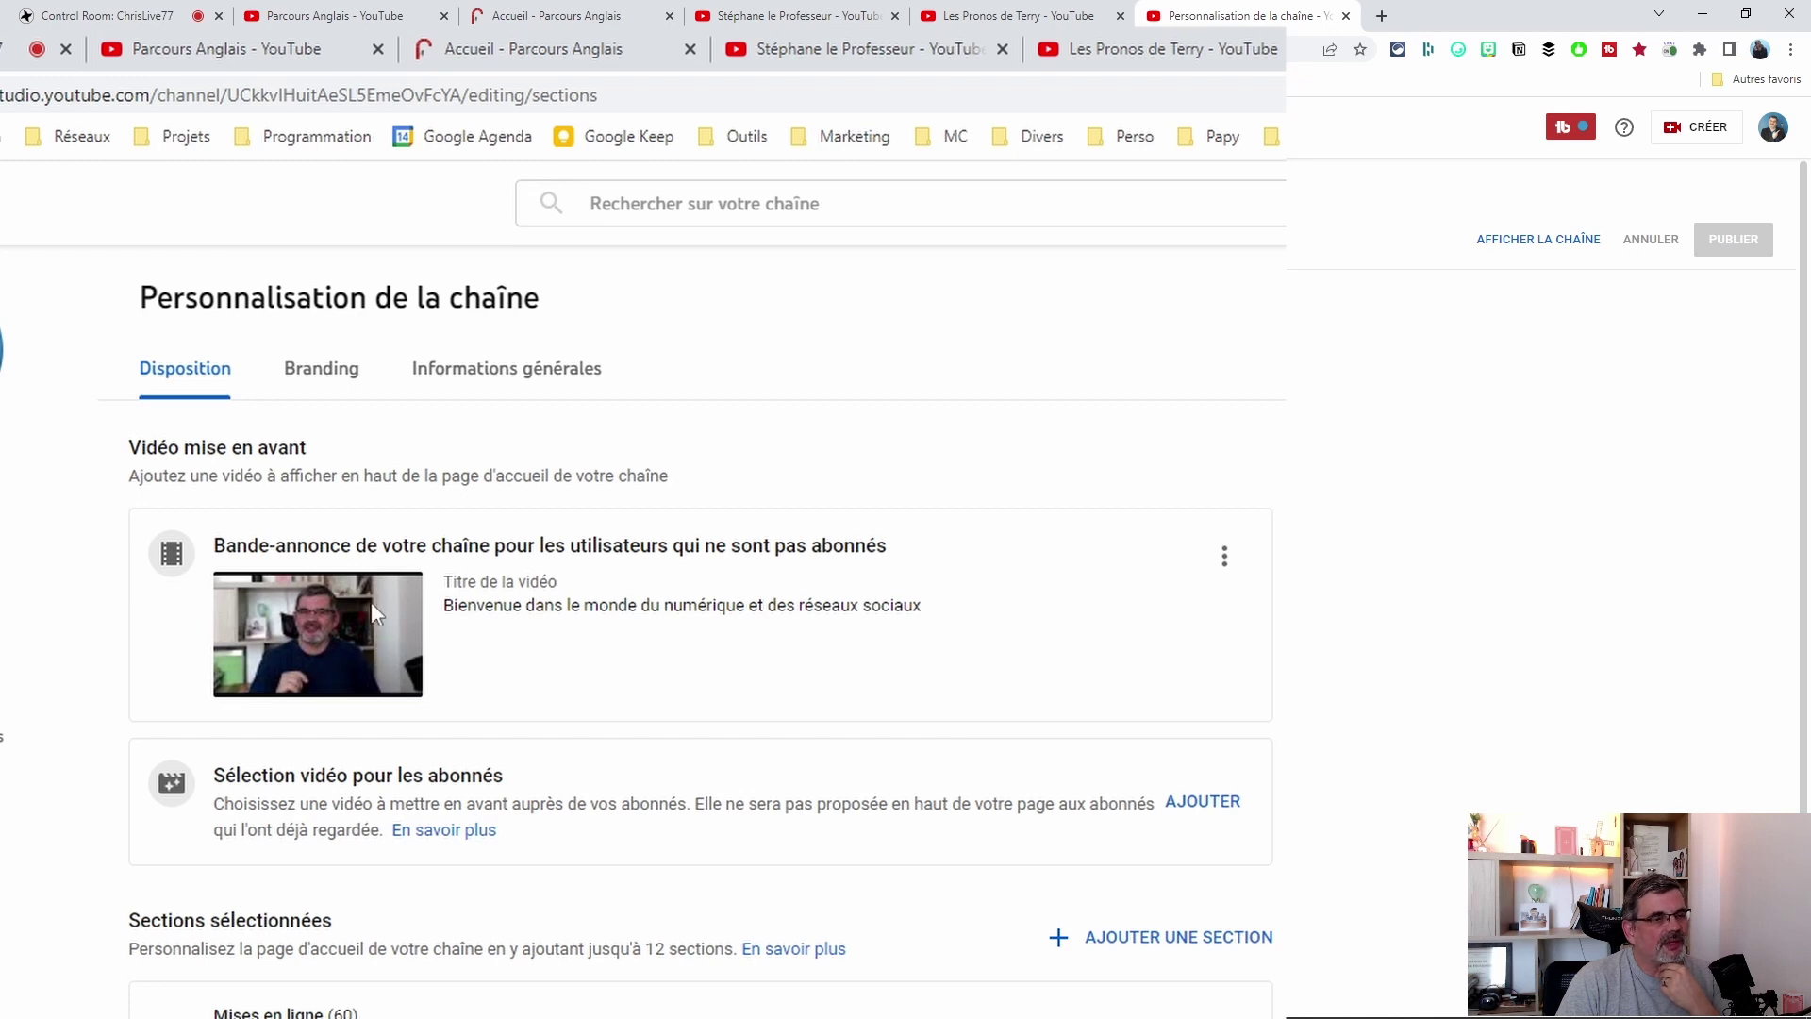
pyautogui.tripleClick(239, 555)
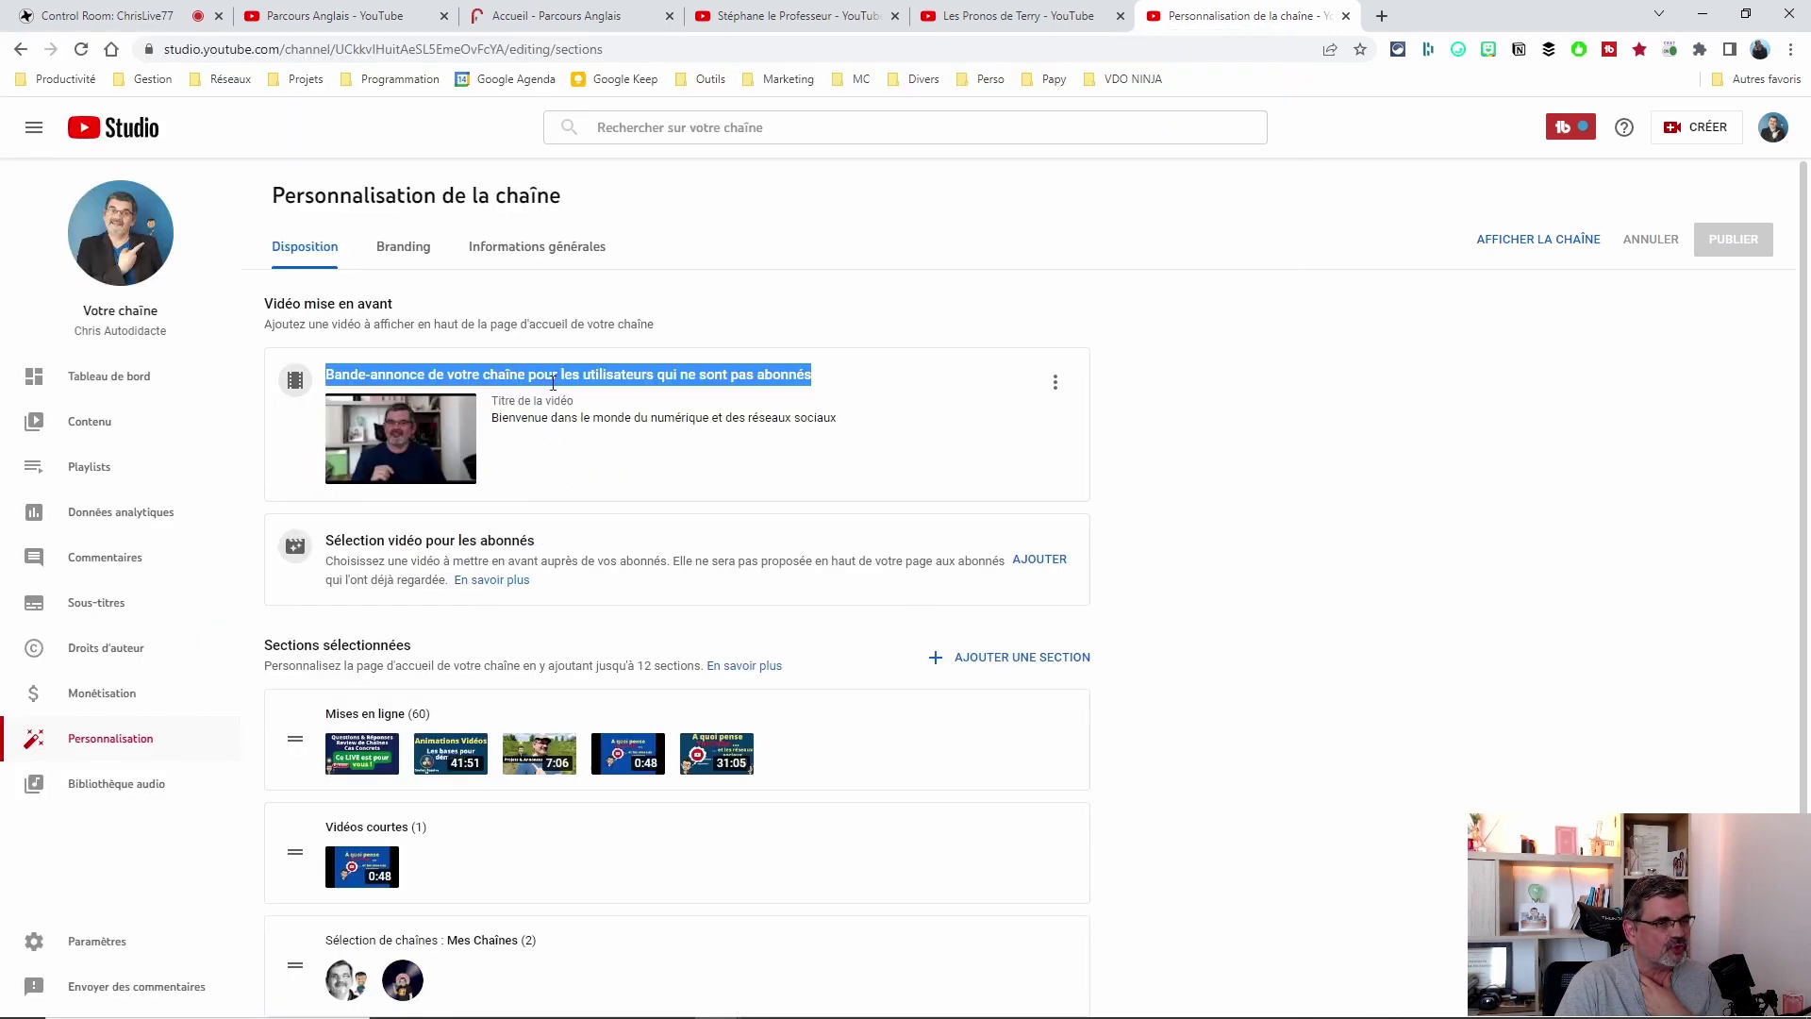
pyautogui.click(755, 493)
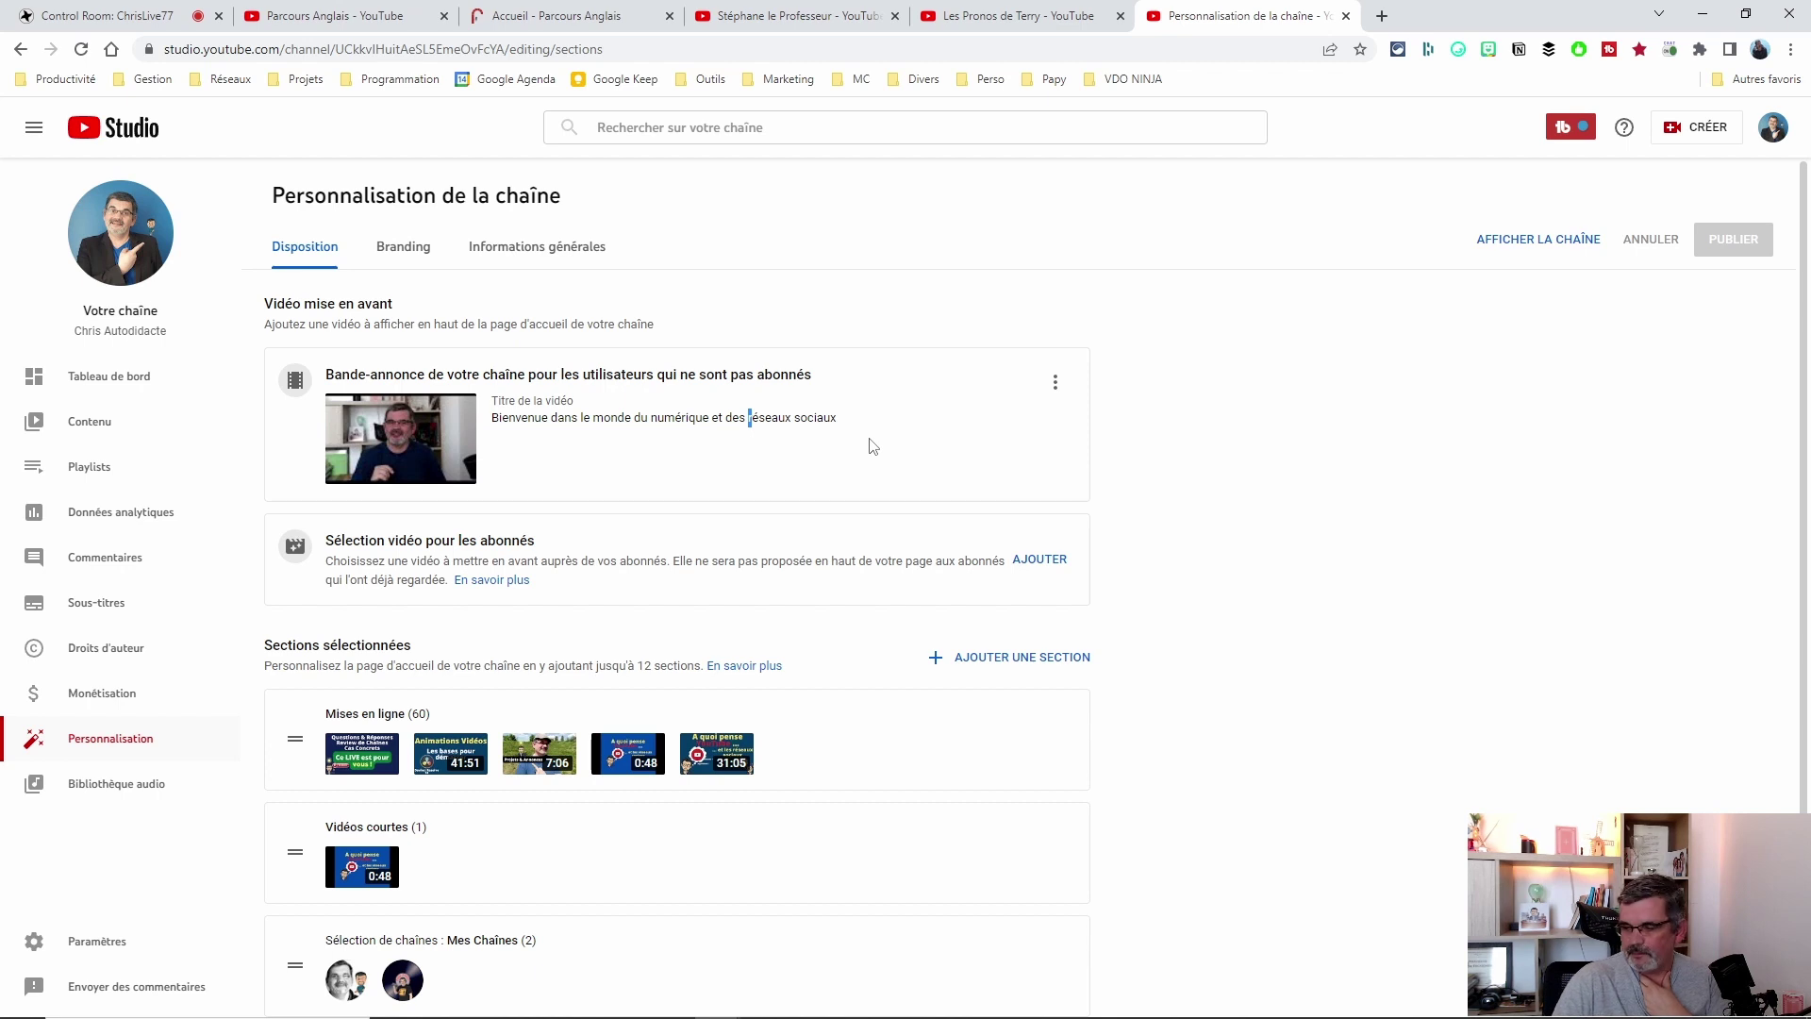
# Start replacing the channel trailer, cancel the video picker, and list the addable section types.
pyautogui.click(1054, 382)
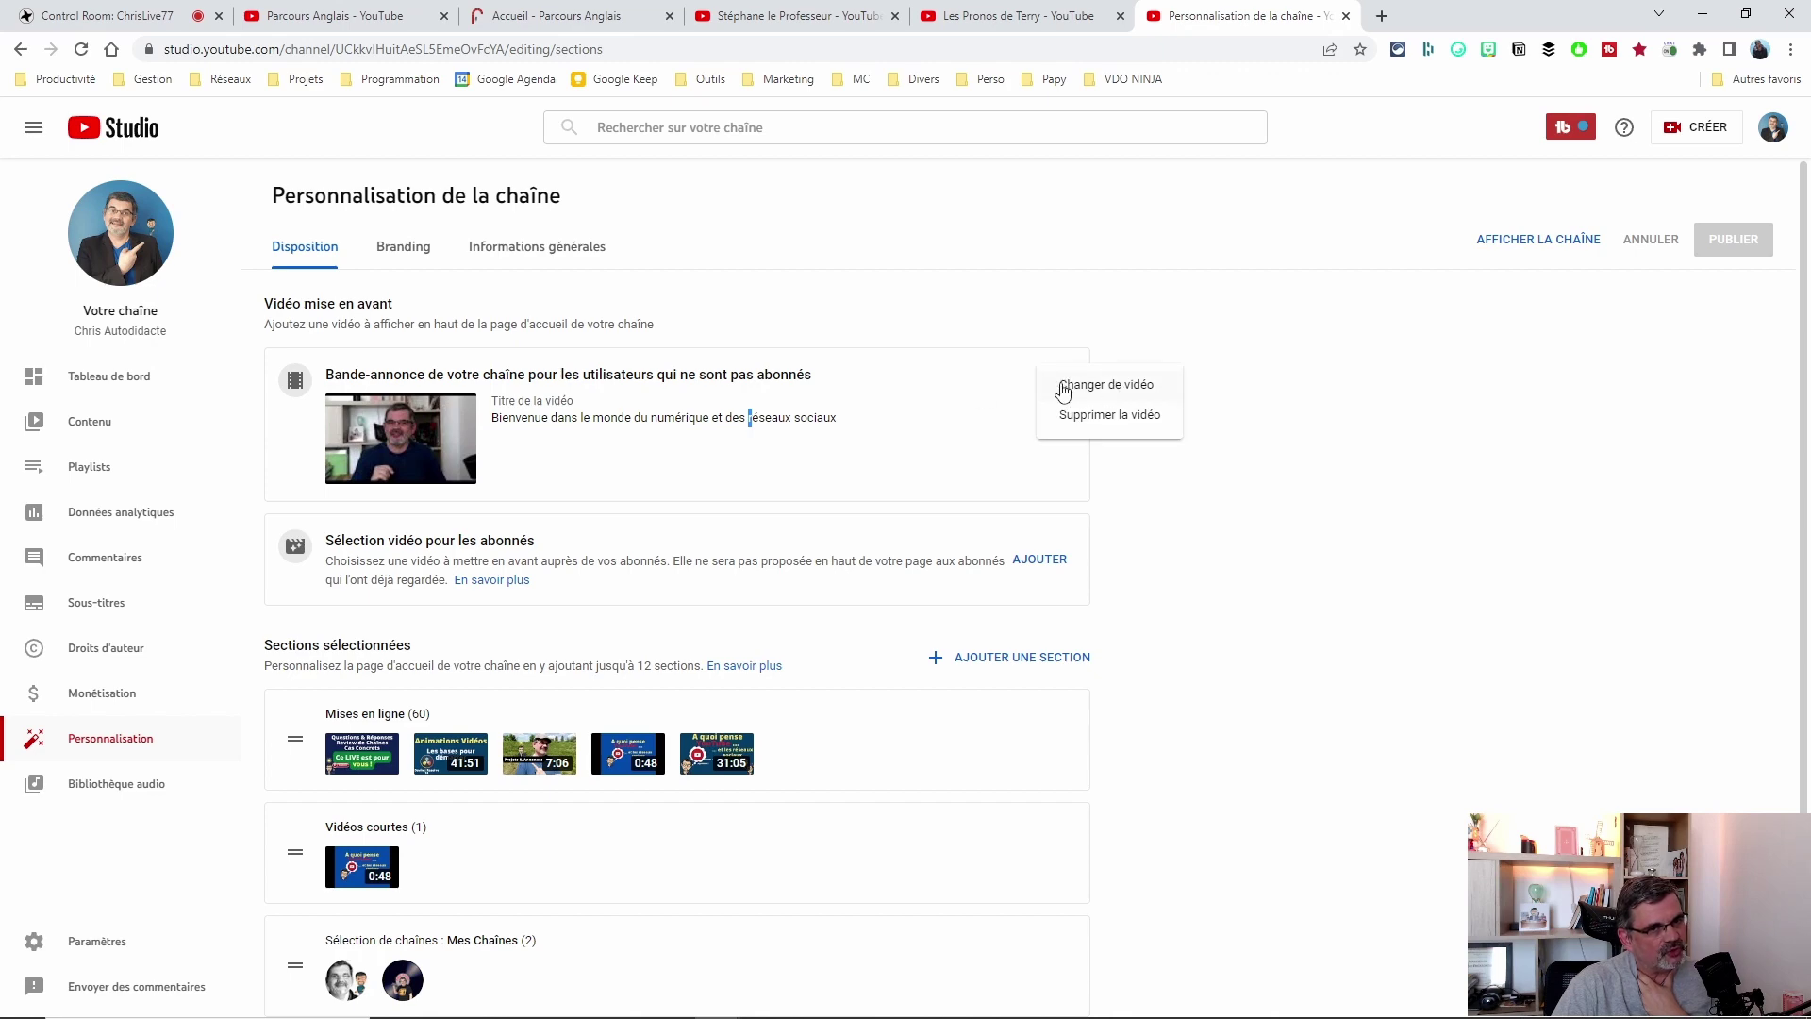
pyautogui.click(1088, 384)
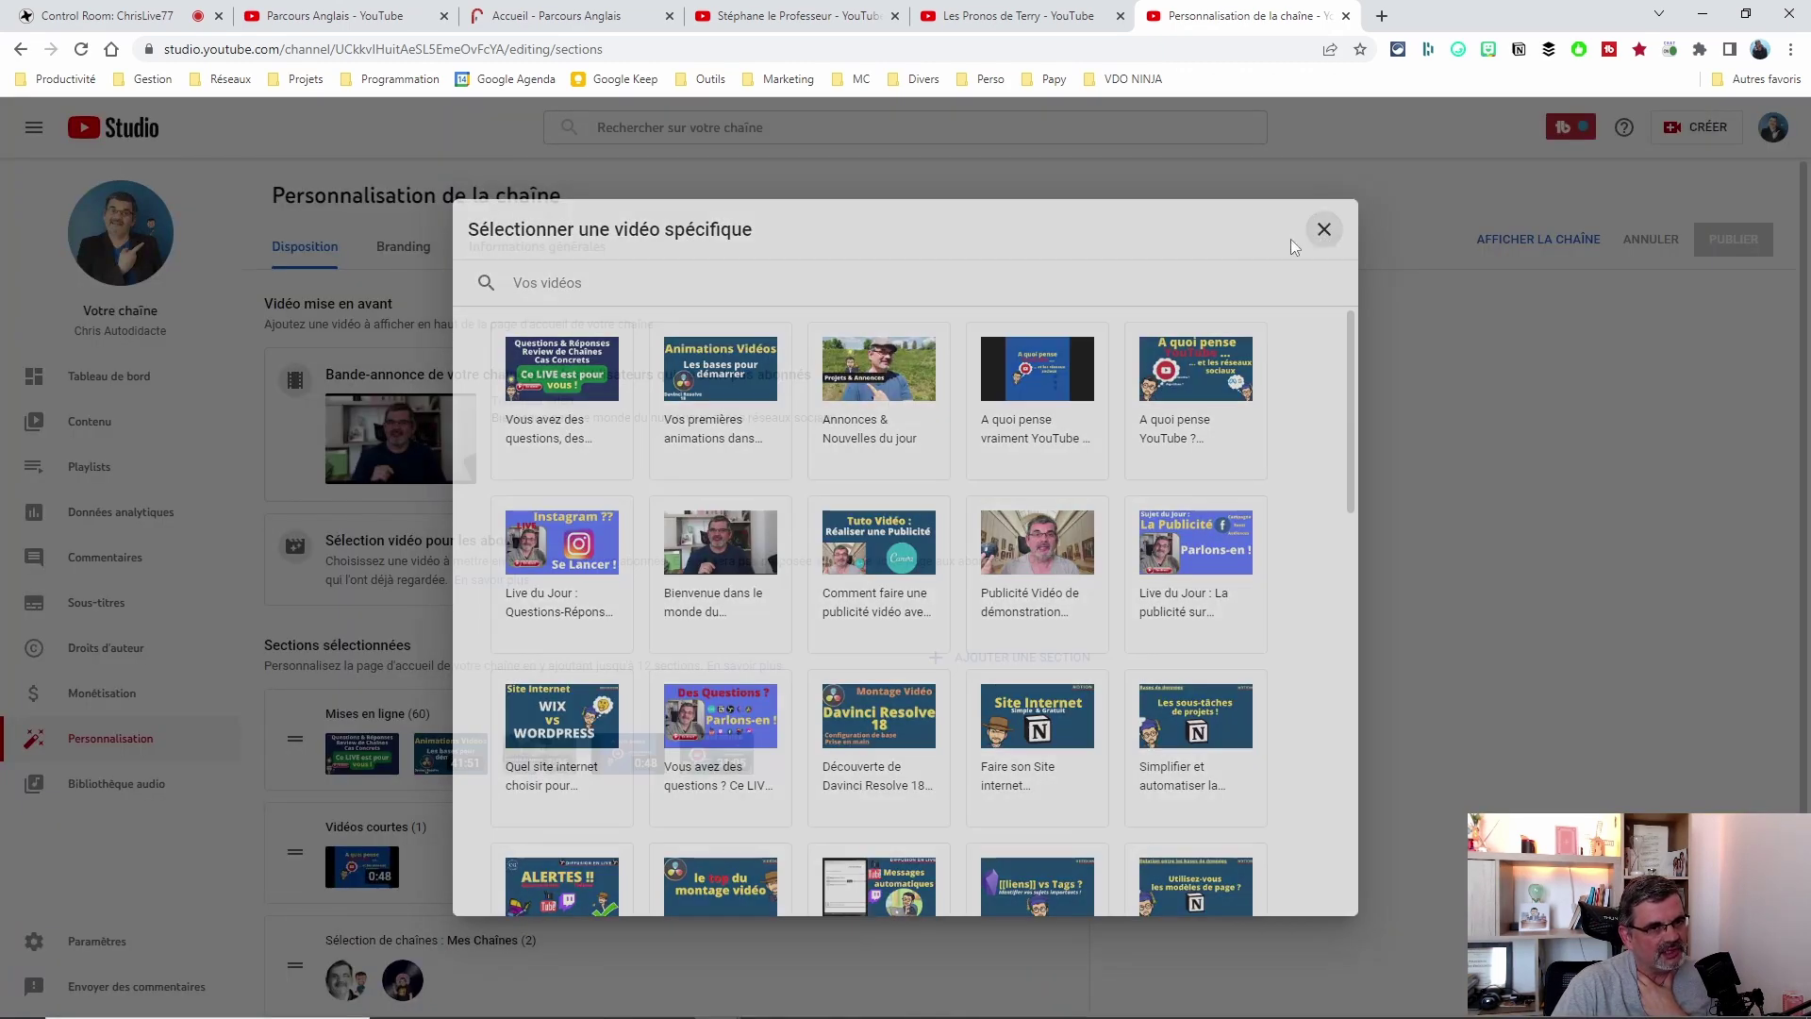
pyautogui.click(1323, 232)
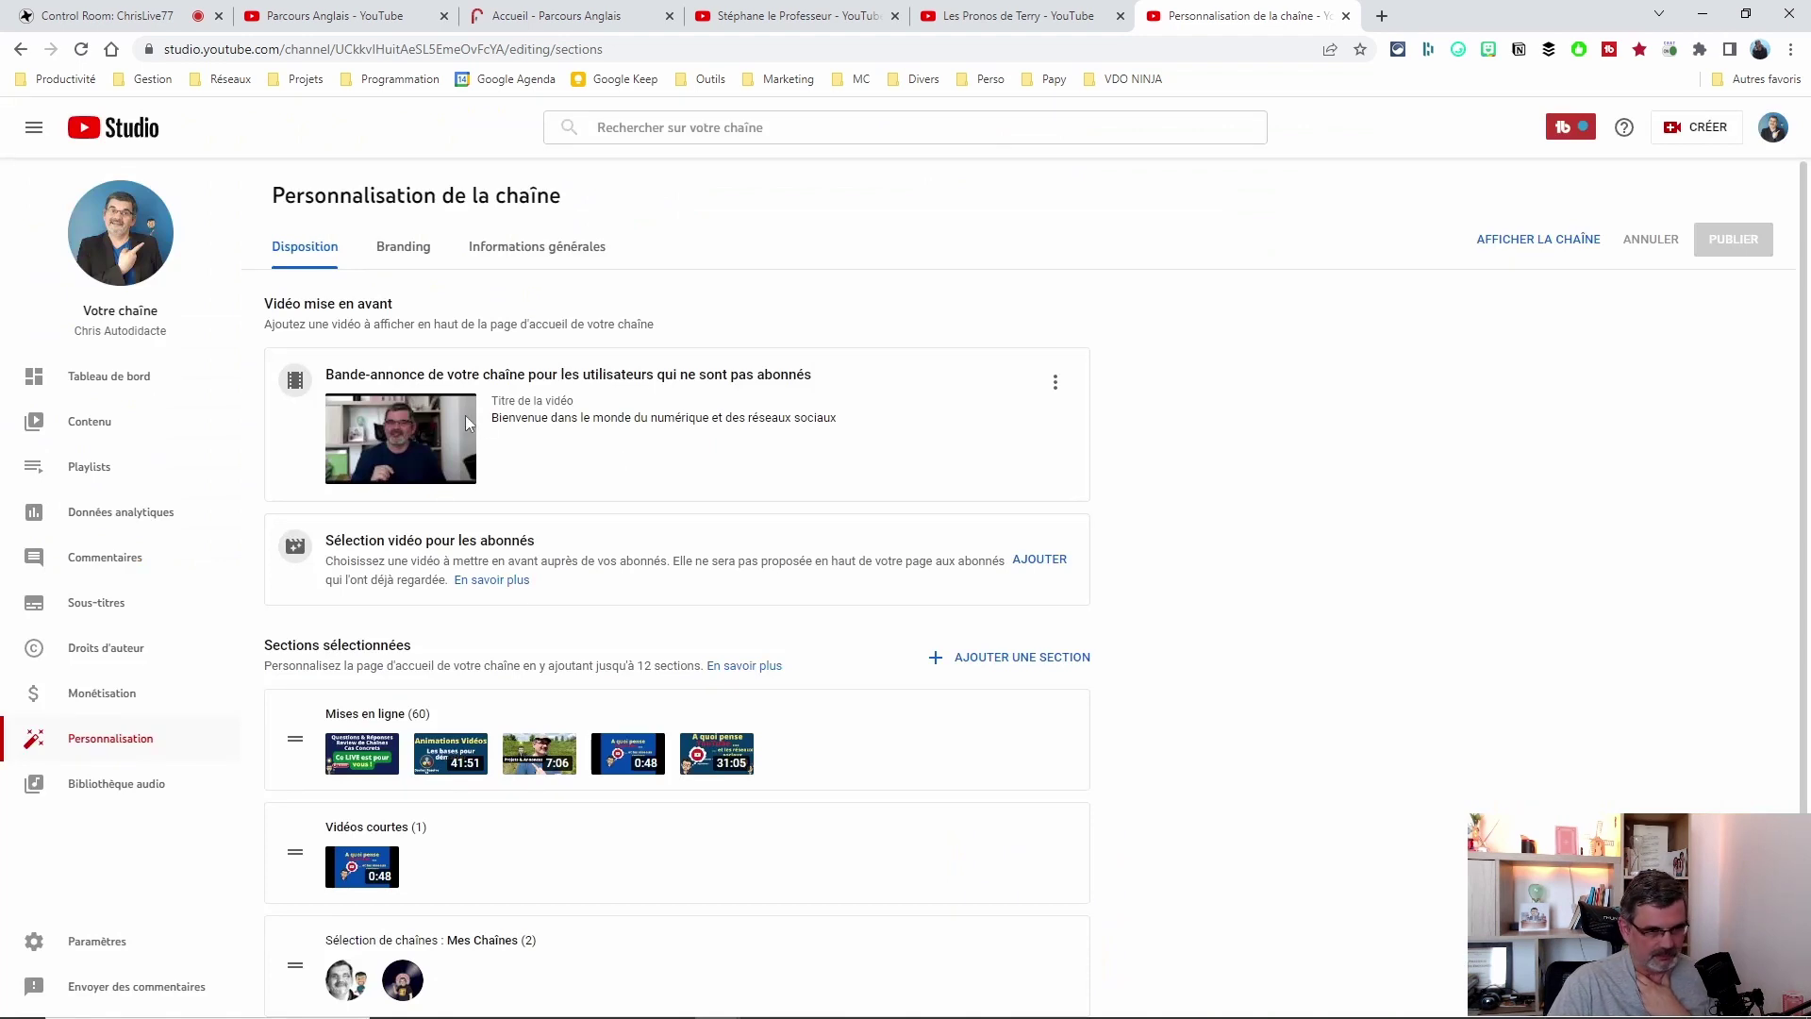
pyautogui.scroll(-2, 289, 482)
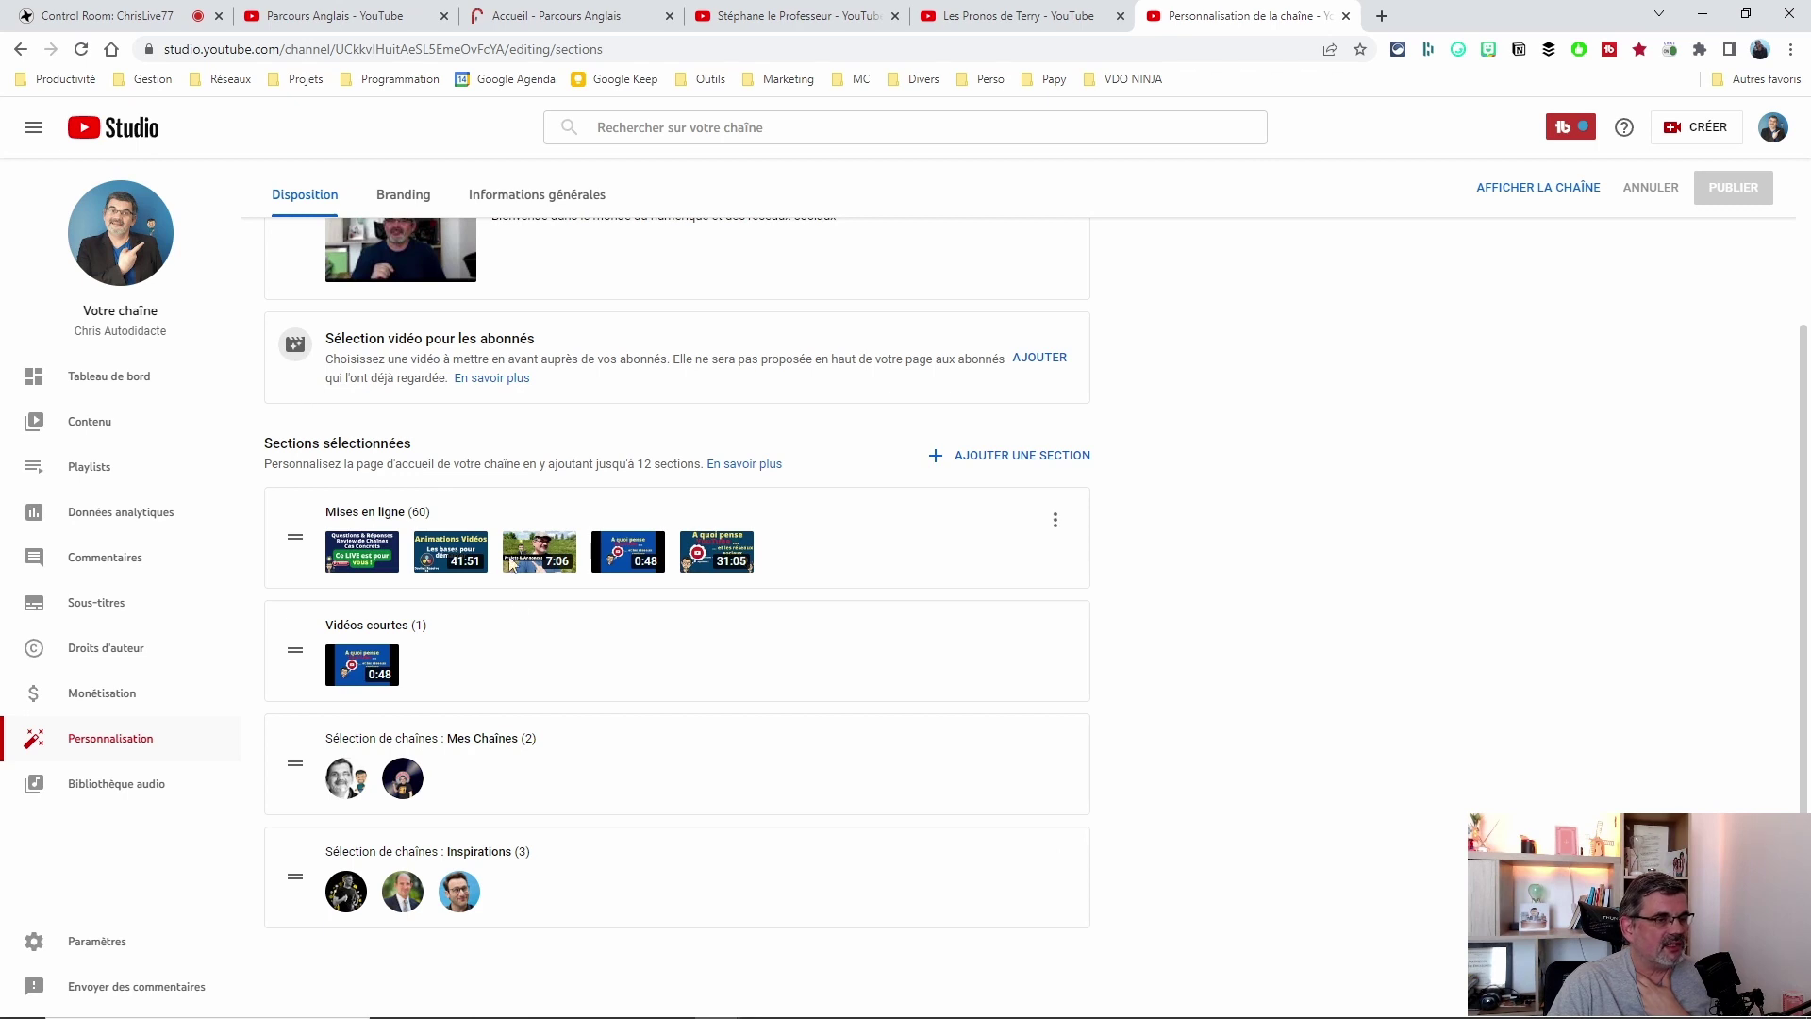
pyautogui.click(994, 457)
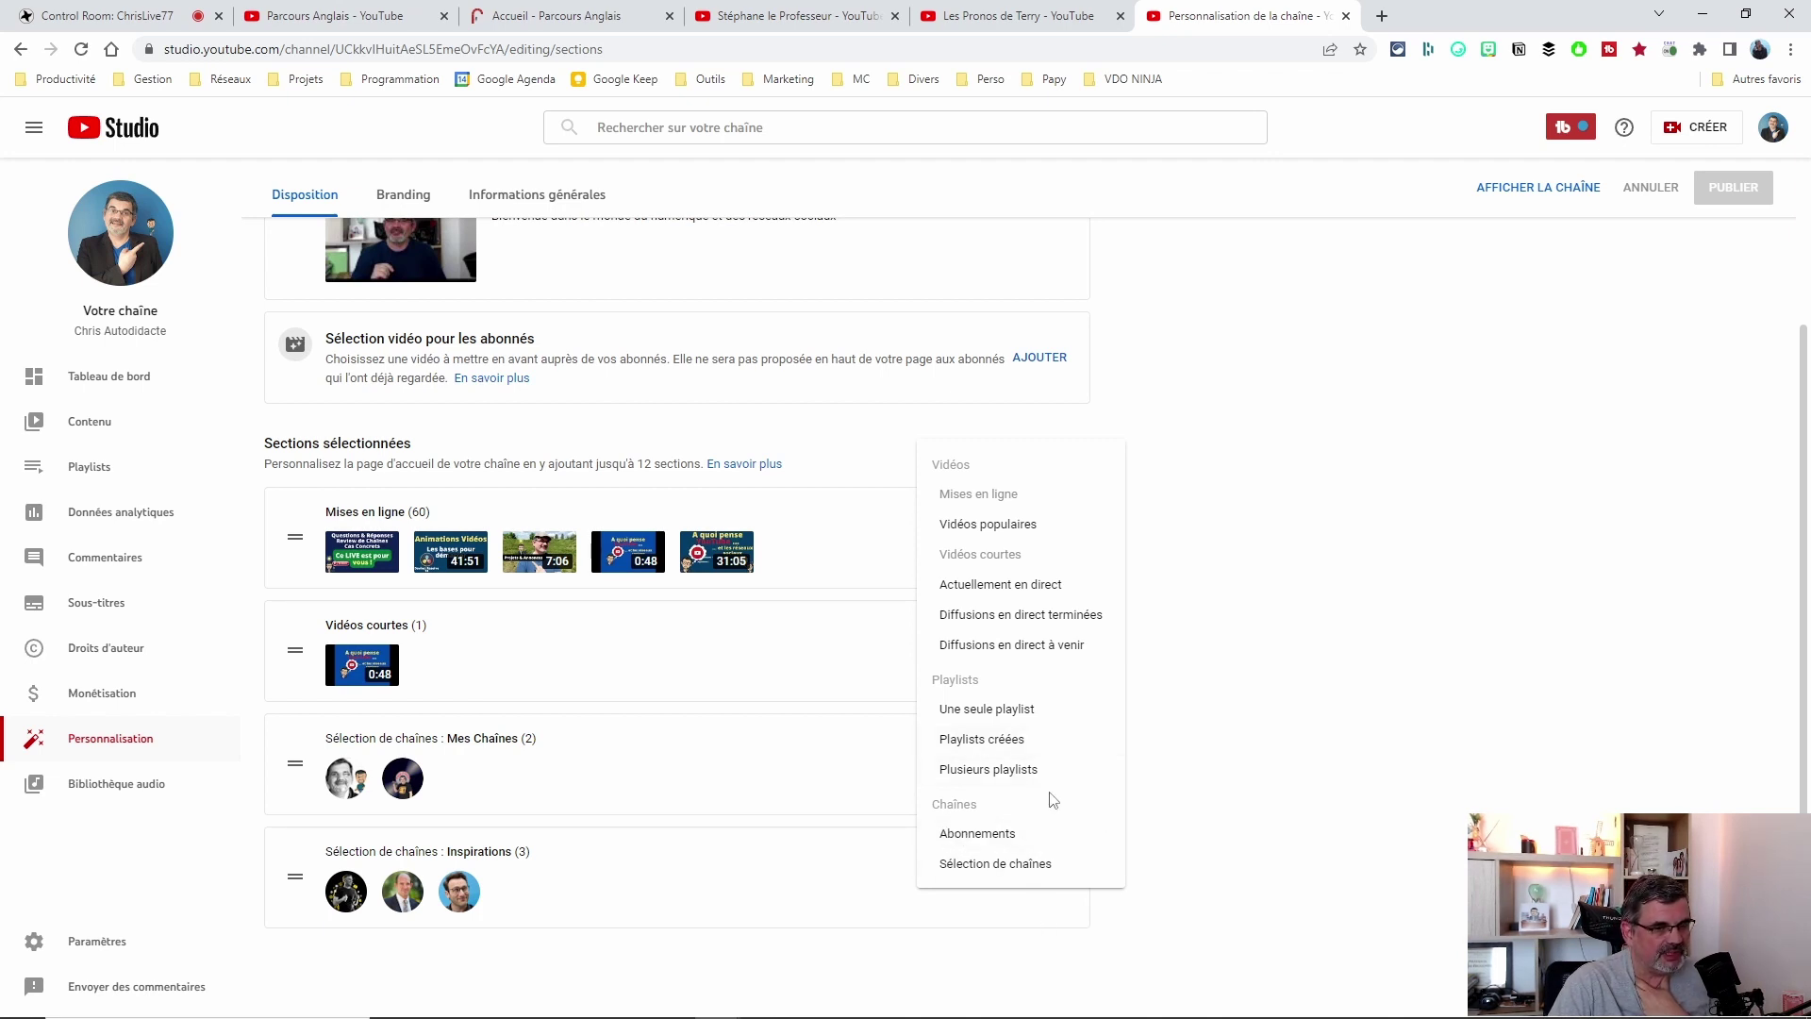
# Dismiss the section-type list and delete the Vidéos courtes section from the home layout.
pyautogui.click(1374, 759)
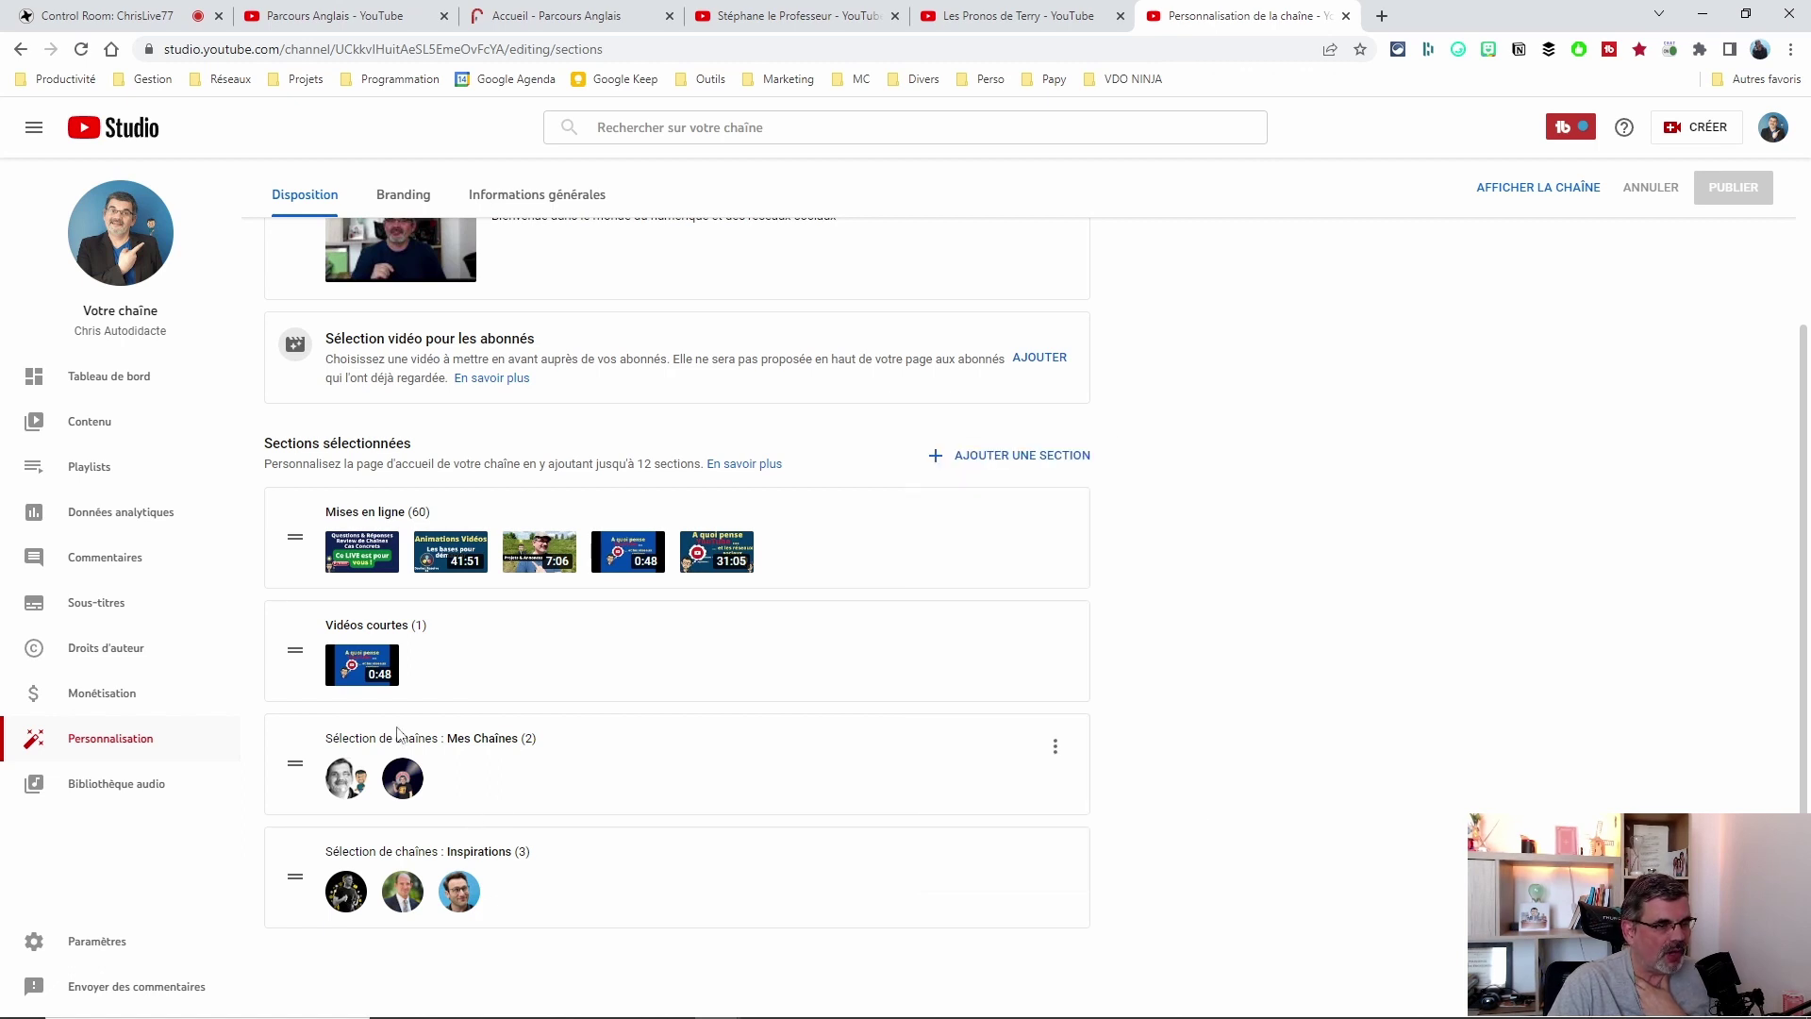
pyautogui.moveTo(324, 738); pyautogui.dragTo(580, 738)
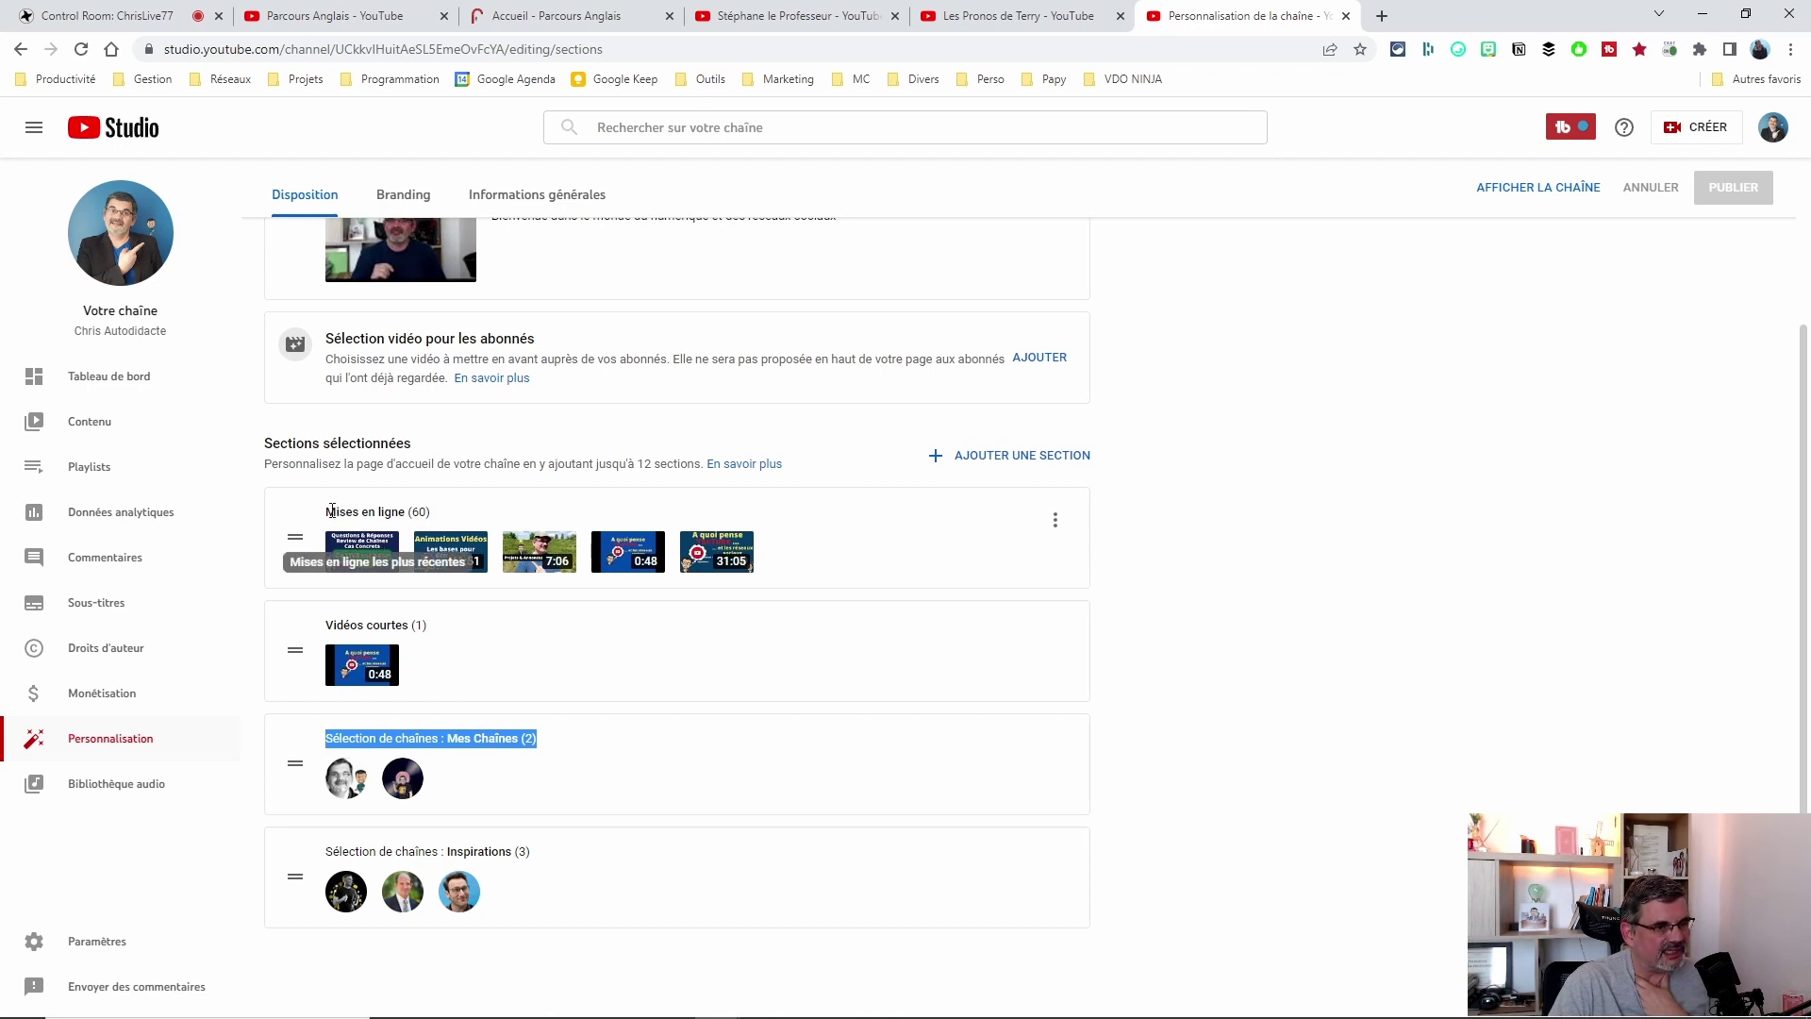
pyautogui.moveTo(332, 510); pyautogui.dragTo(430, 511)
pyautogui.moveTo(432, 624); pyautogui.dragTo(331, 624)
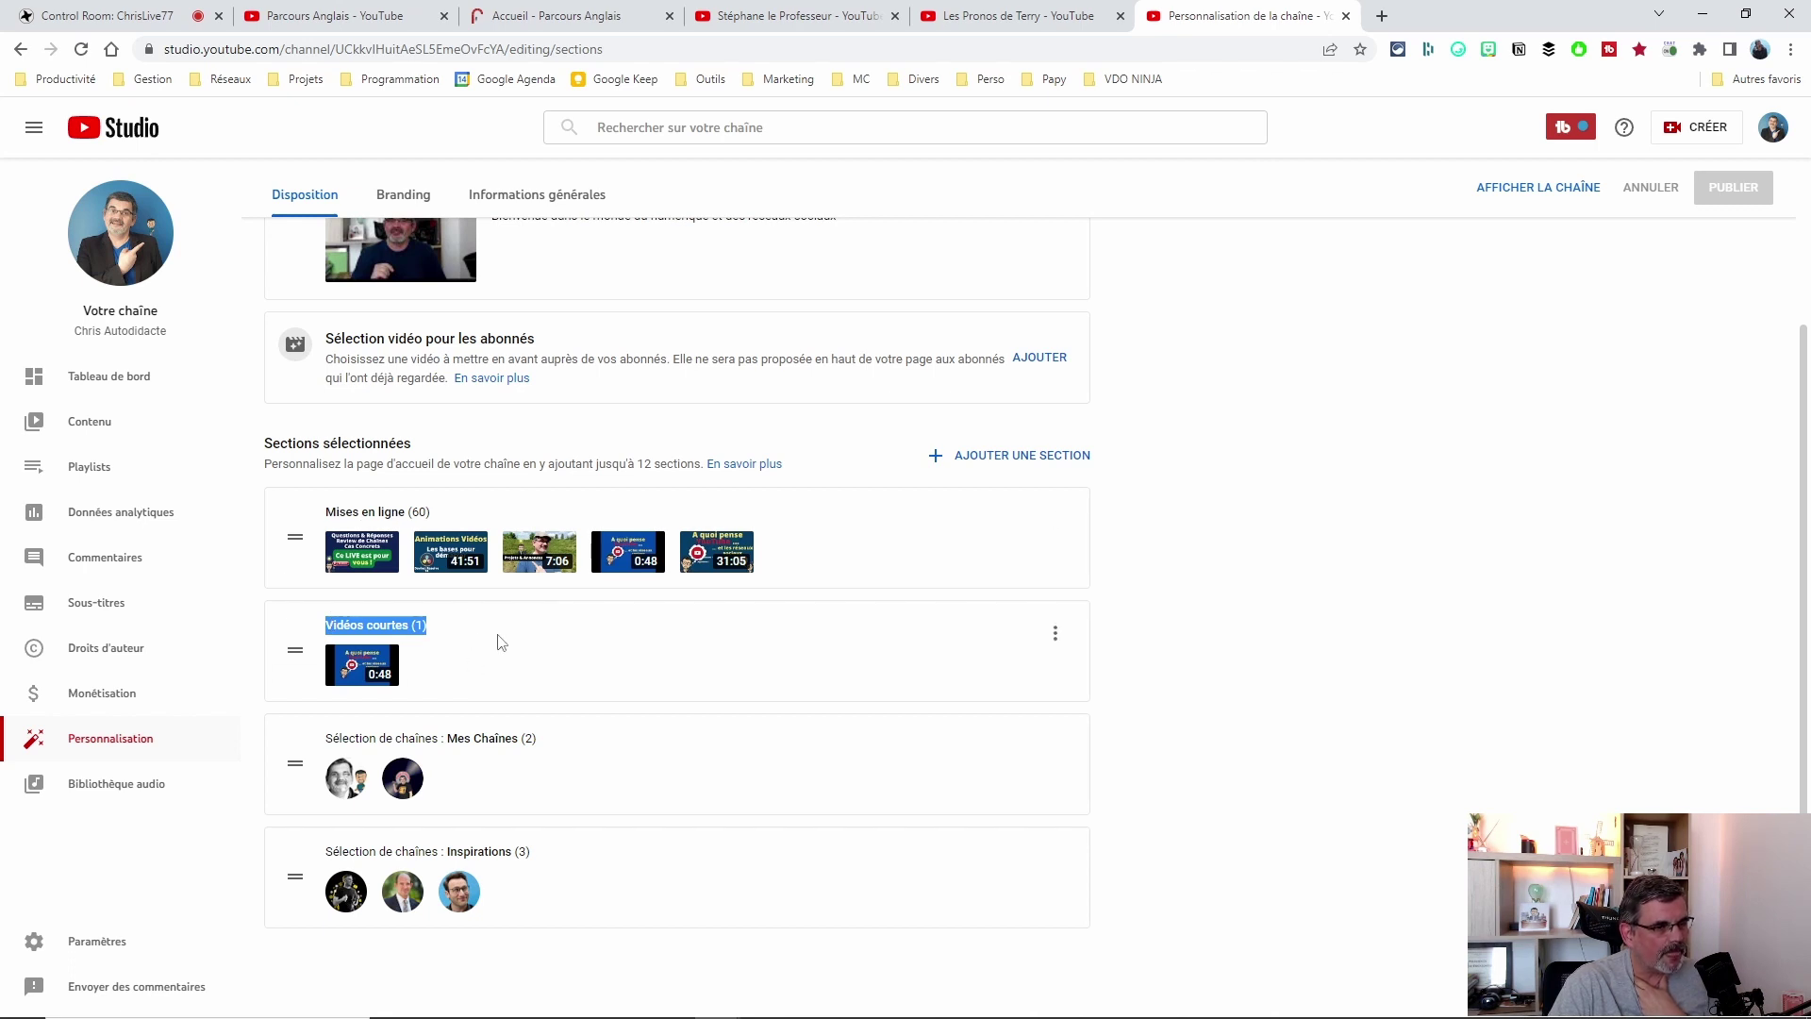
pyautogui.click(359, 653)
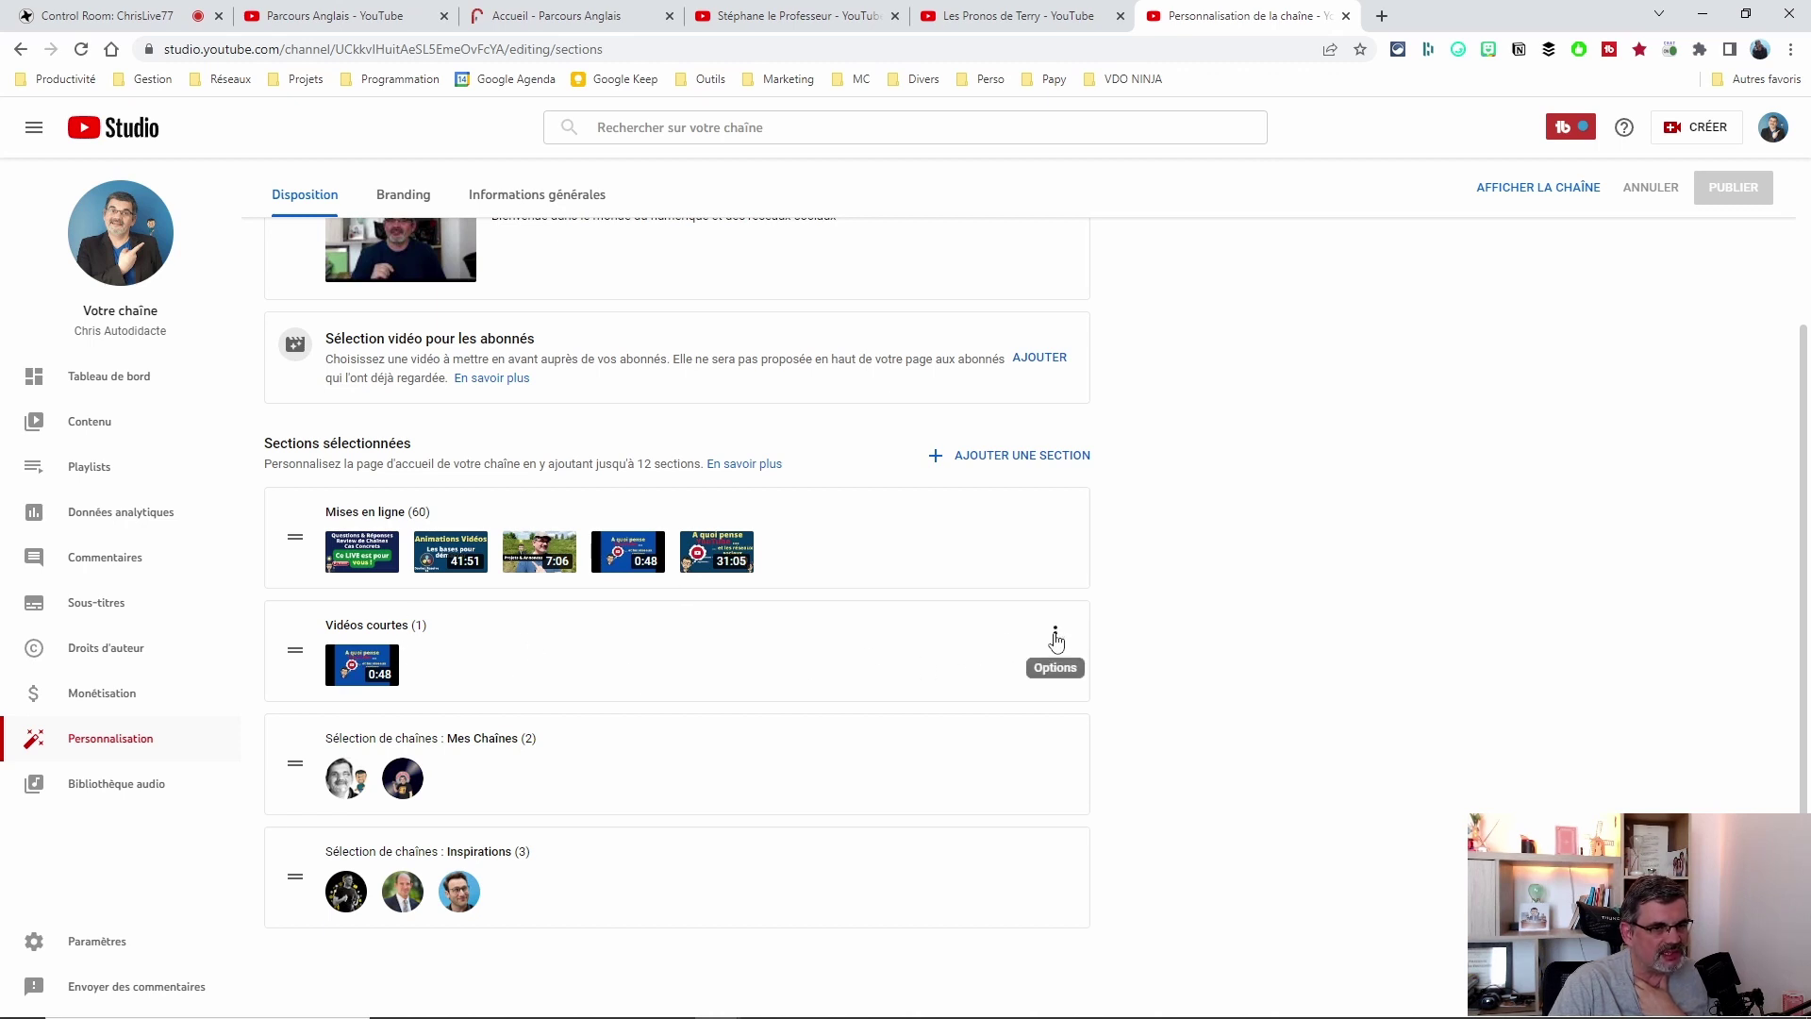
pyautogui.click(1055, 633)
pyautogui.click(1149, 641)
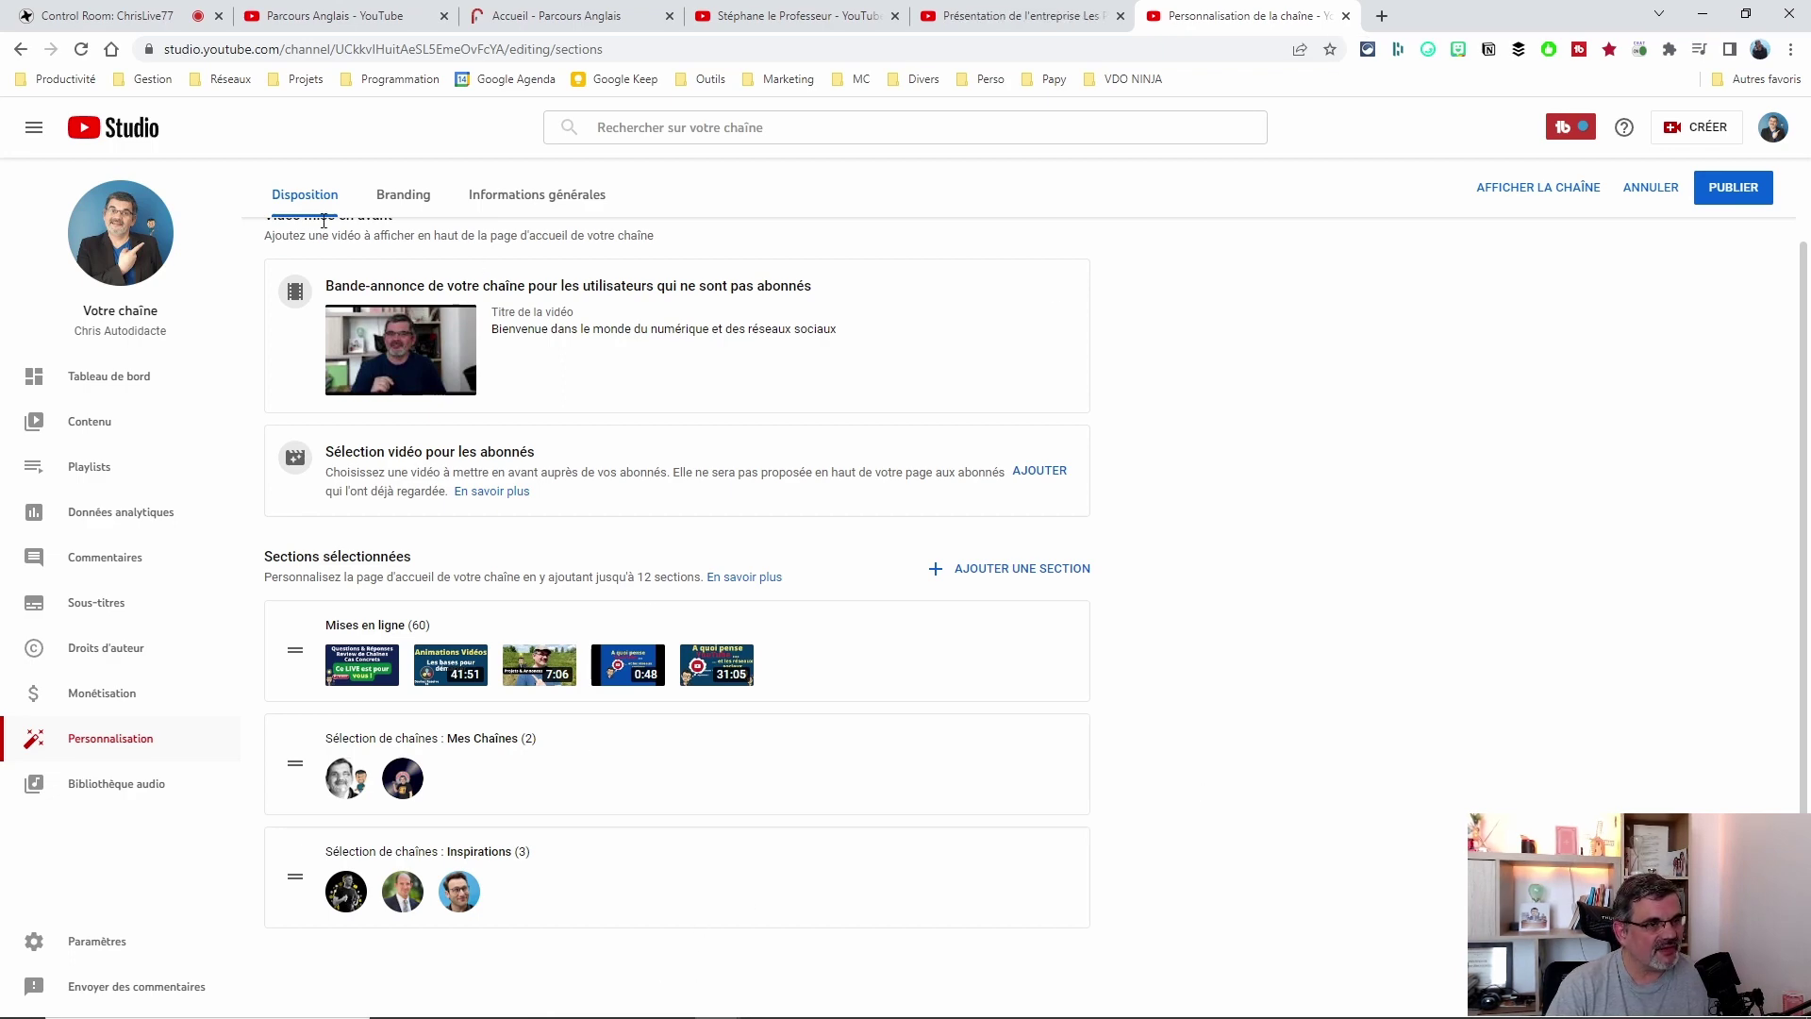
# View the public channel's CHAÎNES tab with Mes Chaînes and Inspirations, then return to Studio.
pyautogui.scroll(1, 948, 429)
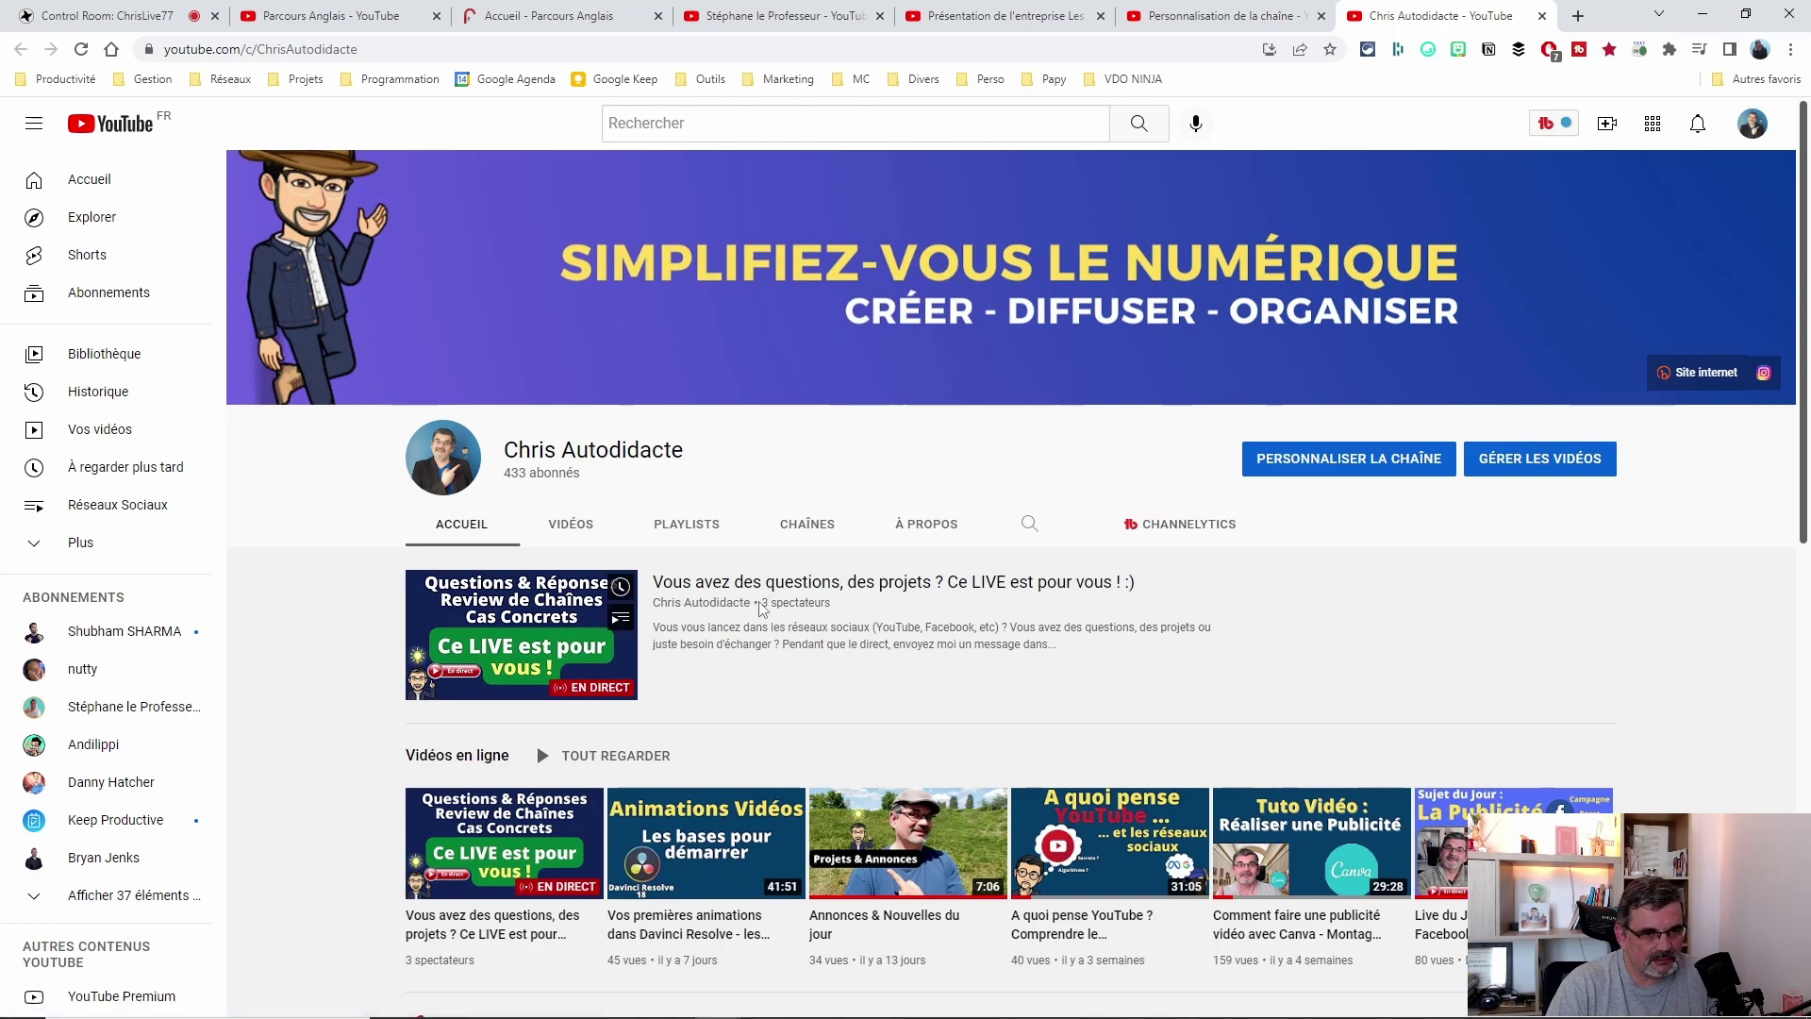
pyautogui.scroll(-2, 814, 604)
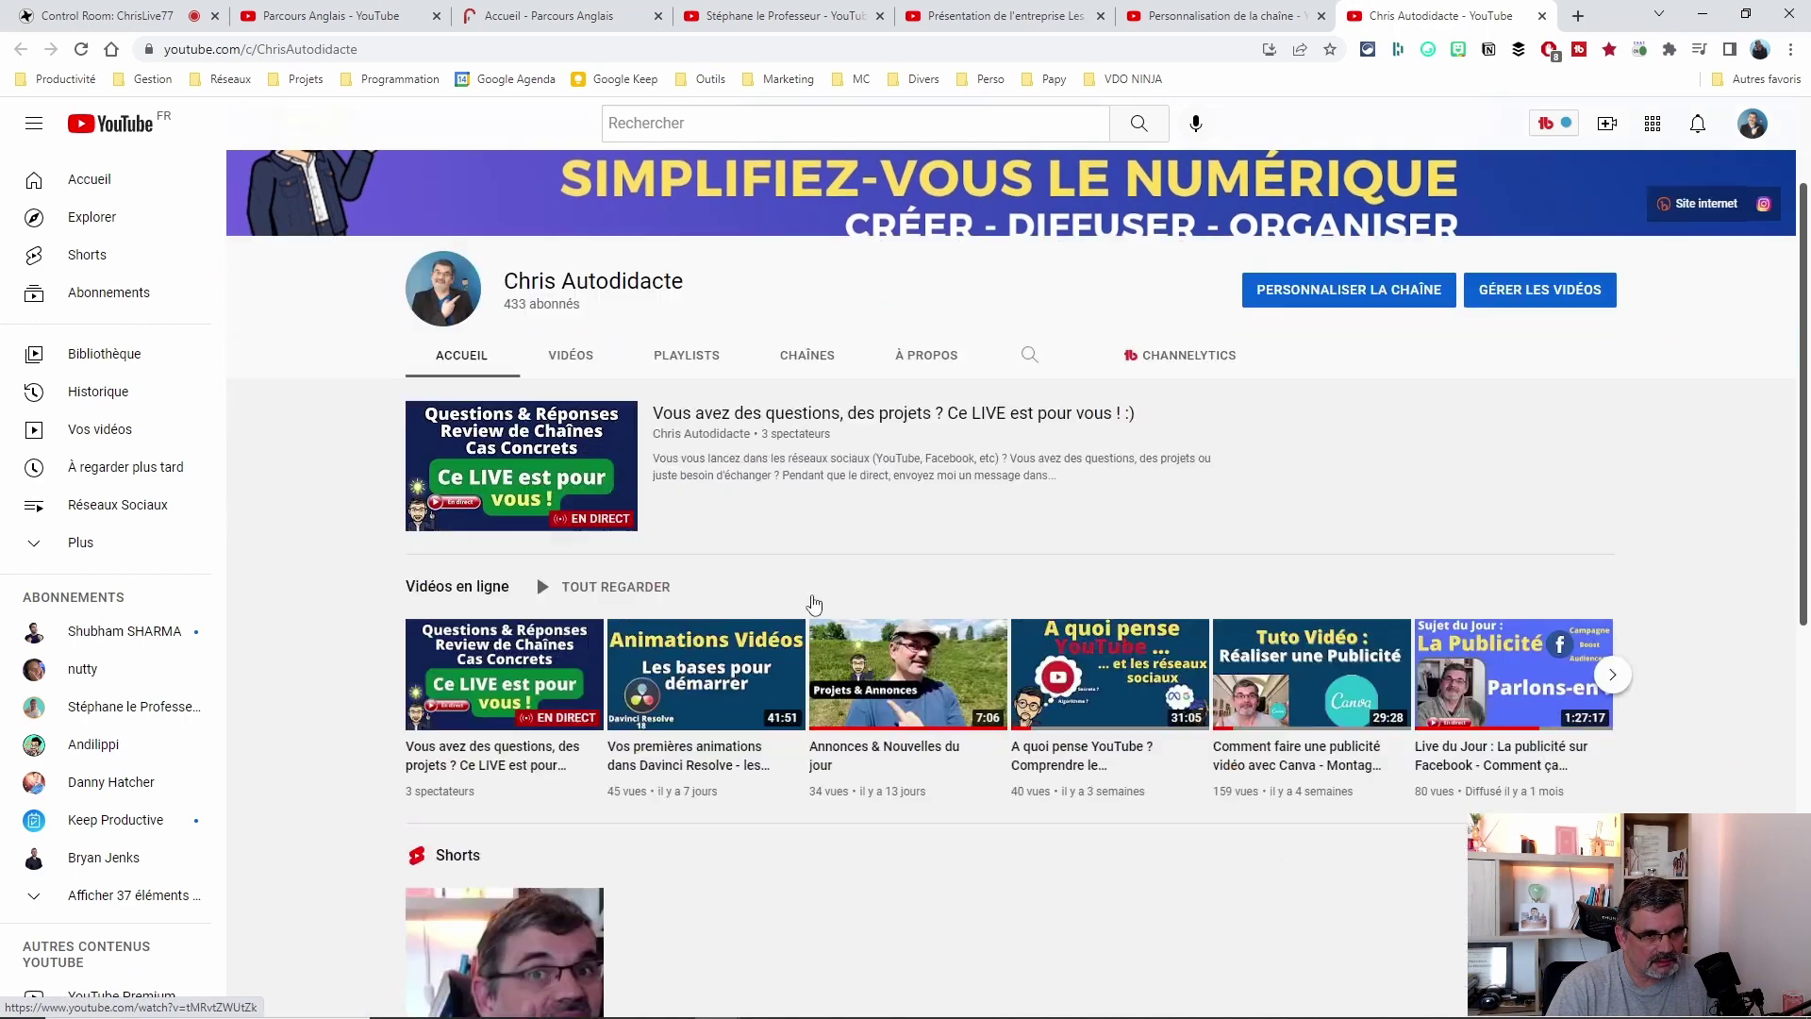
pyautogui.scroll(3, 822, 595)
pyautogui.click(803, 433)
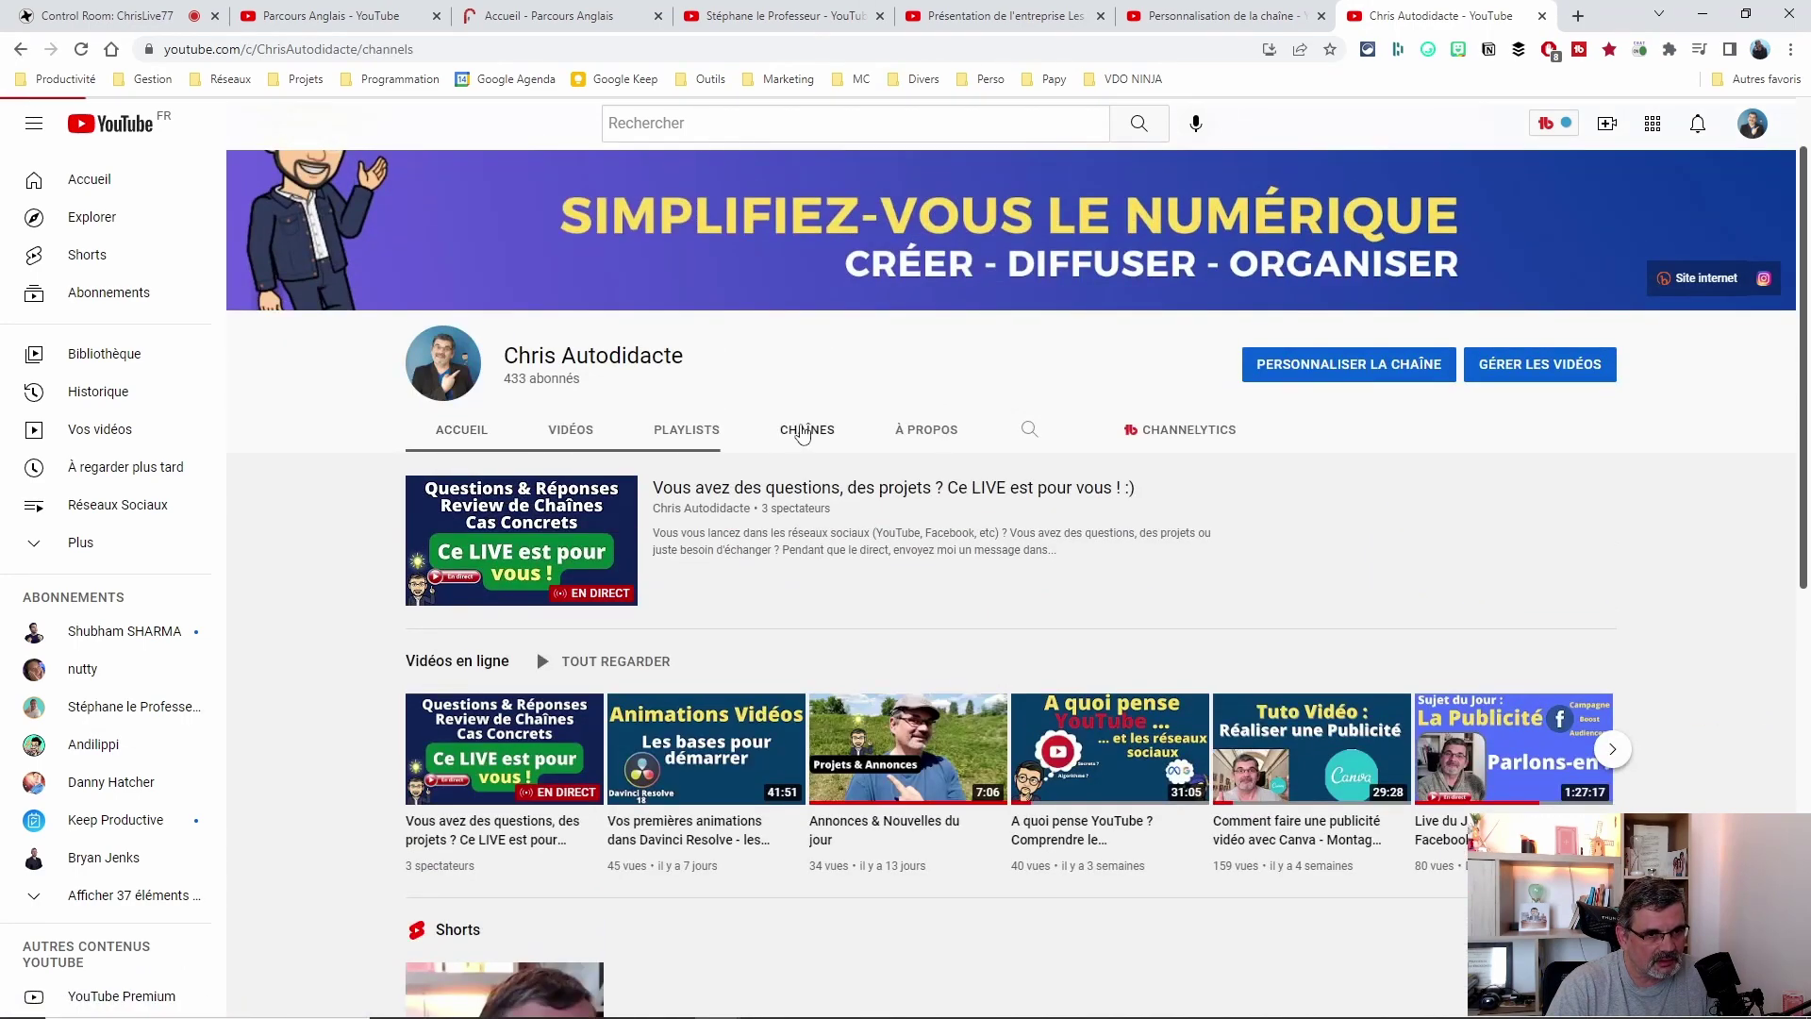
pyautogui.scroll(-1, 1011, 562)
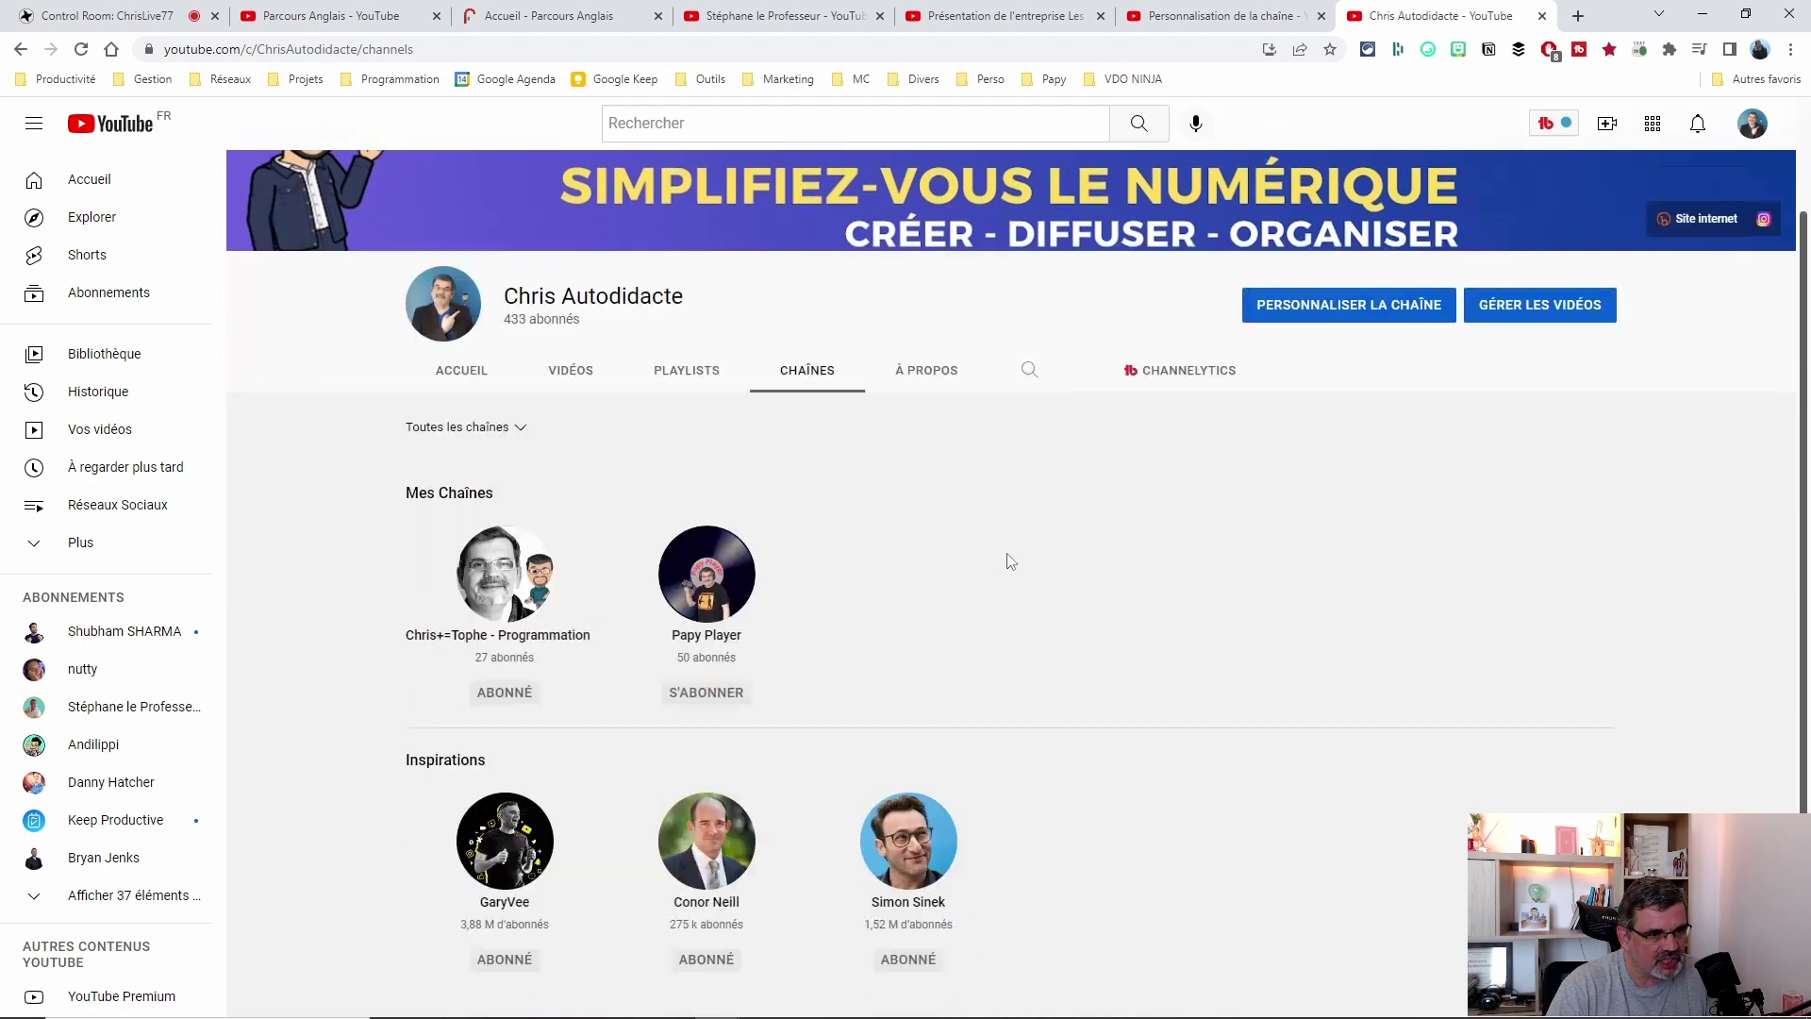
pyautogui.scroll(-2, 1011, 562)
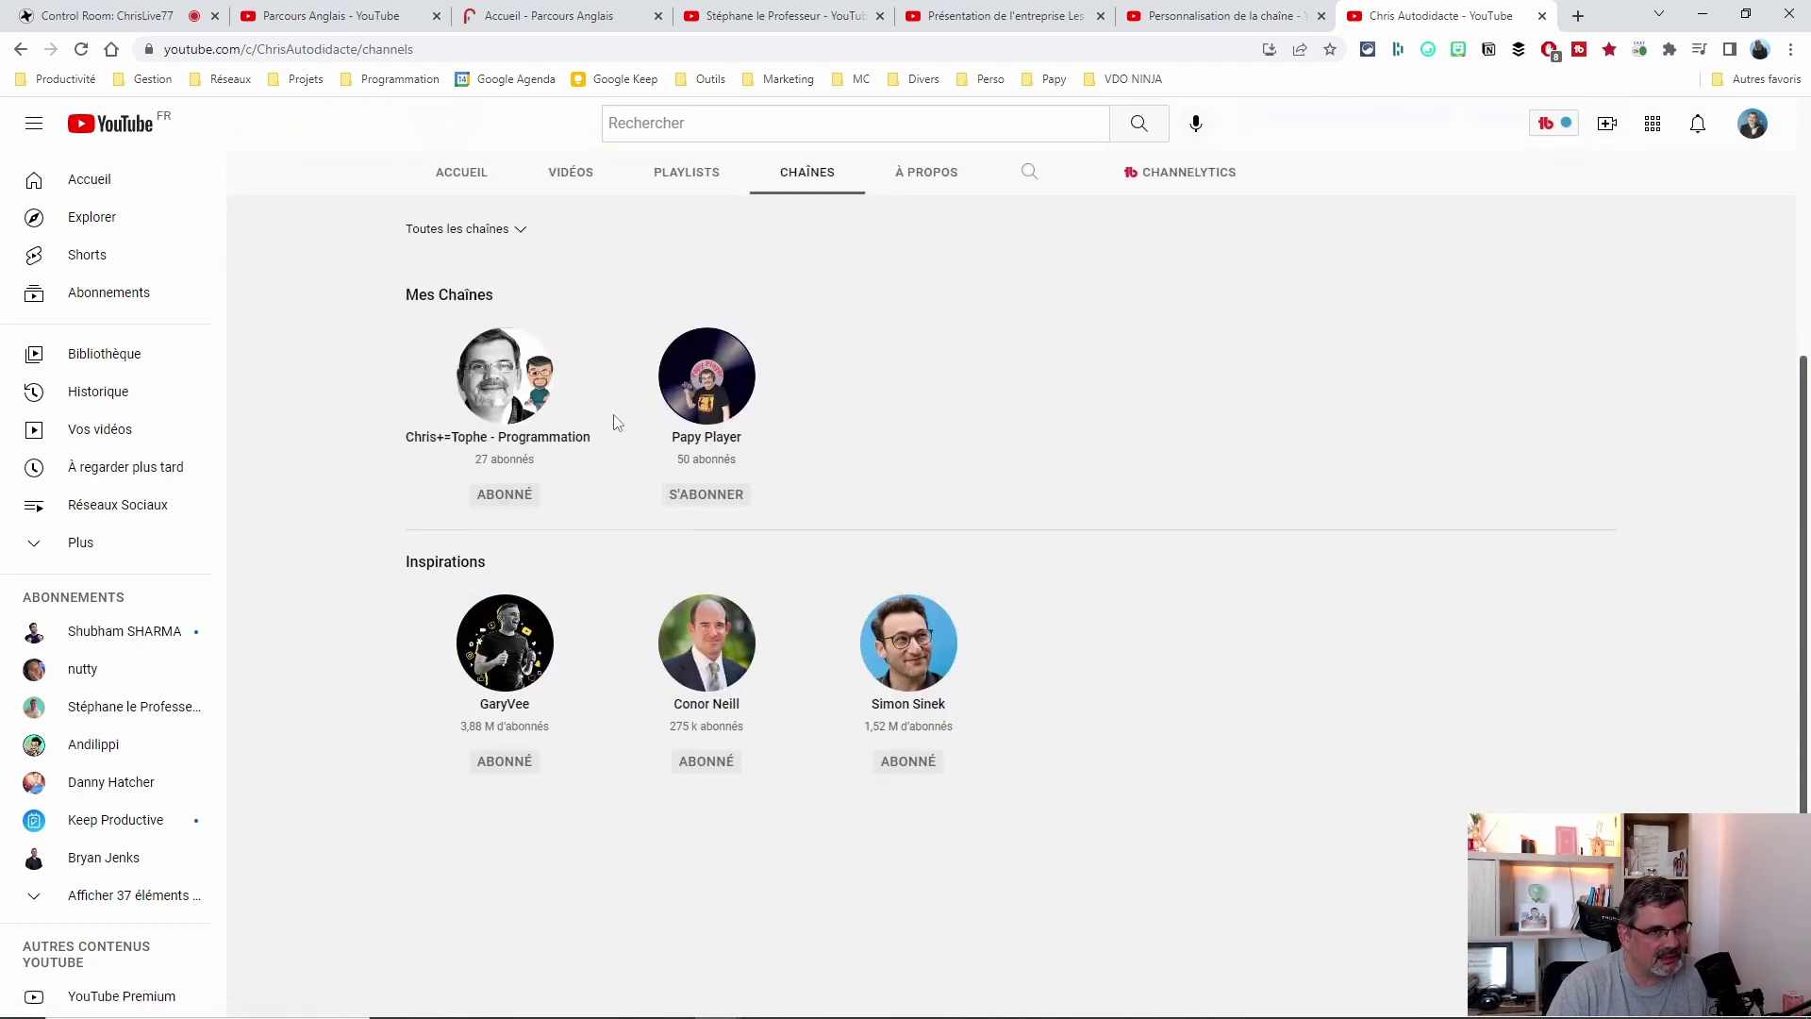
pyautogui.click(328, 16)
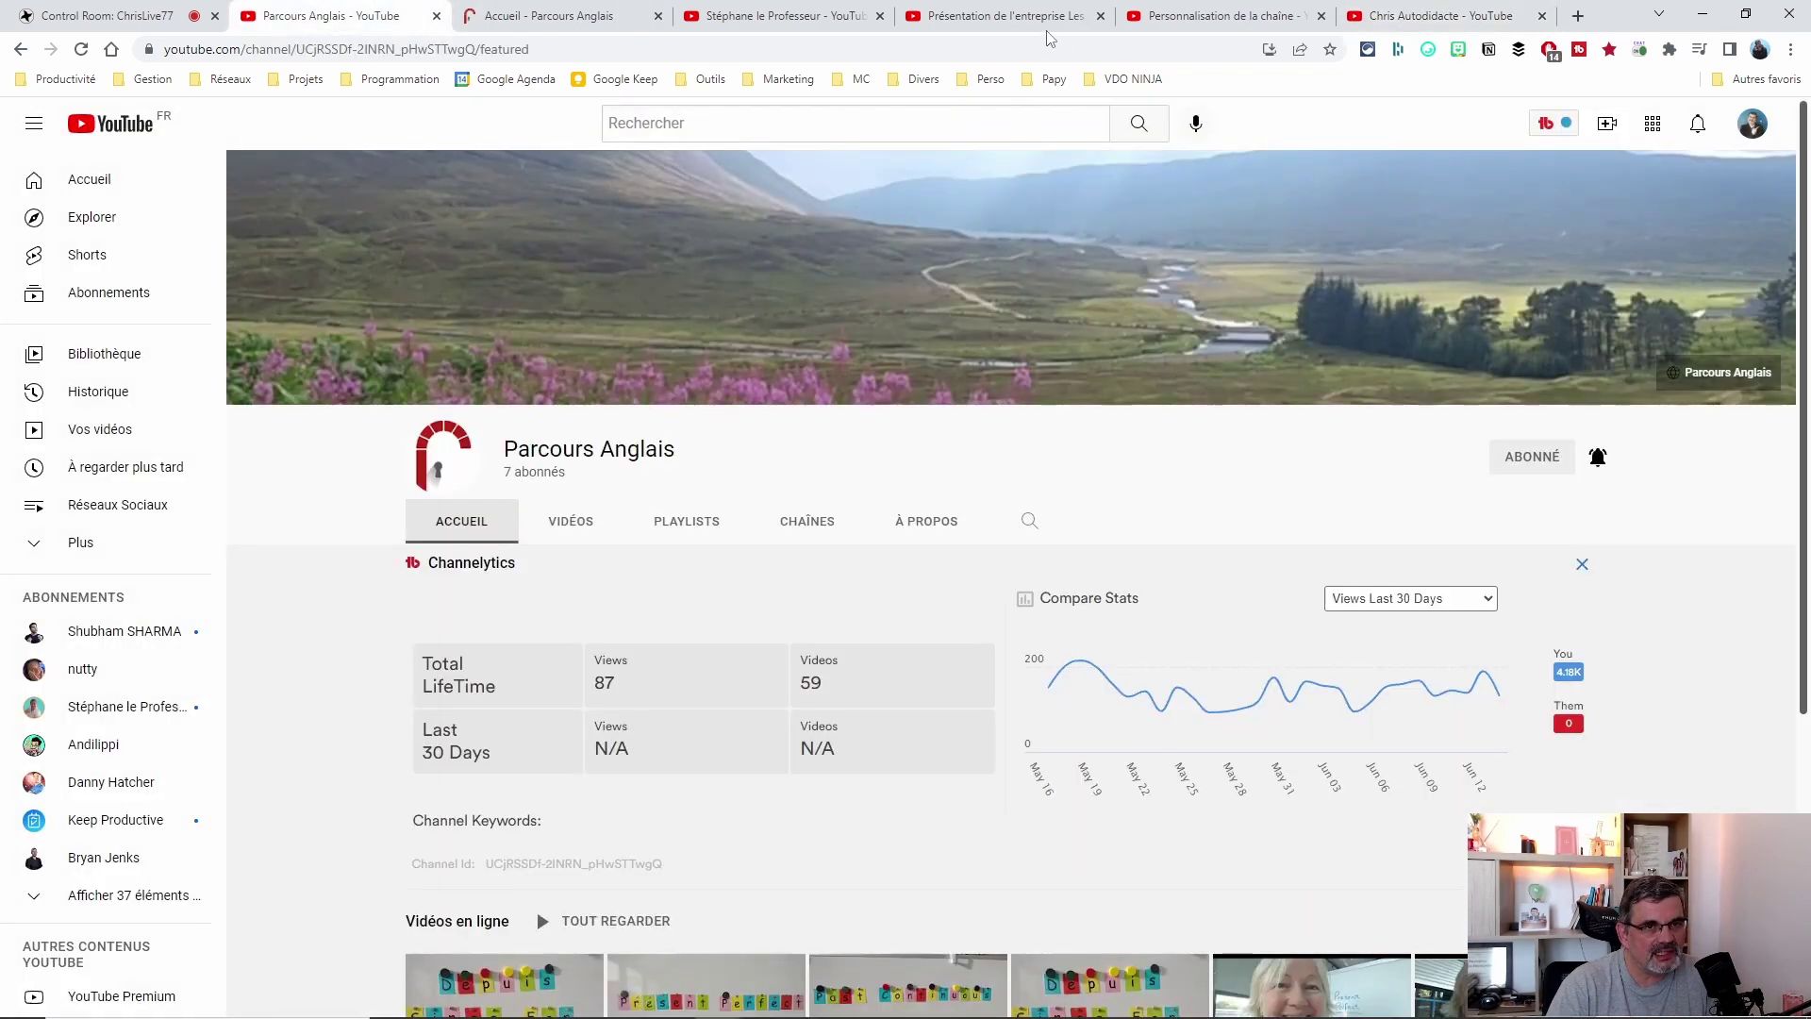
pyautogui.click(1217, 16)
pyautogui.scroll(-1, 312, 560)
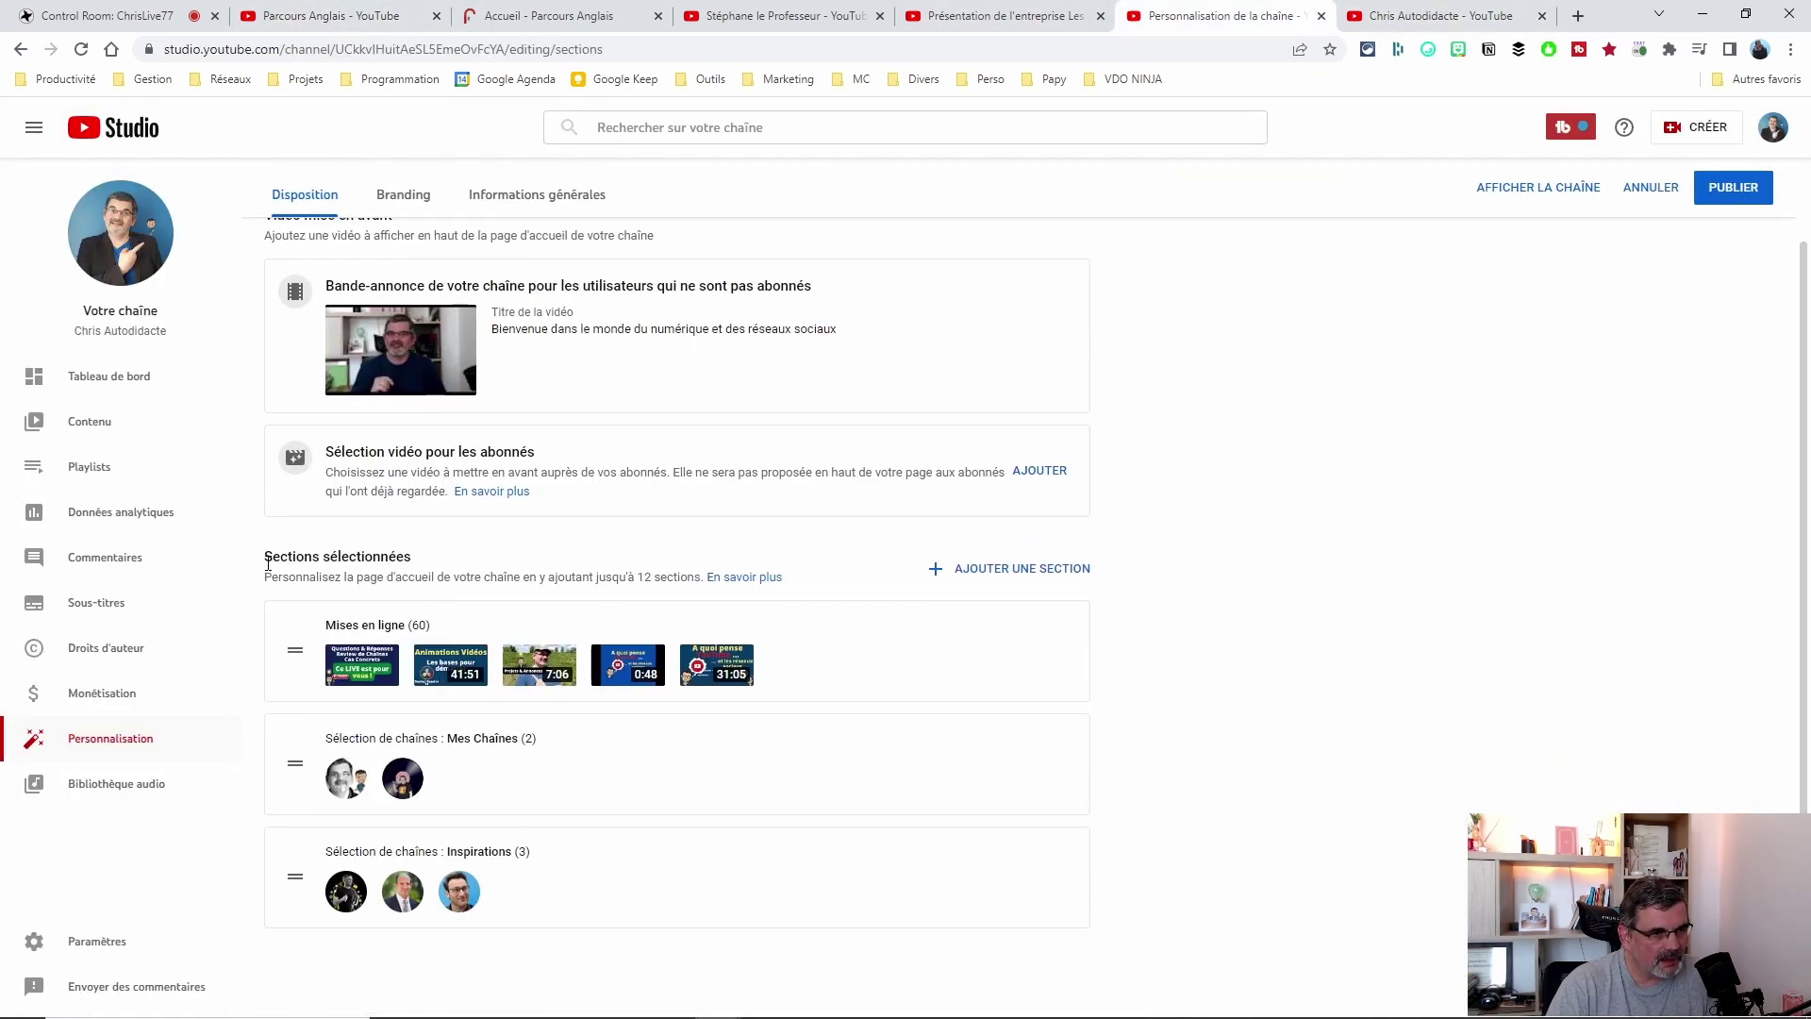
pyautogui.moveTo(268, 563); pyautogui.dragTo(526, 560)
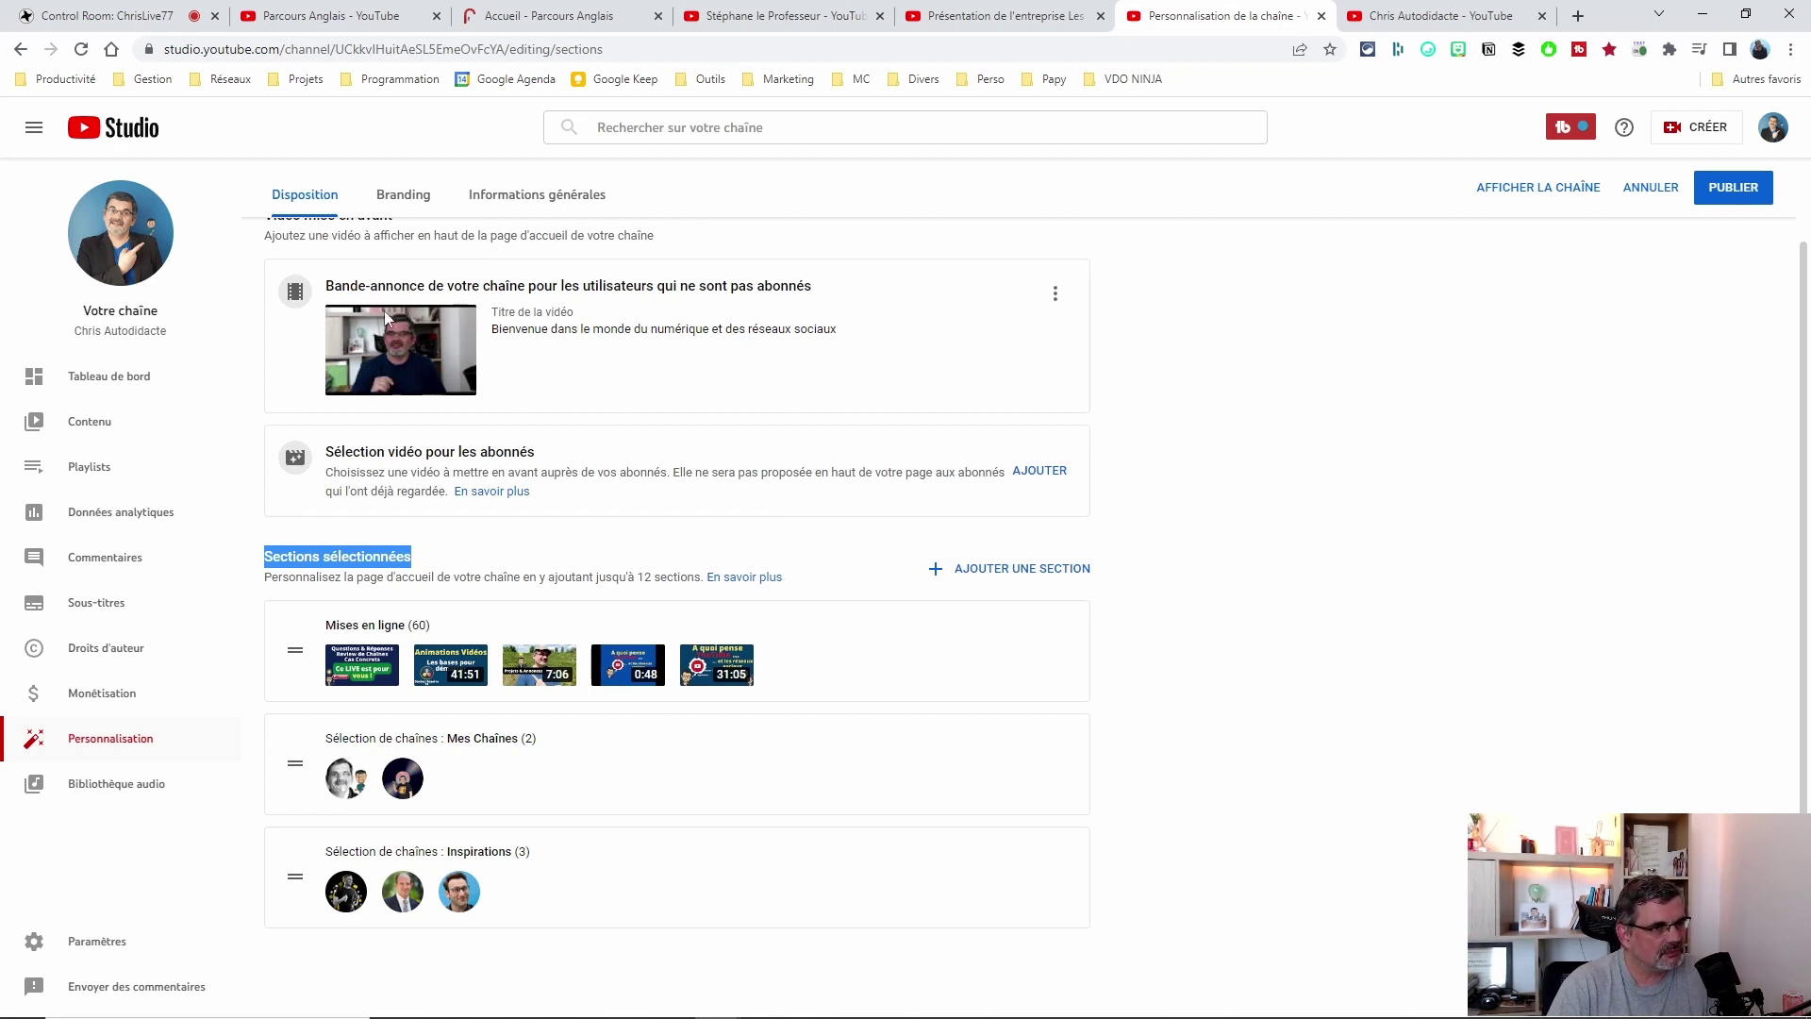
pyautogui.click(1056, 296)
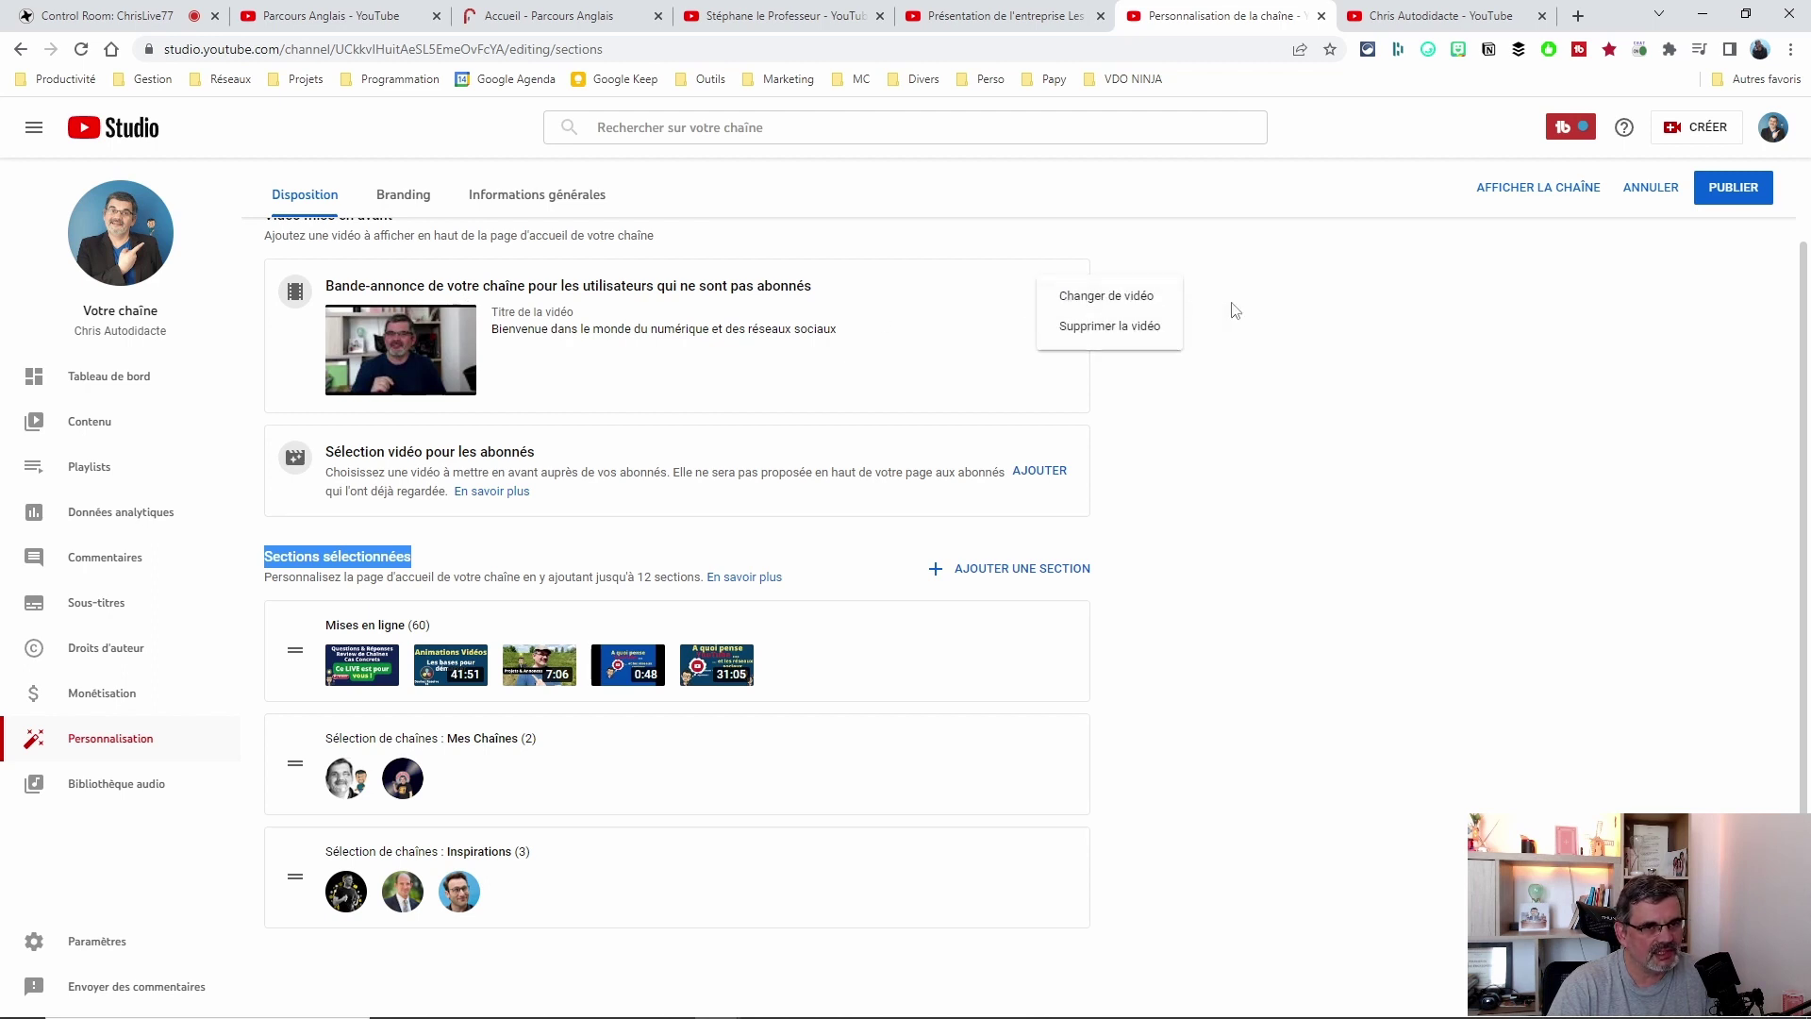
pyautogui.click(1425, 395)
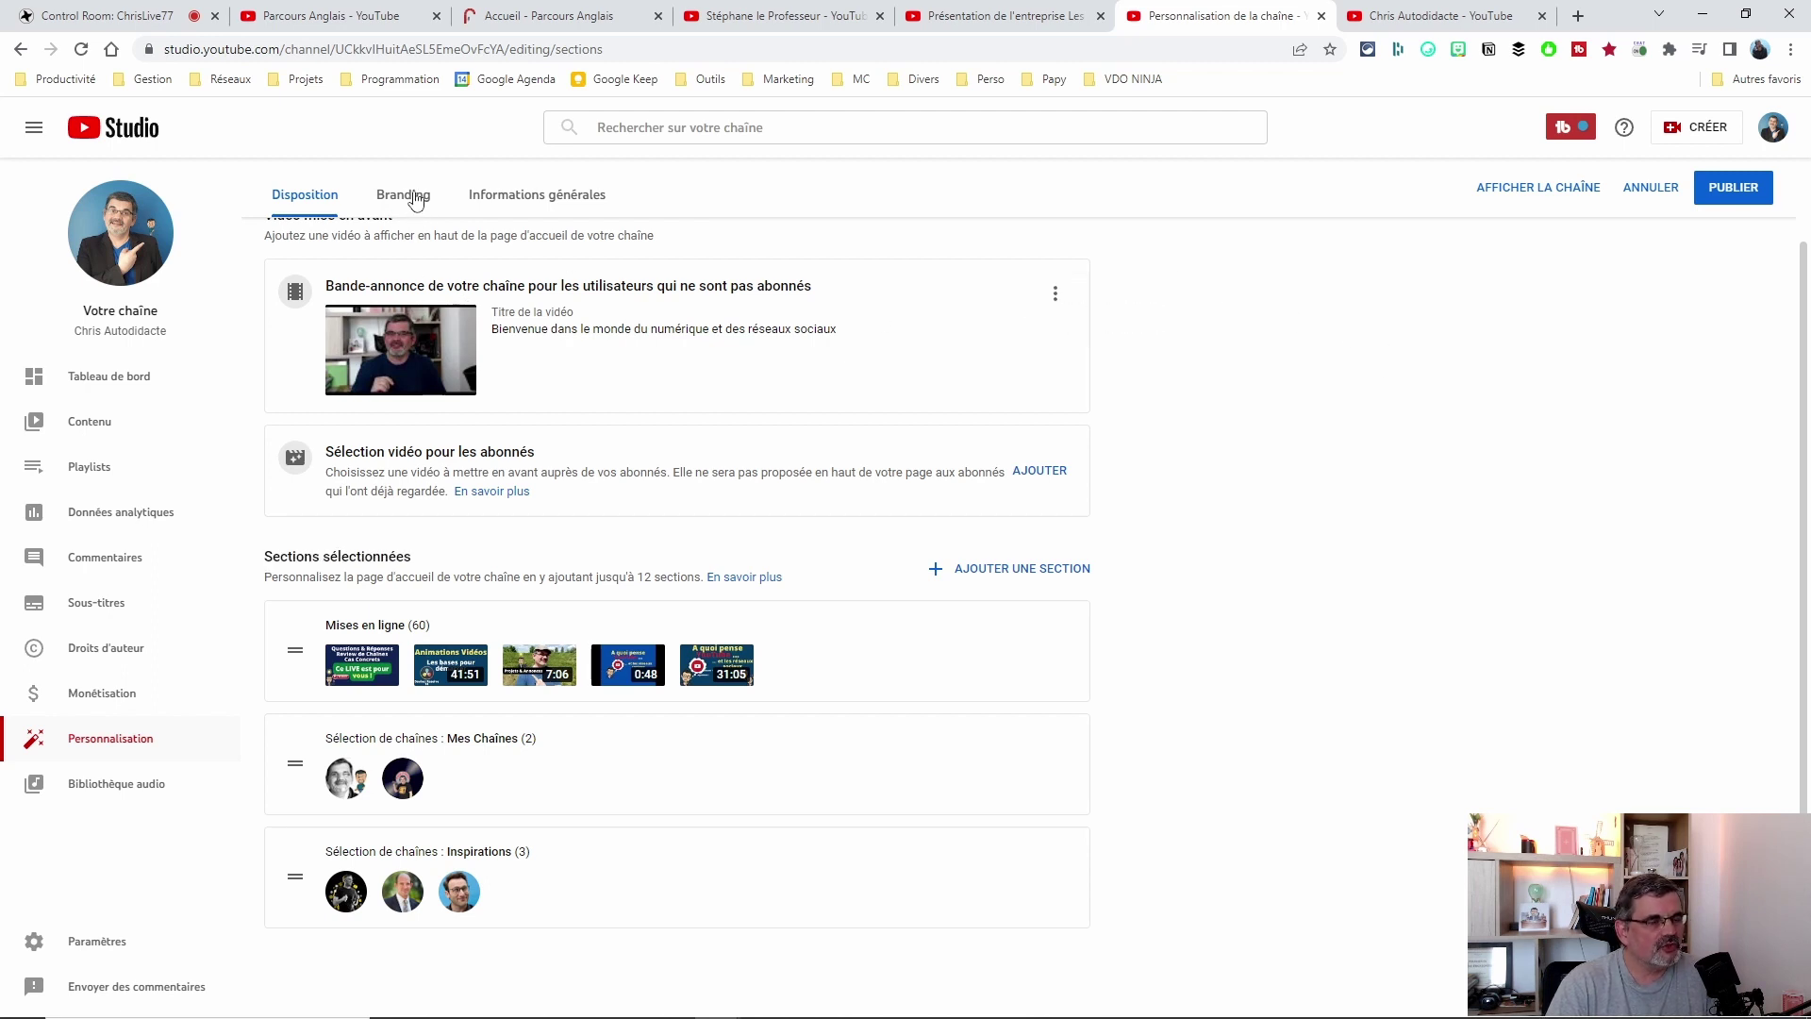
pyautogui.click(415, 194)
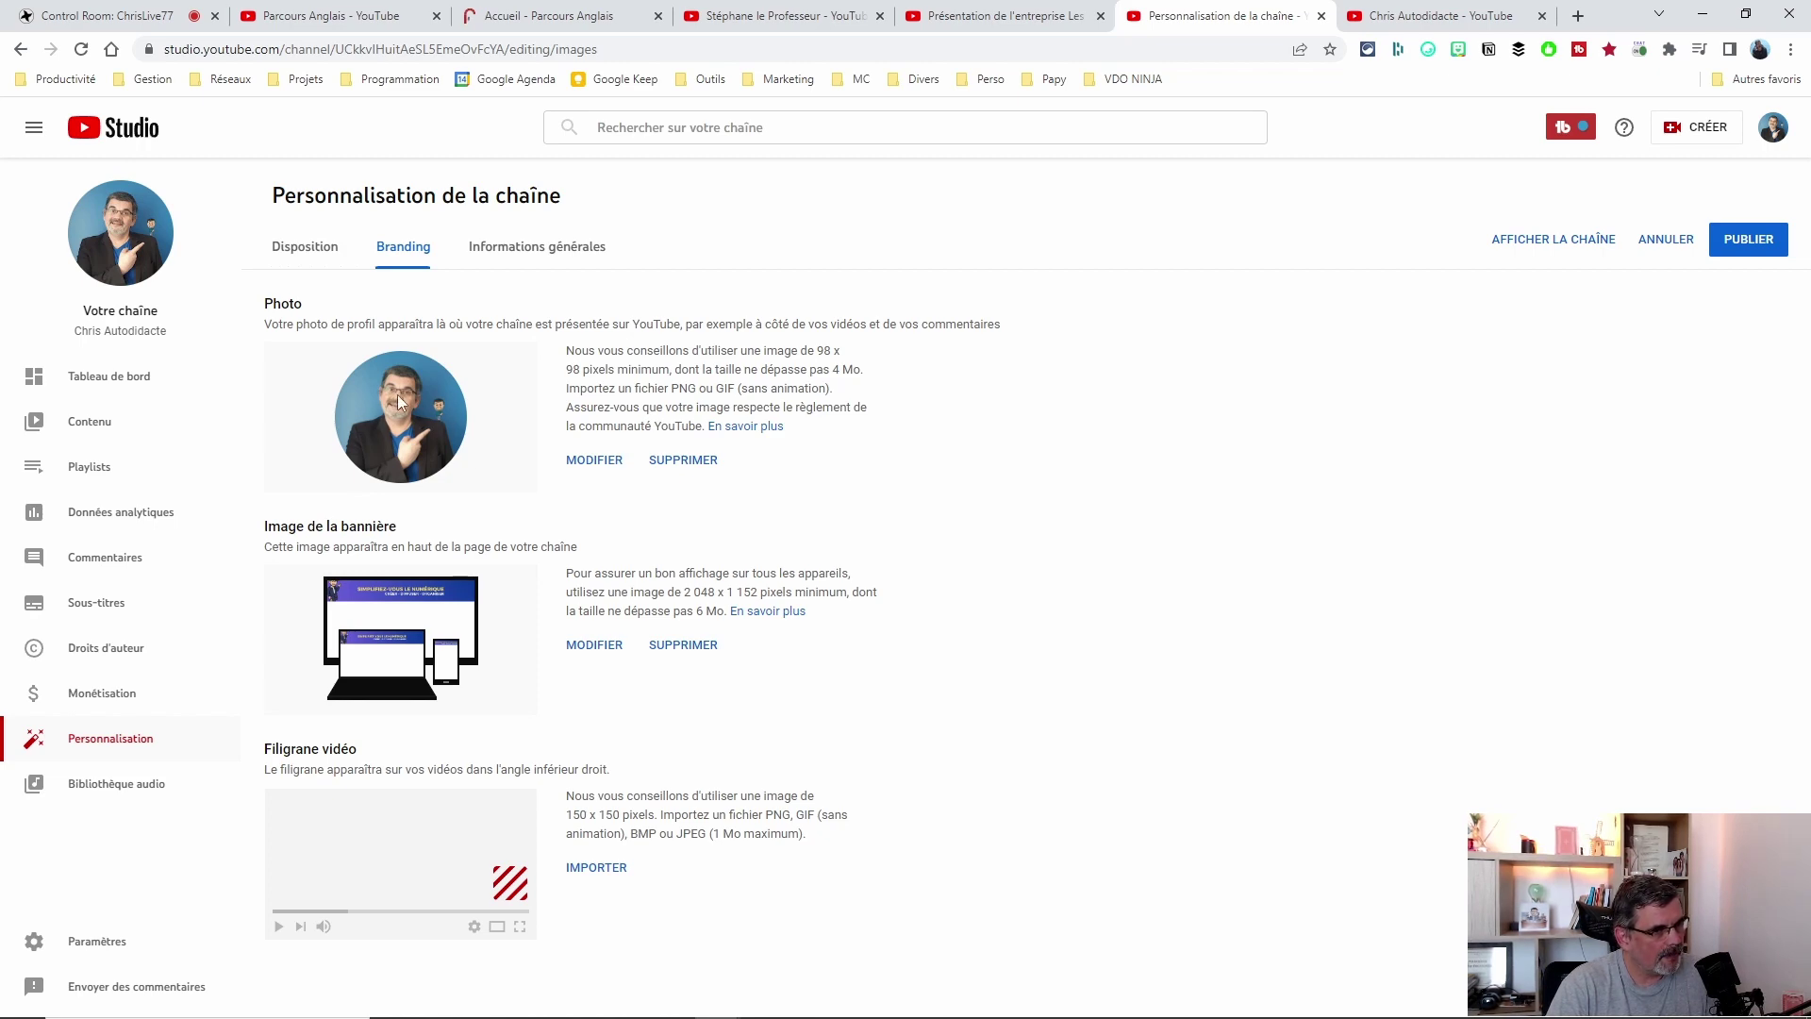
# Back in Studio customisation, cancel replacing the banner image so it stays unchanged.
pyautogui.click(363, 19)
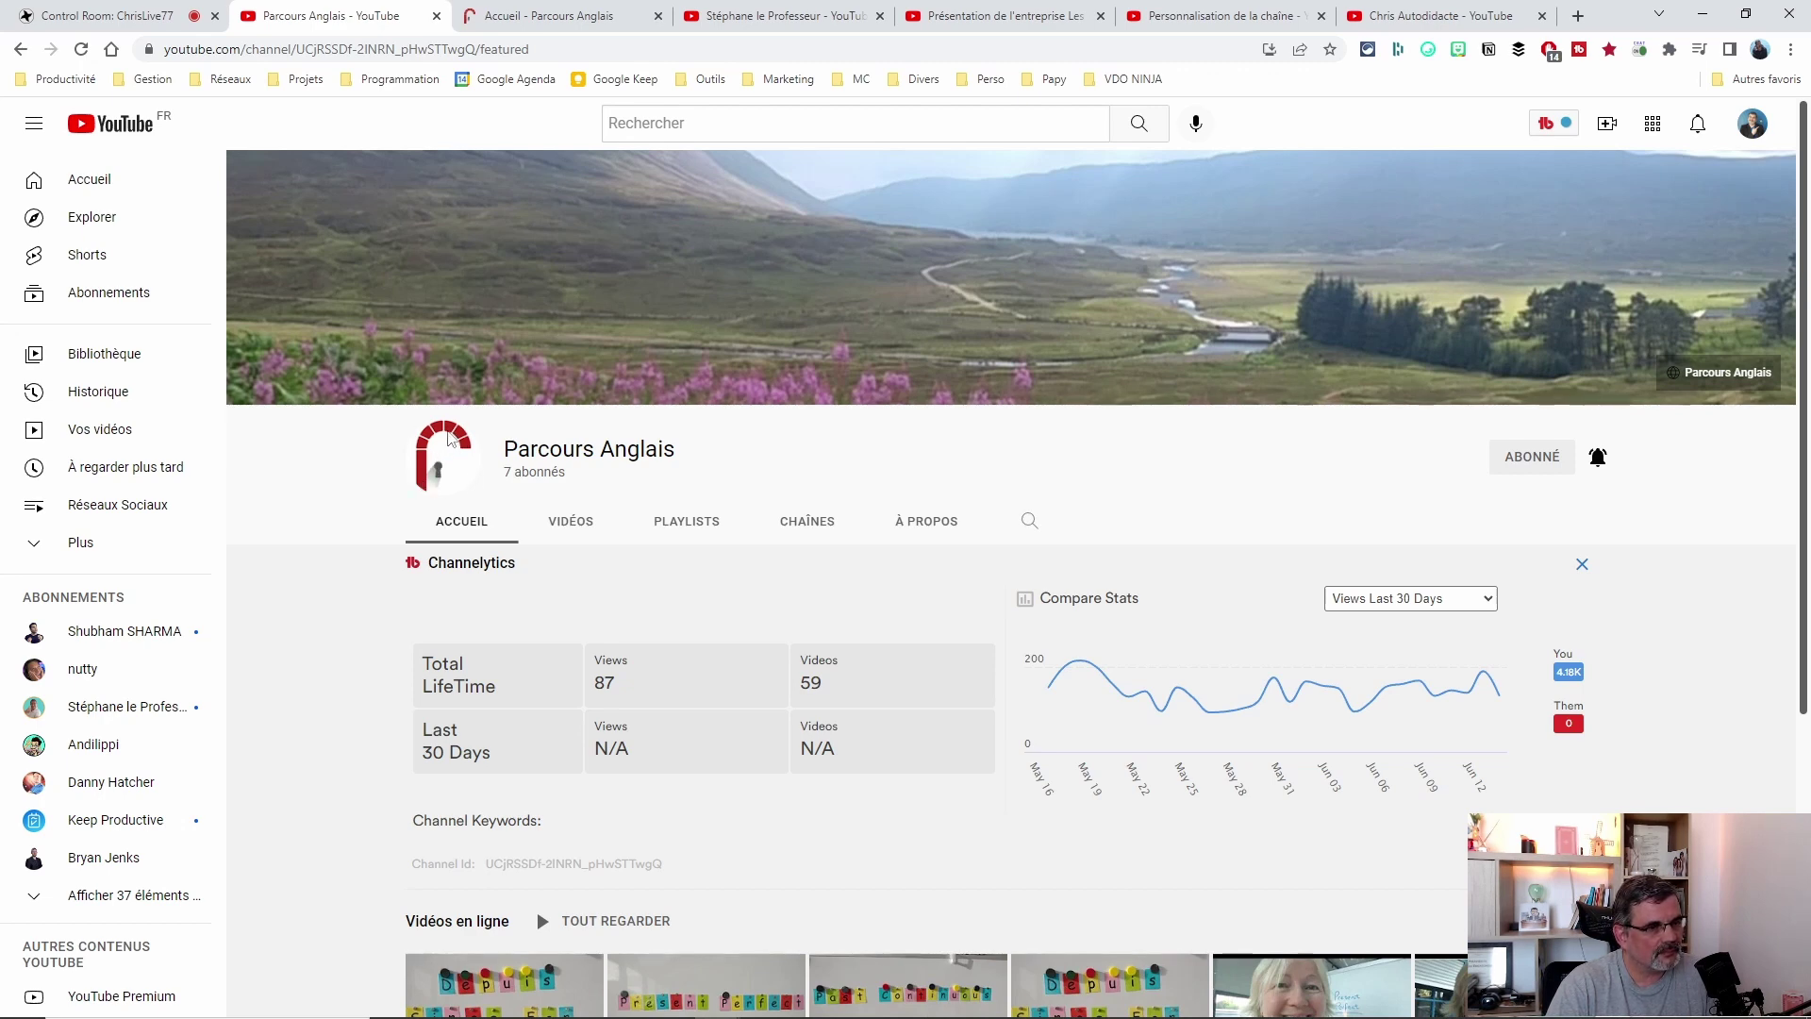
pyautogui.hotkey('ctrl', '6')
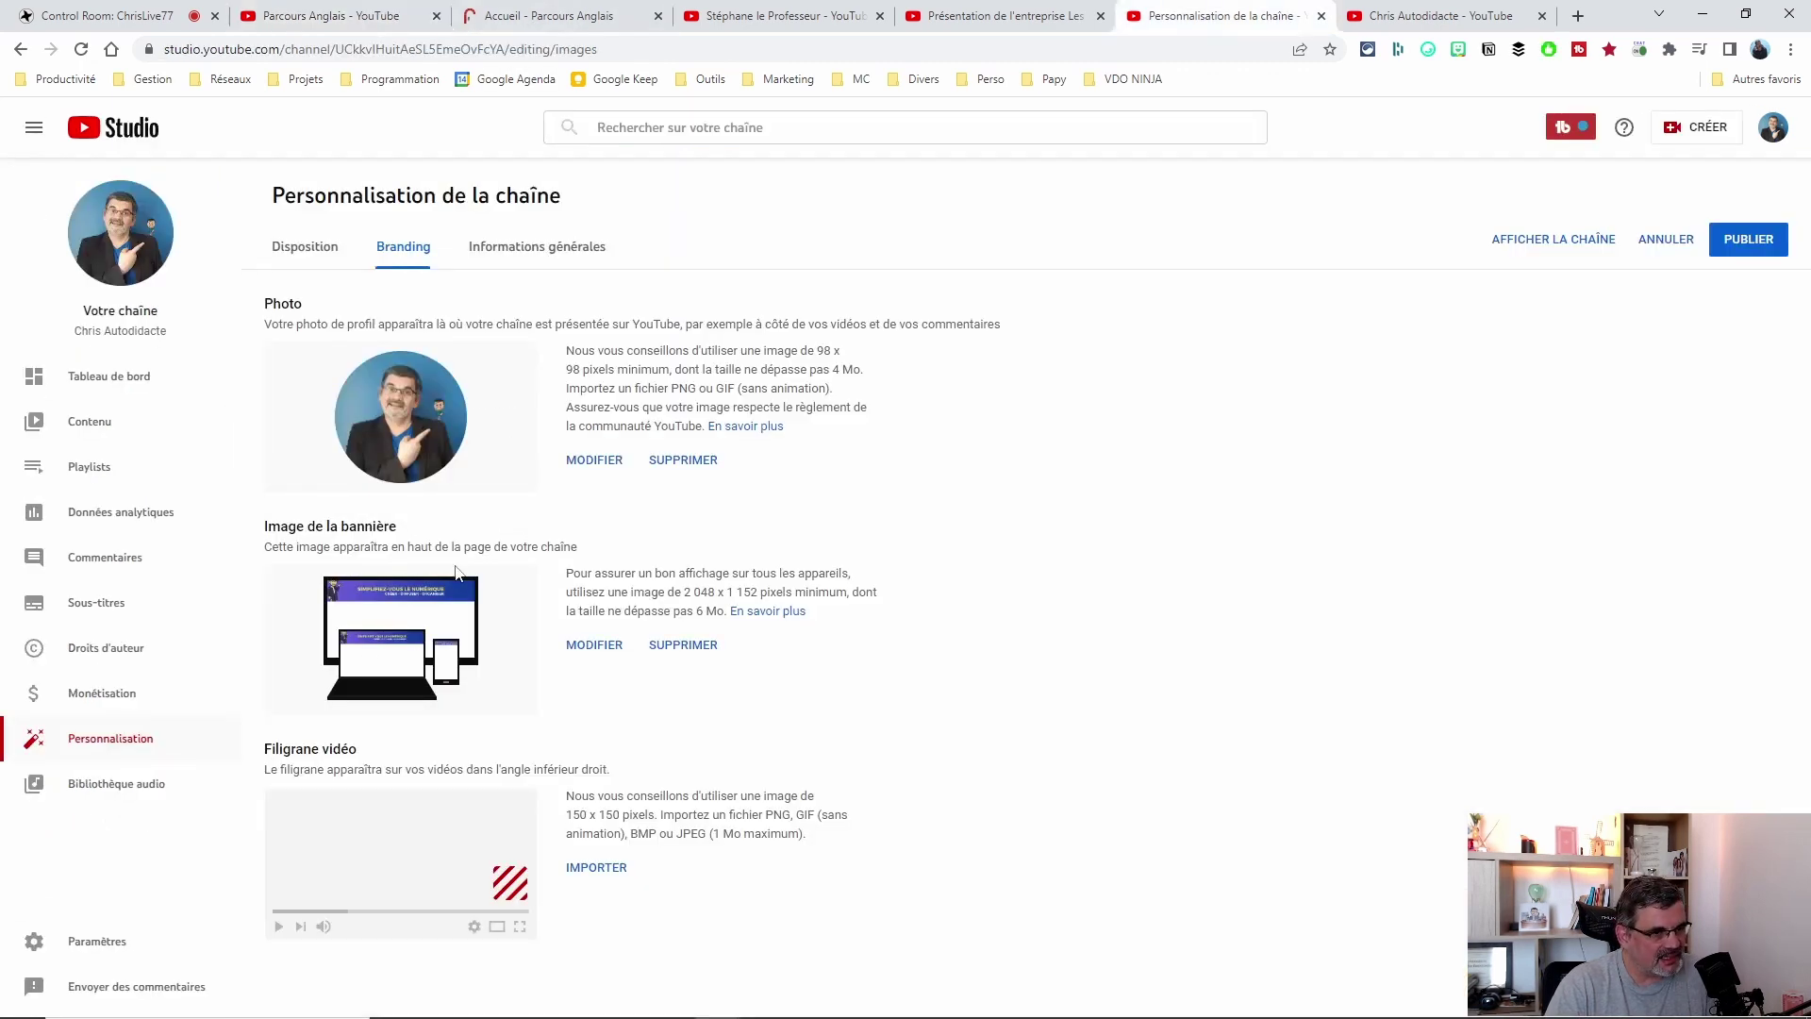
pyautogui.click(593, 646)
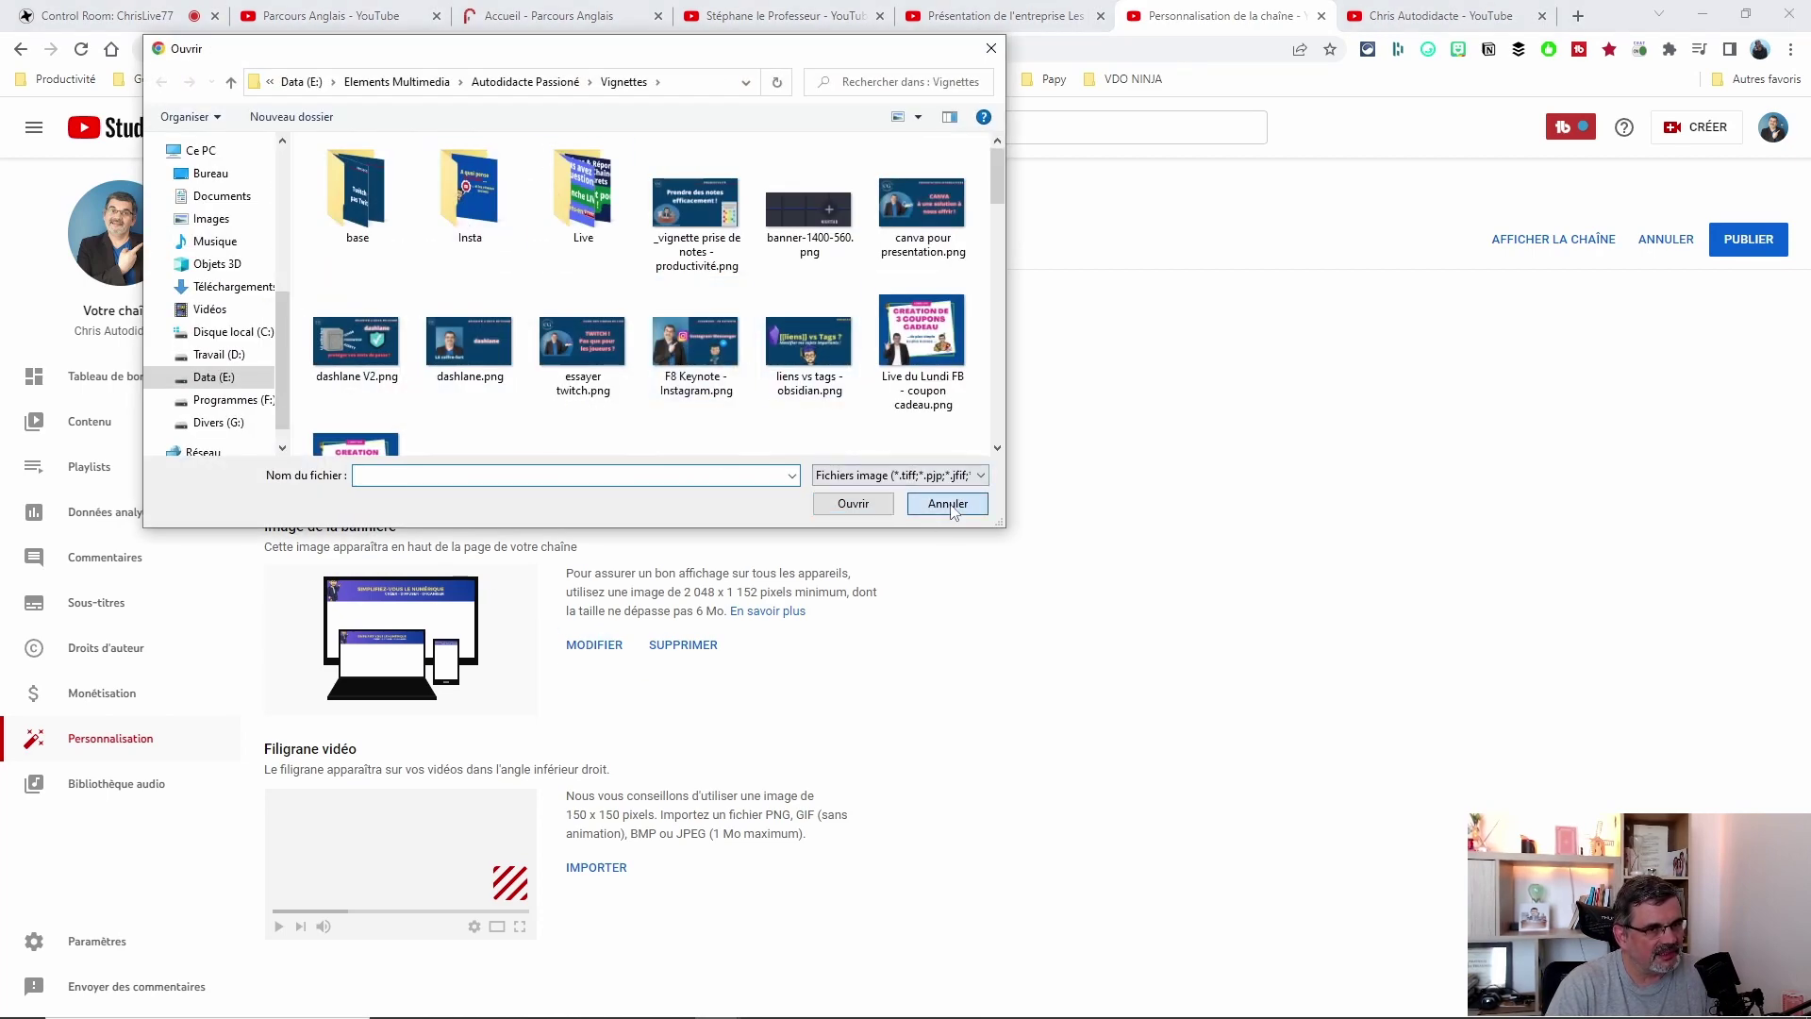
pyautogui.click(948, 509)
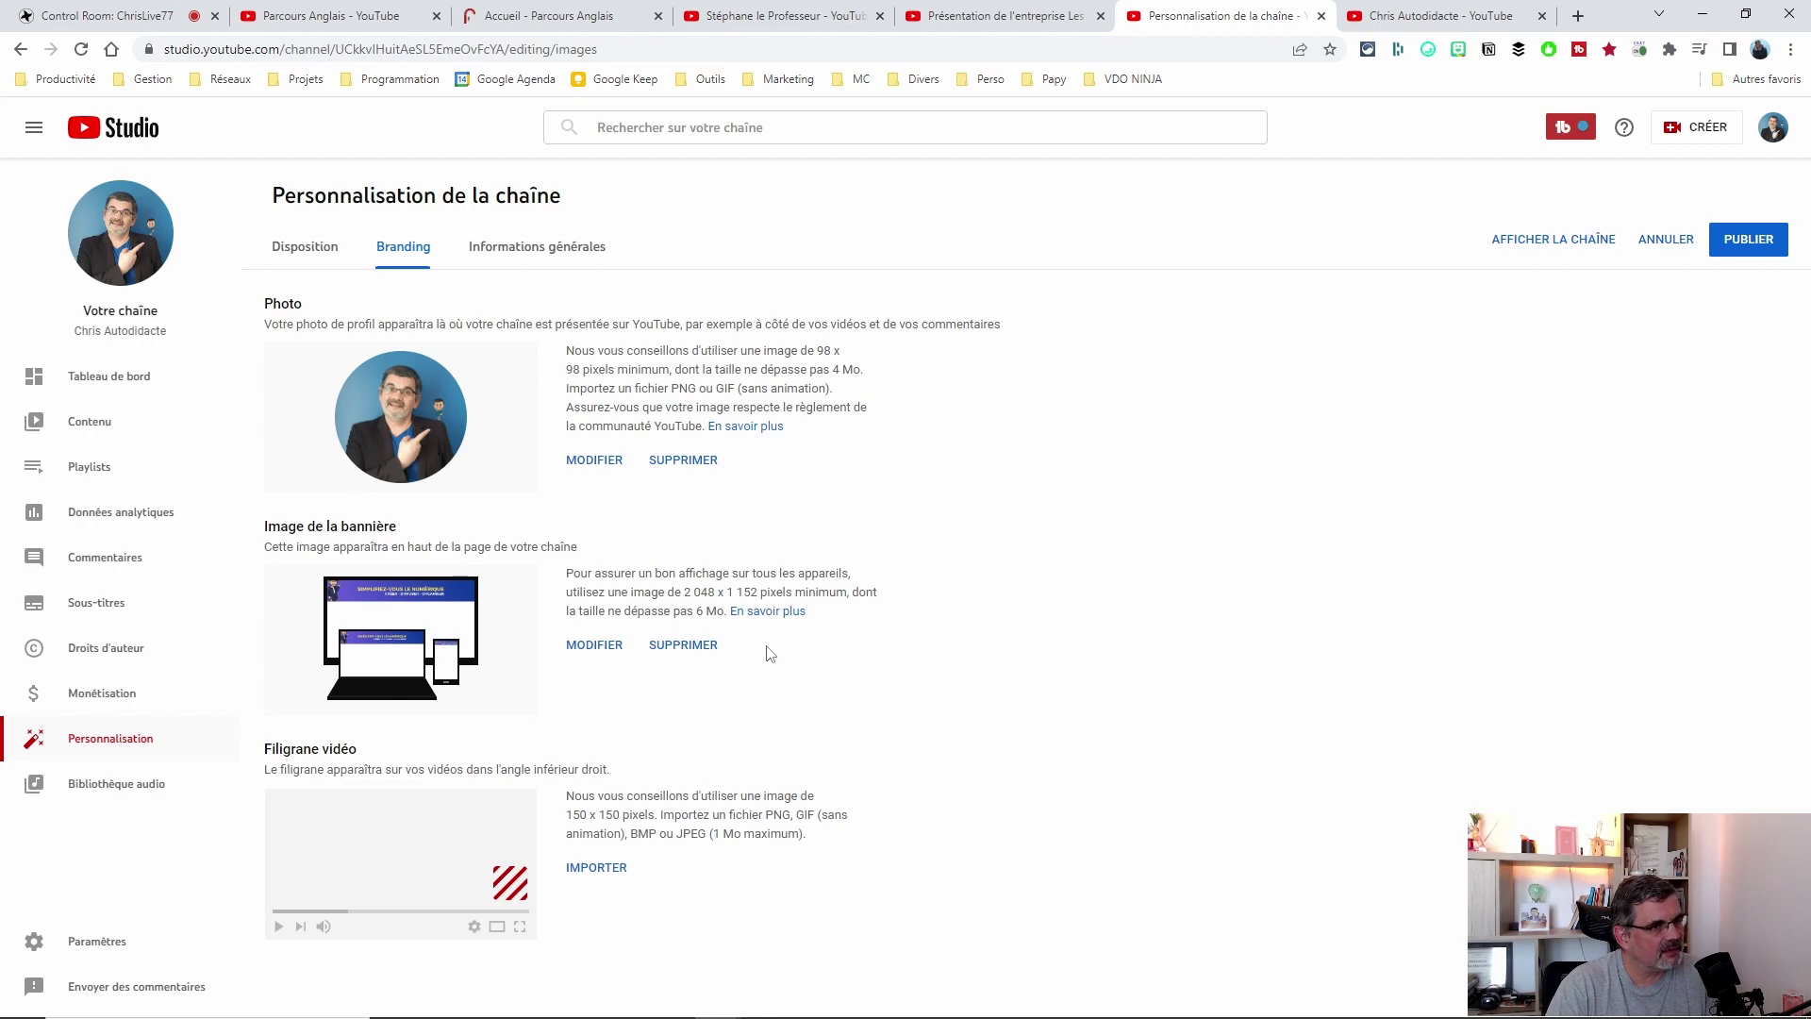
pyautogui.click(533, 247)
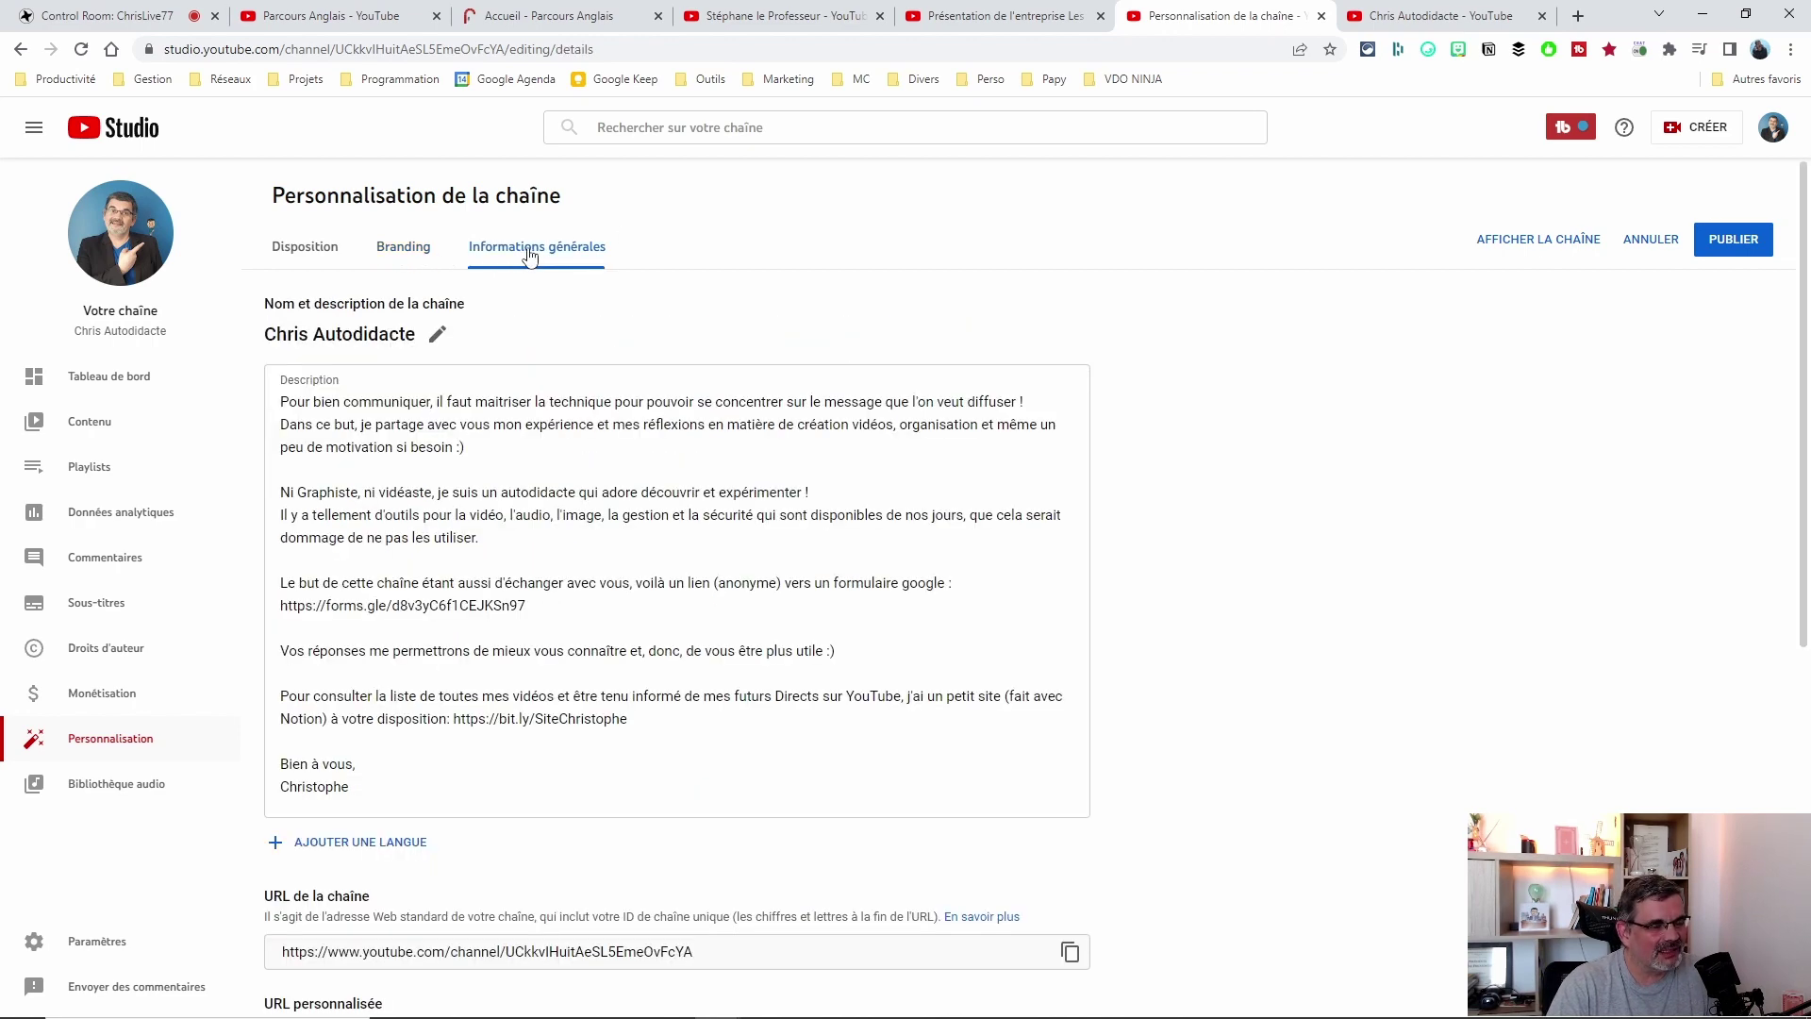
# Cycle through the Disposition, Branding and Informations générales tabs and review the channel description.
pyautogui.click(290, 250)
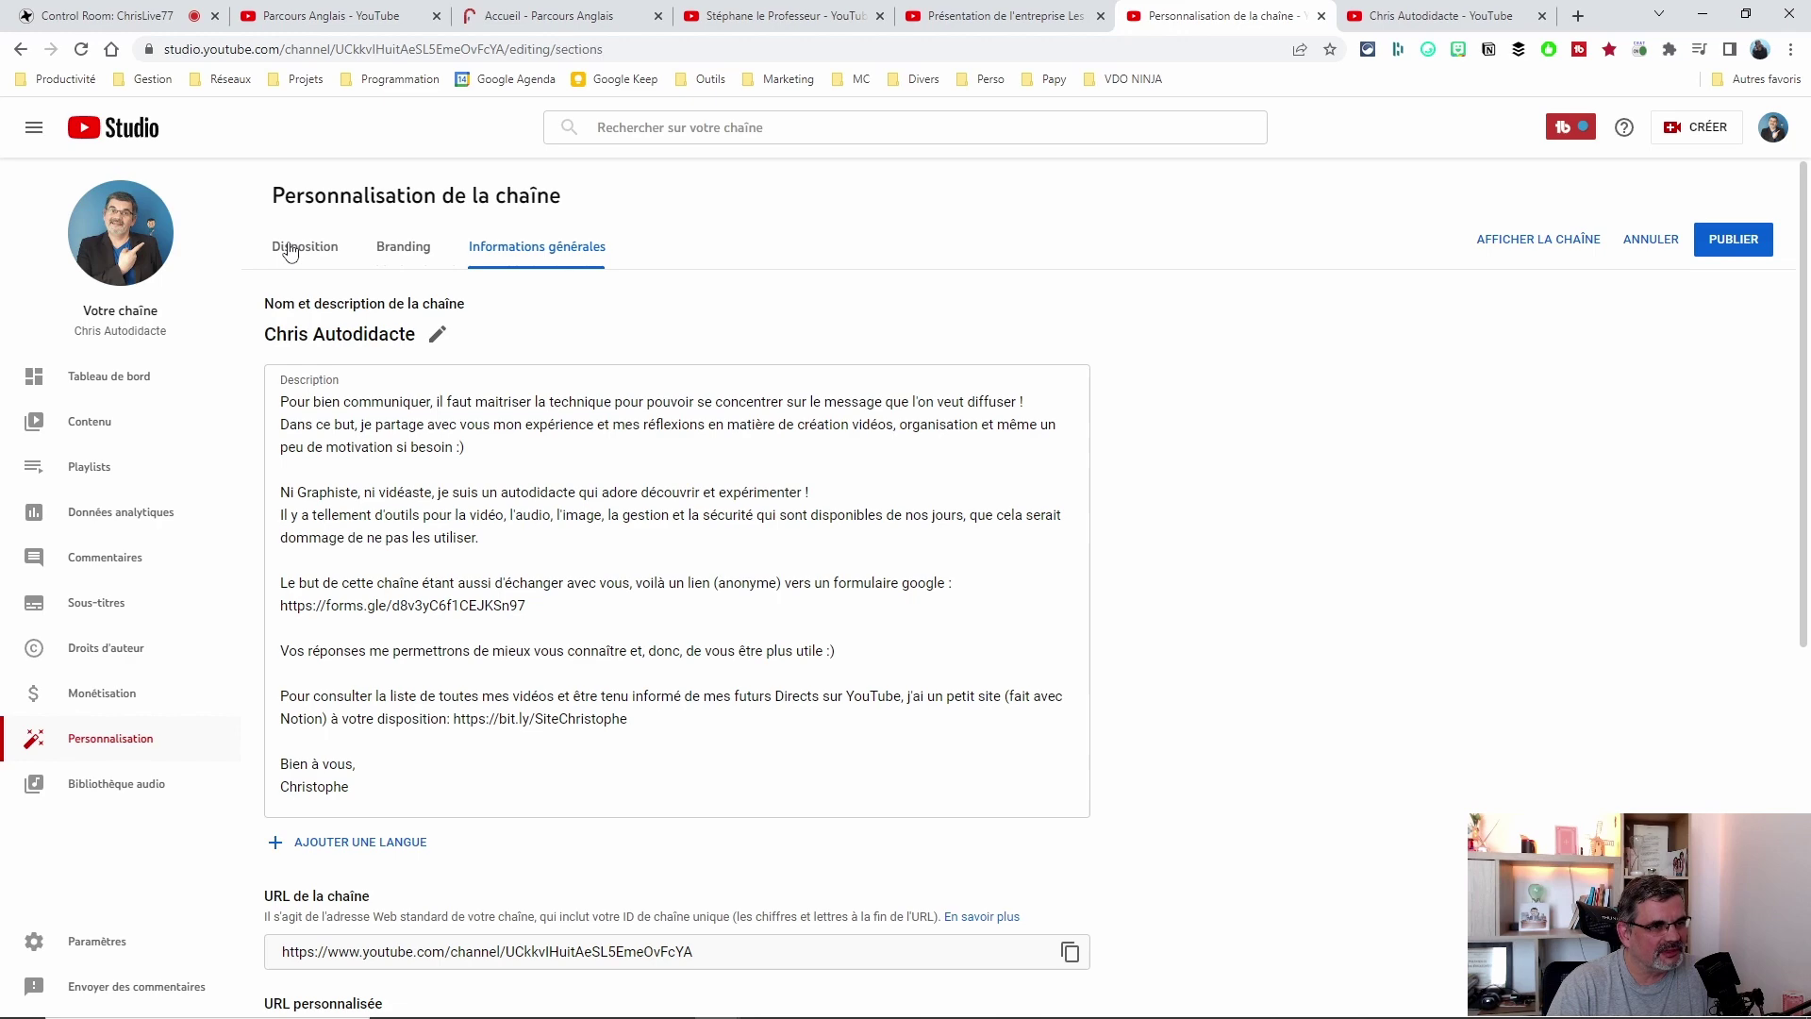
pyautogui.click(420, 253)
pyautogui.click(553, 253)
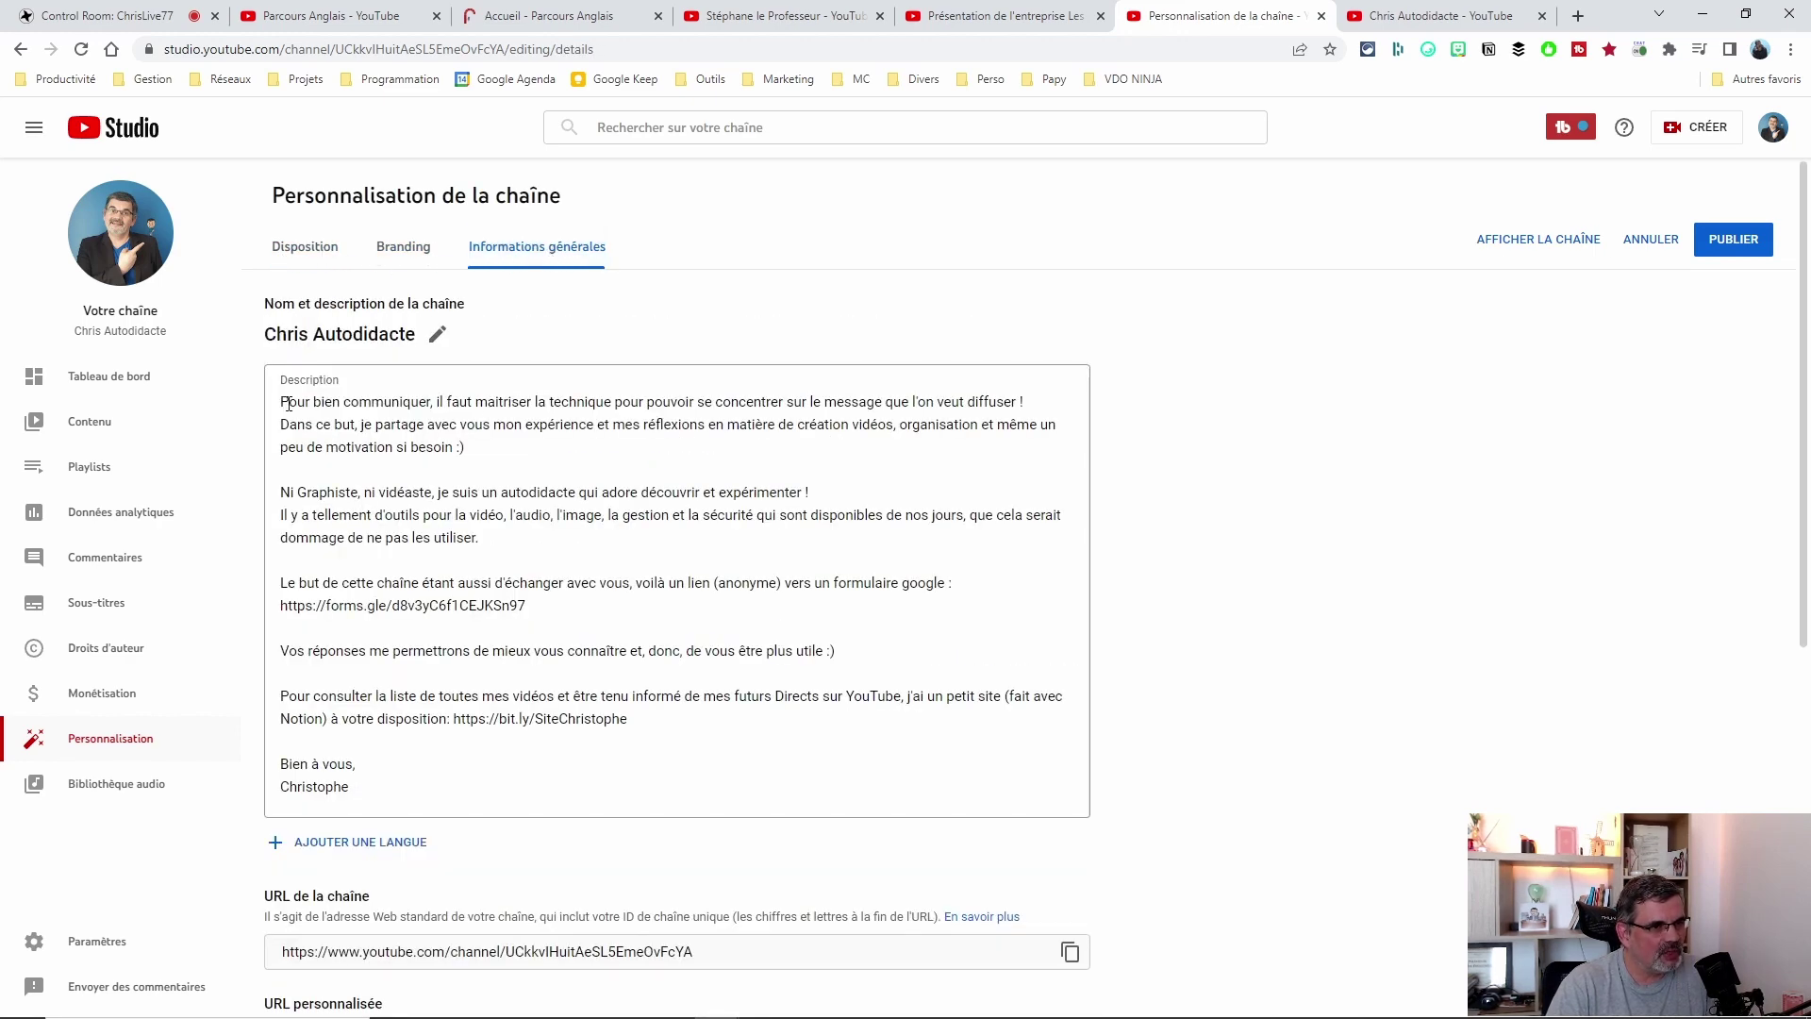
pyautogui.moveTo(284, 404); pyautogui.dragTo(514, 799)
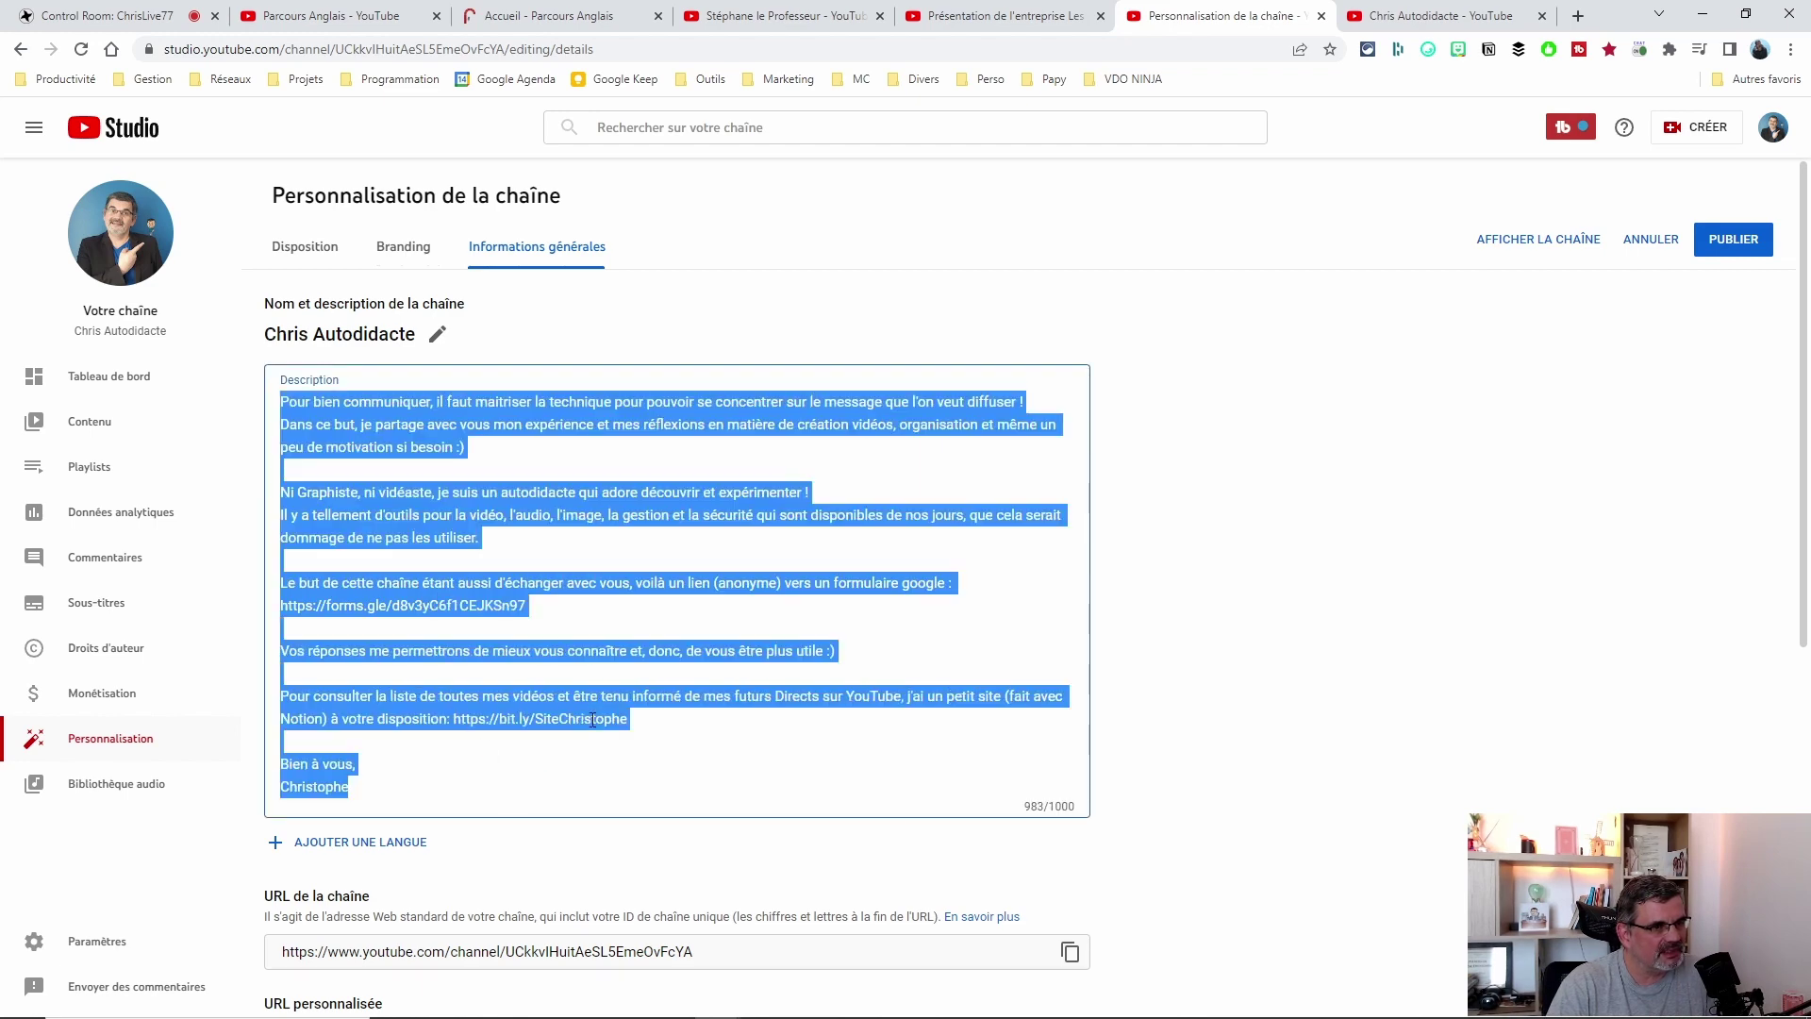
pyautogui.click(587, 562)
pyautogui.scroll(-4, 733, 622)
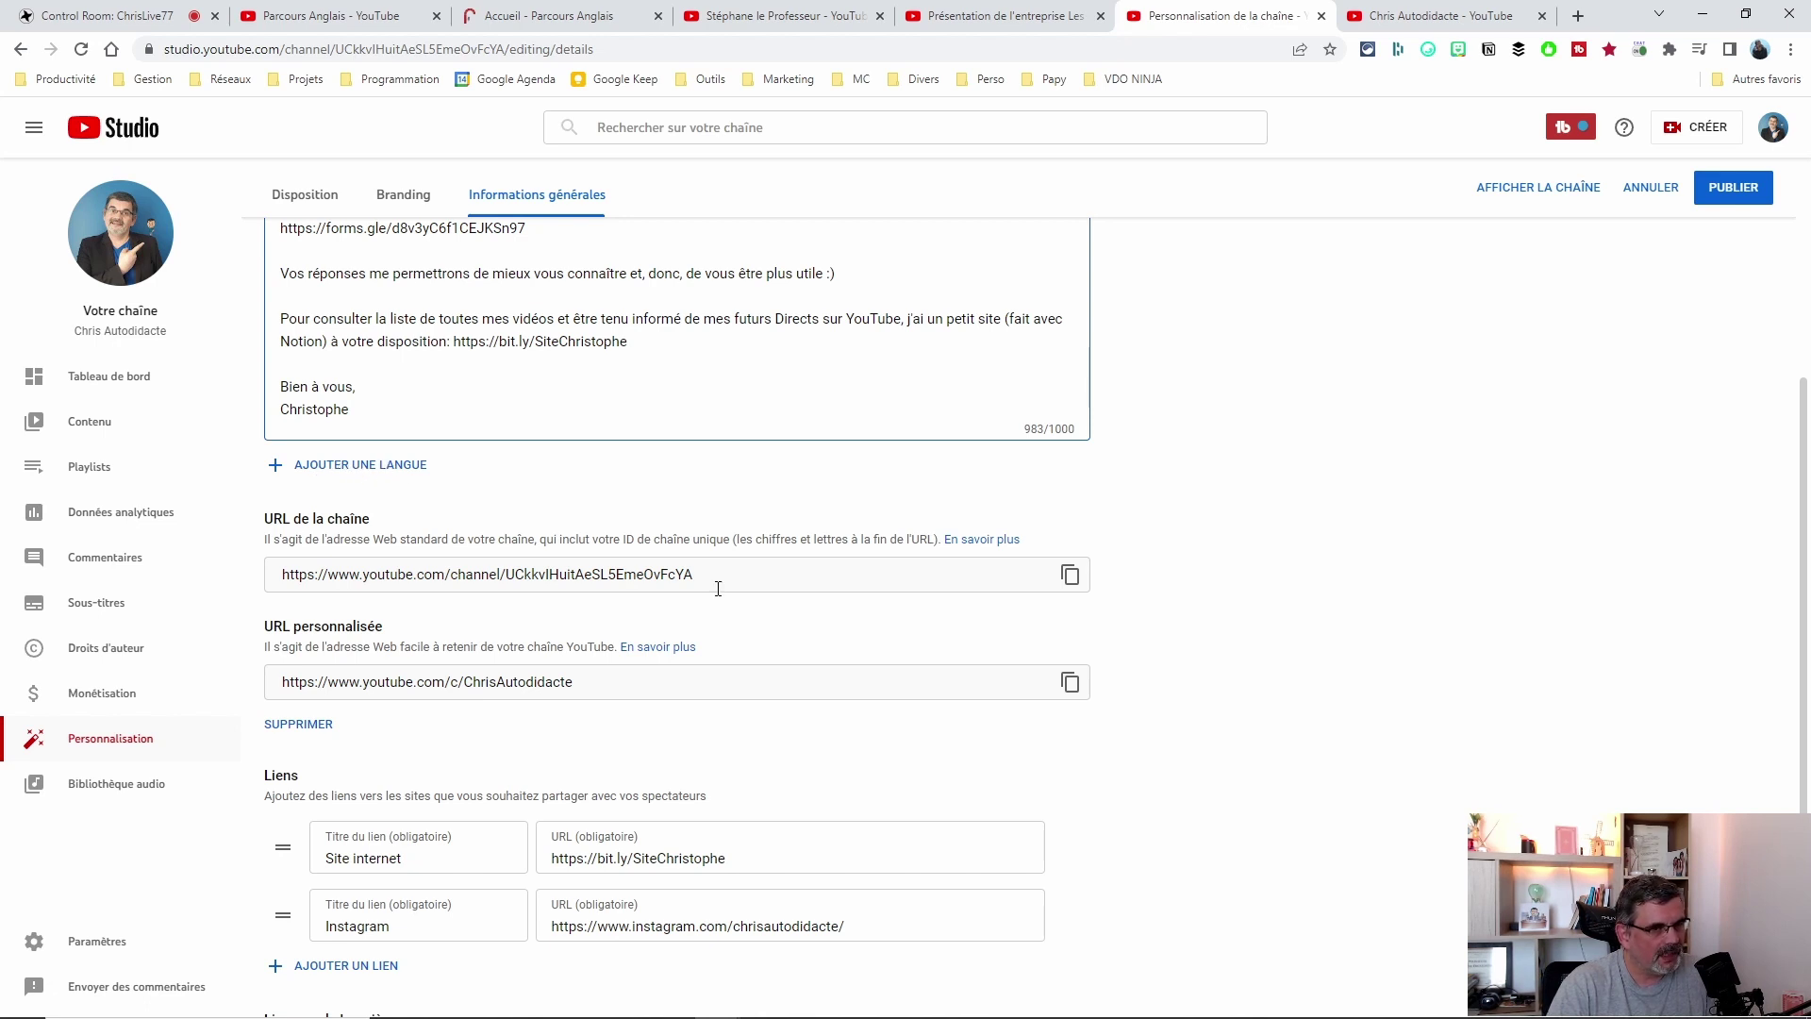
pyautogui.moveTo(733, 575); pyautogui.dragTo(279, 574)
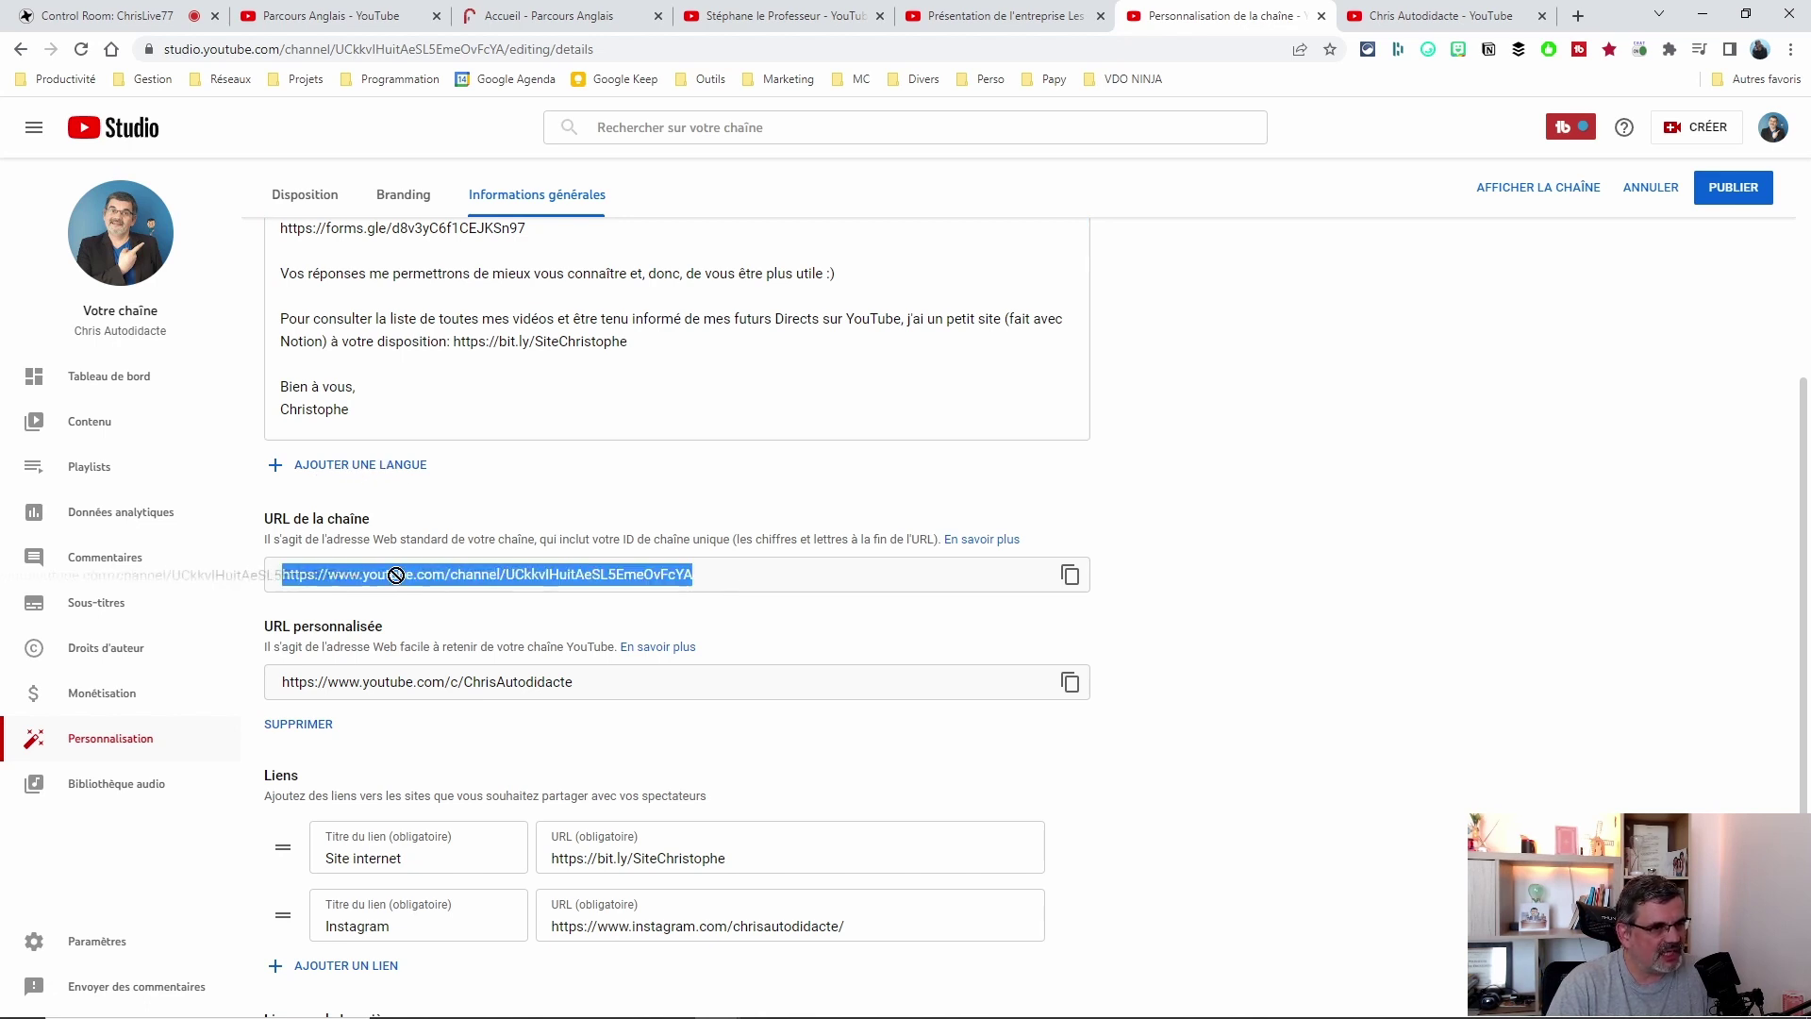
pyautogui.click(730, 576)
pyautogui.tripleClick(730, 576)
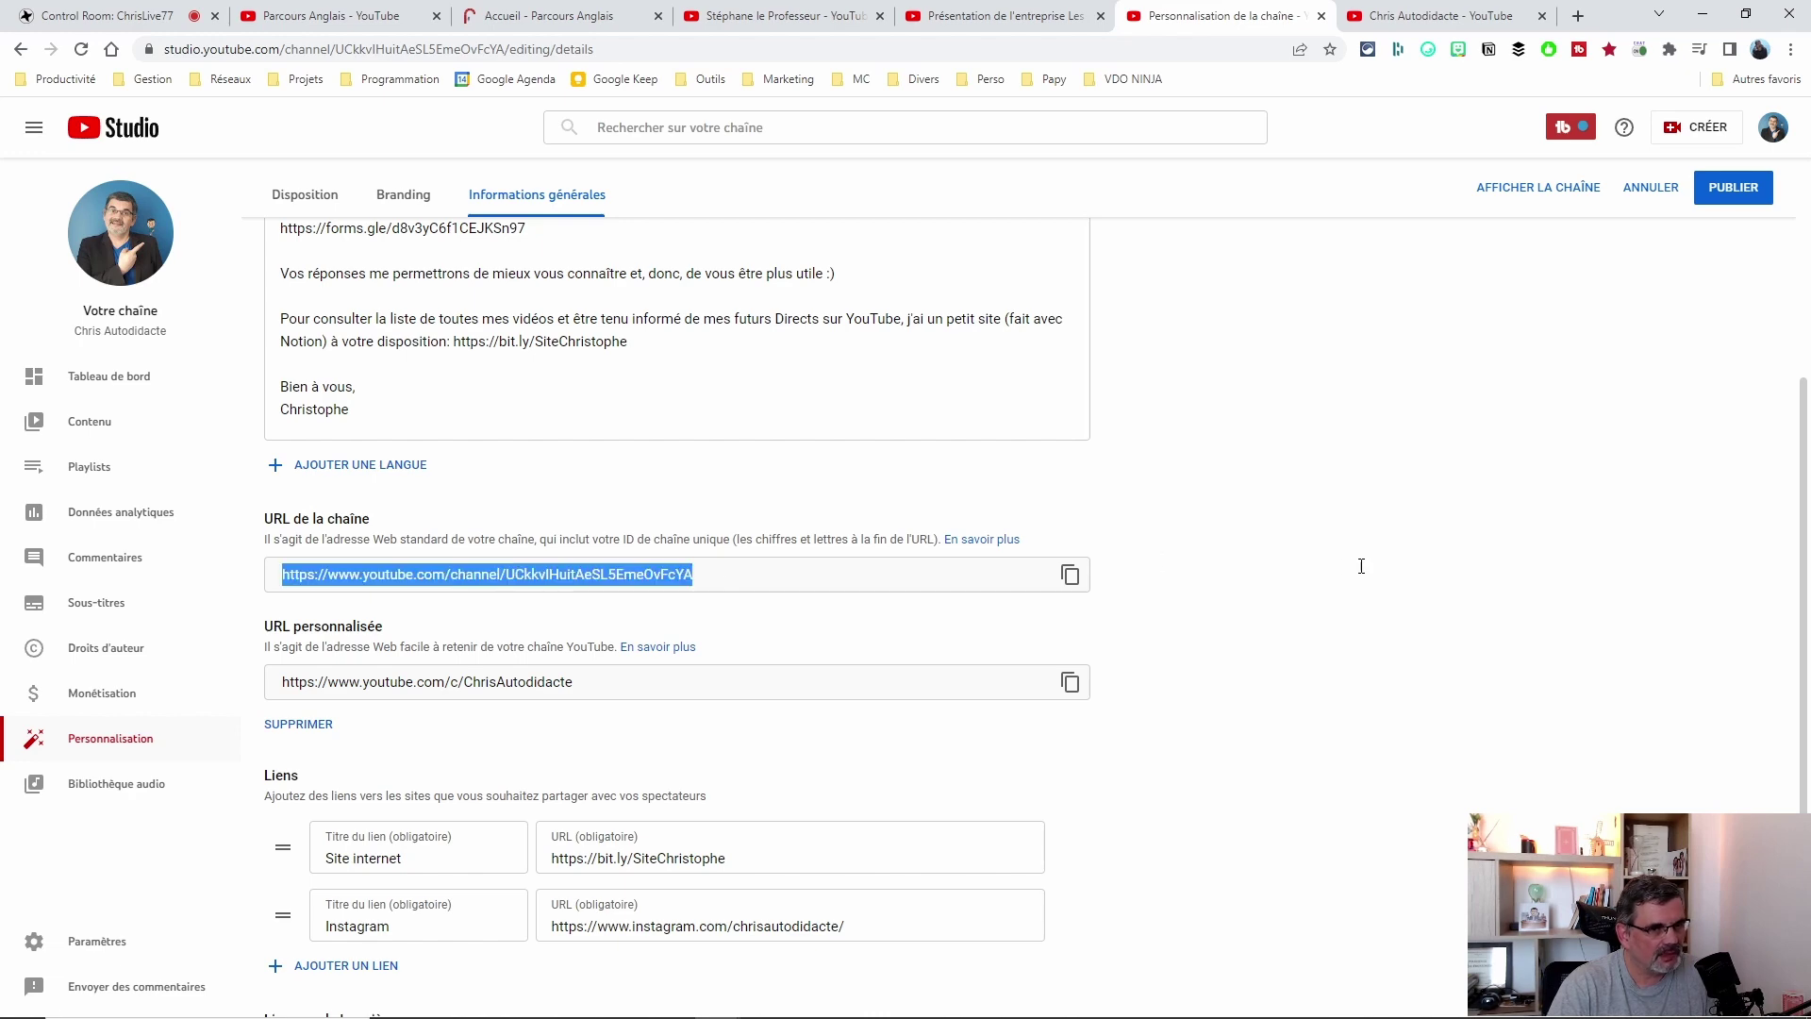
pyautogui.scroll(-3, 1361, 566)
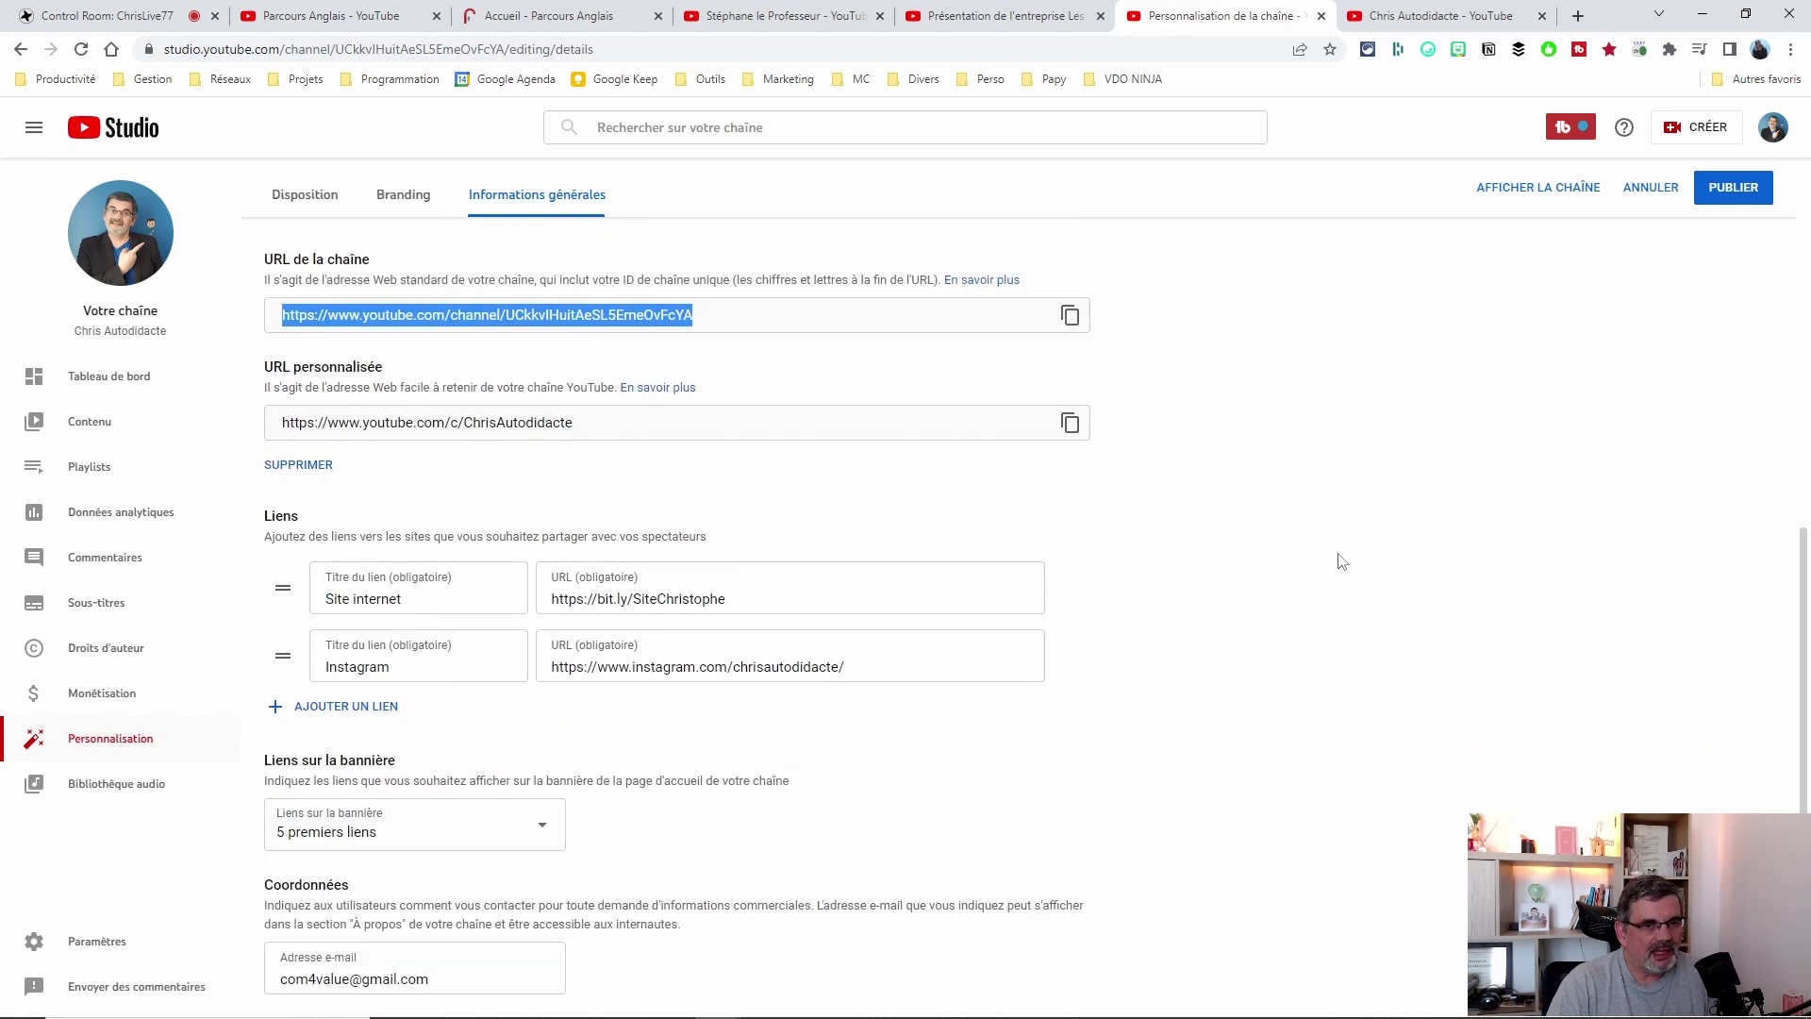
pyautogui.tripleClick(611, 425)
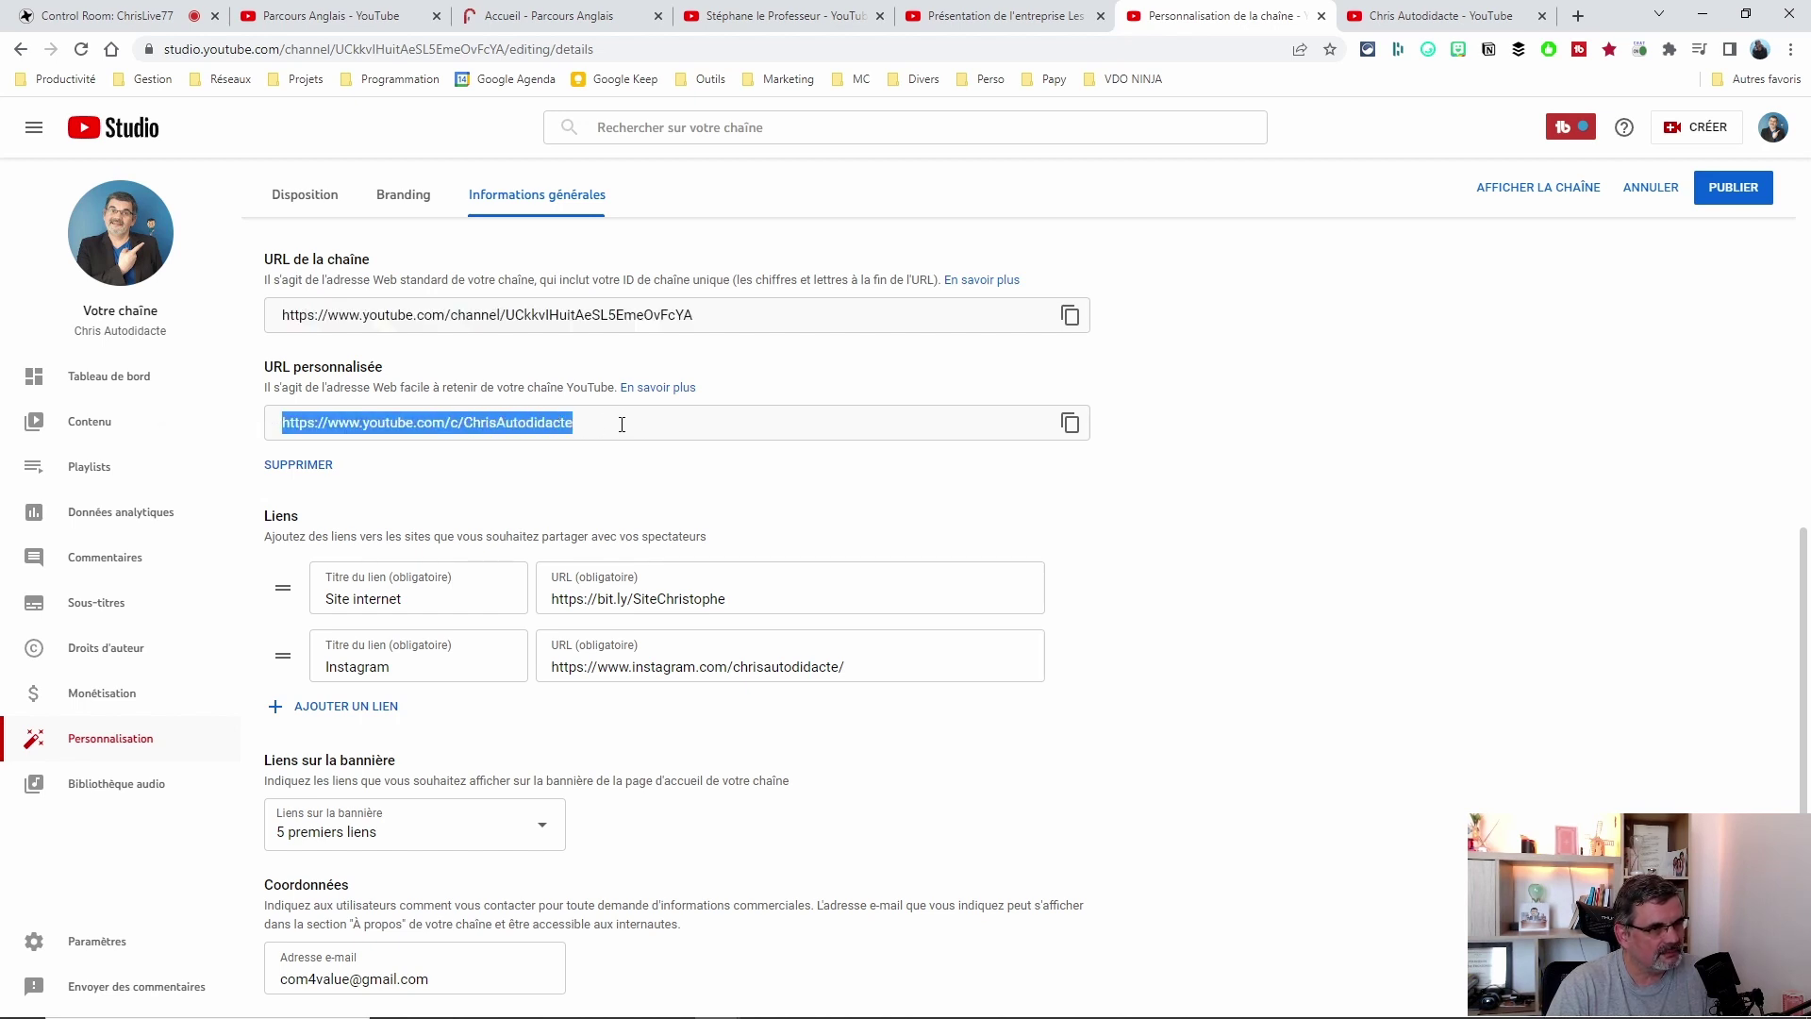
pyautogui.click(593, 423)
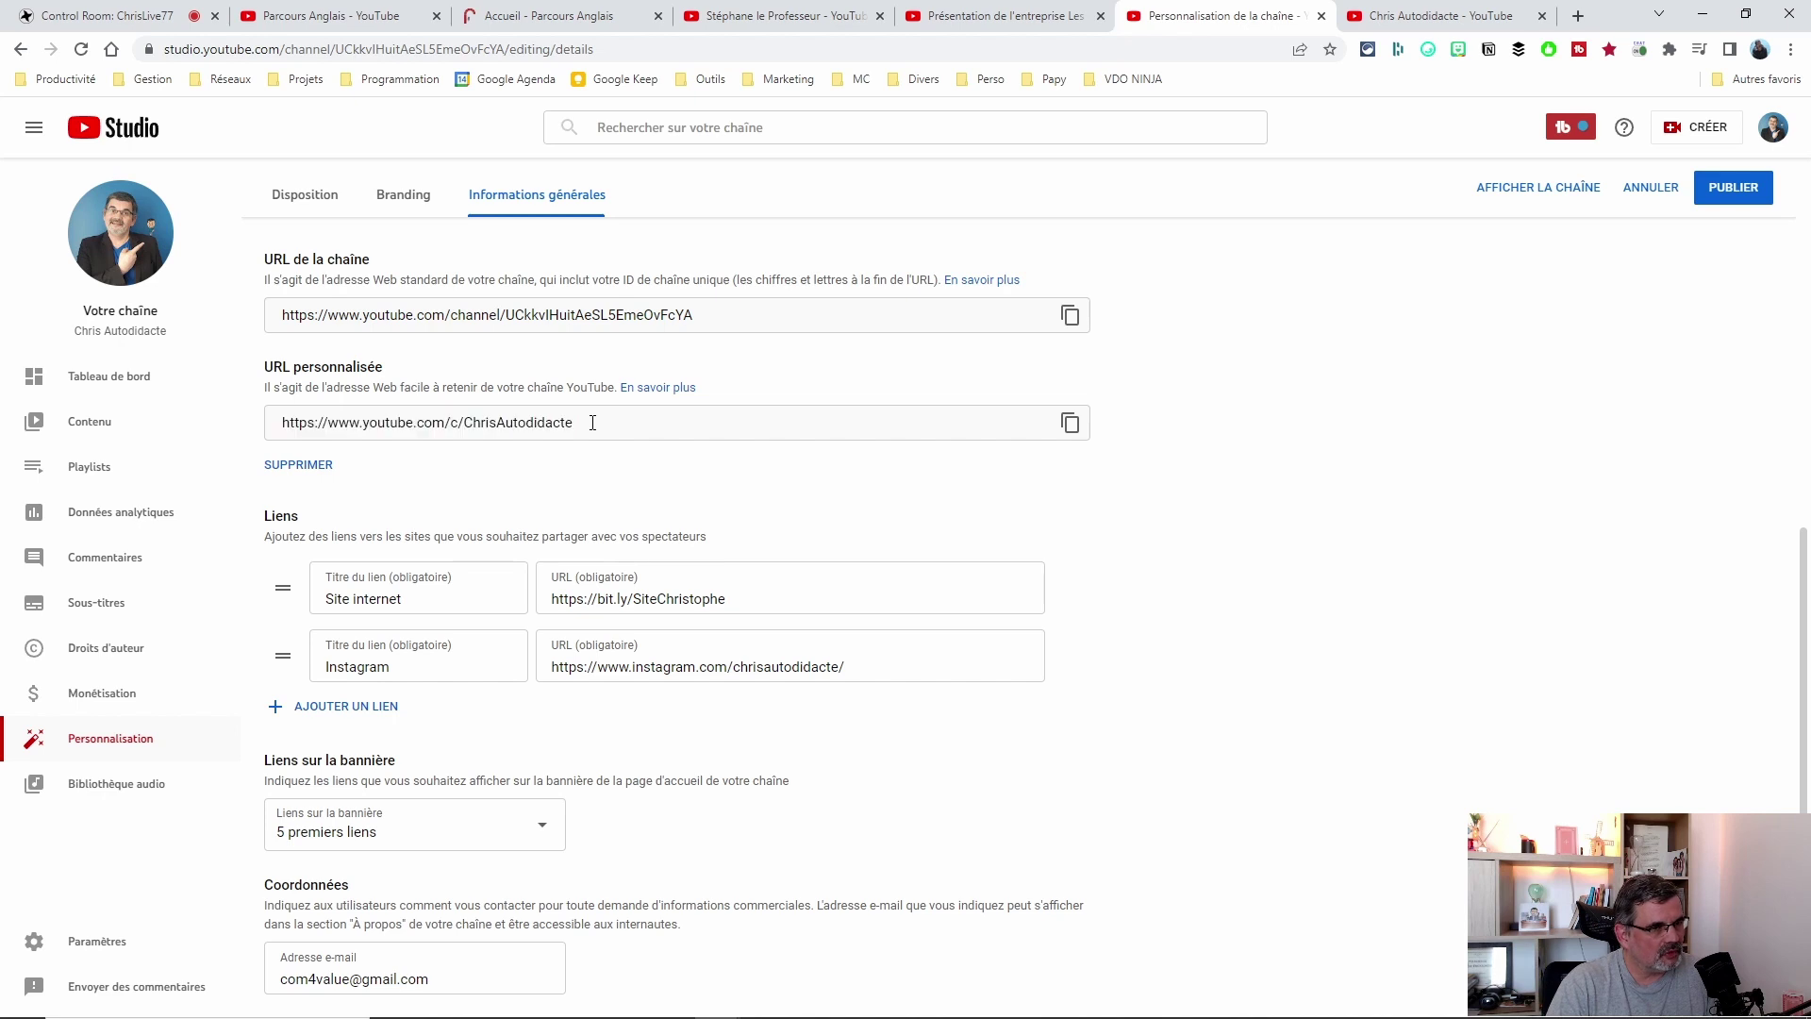
pyautogui.moveTo(466, 424); pyautogui.dragTo(626, 421)
pyautogui.click(533, 342)
pyautogui.tripleClick(505, 312)
pyautogui.tripleClick(641, 422)
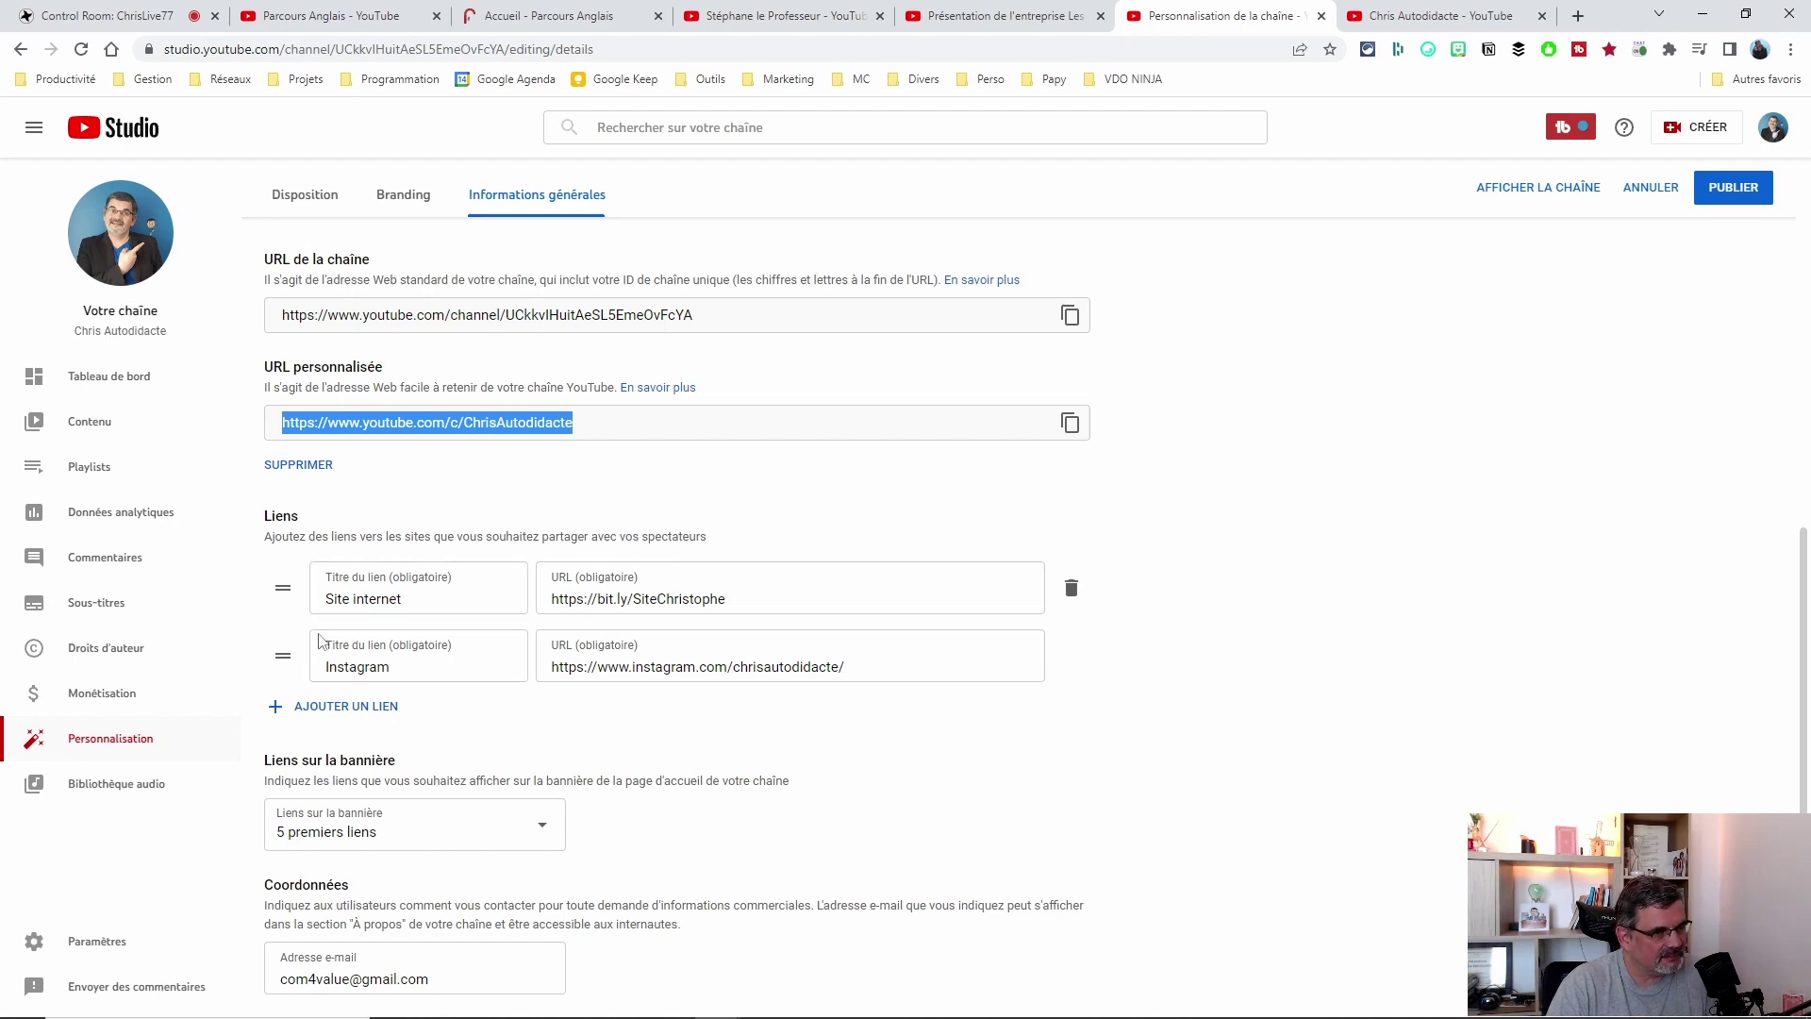
pyautogui.moveTo(327, 600); pyautogui.dragTo(437, 599)
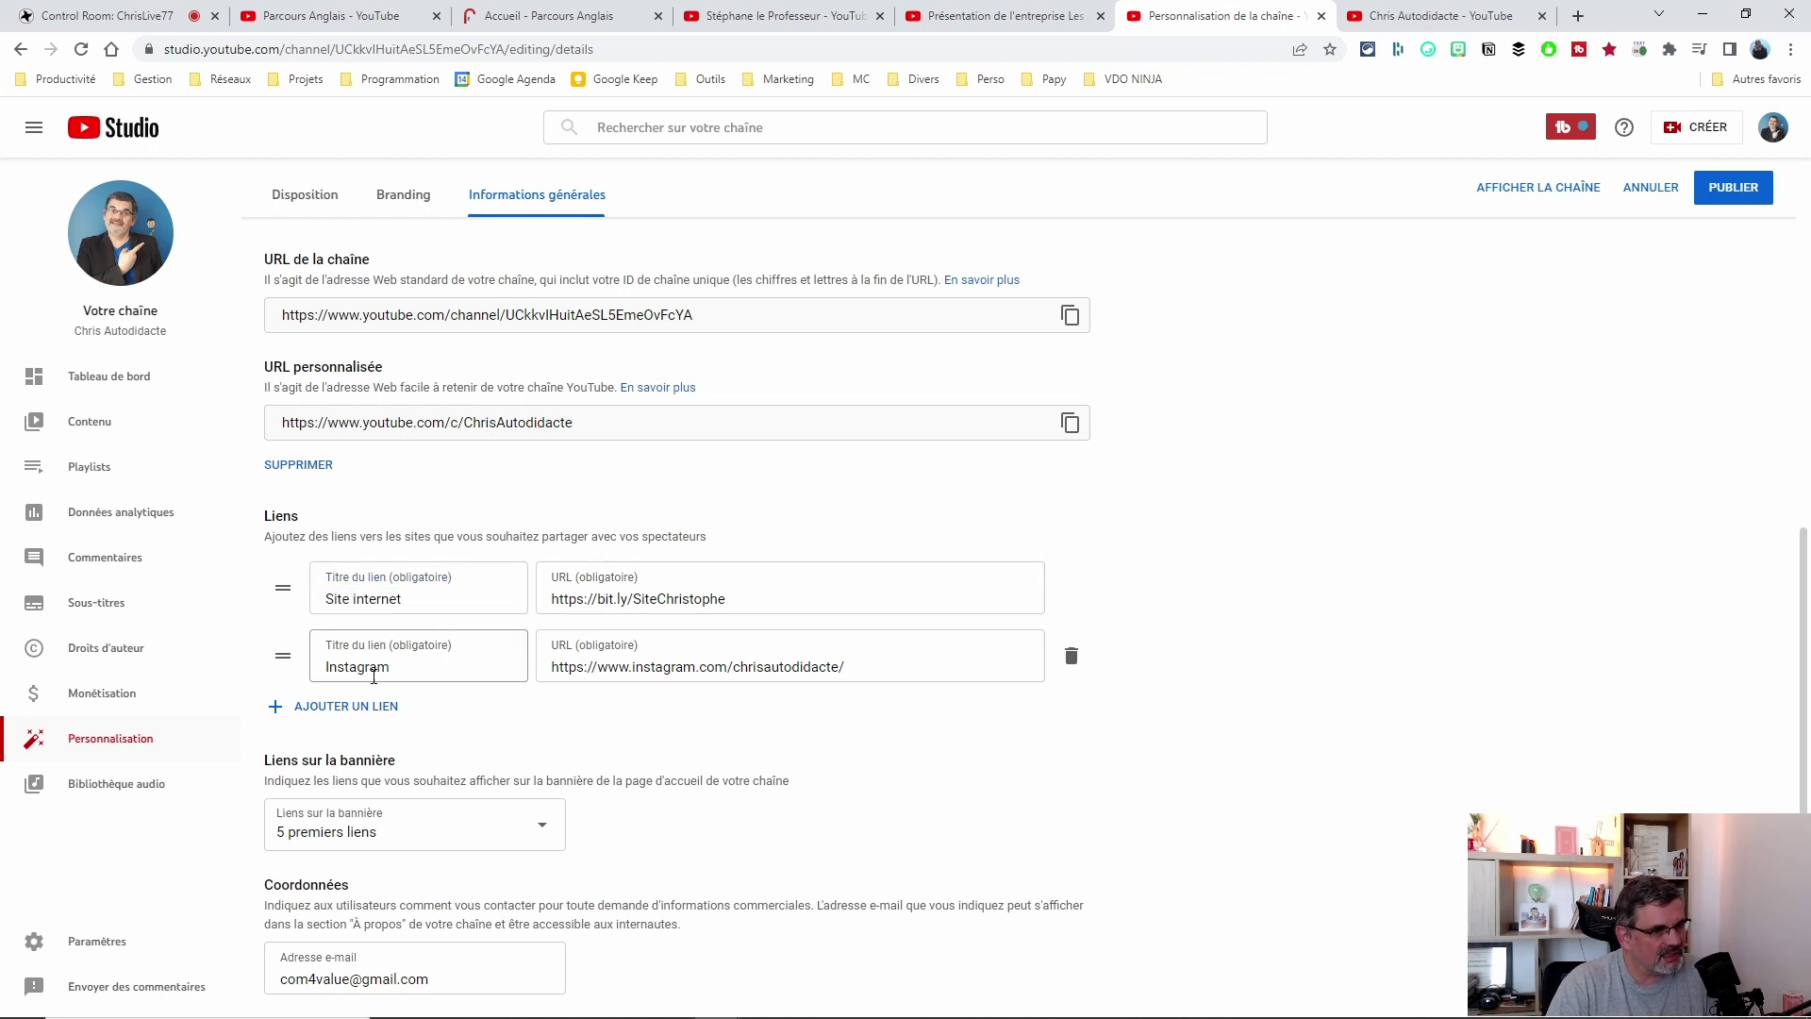
pyautogui.click(325, 705)
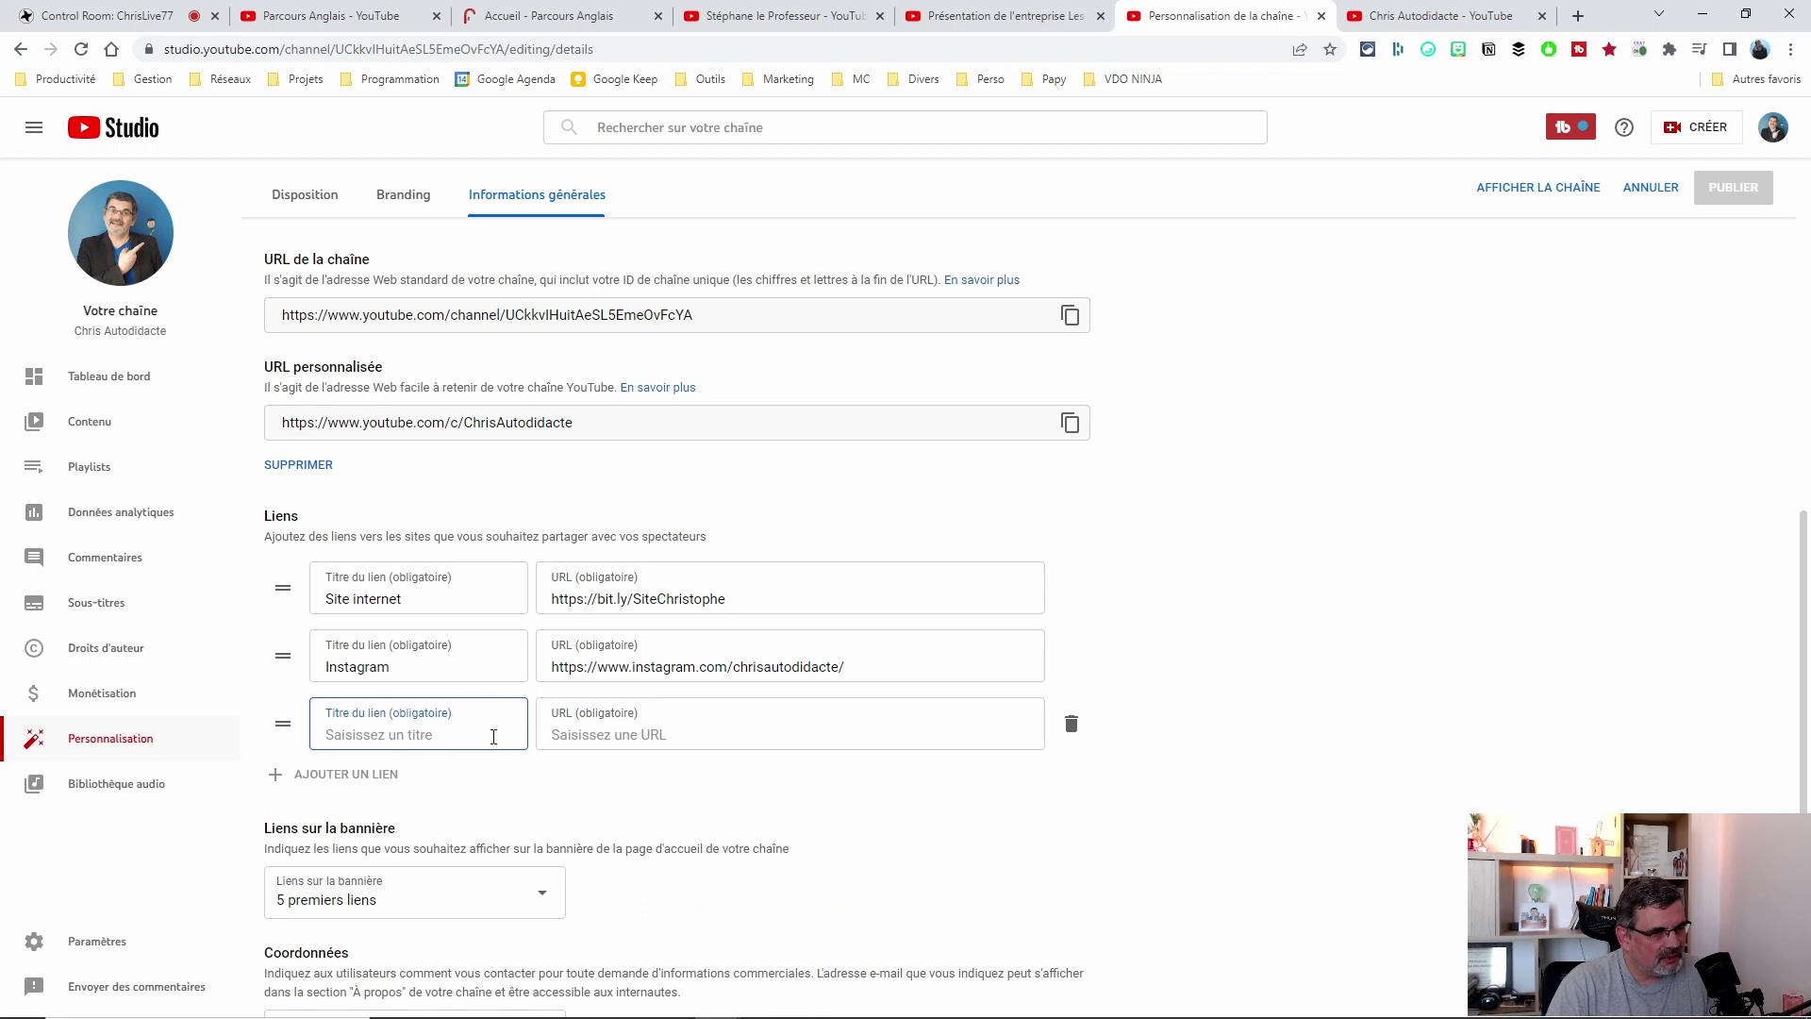
pyautogui.write('FAcenoo')
pyautogui.press('BackSpace')
pyautogui.press('BackSpace')
pyautogui.press('BackSpace')
pyautogui.press('BackSpace')
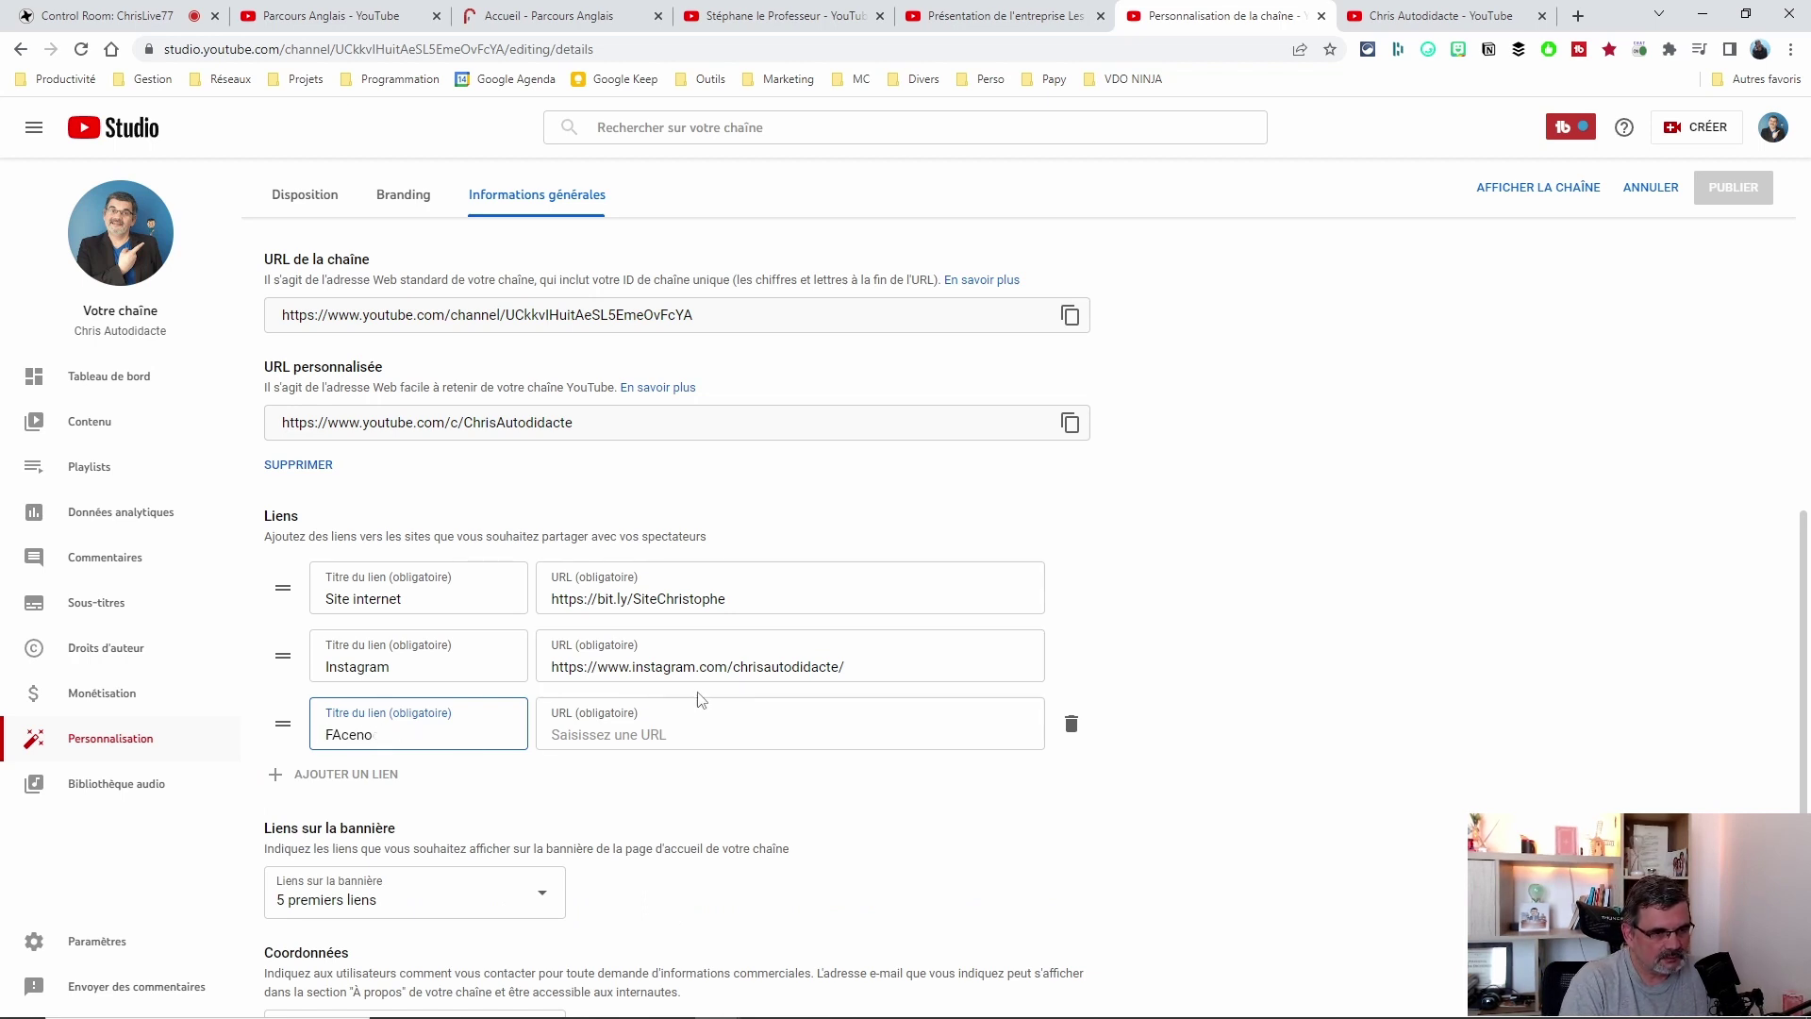
pyautogui.write('cebook')
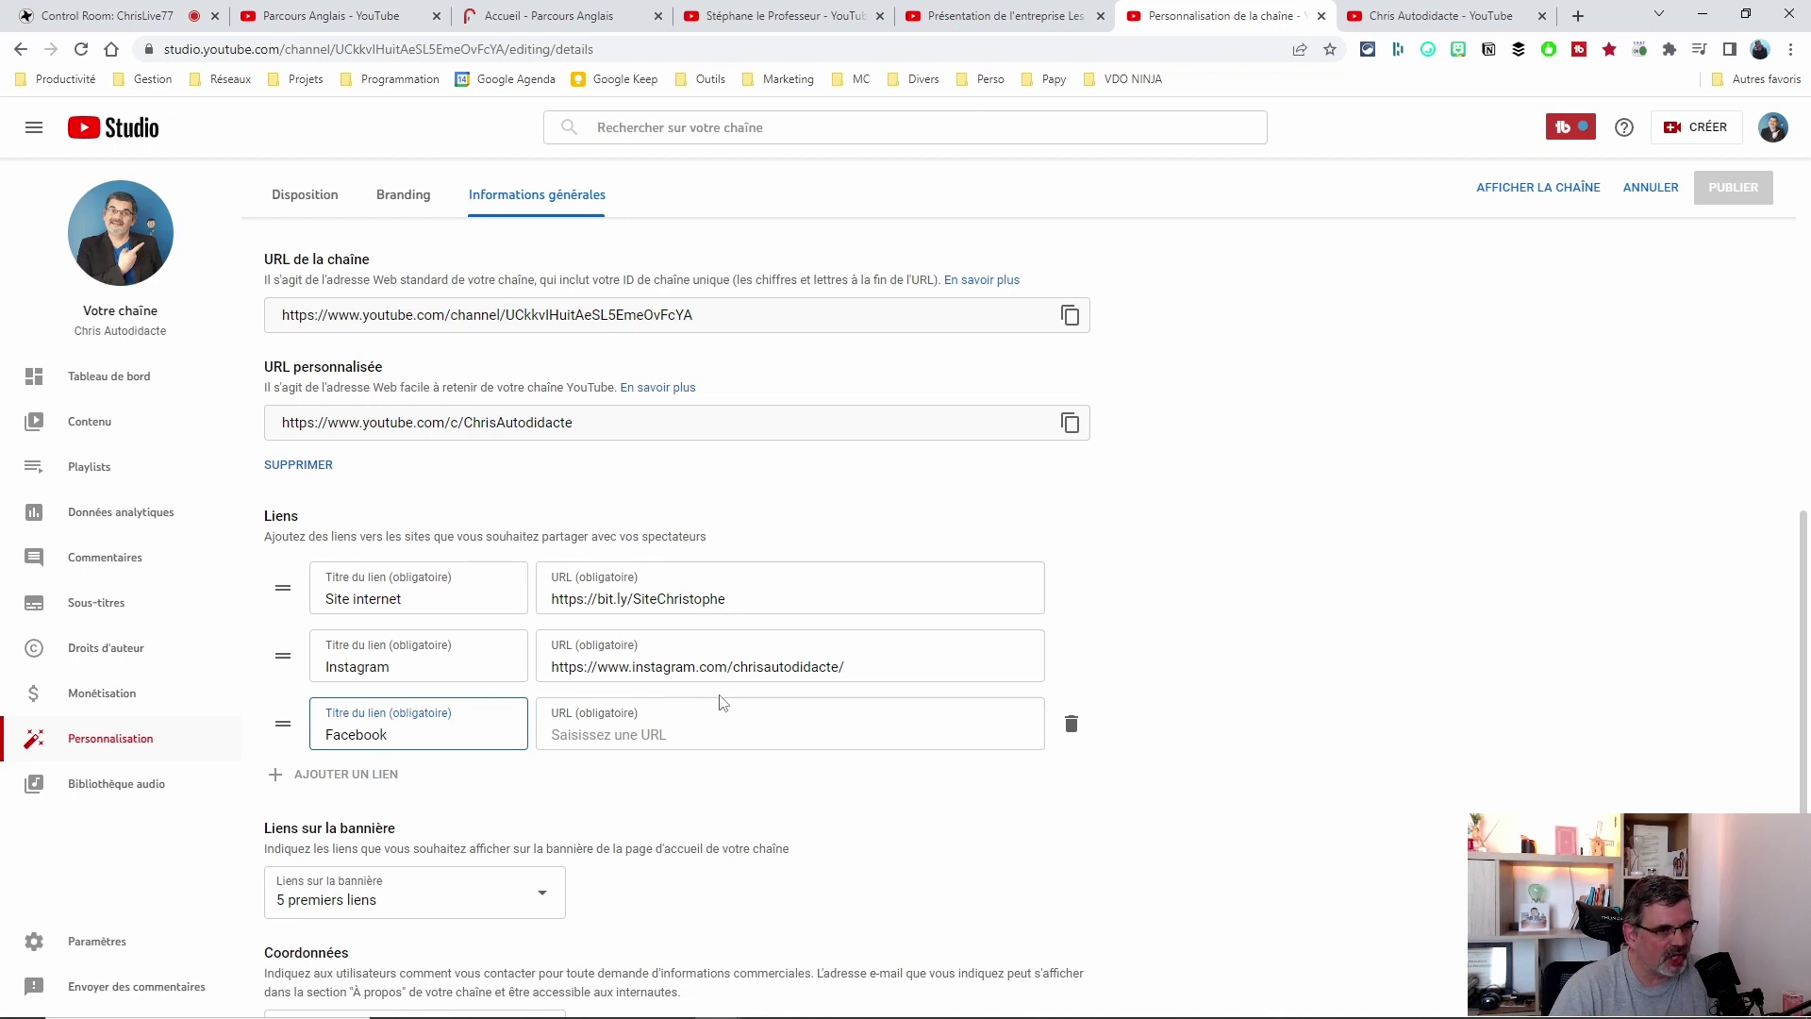
pyautogui.click(664, 737)
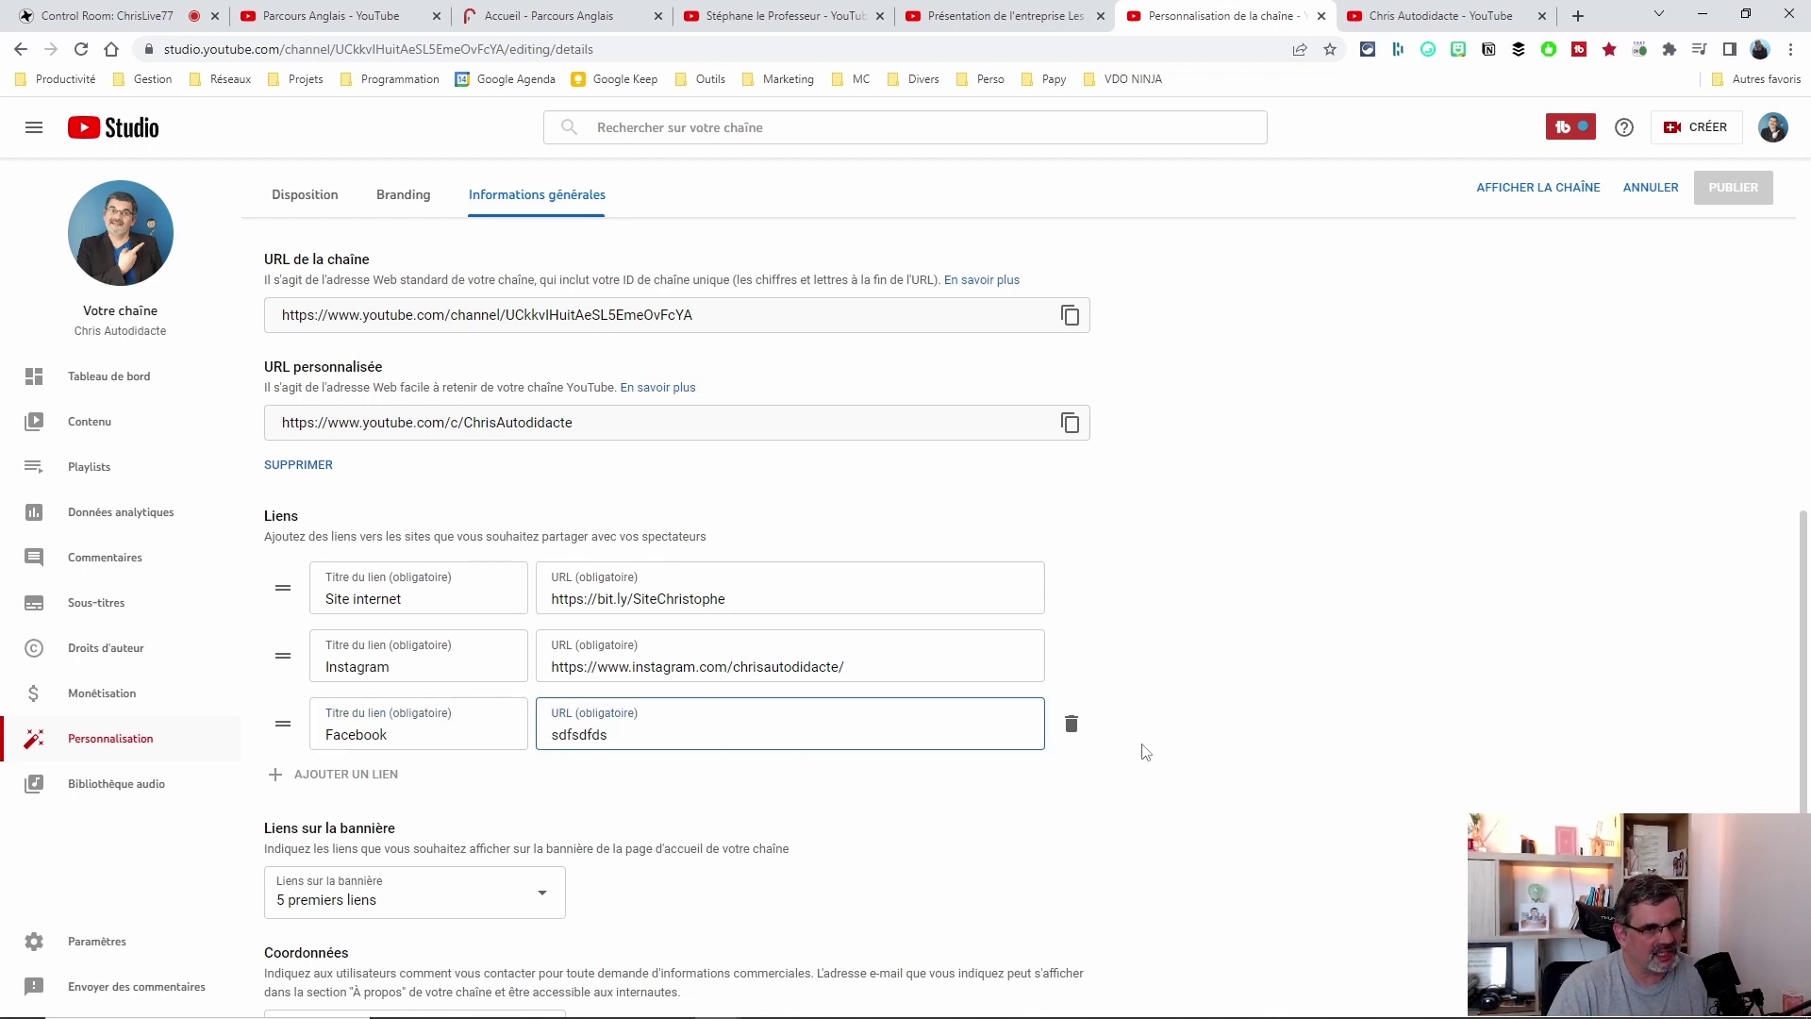
pyautogui.click(1071, 724)
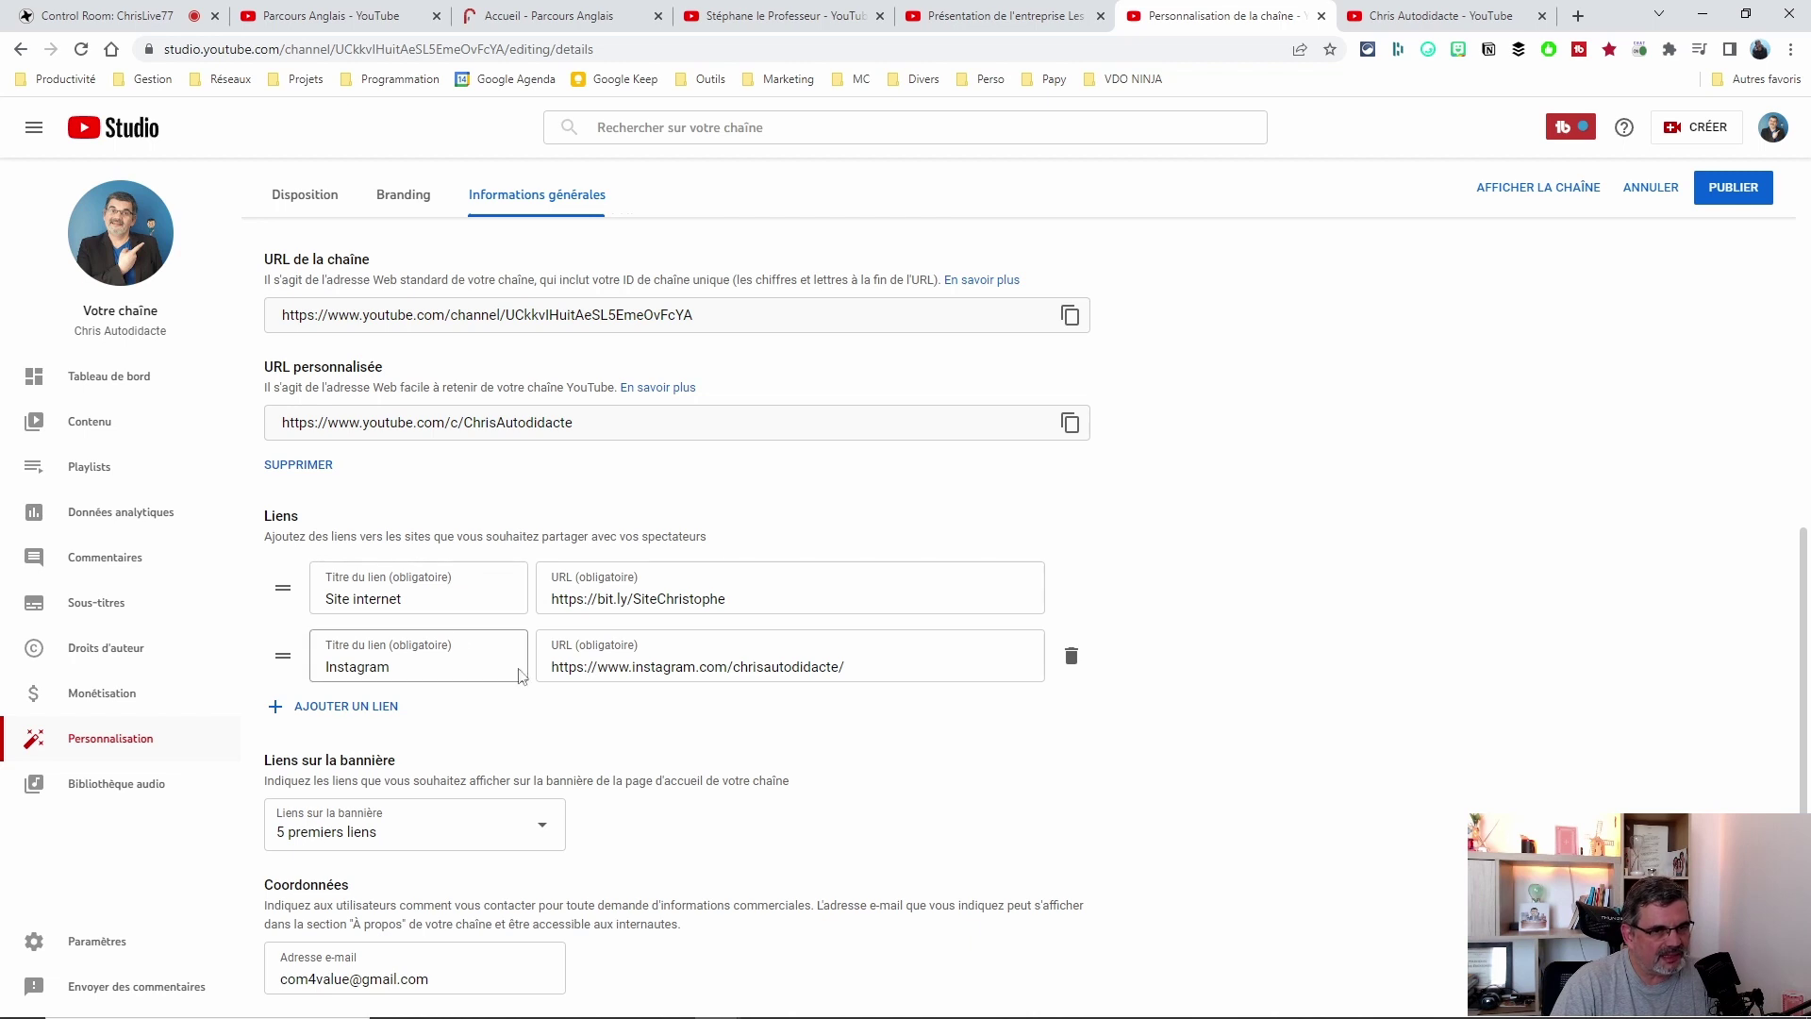
pyautogui.click(373, 840)
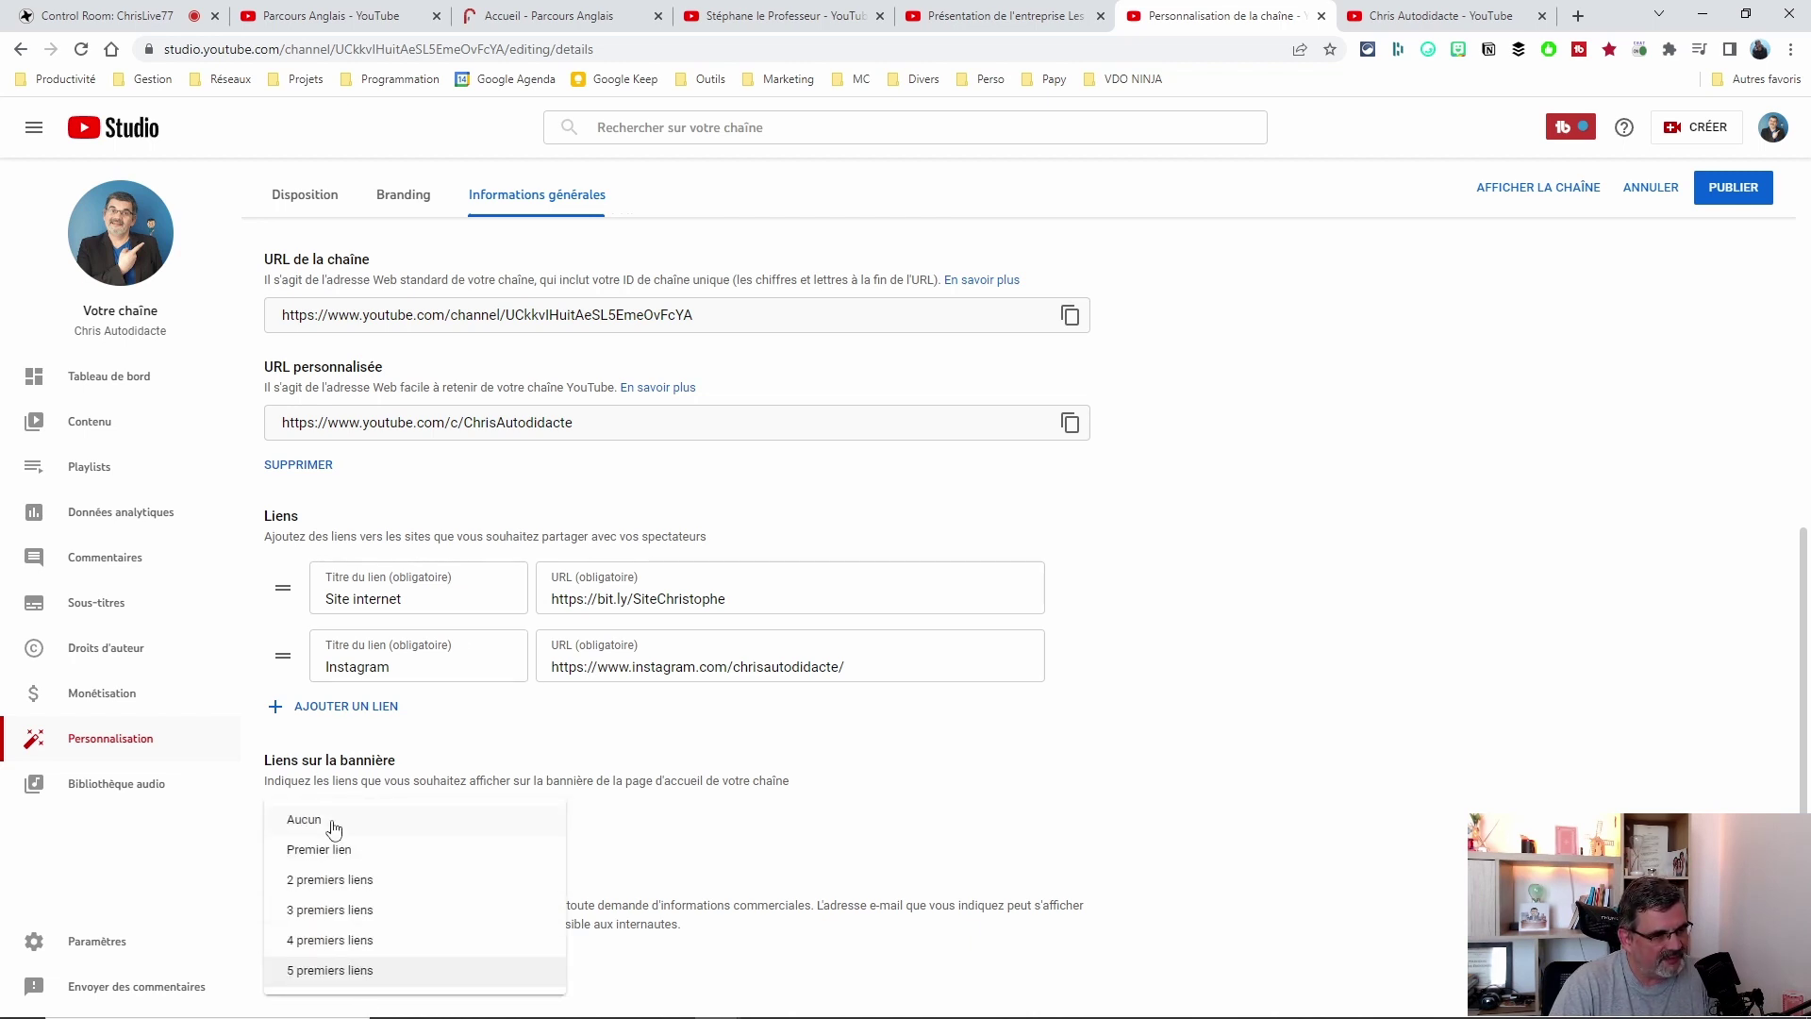
pyautogui.click(800, 766)
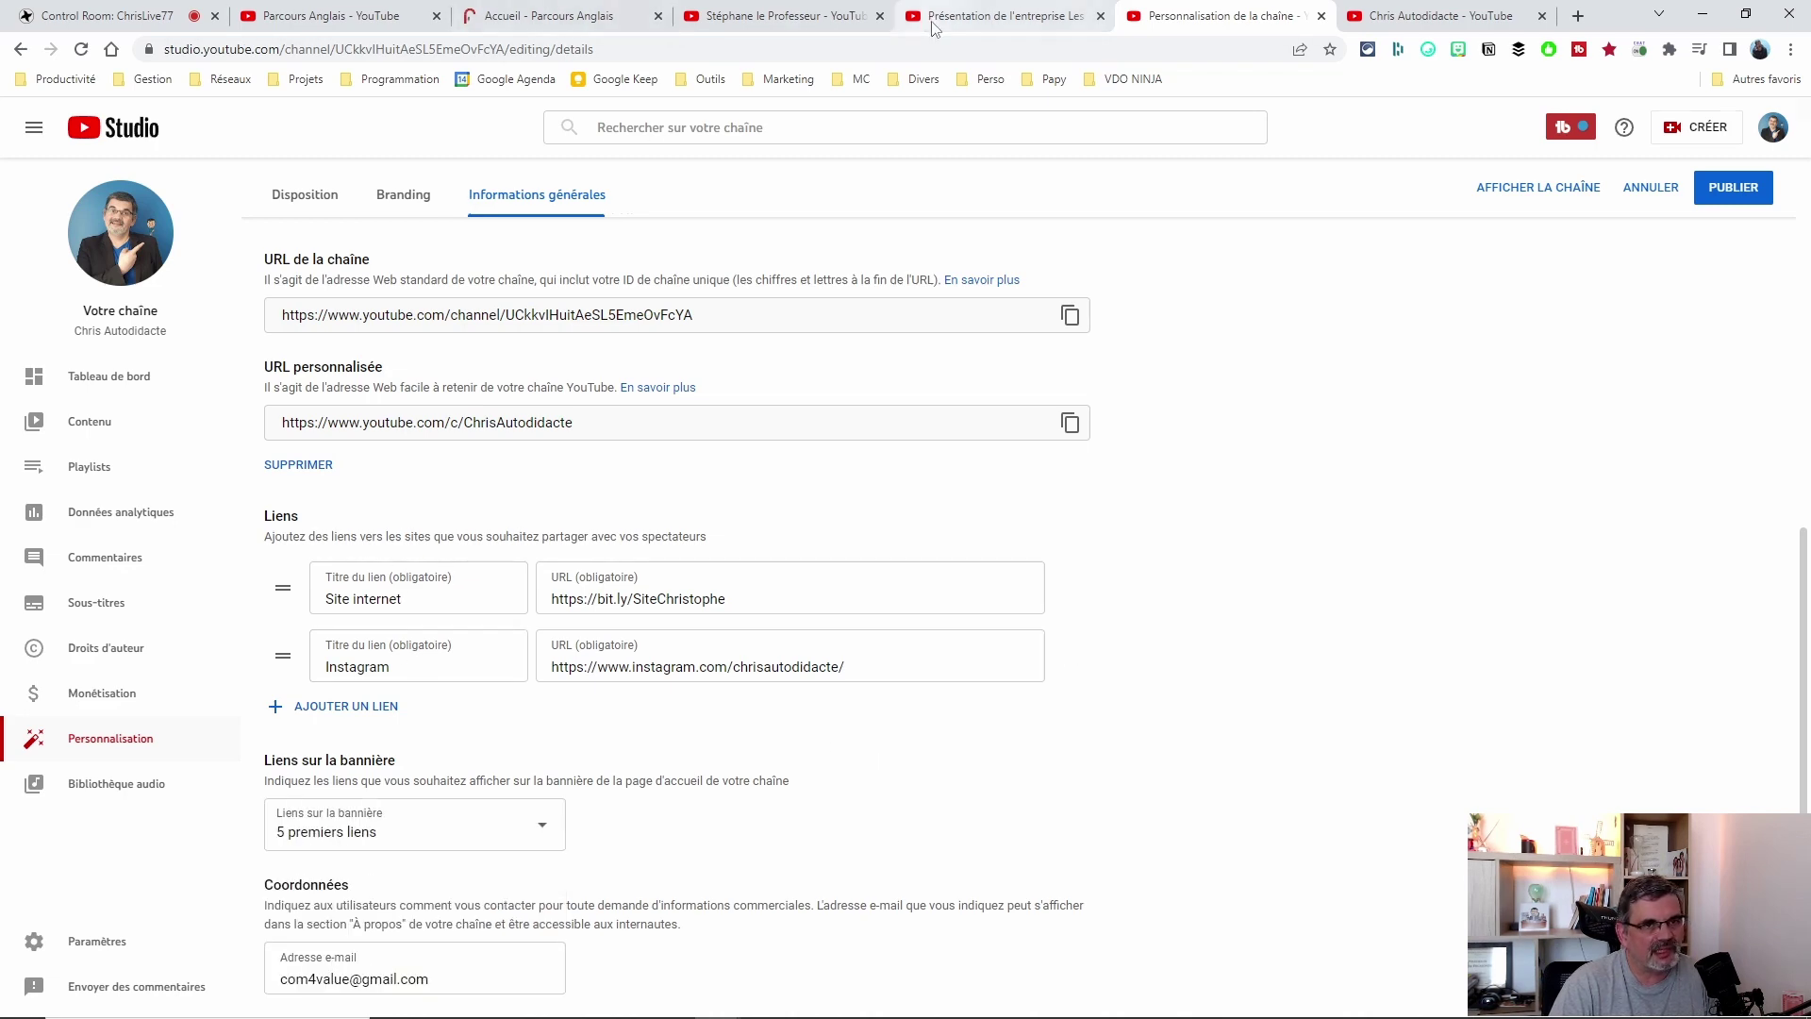
pyautogui.click(778, 16)
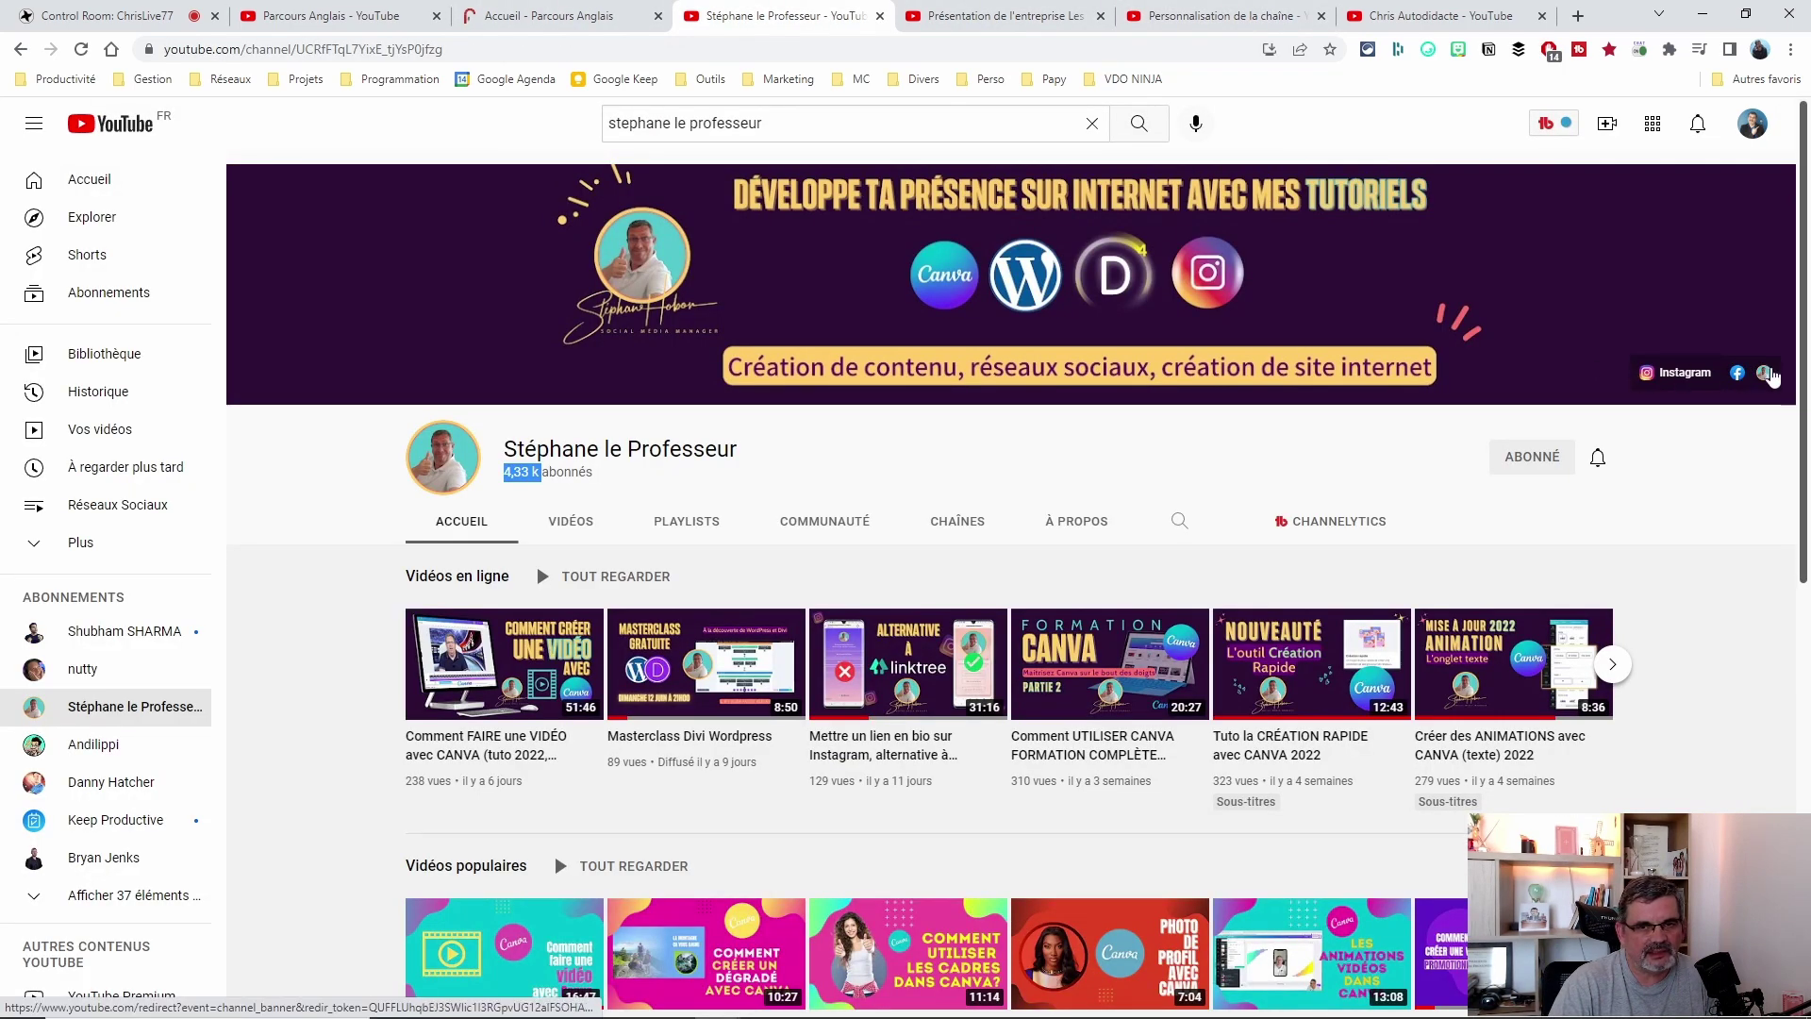
pyautogui.click(1226, 17)
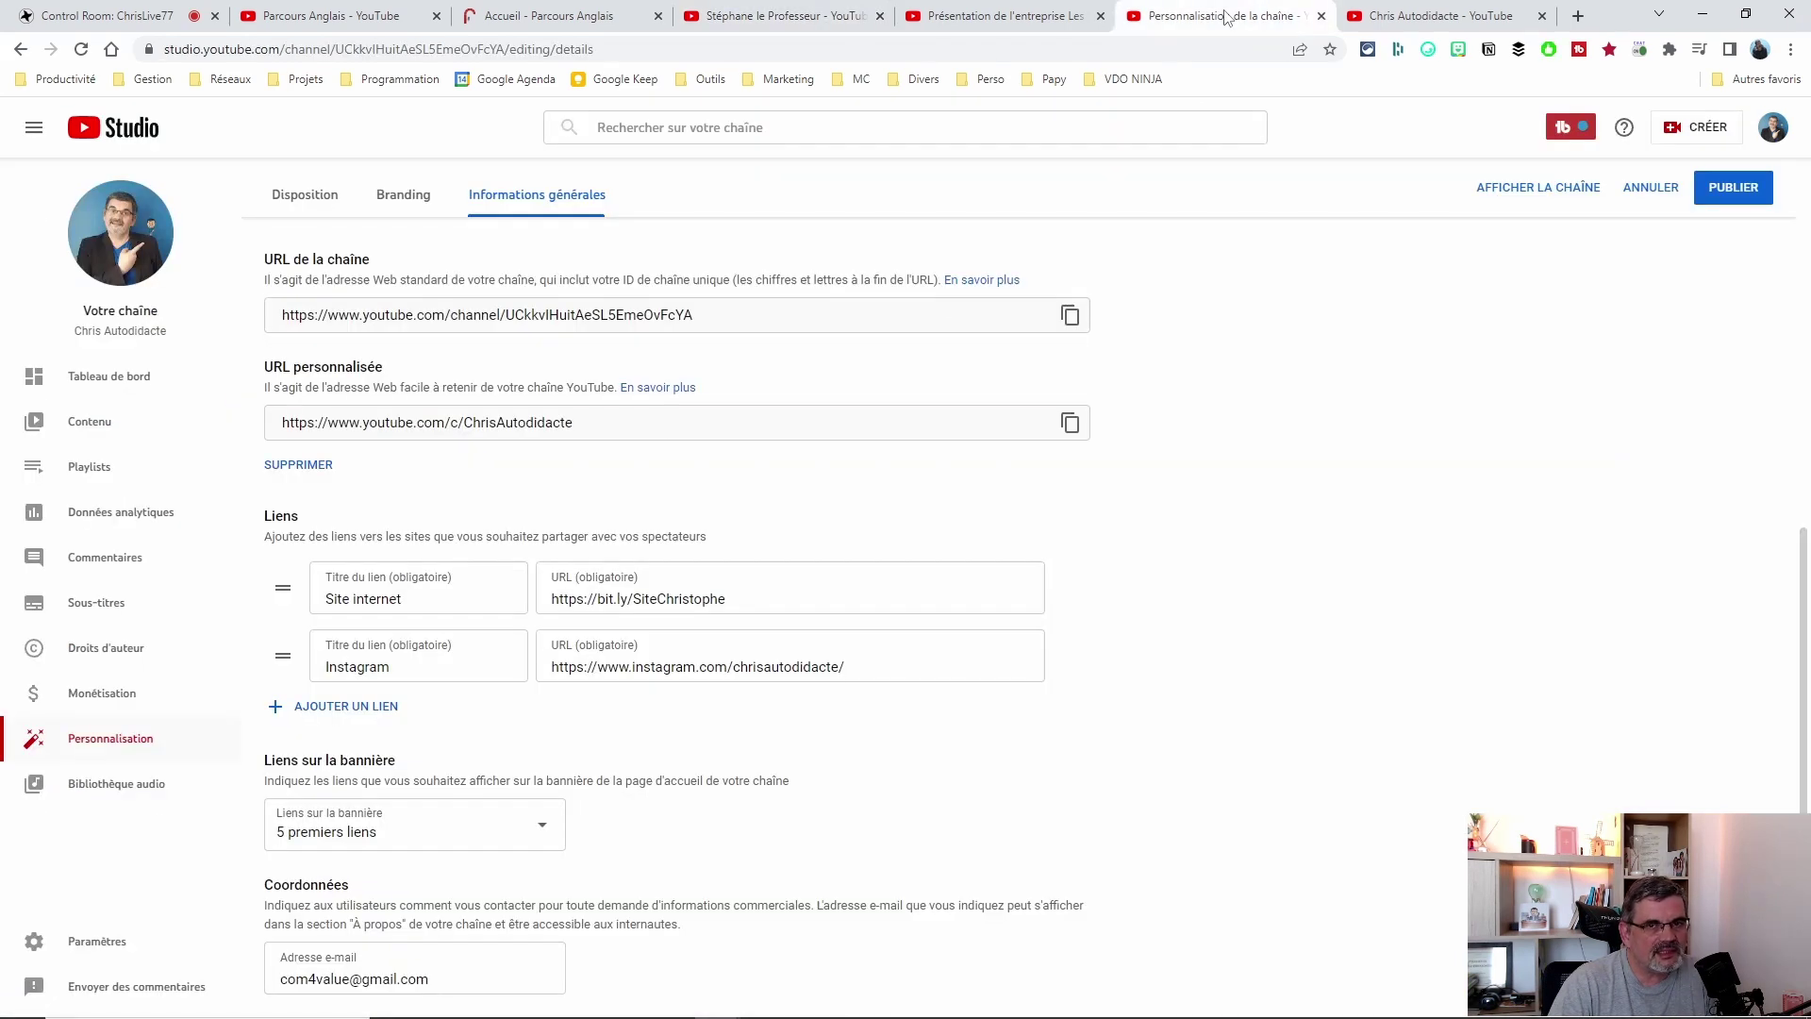
pyautogui.click(411, 833)
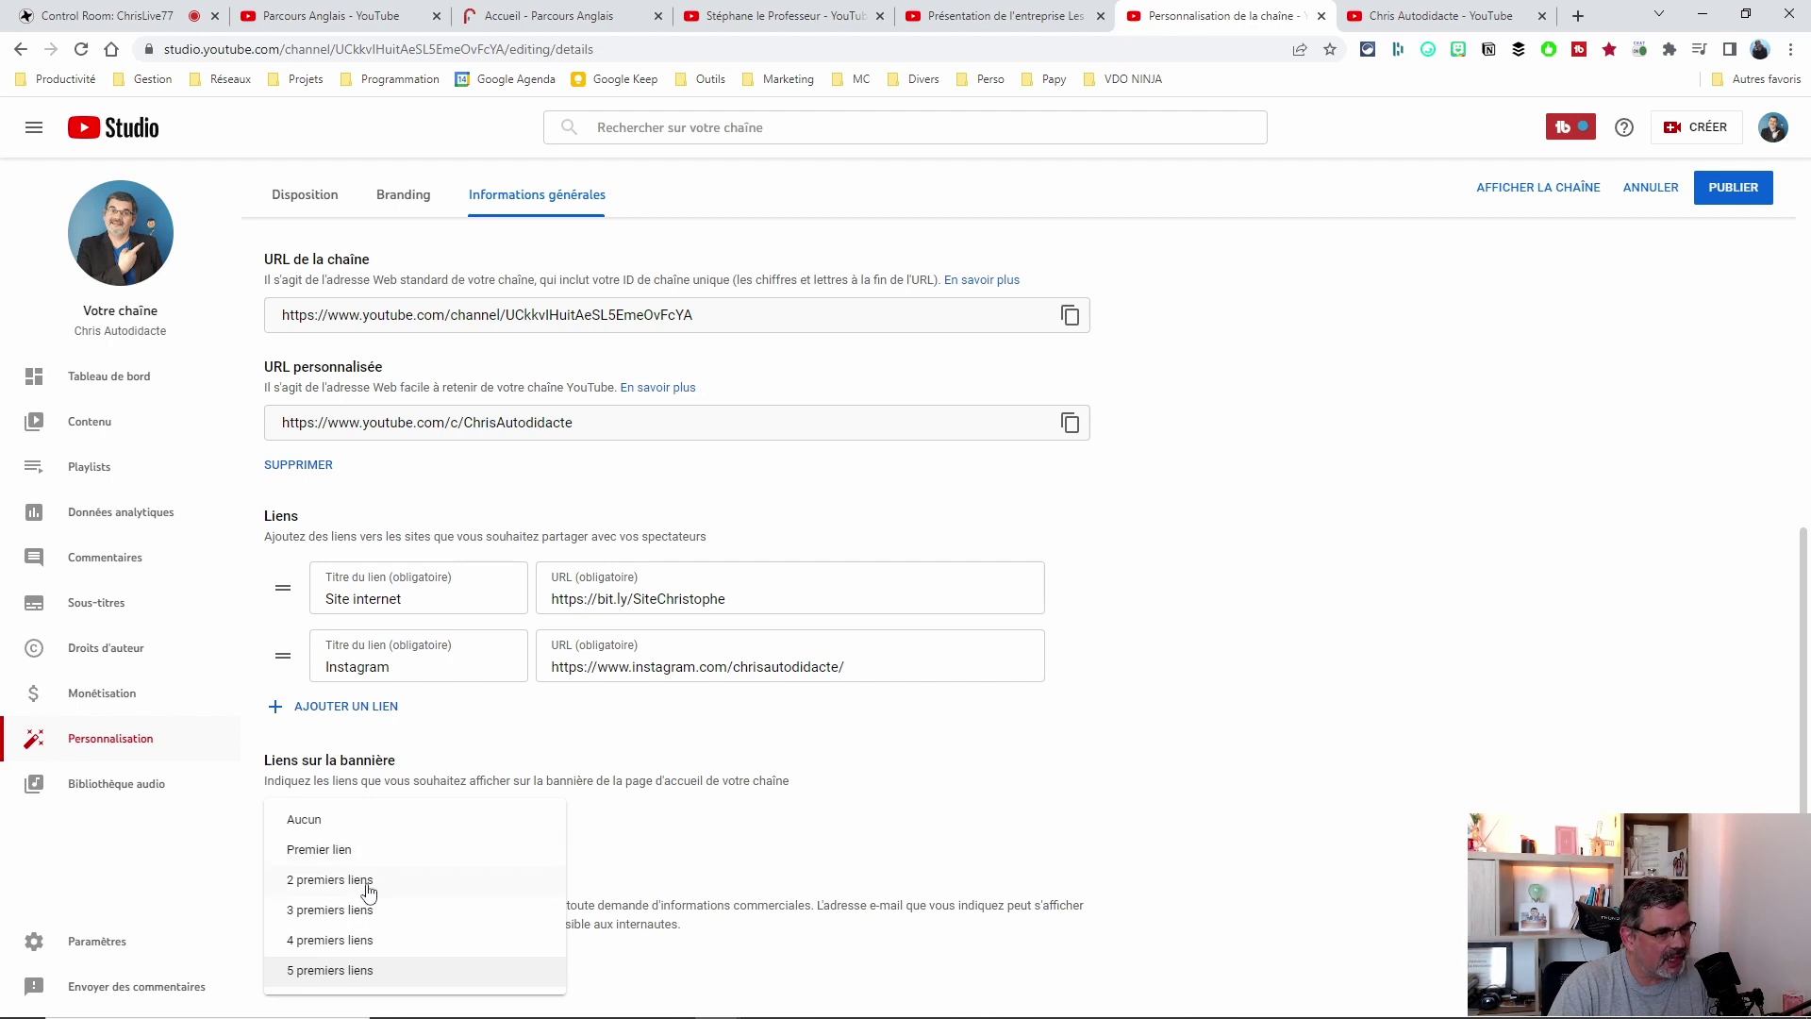
pyautogui.click(1247, 560)
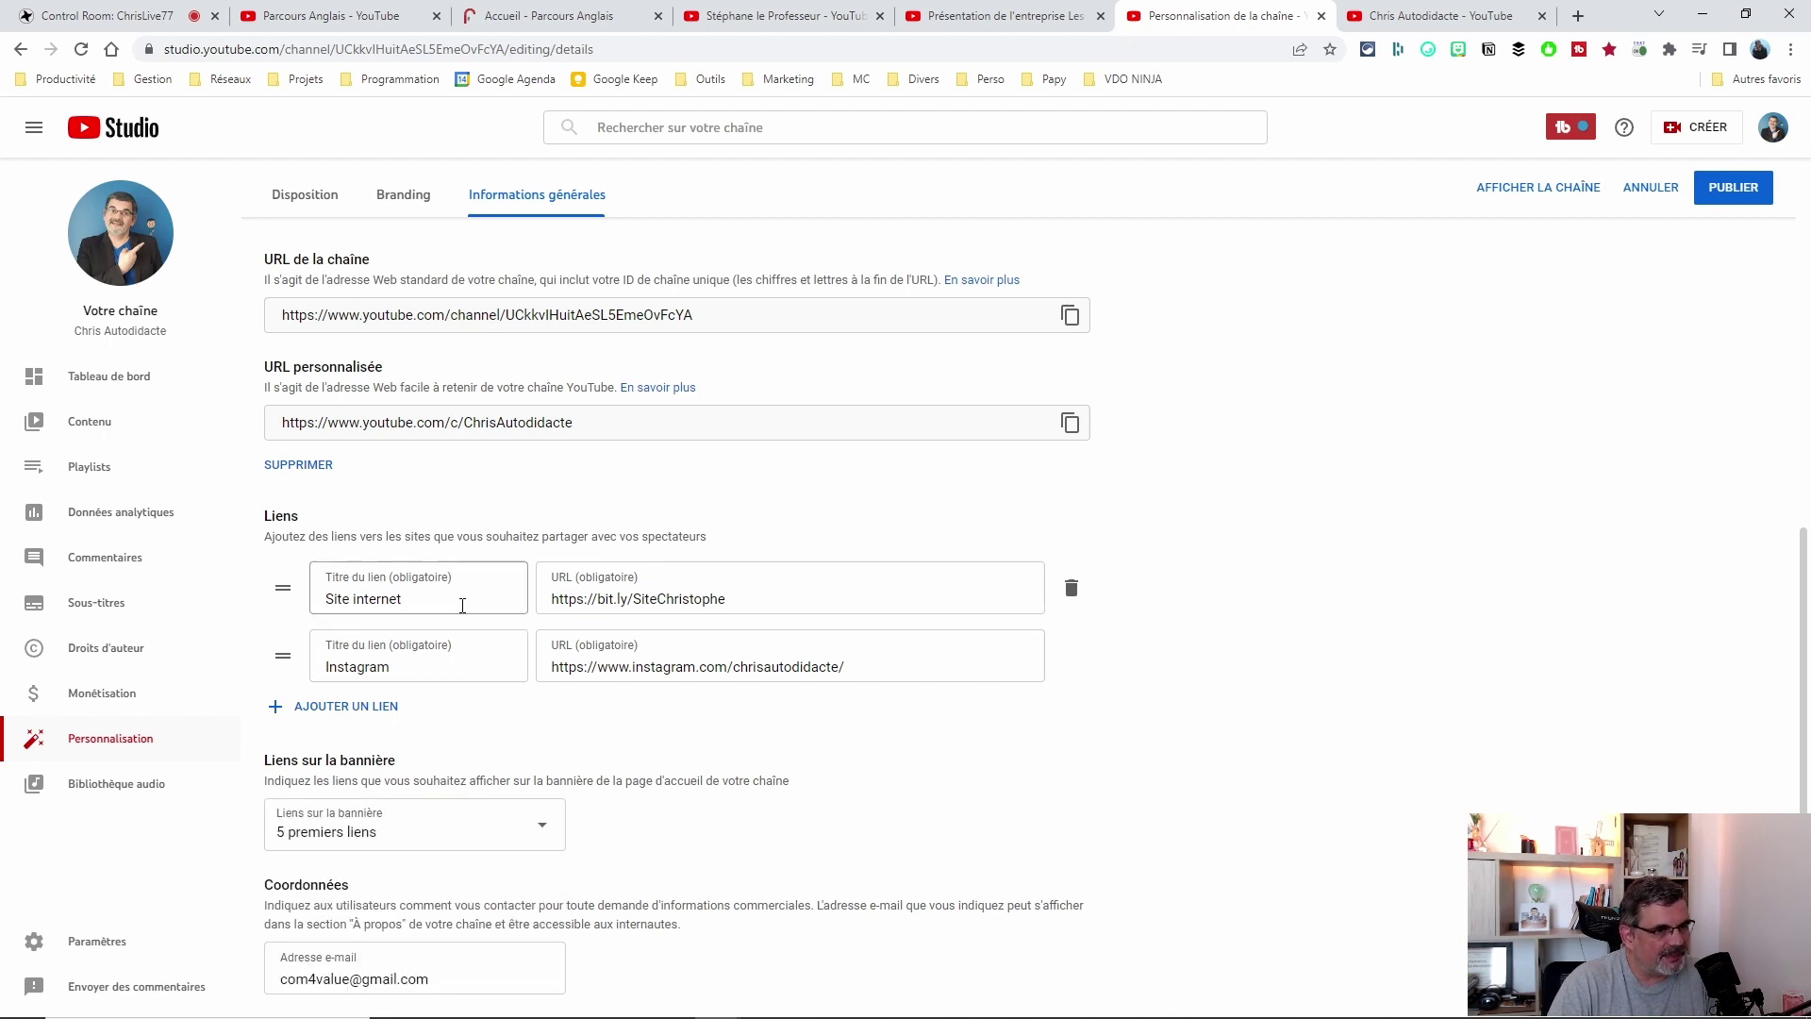
# Check the Site internet and Instagram links on the channel's public About page.
pyautogui.click(1371, 17)
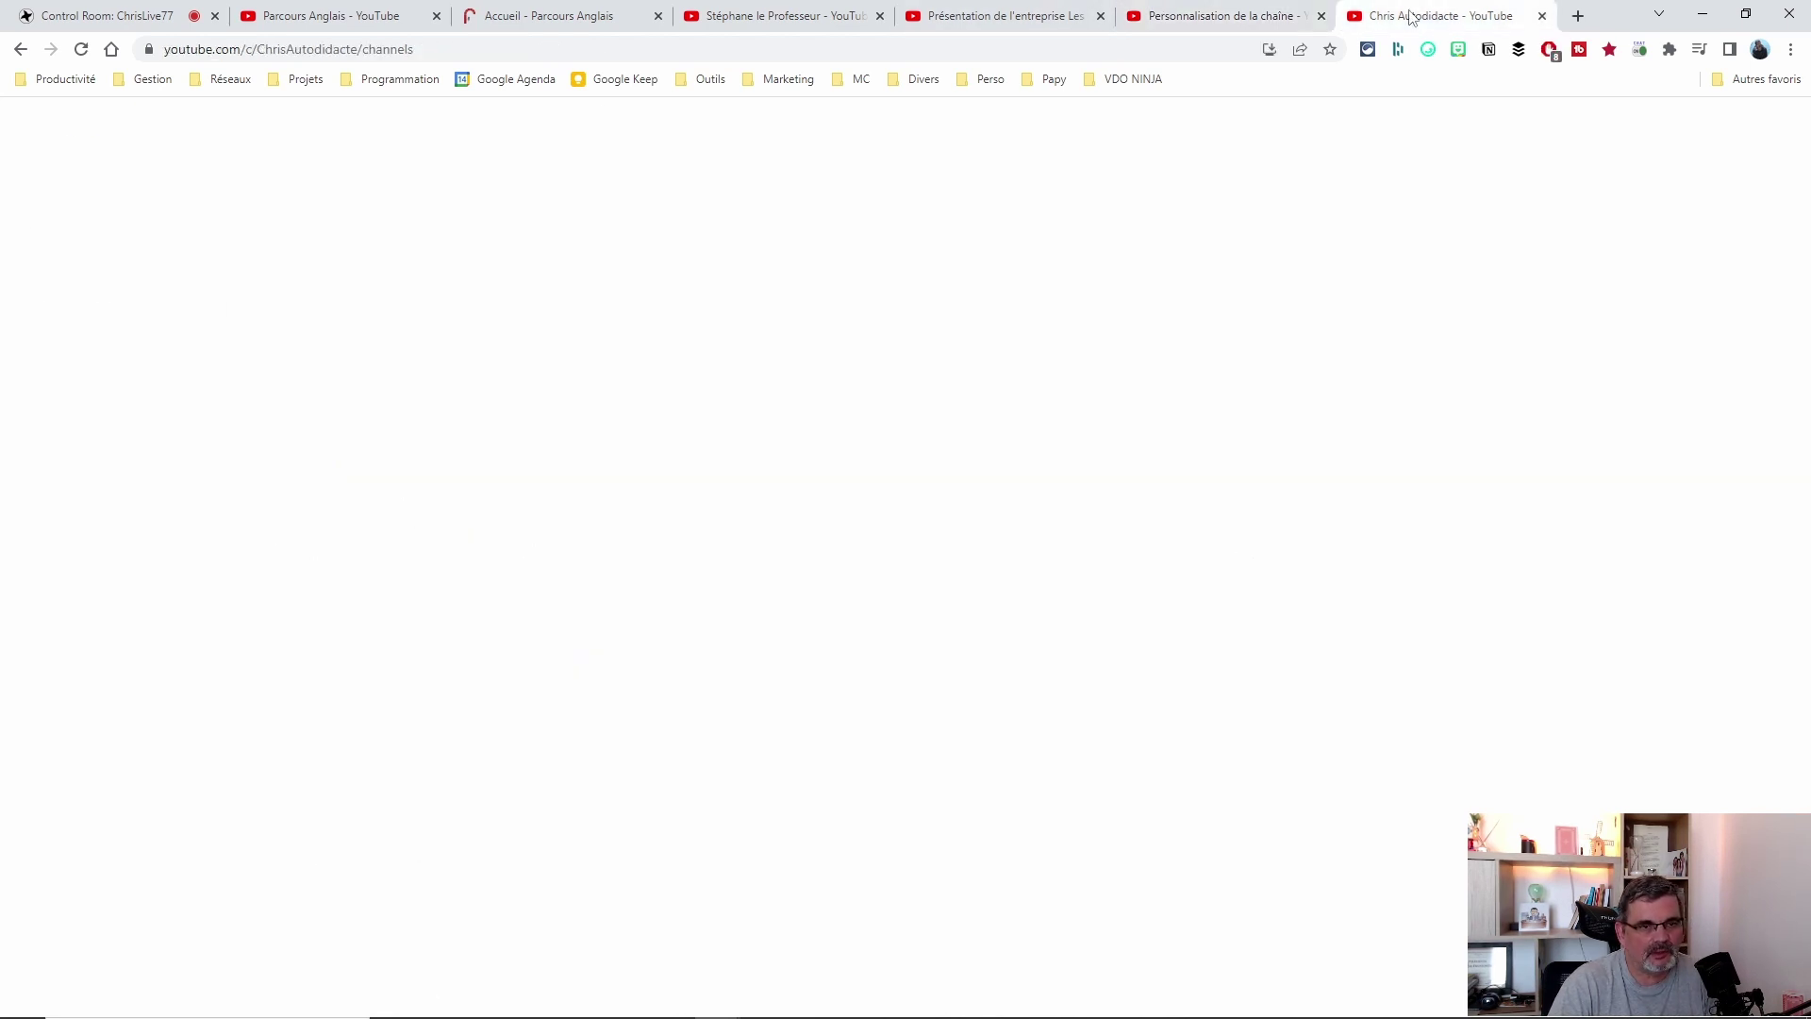
pyautogui.scroll(2, 1124, 440)
pyautogui.click(932, 269)
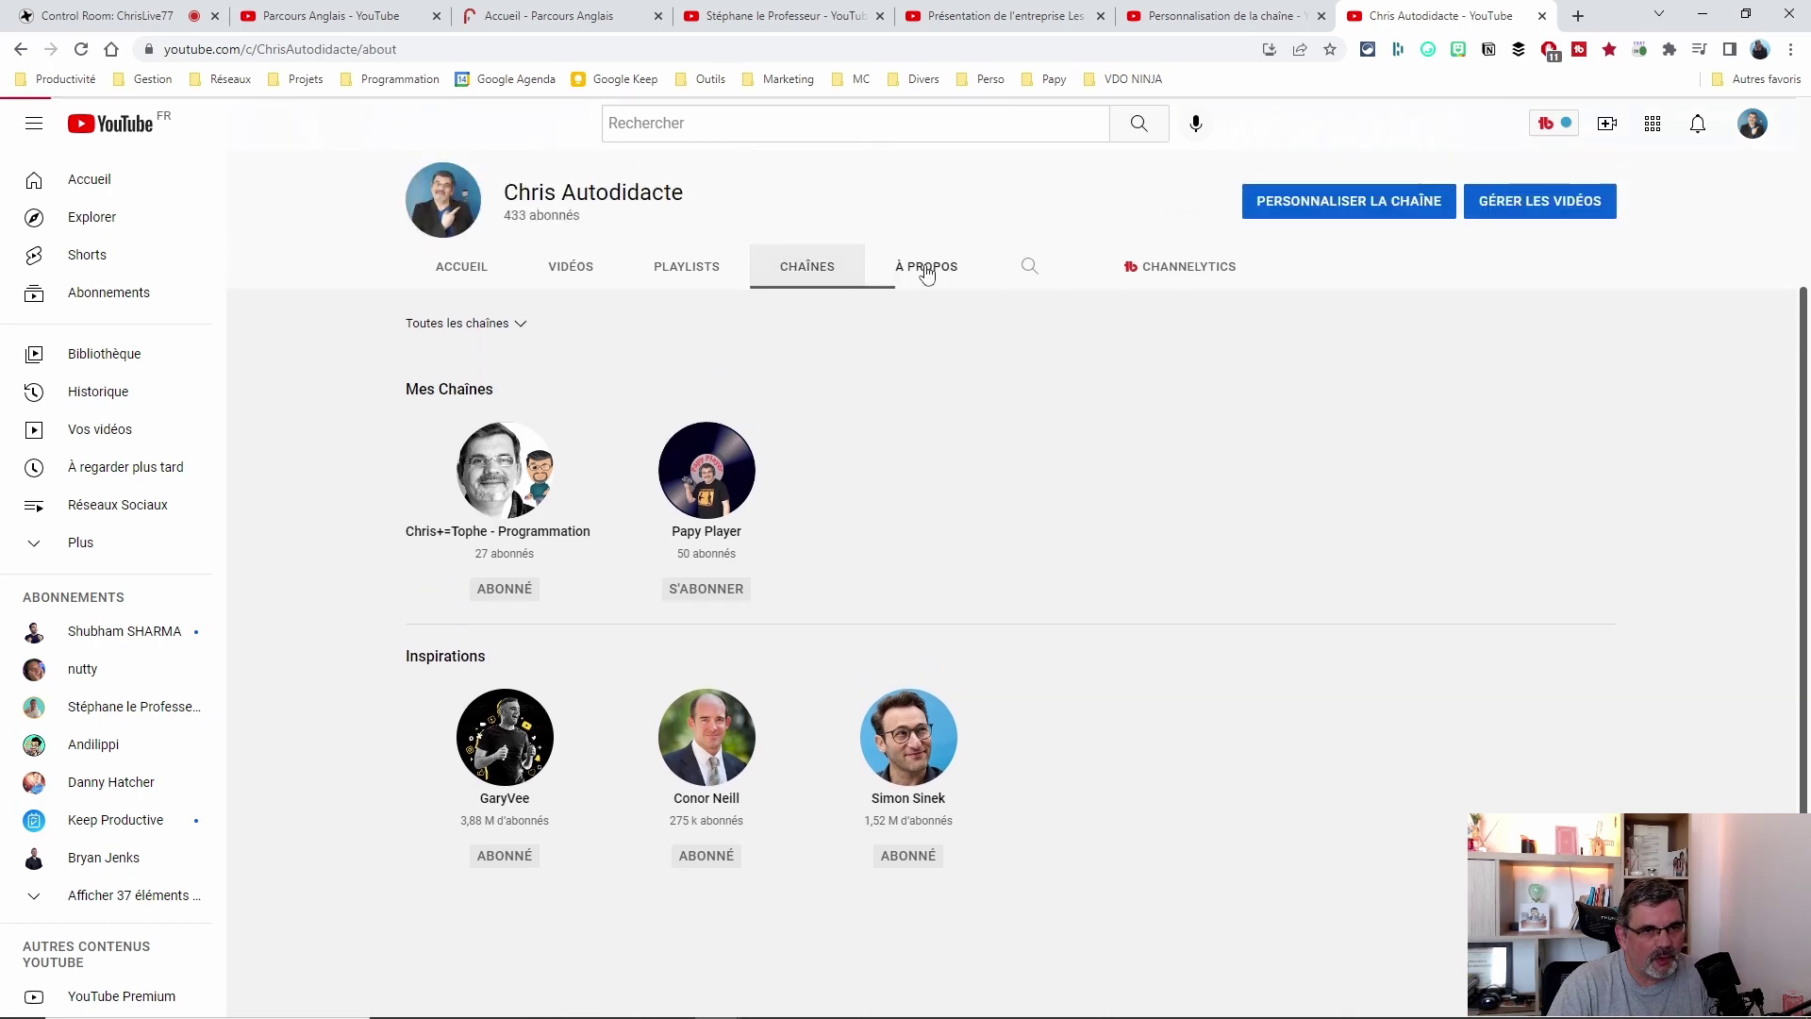
pyautogui.scroll(-3, 1481, 744)
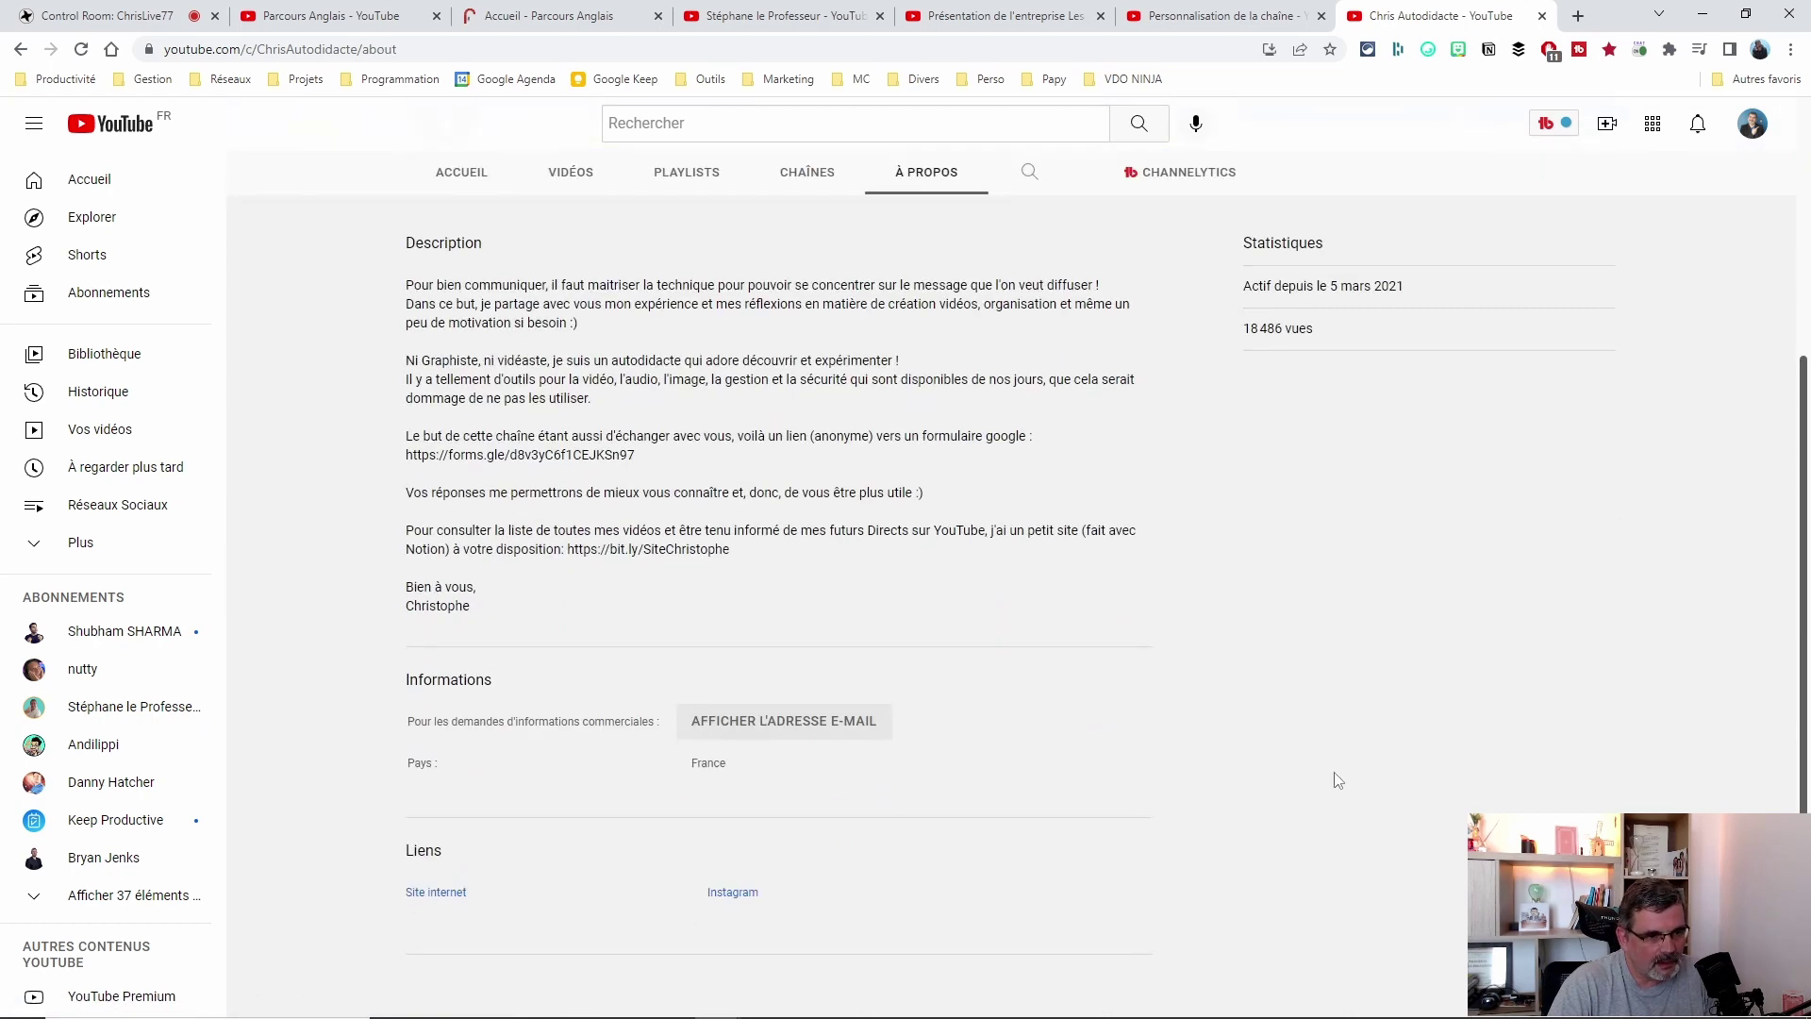
pyautogui.moveTo(411, 848); pyautogui.dragTo(954, 943)
pyautogui.click(943, 920)
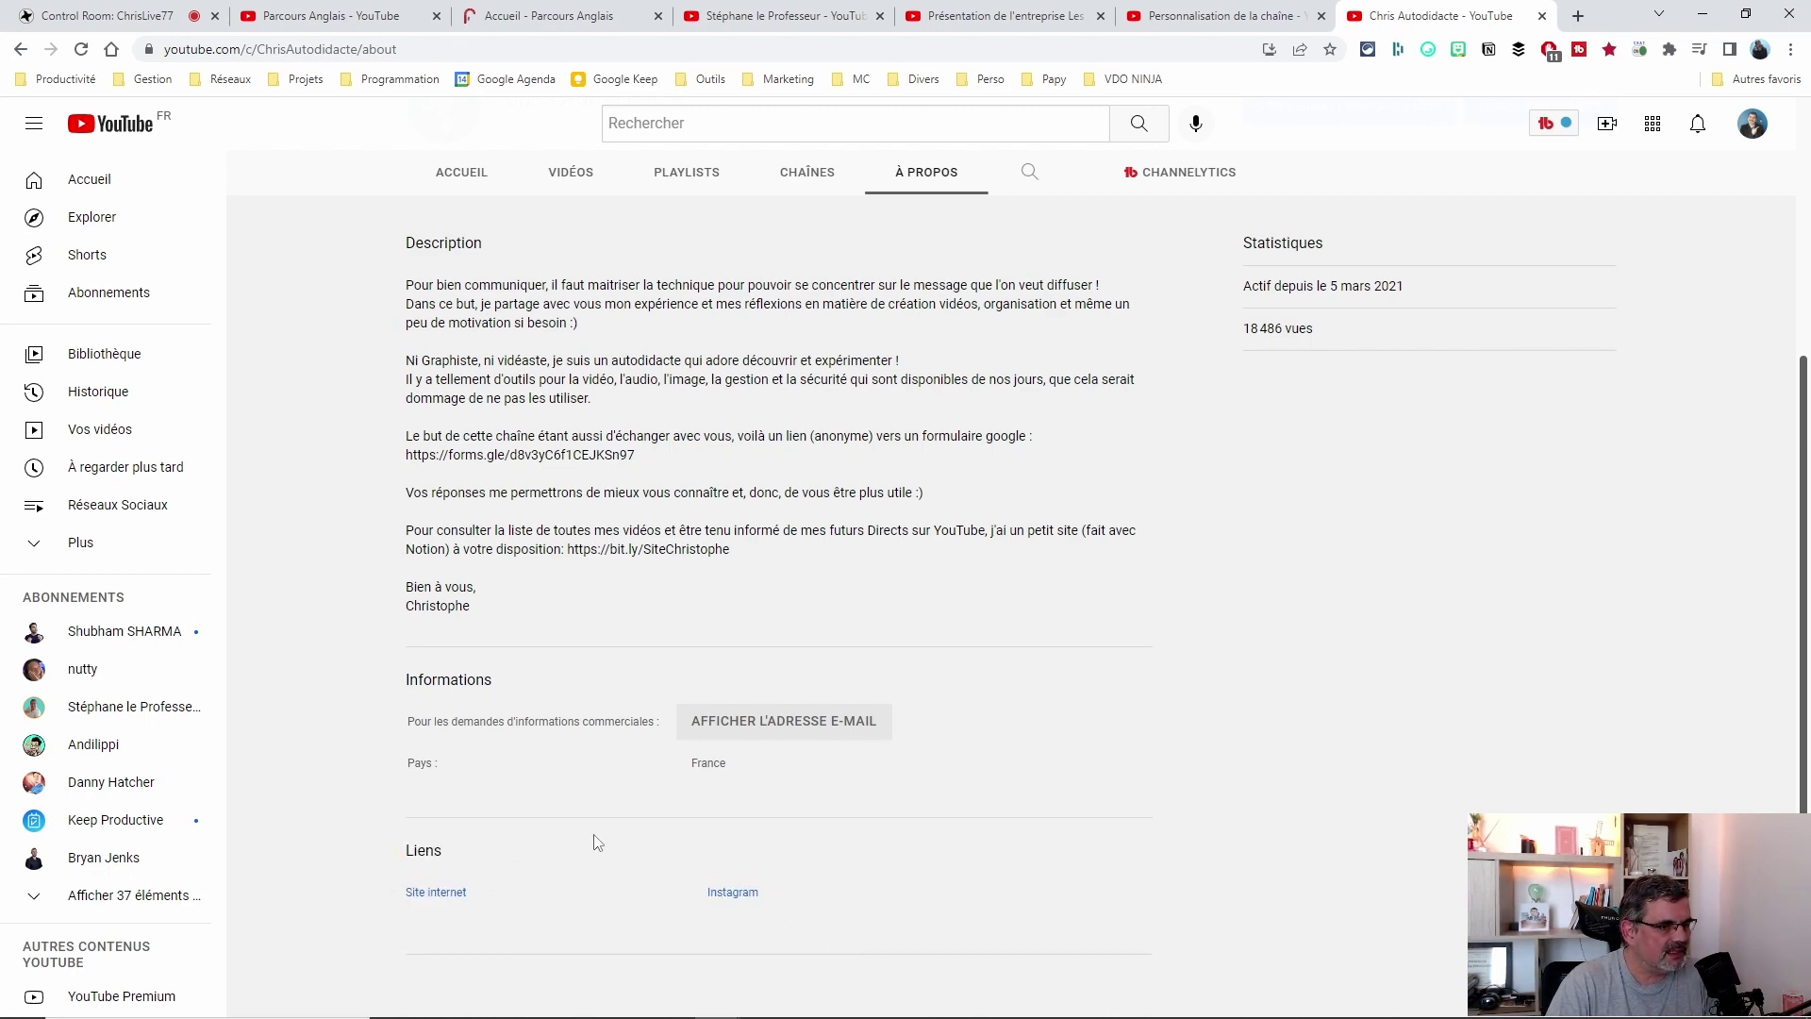
pyautogui.scroll(3, 1085, 839)
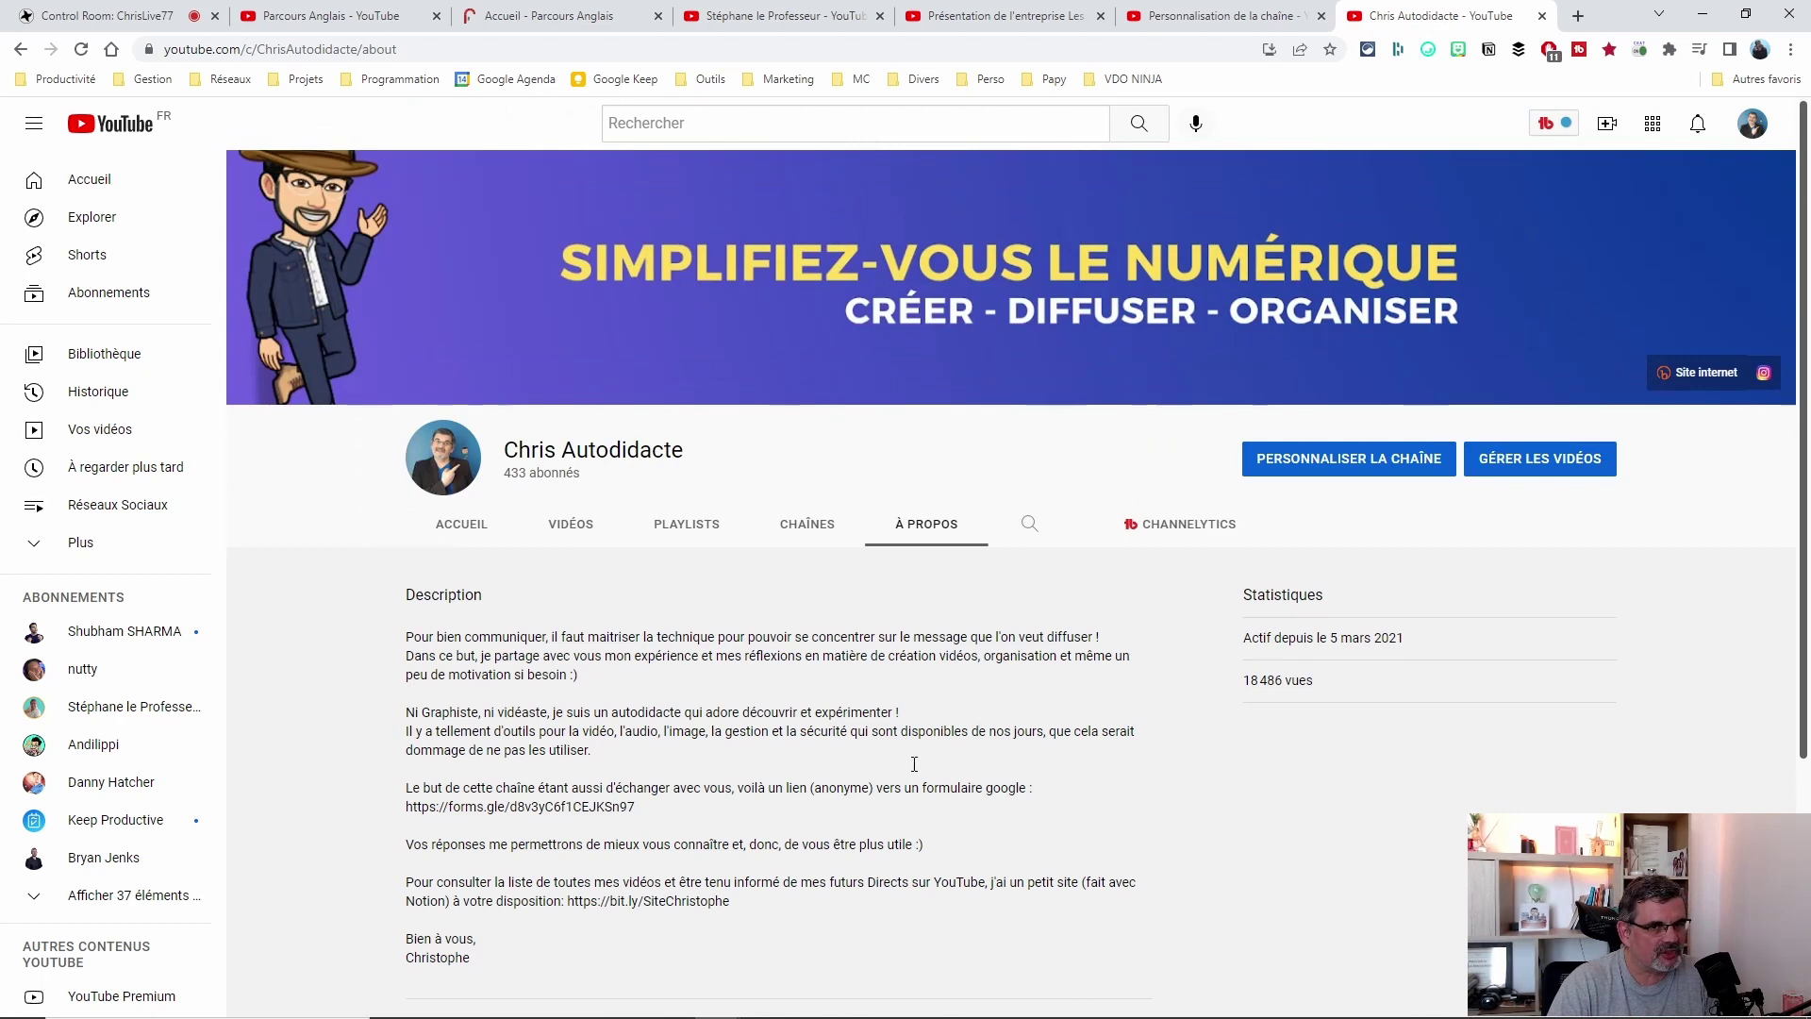
pyautogui.scroll(-3, 920, 793)
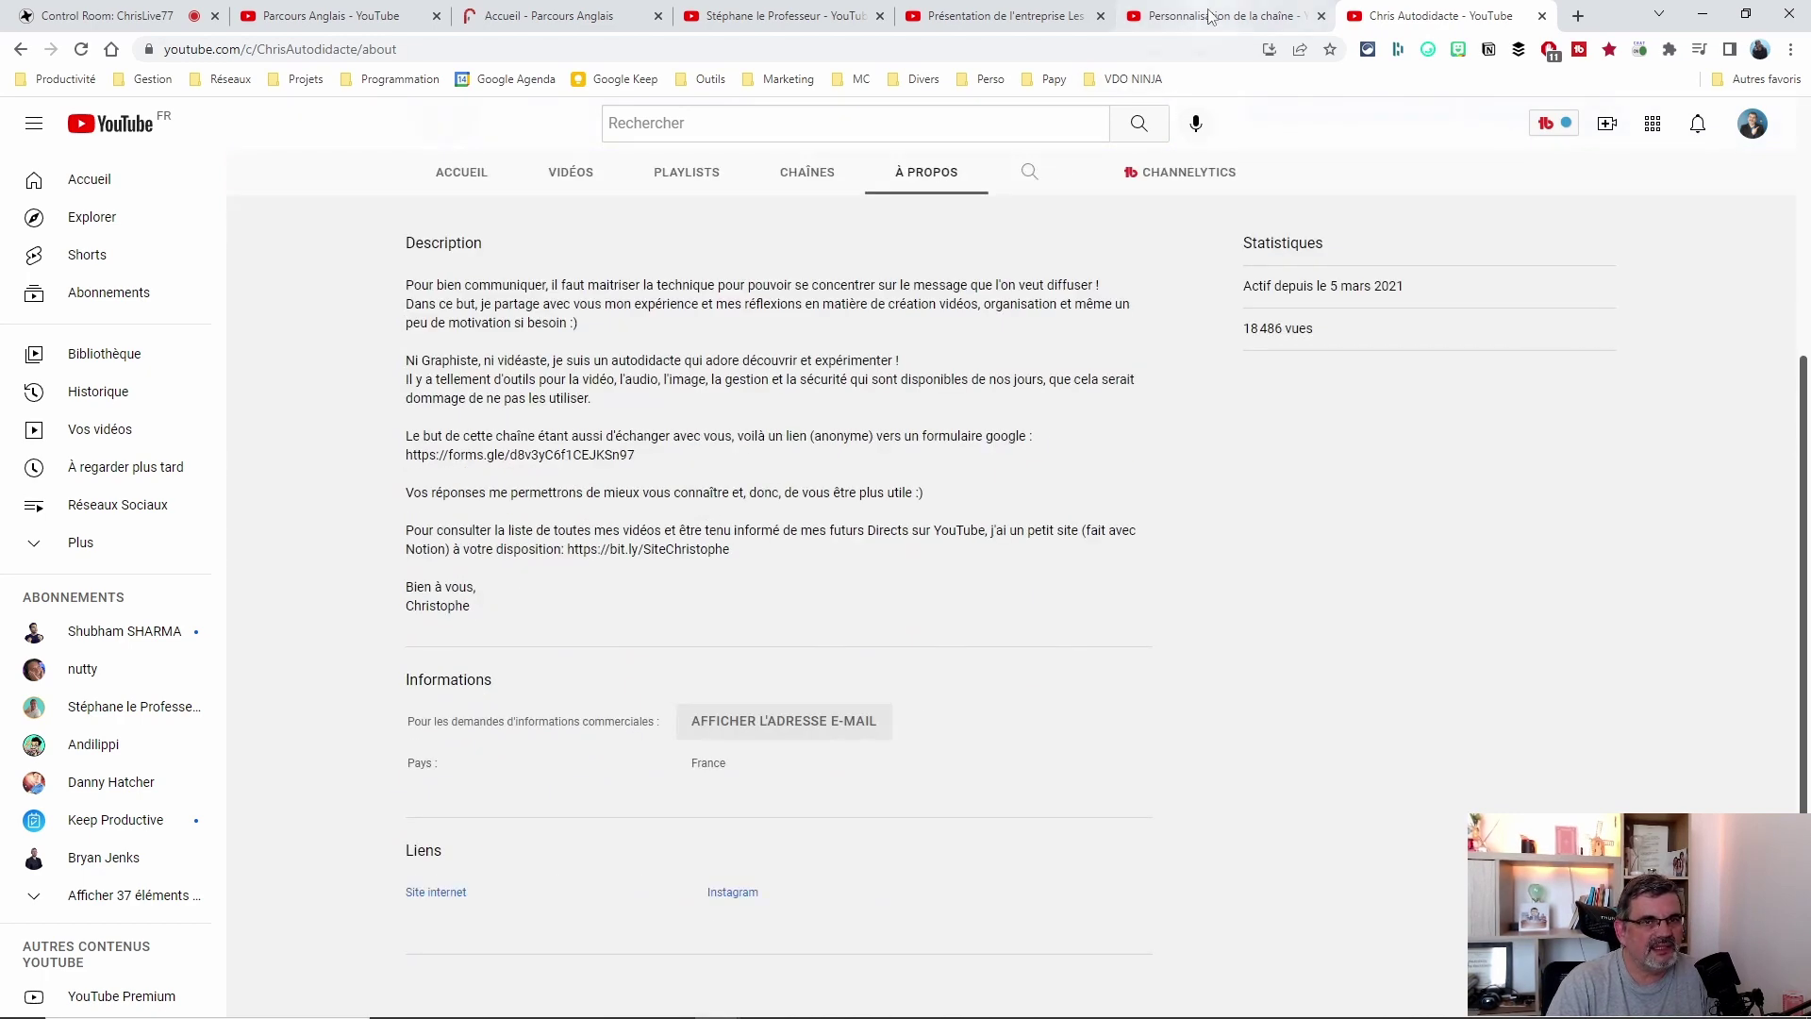
# Glance at another creator's channel, then return to the Studio customisation page.
pyautogui.click(1210, 16)
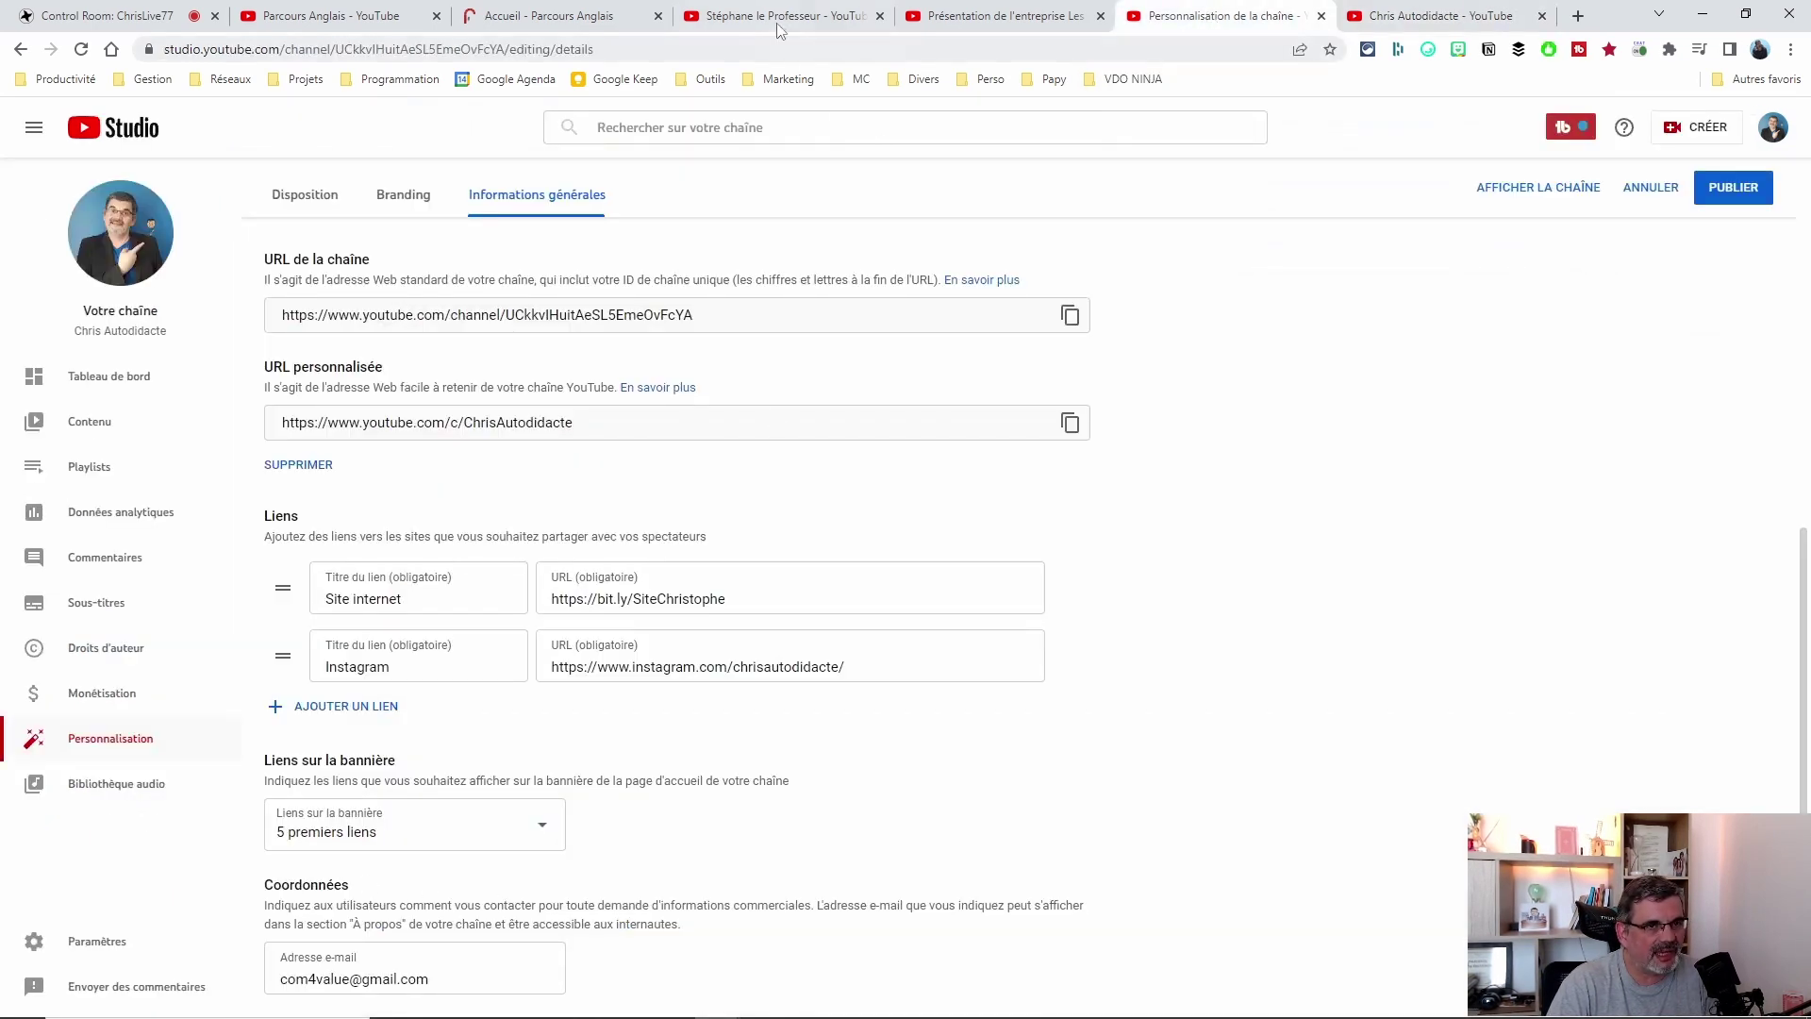
pyautogui.click(779, 28)
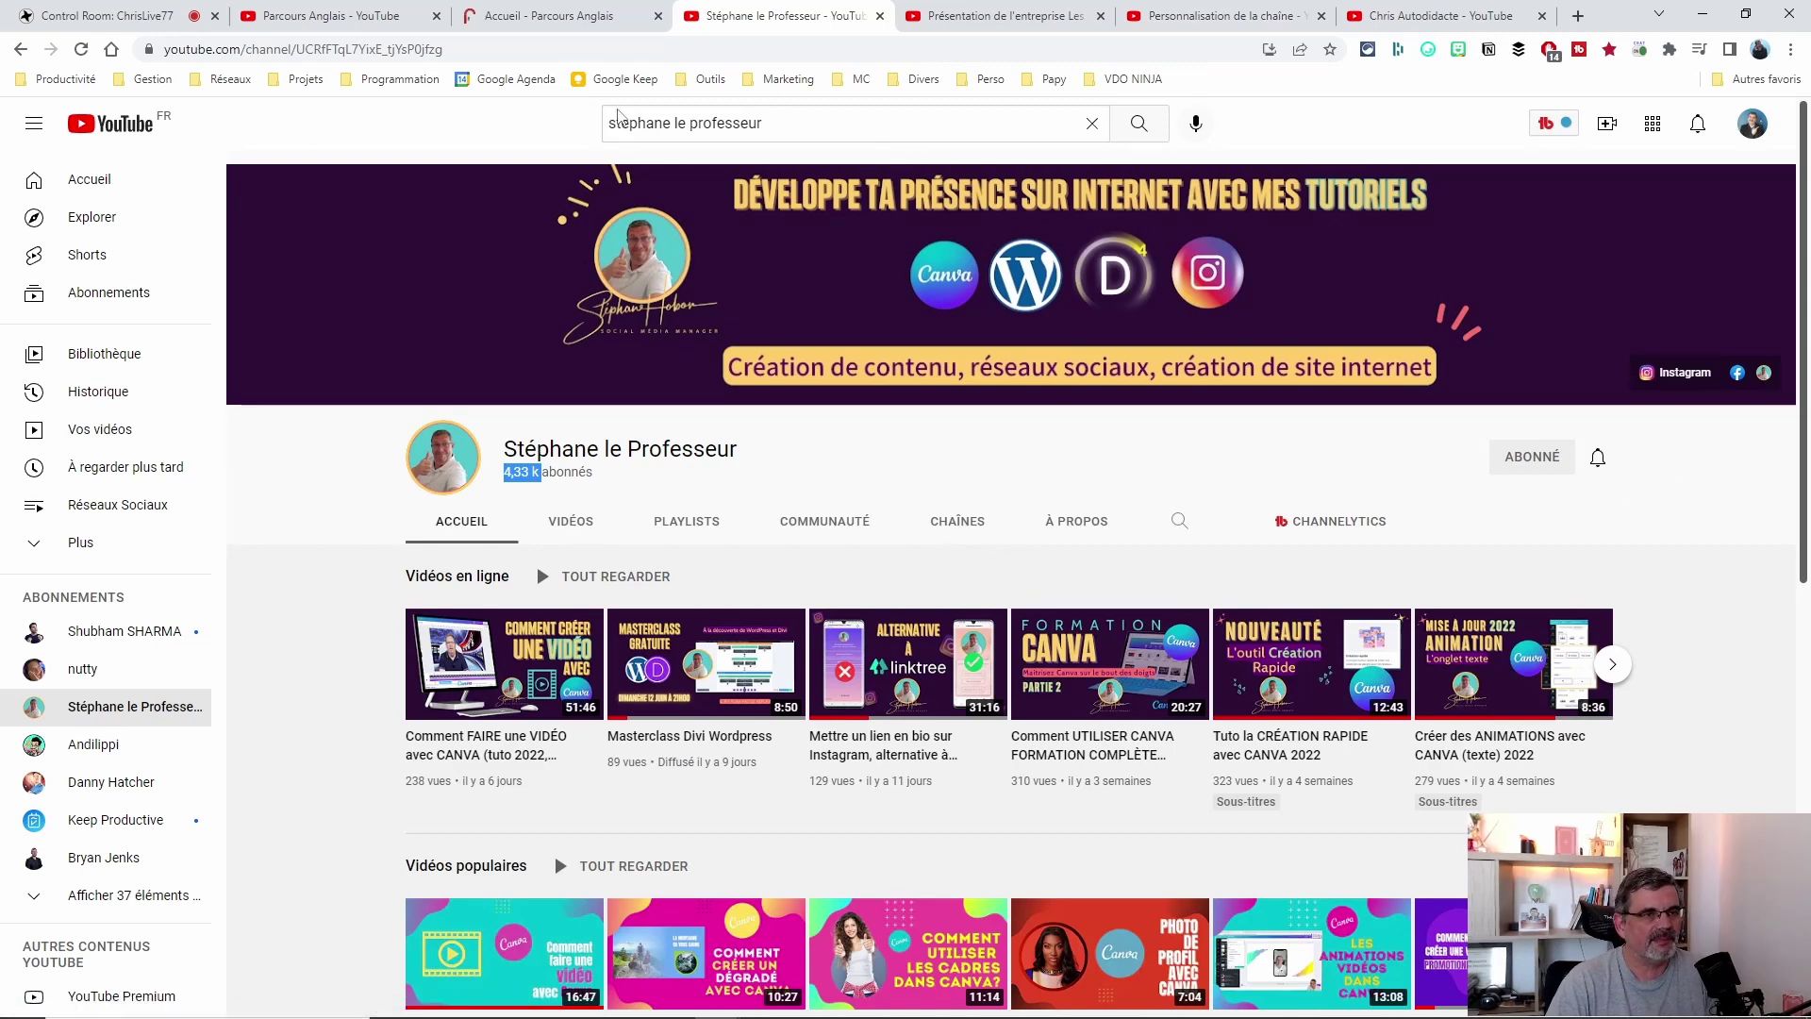
pyautogui.click(1217, 16)
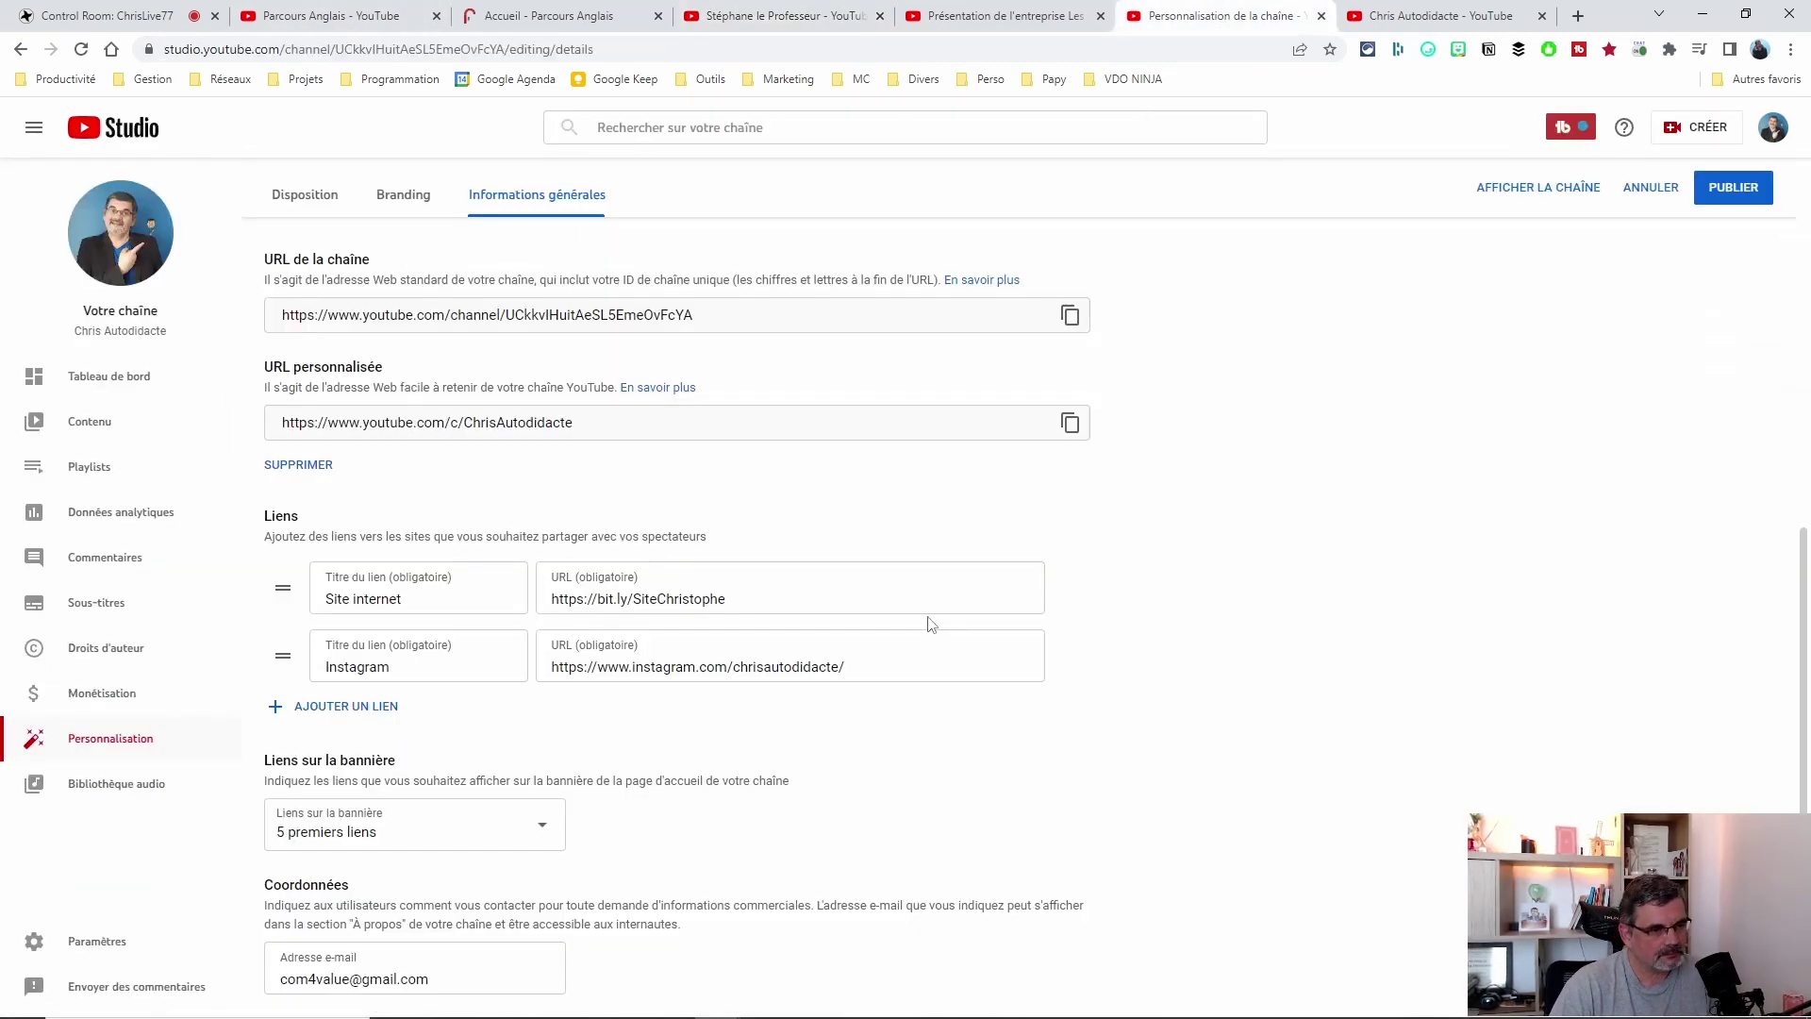
# Replace the username in the business contact e-mail and publish the channel details.
pyautogui.scroll(3, 839, 661)
pyautogui.scroll(-3, 853, 680)
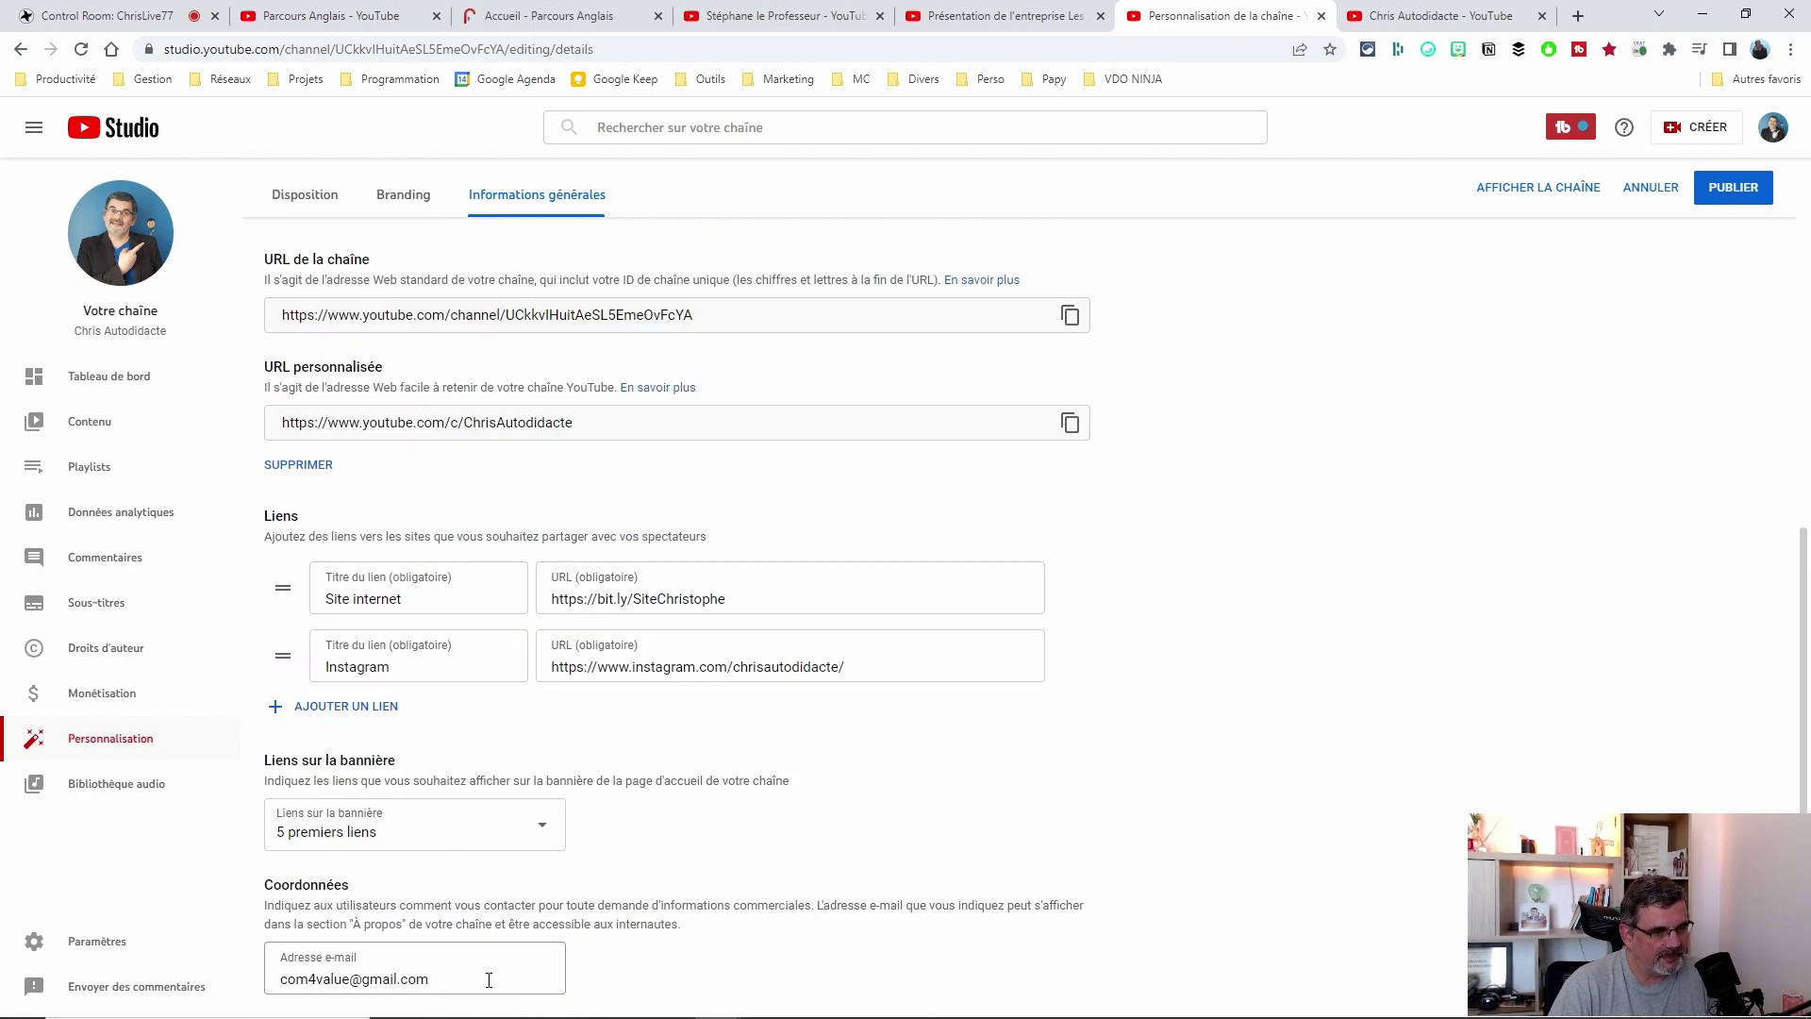
pyautogui.doubleClick(352, 980)
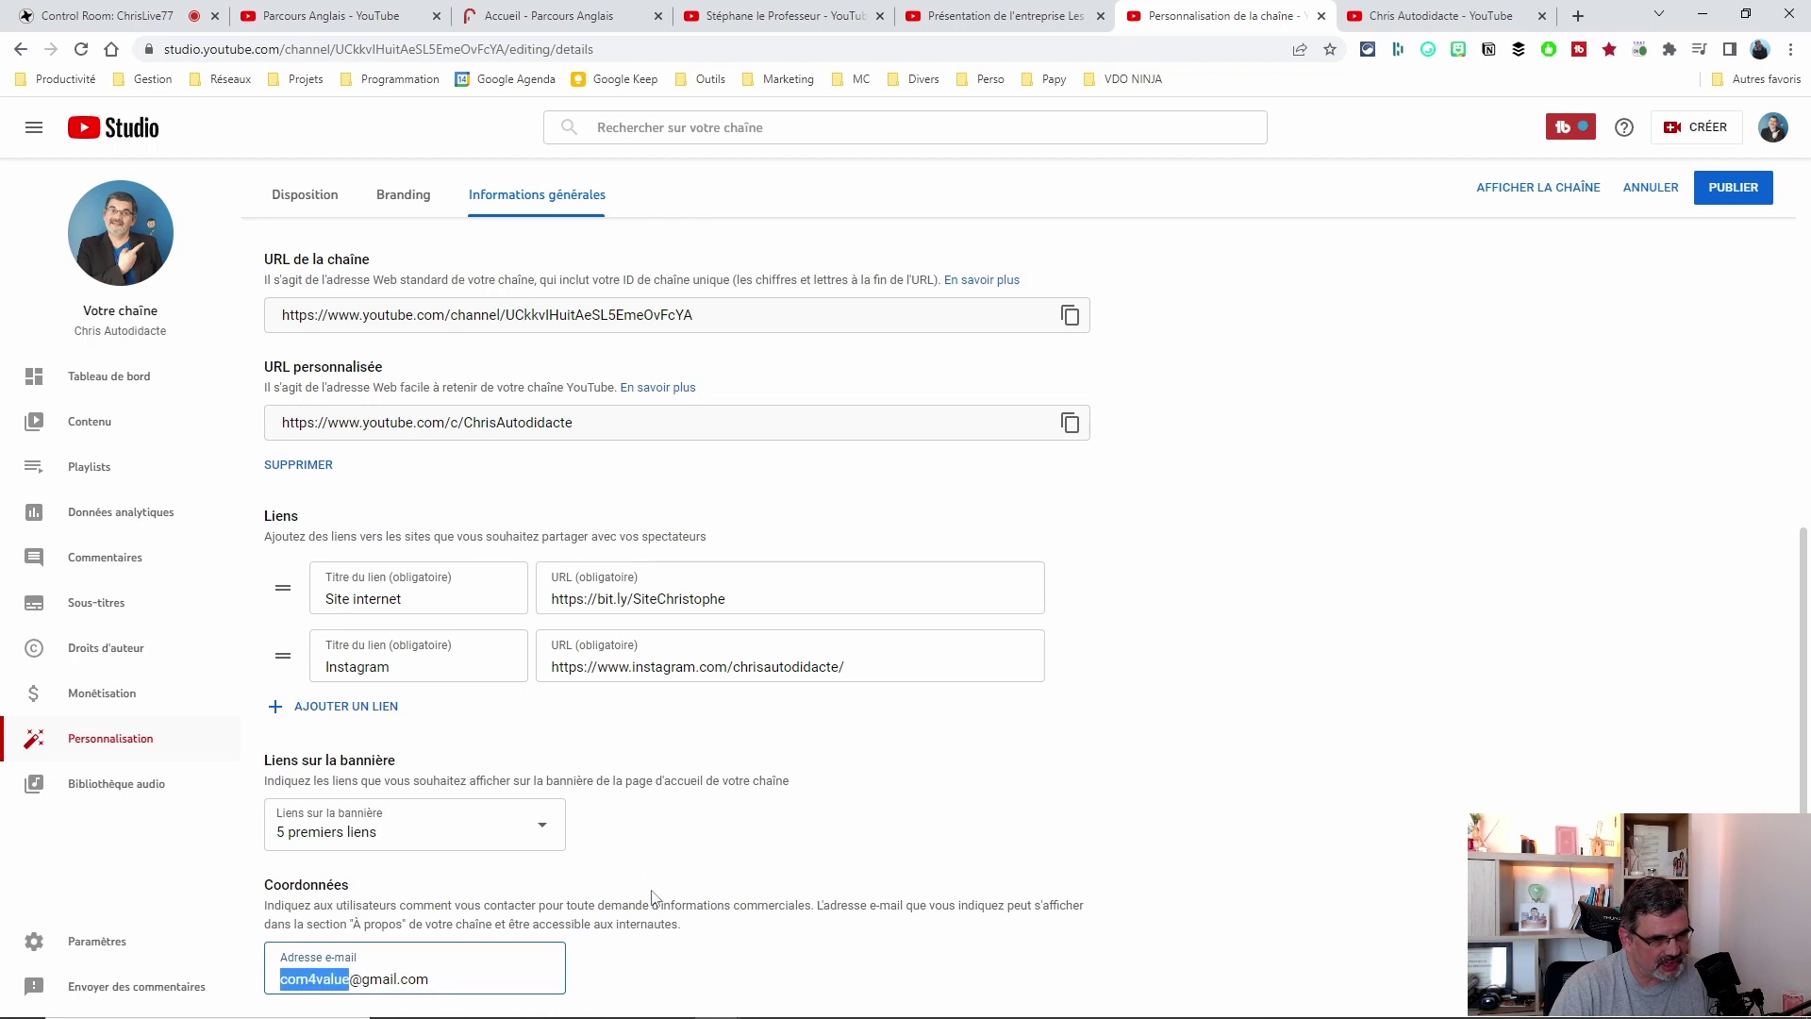
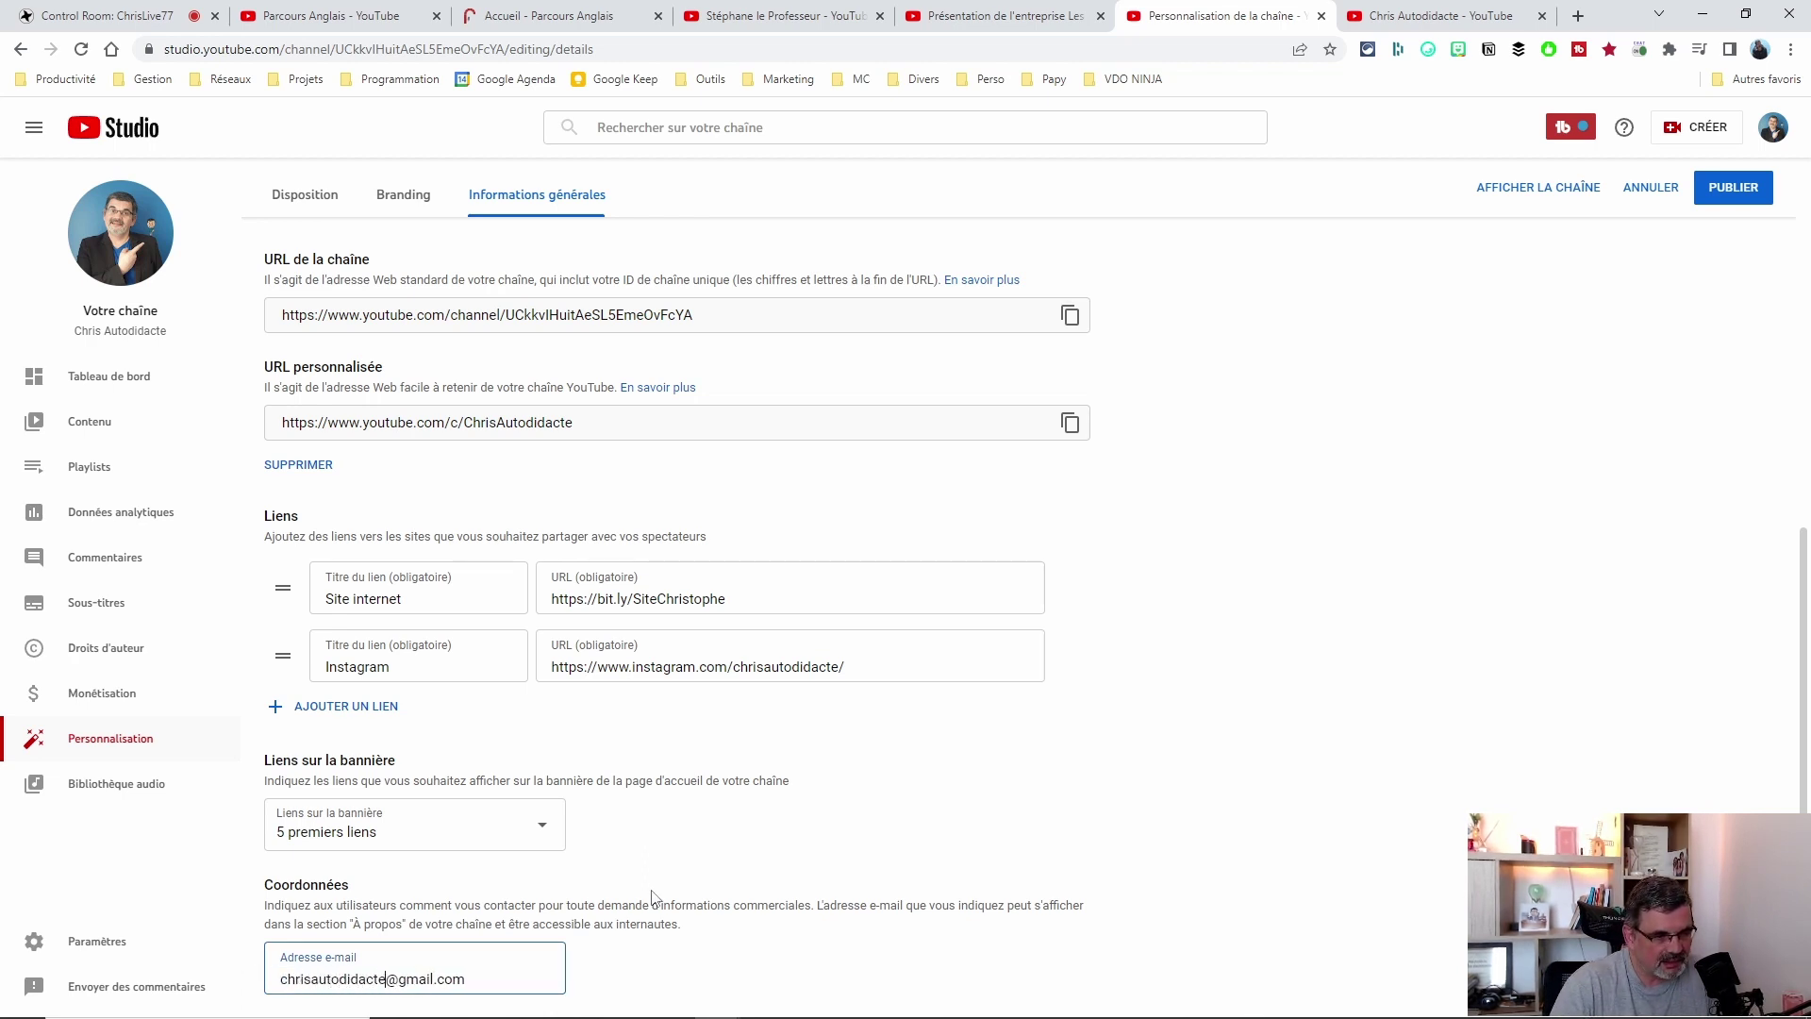
pyautogui.click(631, 973)
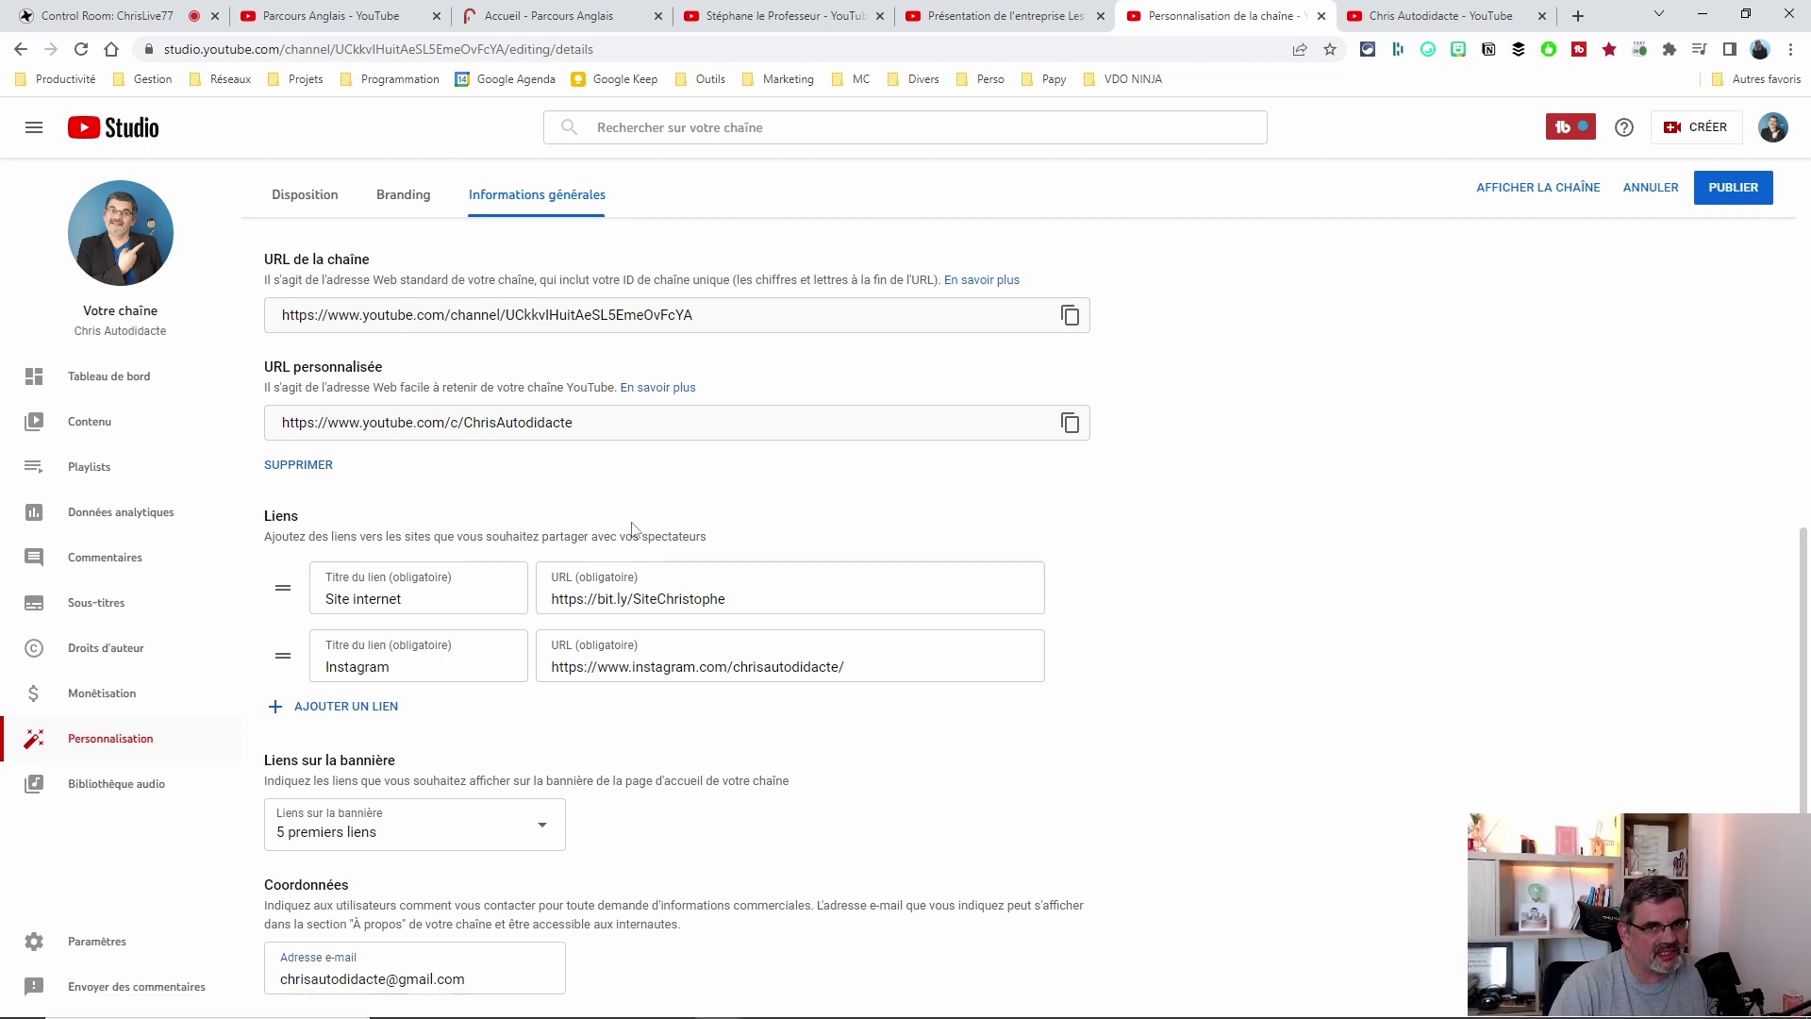
pyautogui.click(1736, 188)
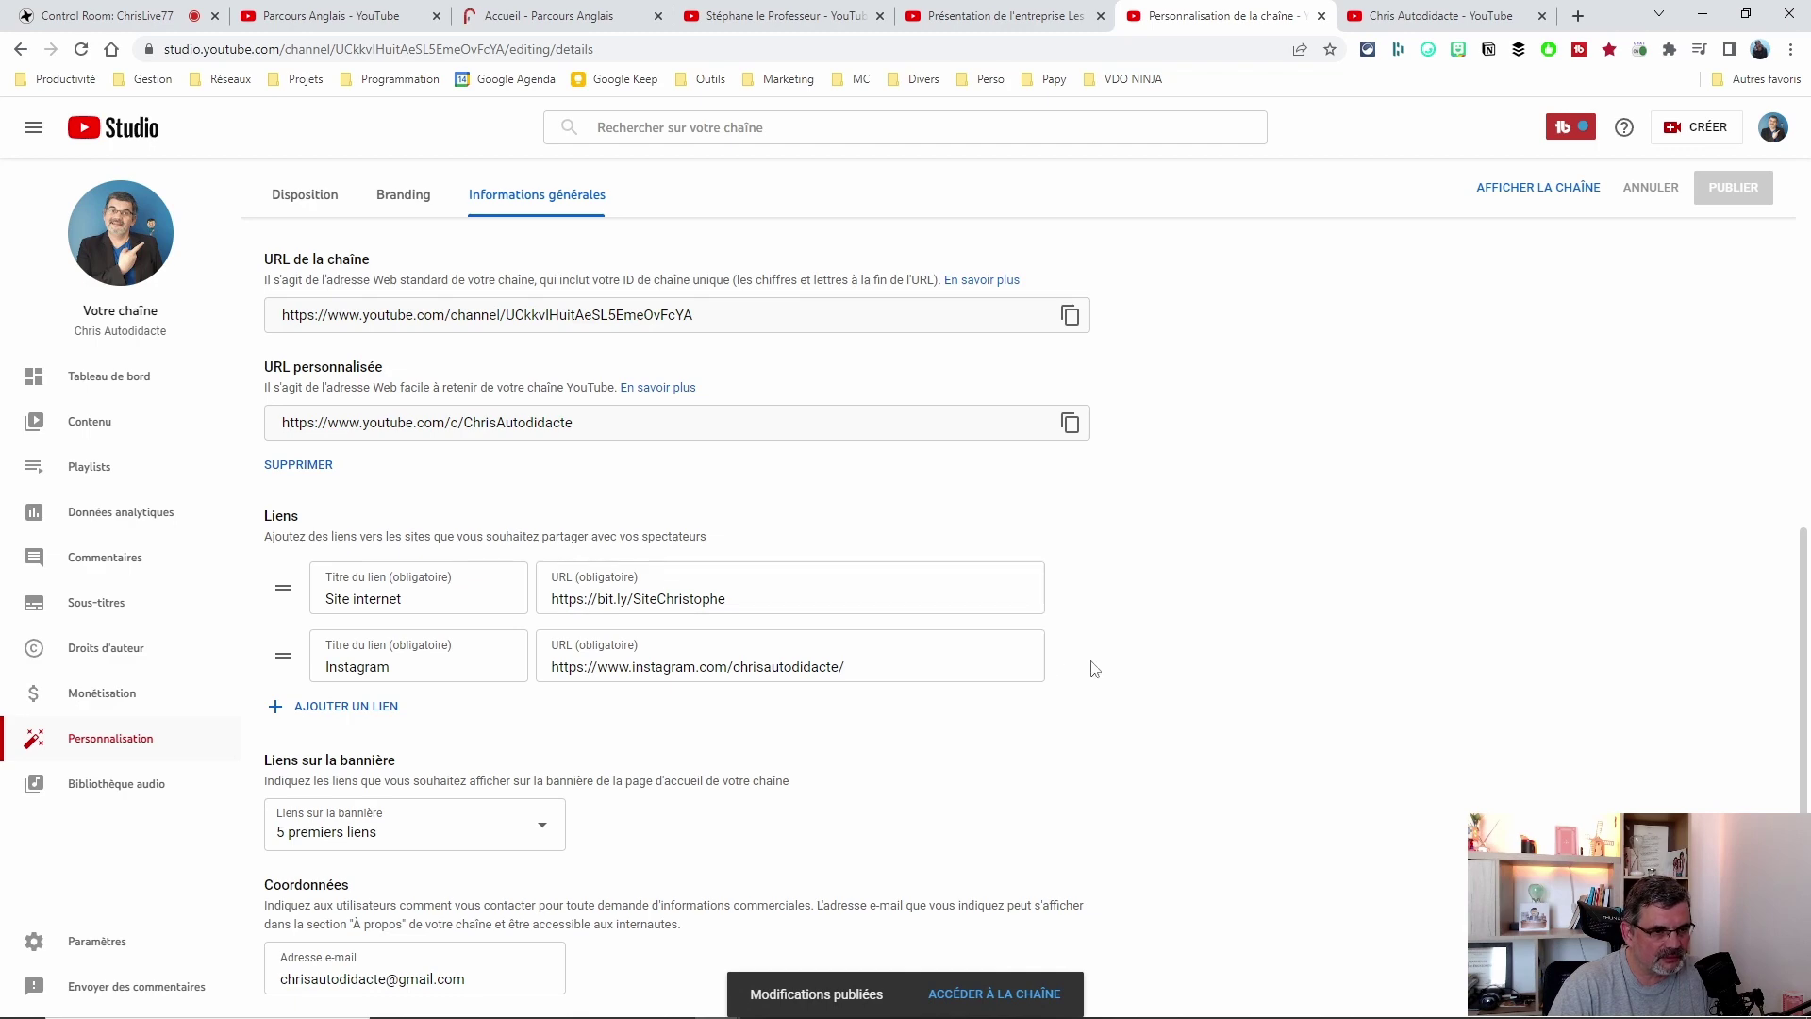
pyautogui.scroll(7, 849, 660)
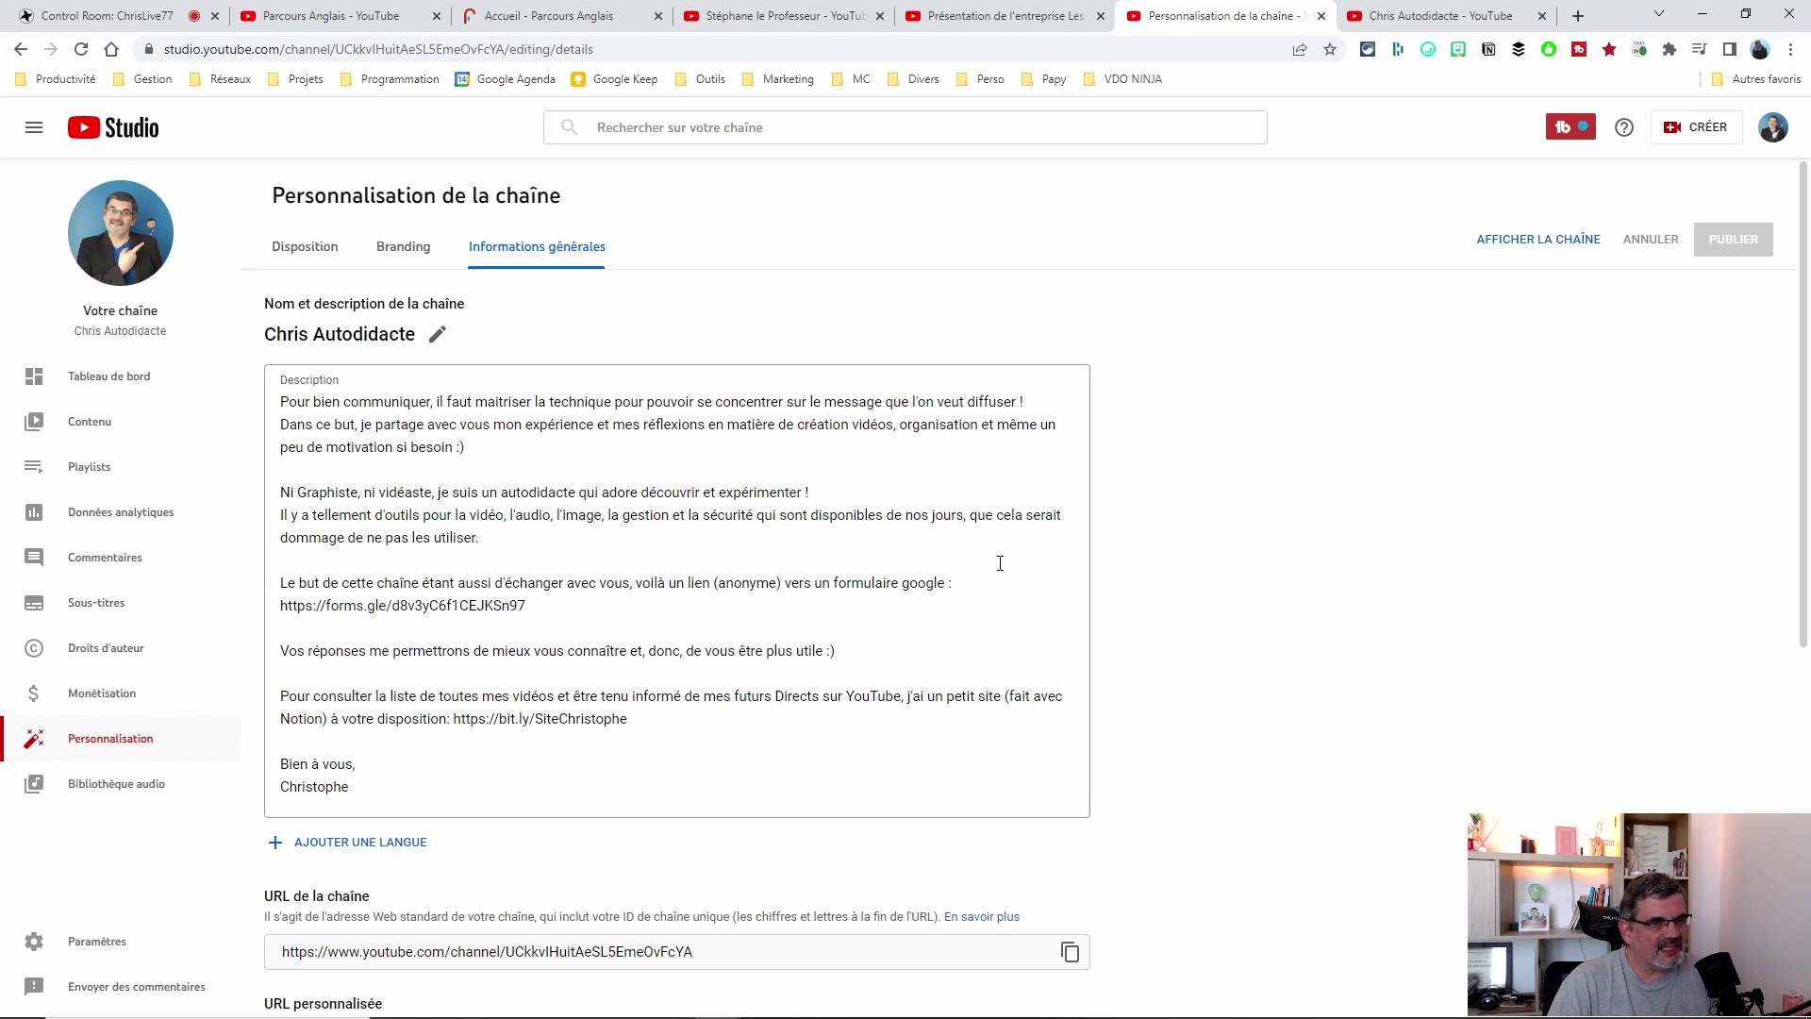
pyautogui.scroll(-6, 745, 550)
pyautogui.scroll(6, 745, 546)
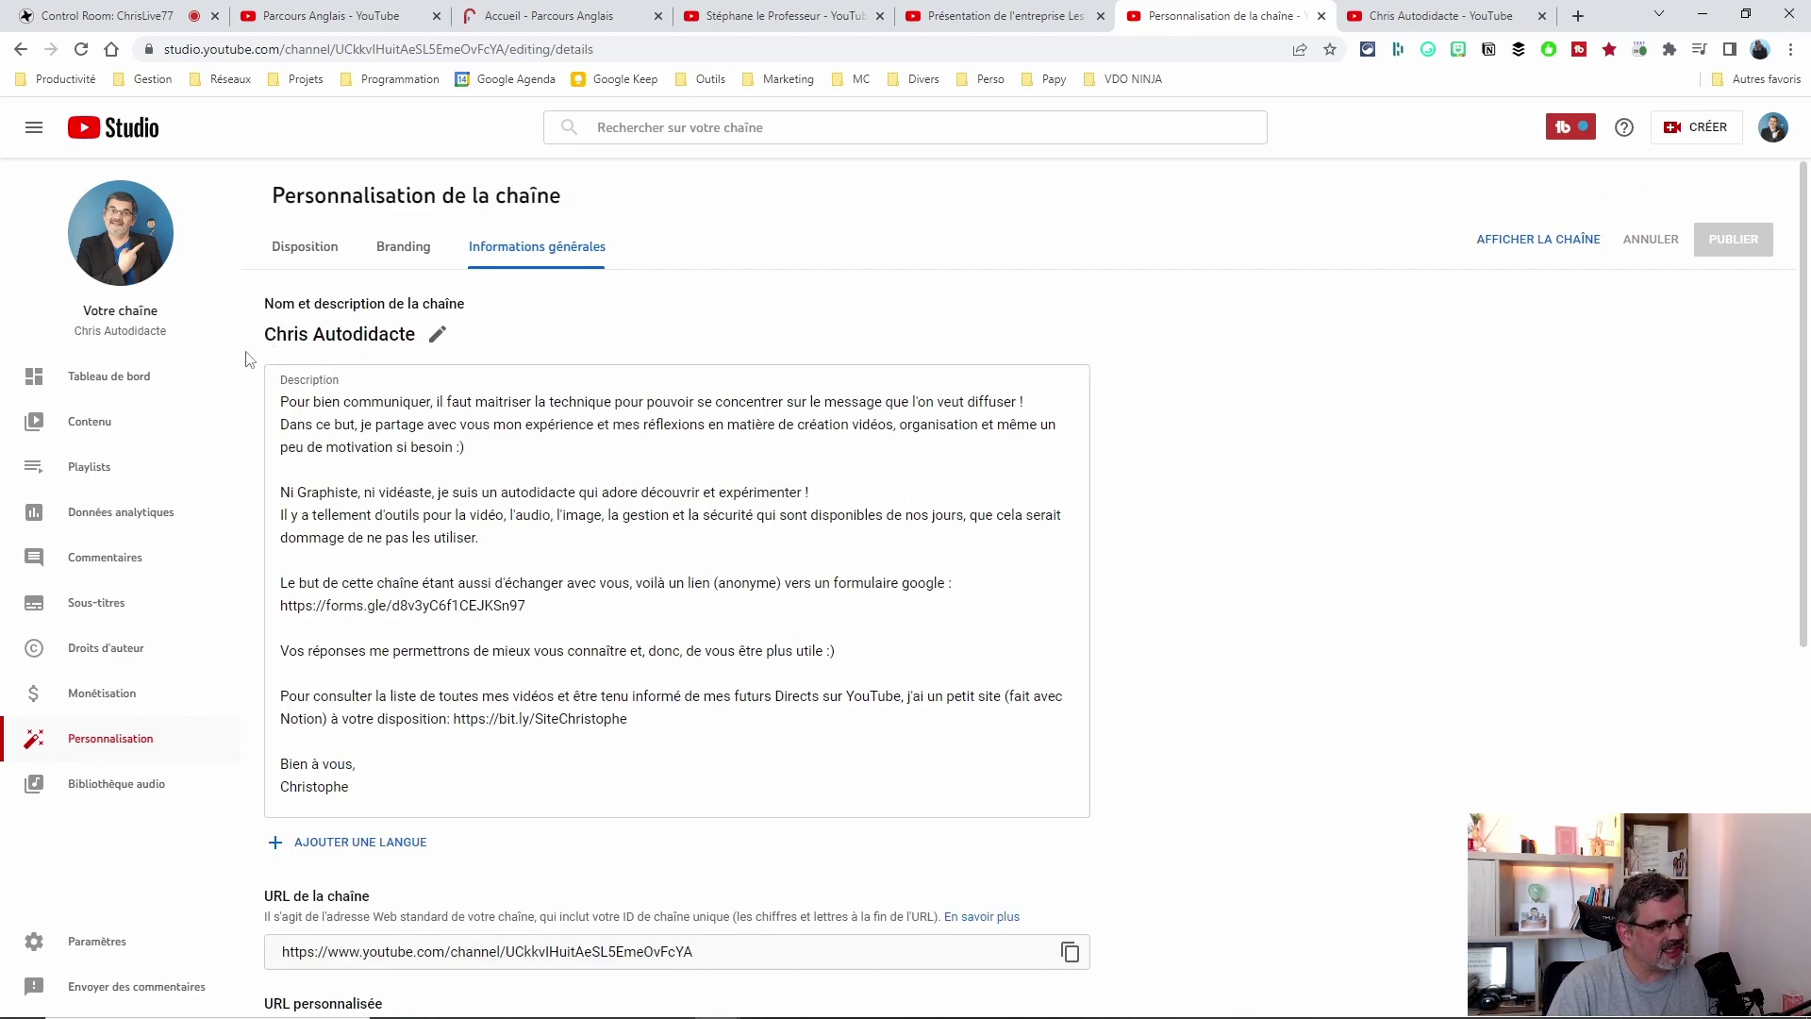
# Open the channel settings and keep EUR — euro as the default currency.
pyautogui.click(92, 943)
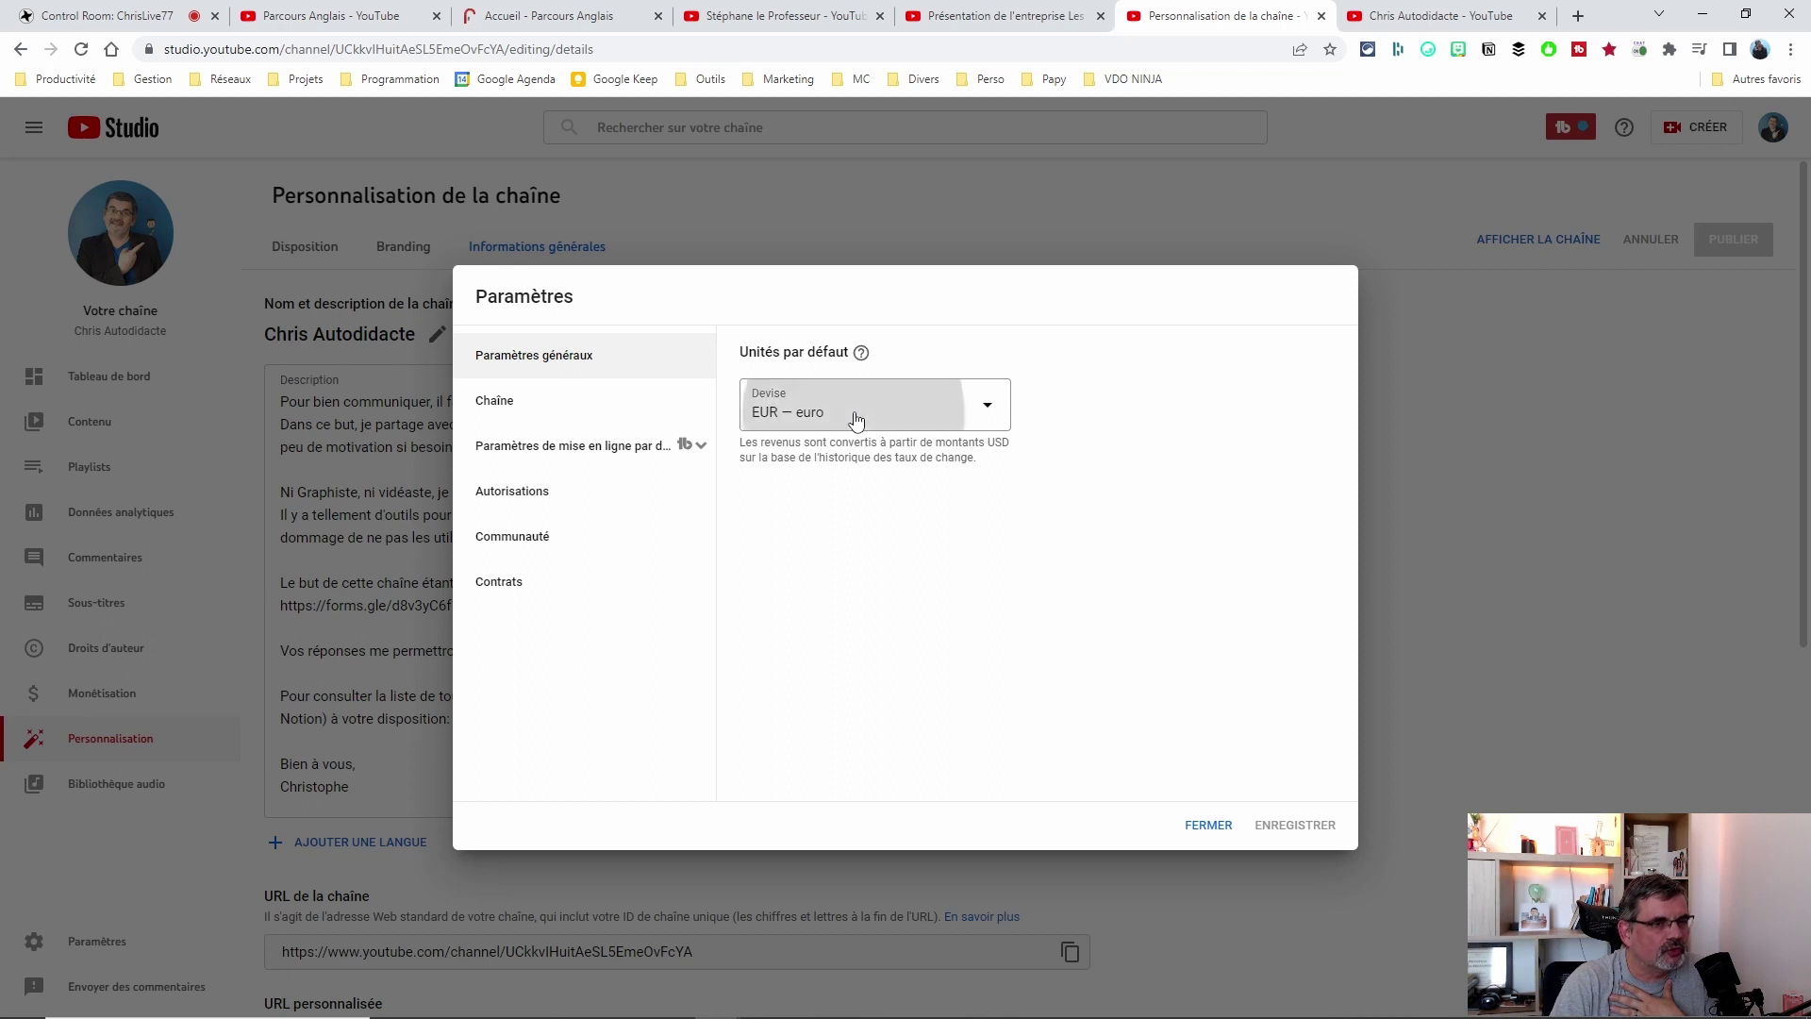
pyautogui.click(860, 419)
pyautogui.click(1135, 518)
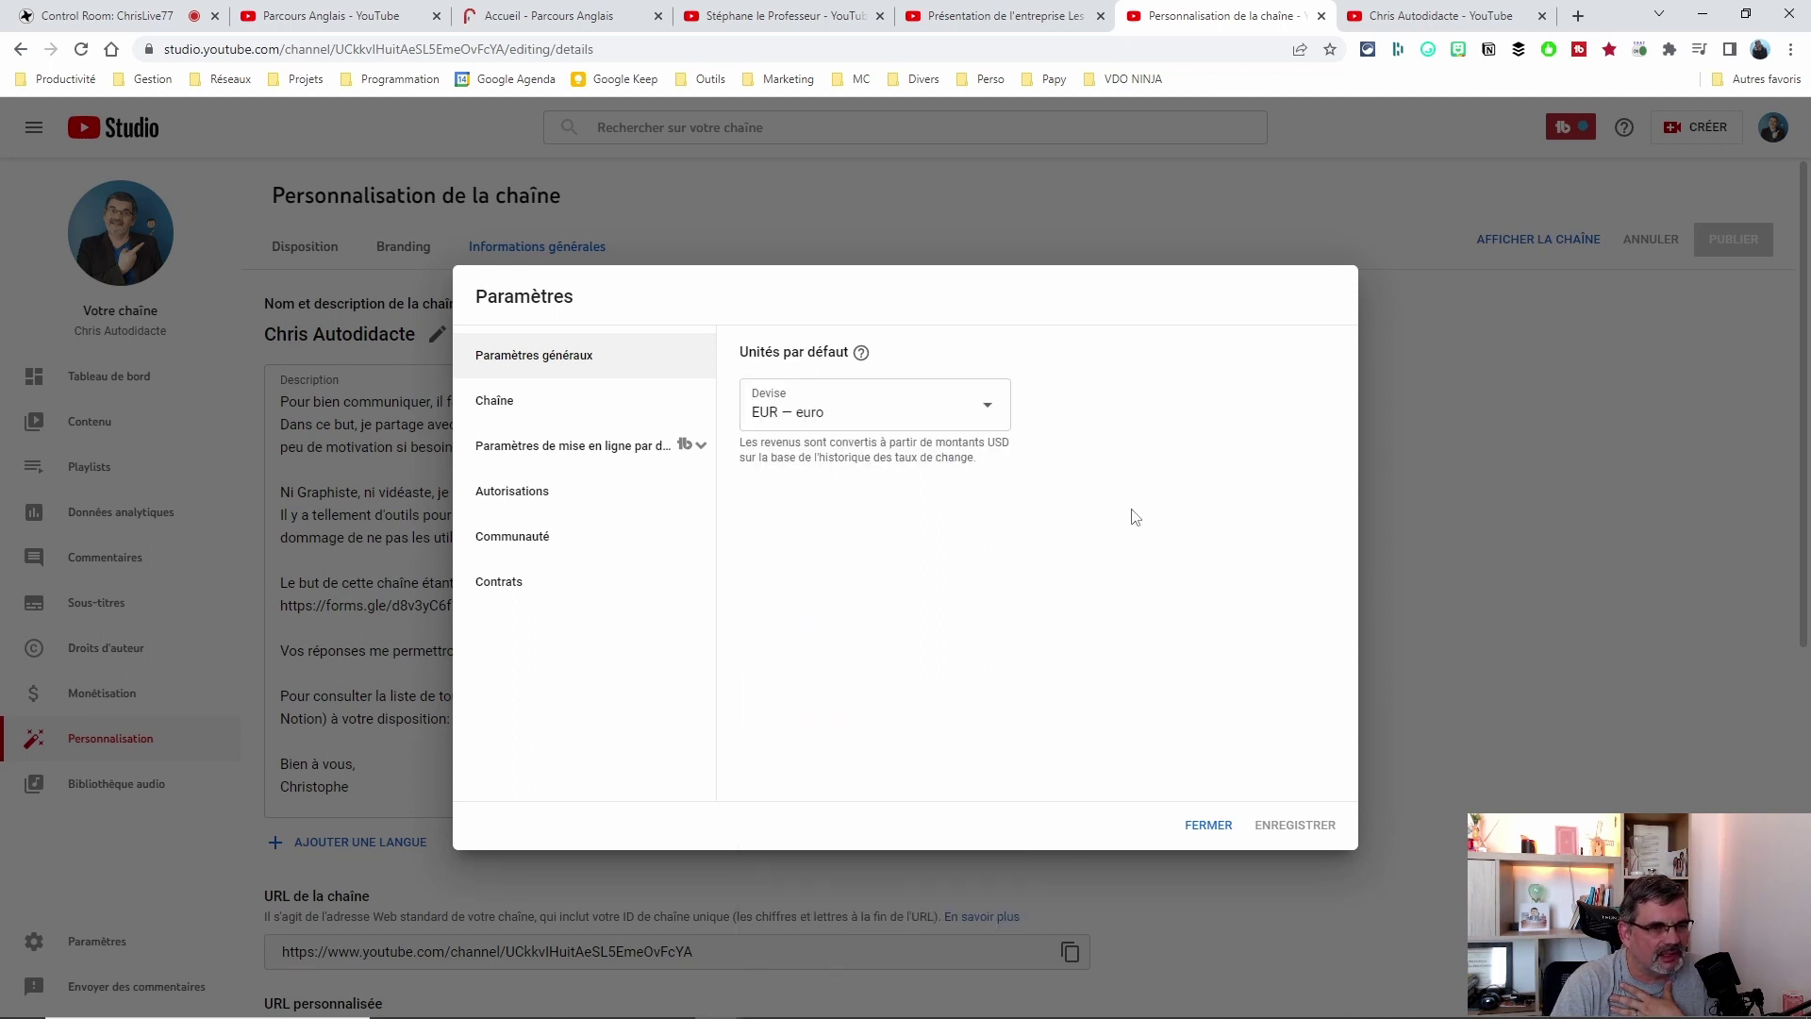
# Review the Chaîne general info: residence country France and keywords using 485 of 500 characters.
pyautogui.click(514, 405)
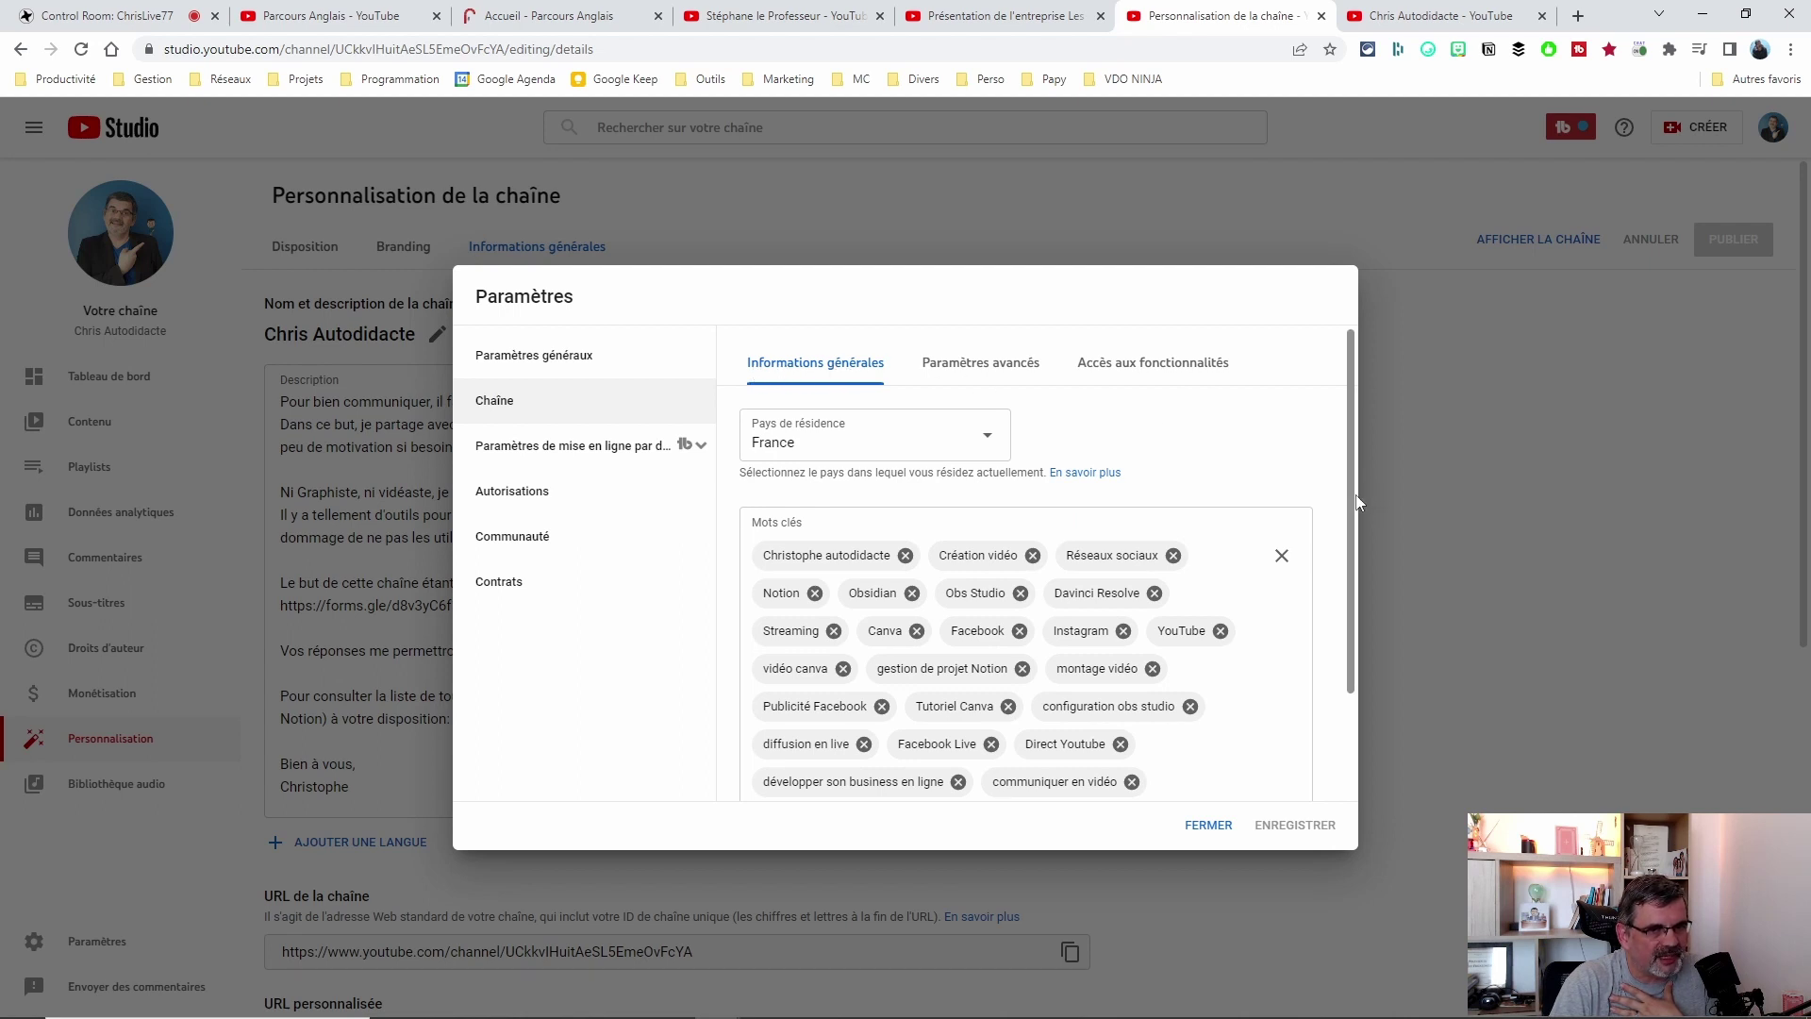
pyautogui.scroll(-2, 1352, 531)
pyautogui.scroll(-2, 1353, 531)
pyautogui.scroll(4, 1353, 531)
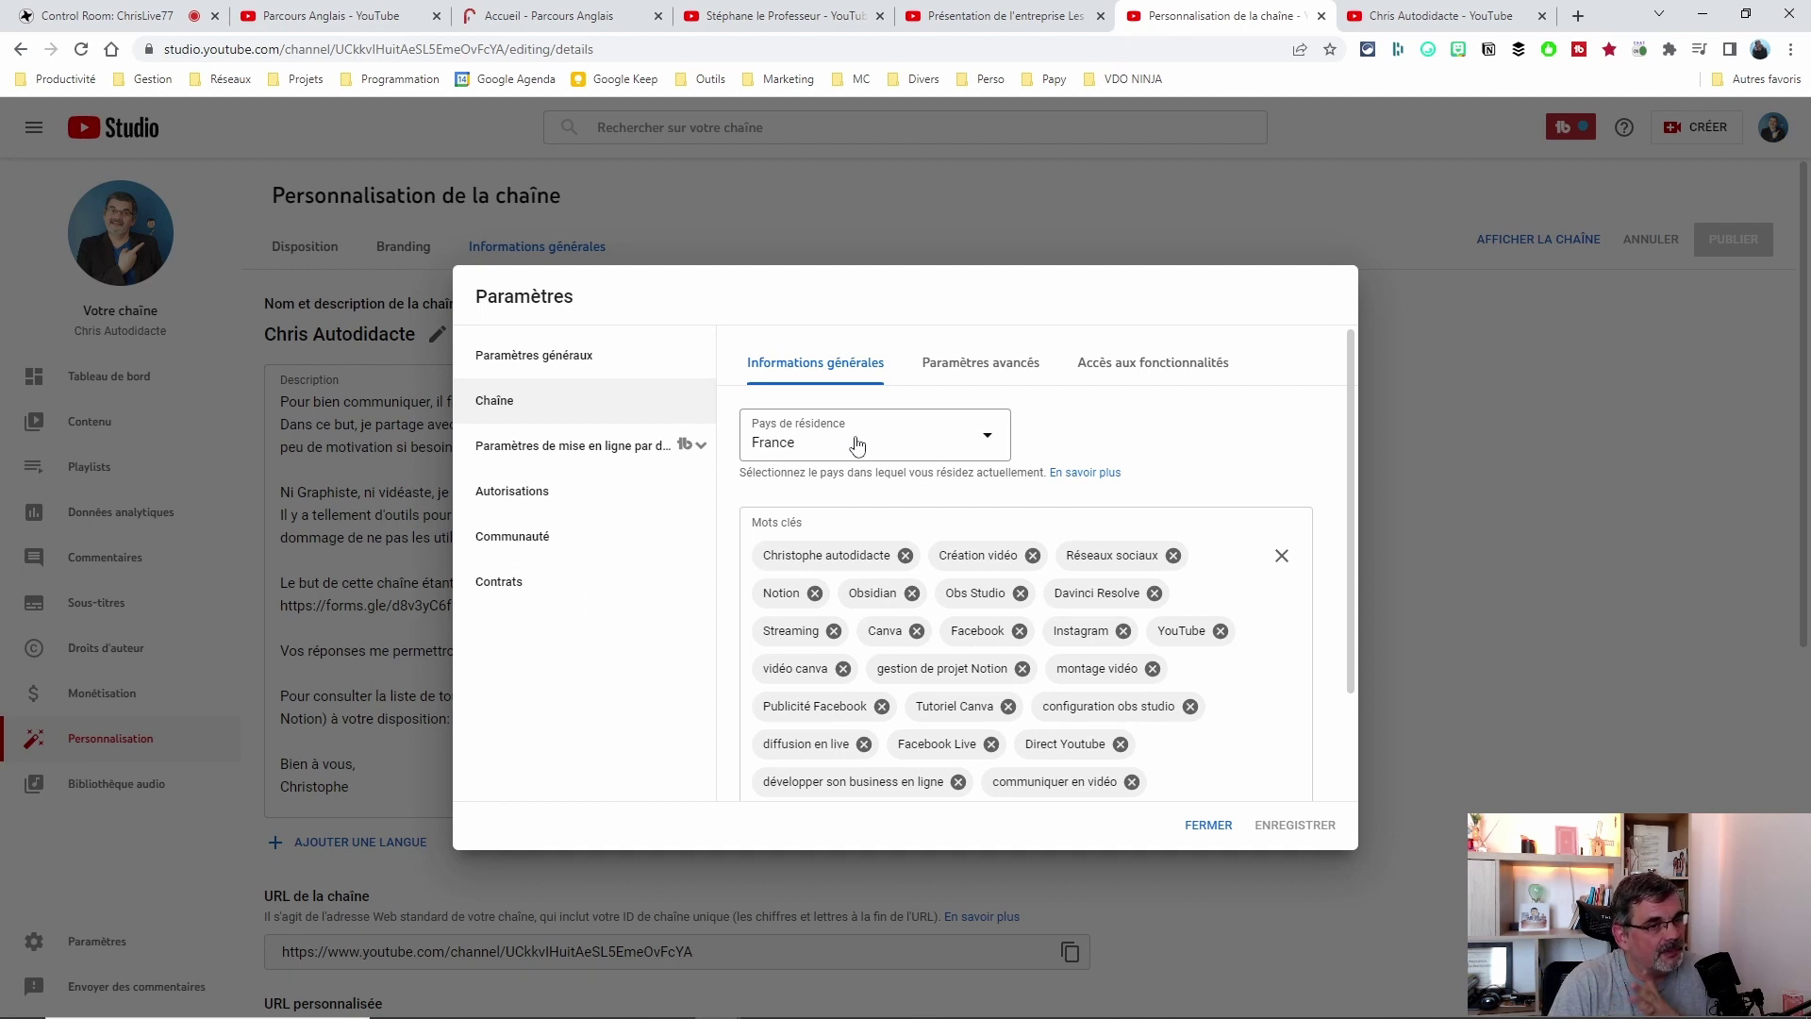
pyautogui.scroll(-2, 1349, 522)
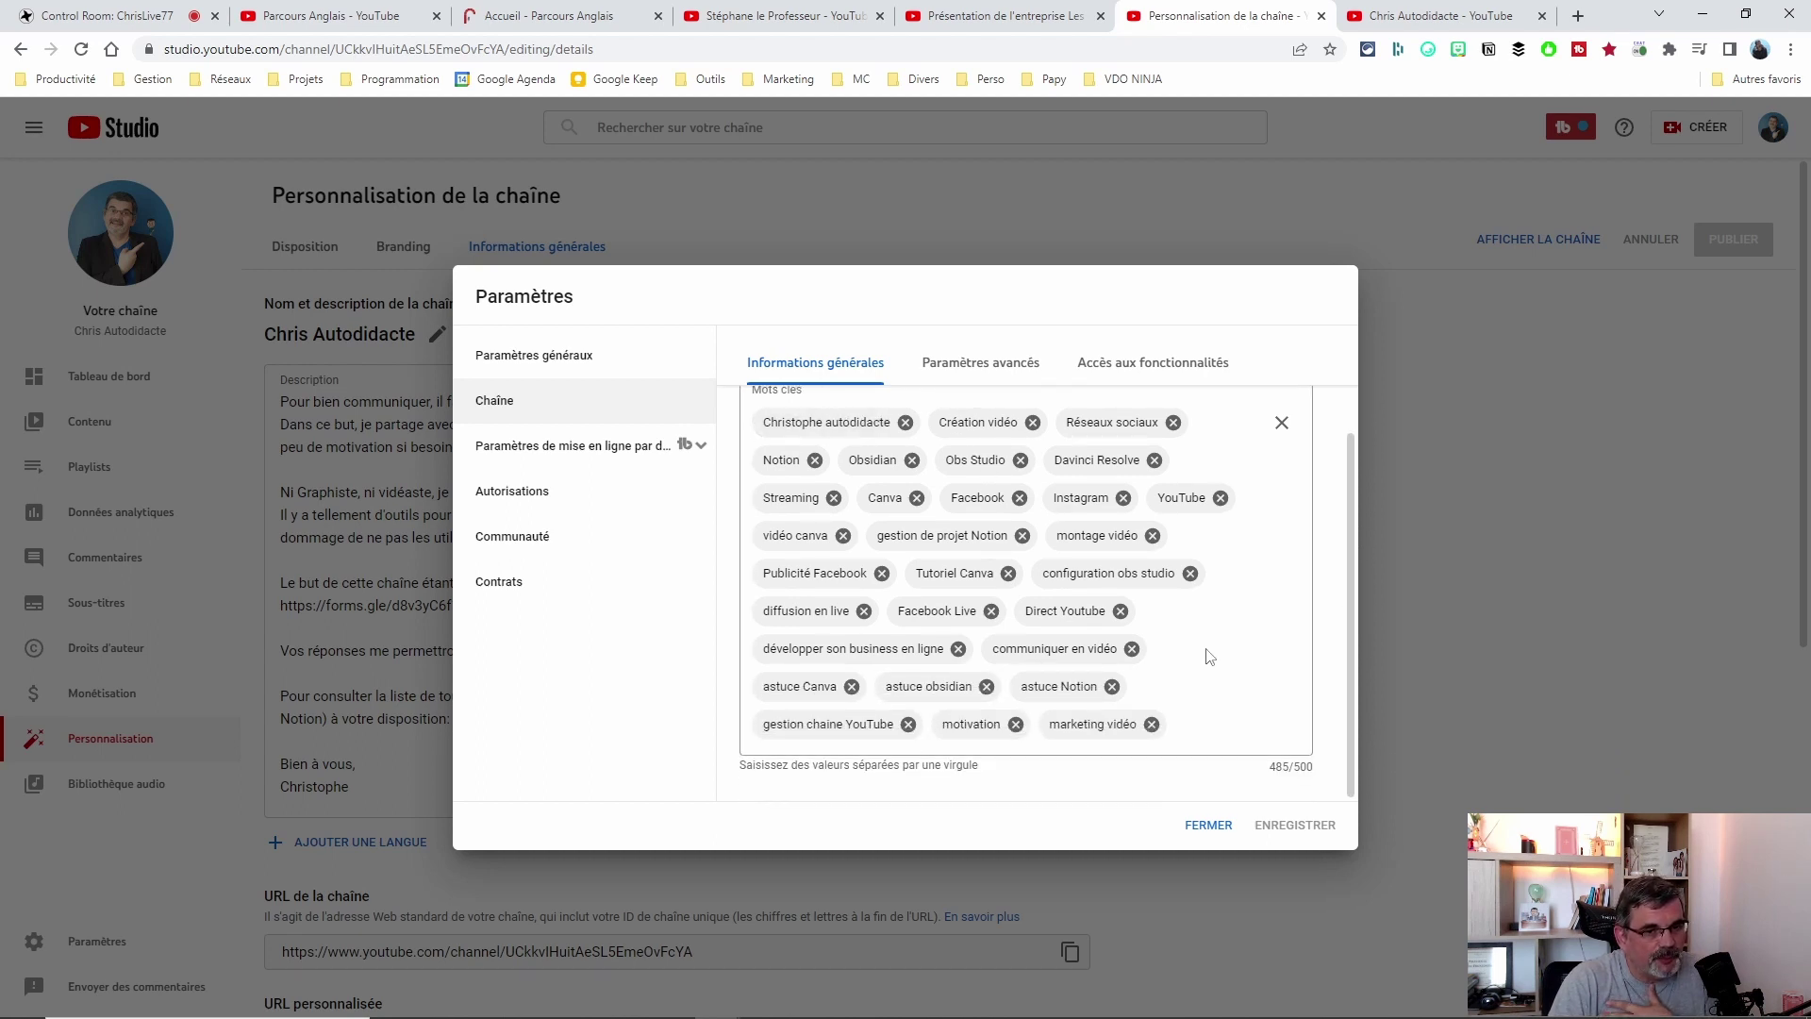
pyautogui.scroll(2, 1211, 585)
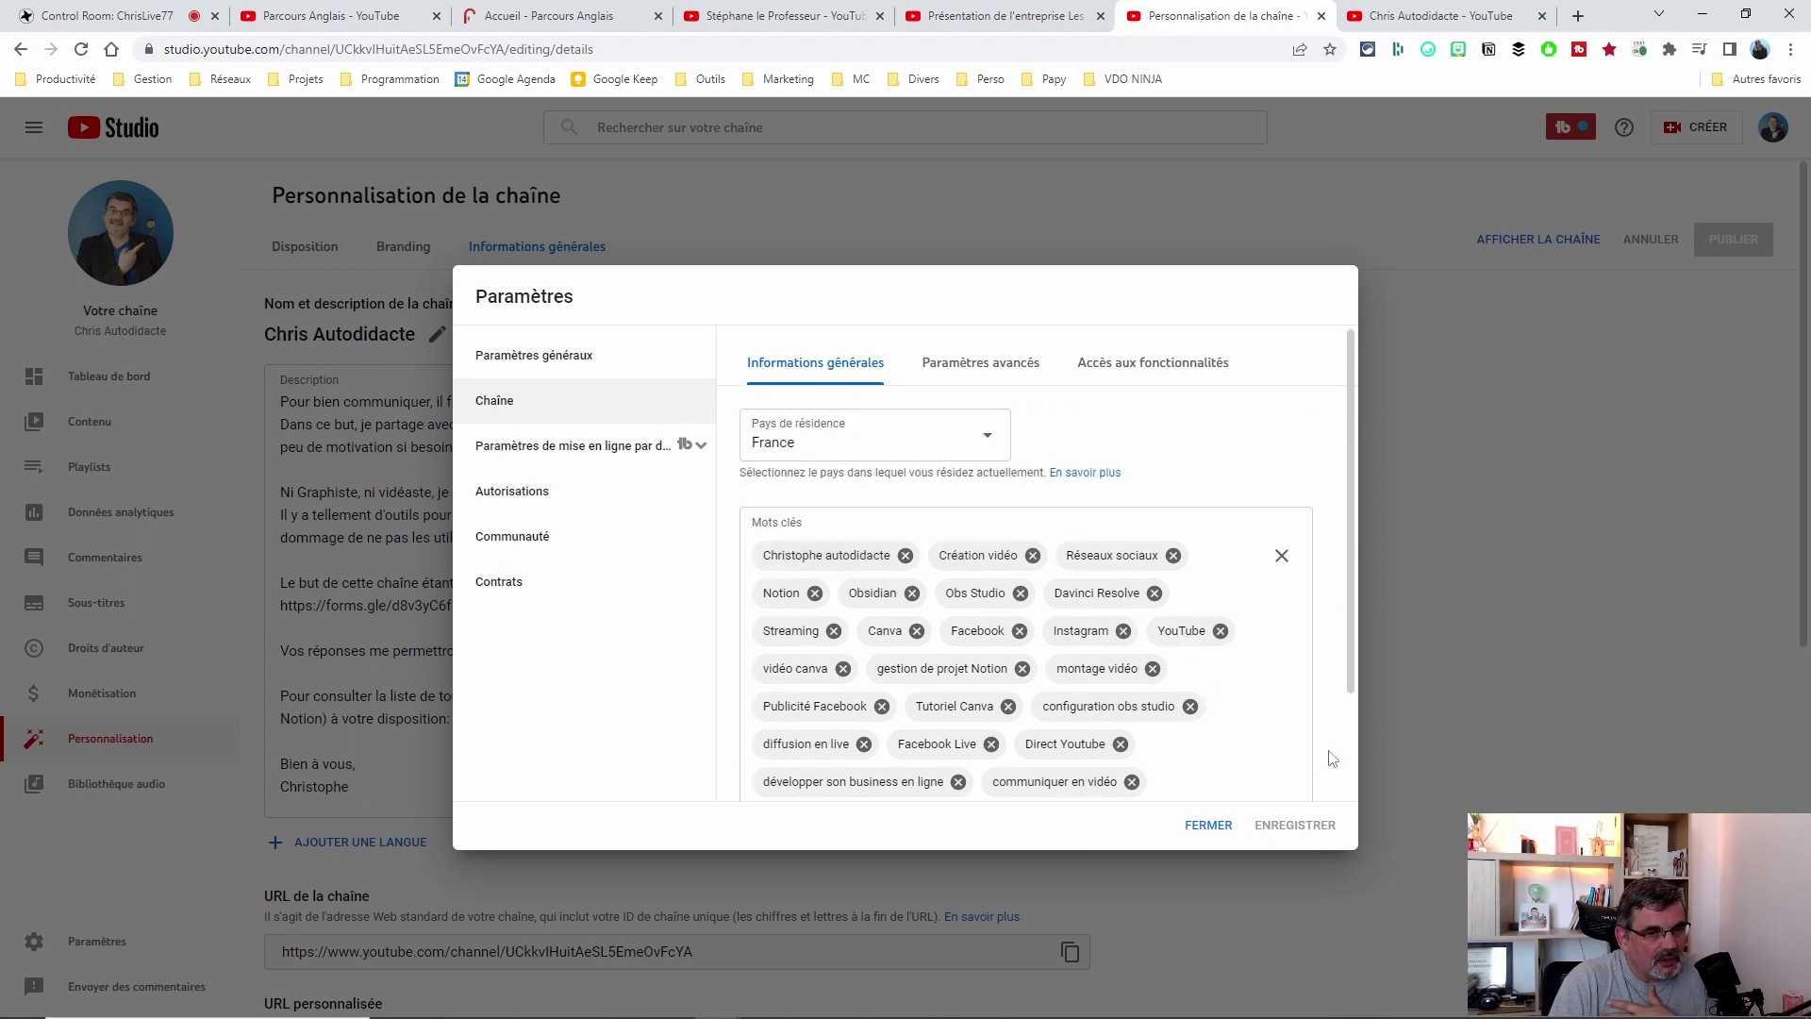
pyautogui.scroll(-2, 1219, 644)
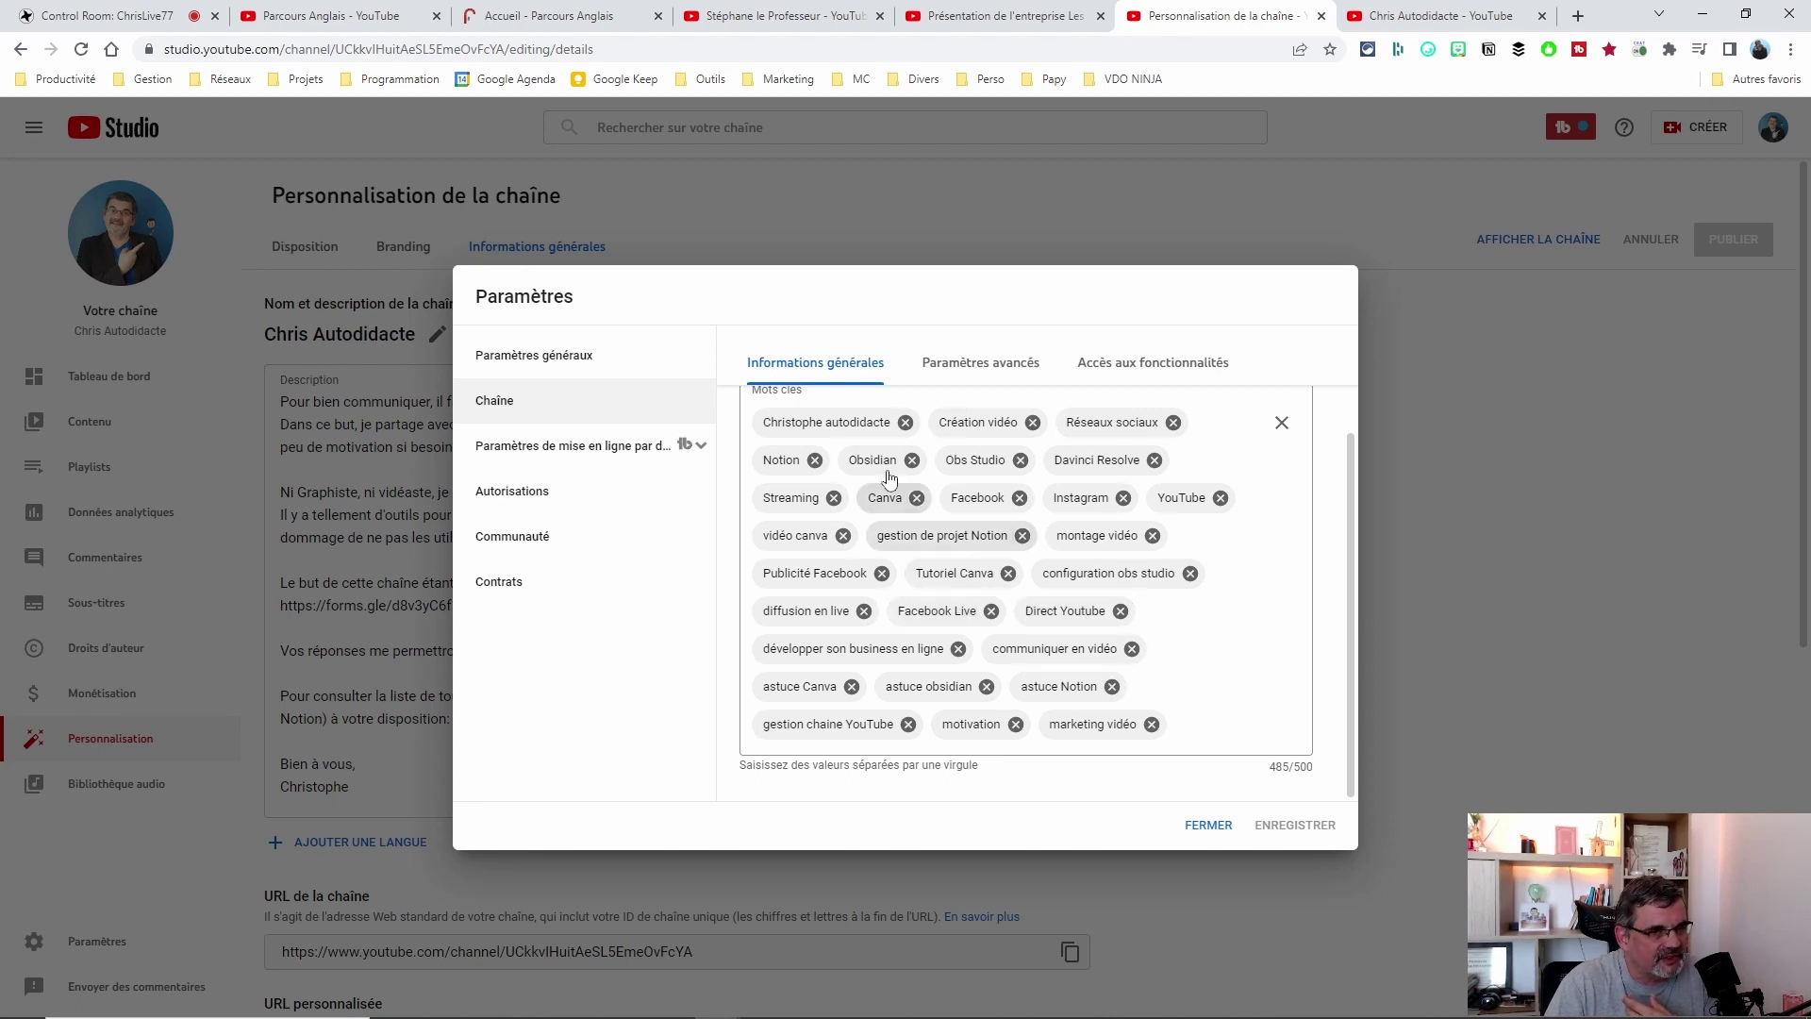
pyautogui.scroll(1, 1226, 625)
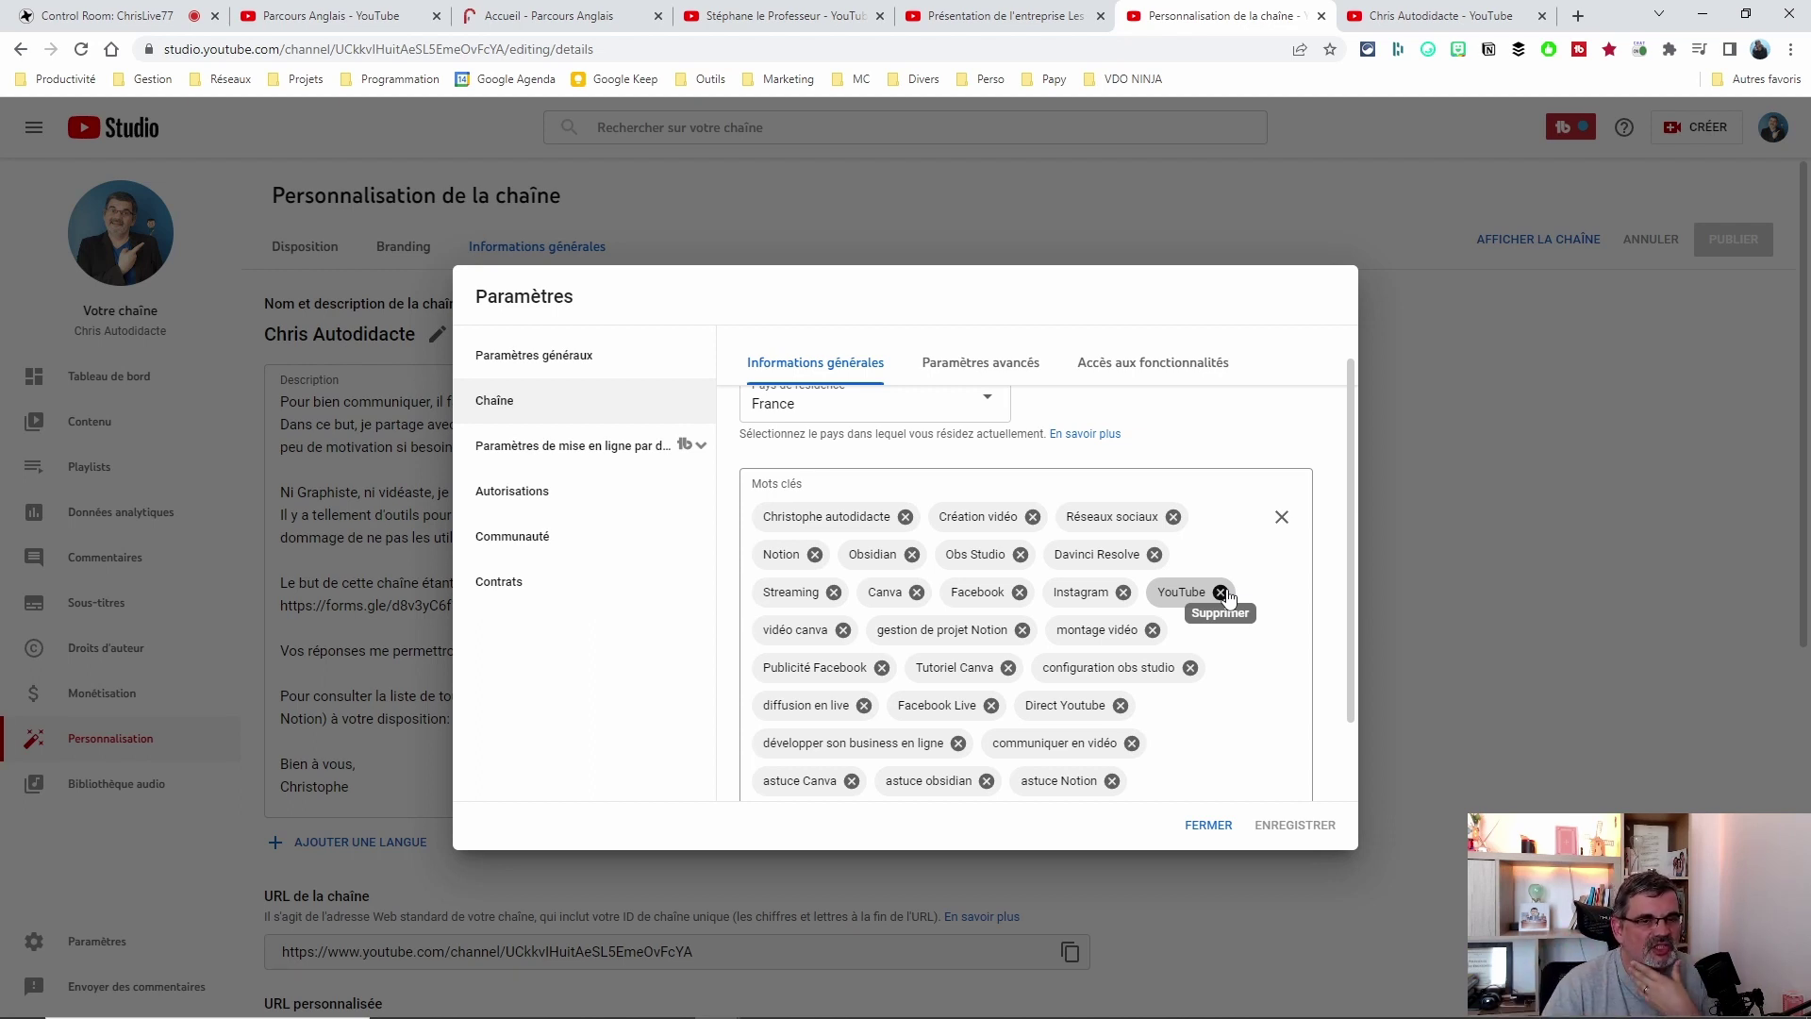
pyautogui.scroll(-1, 1290, 628)
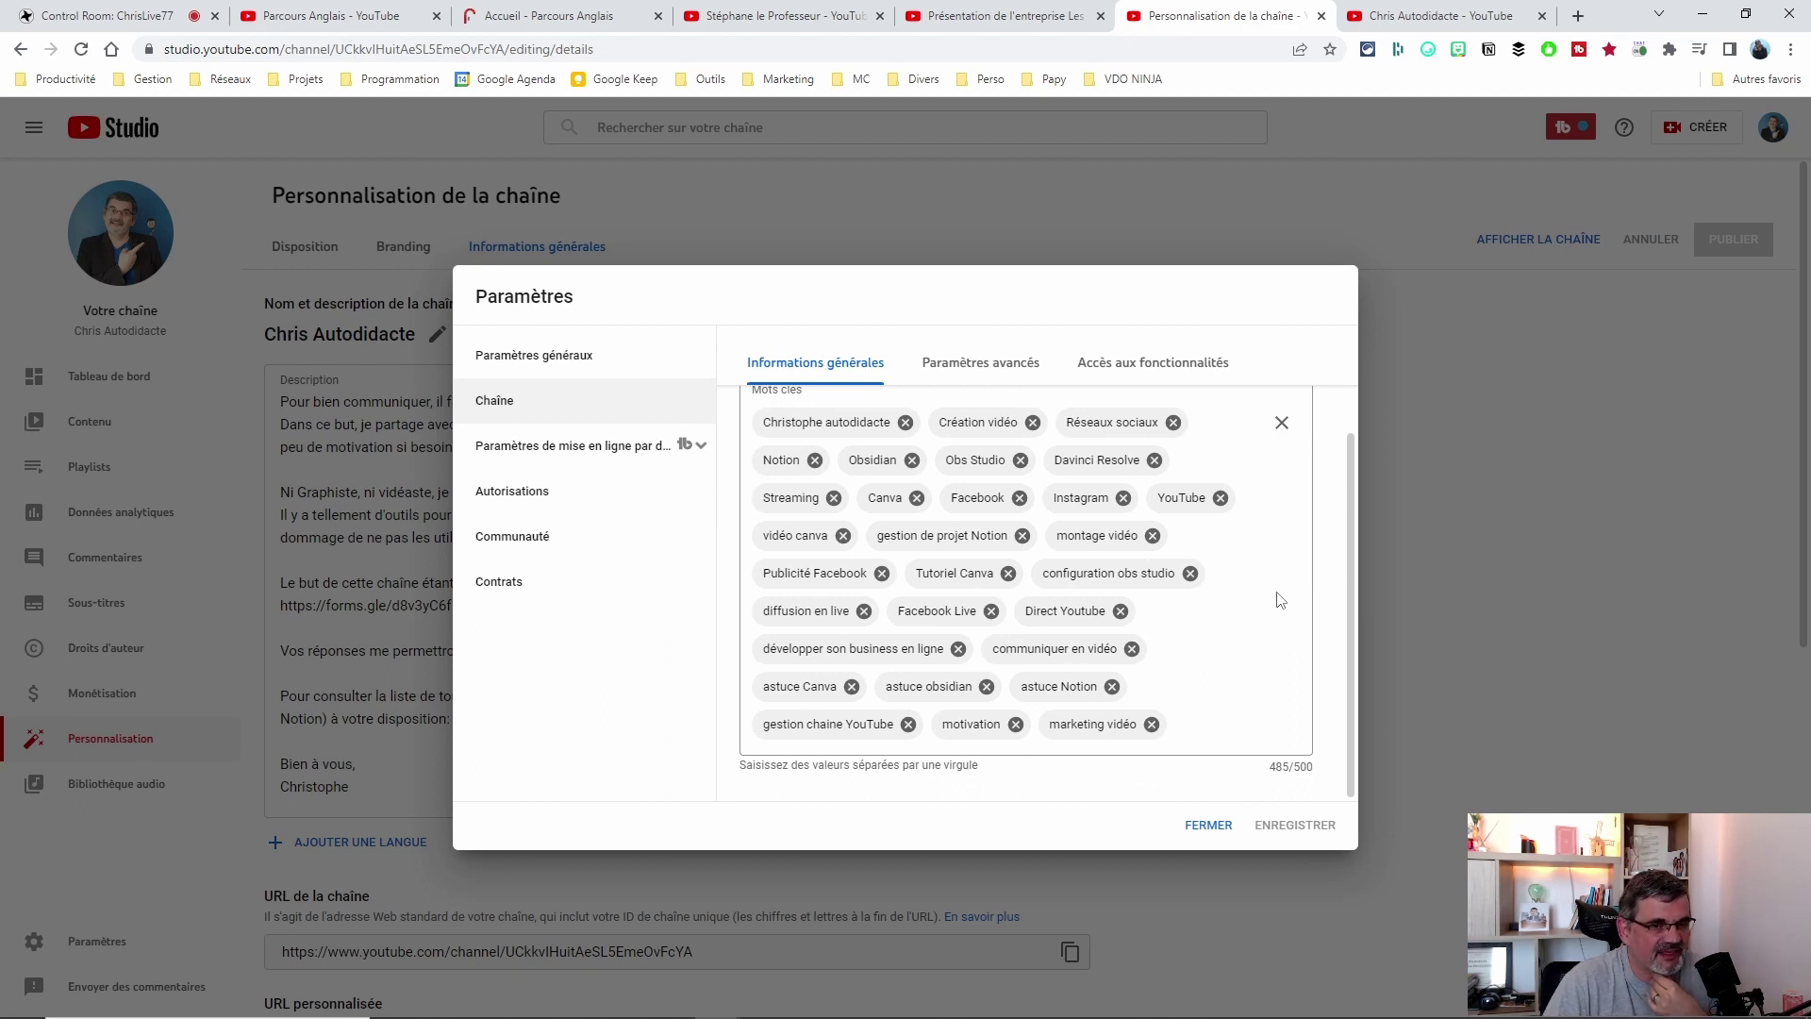
pyautogui.scroll(1, 1281, 602)
pyautogui.scroll(-1, 1297, 636)
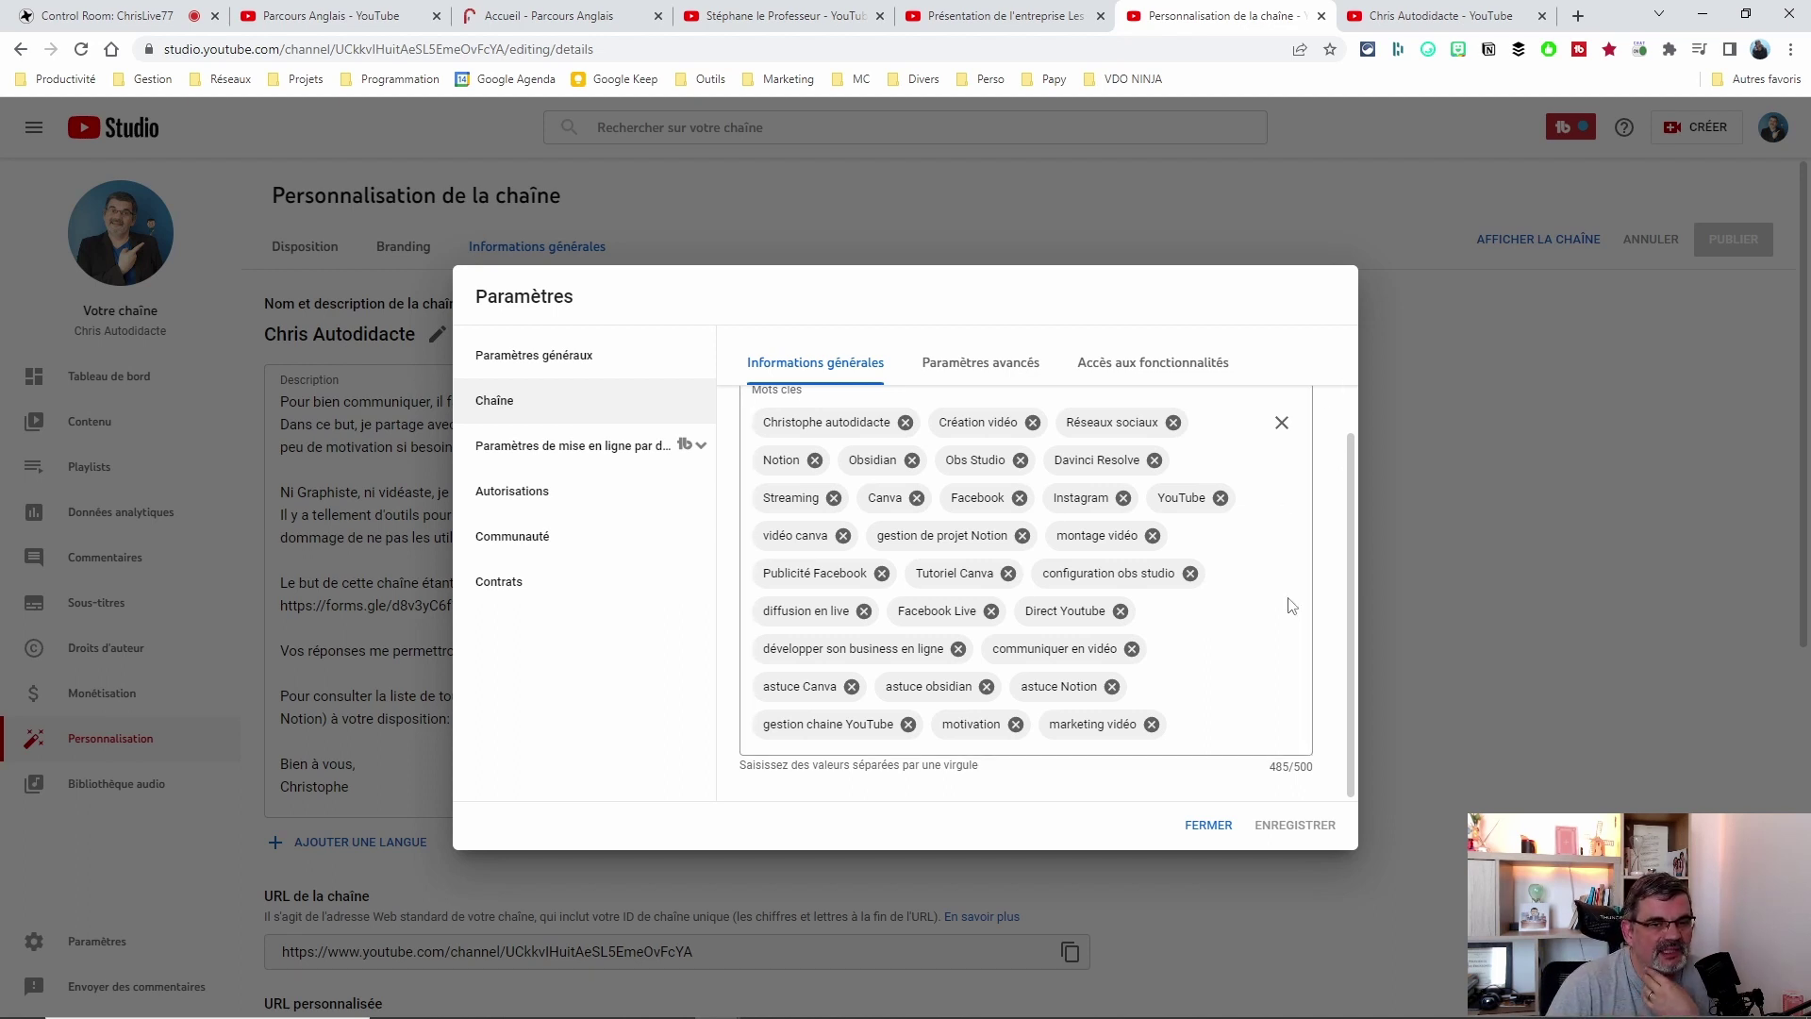
pyautogui.scroll(2, 1287, 606)
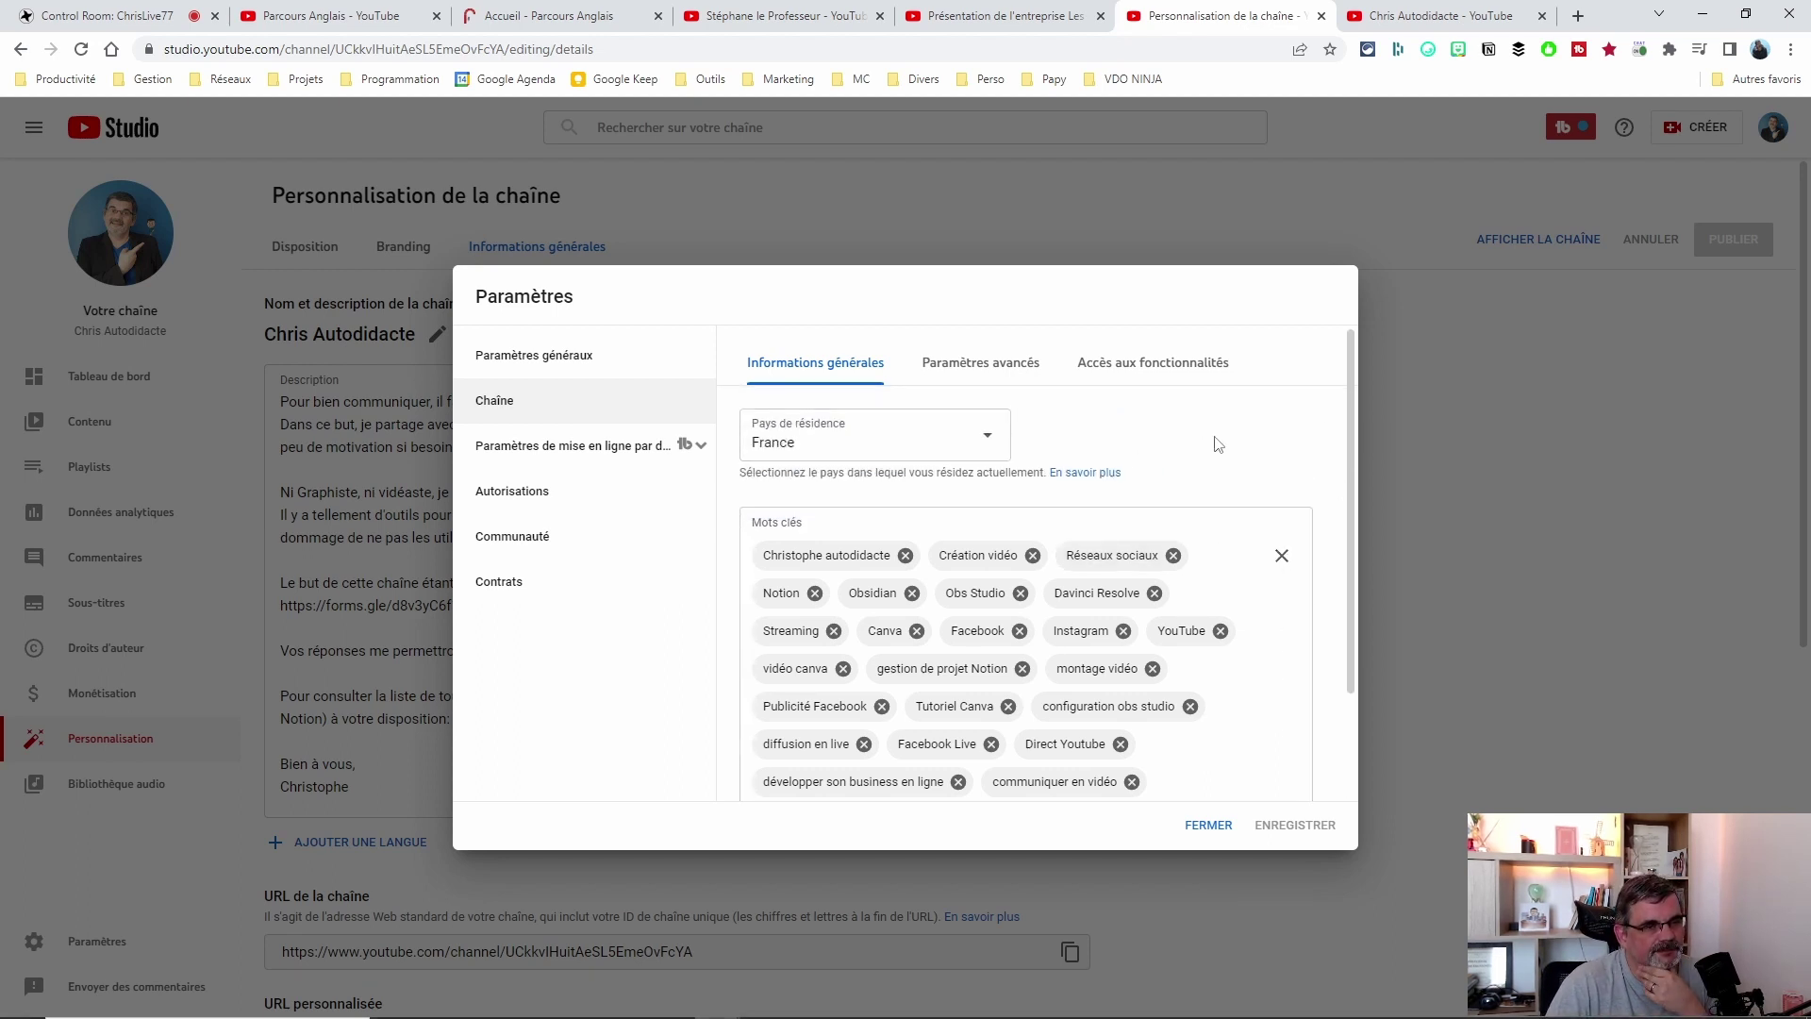
# Show Paramètres avancés and review audience (not made for kids), subtitles and subscriber-count options.
pyautogui.click(981, 366)
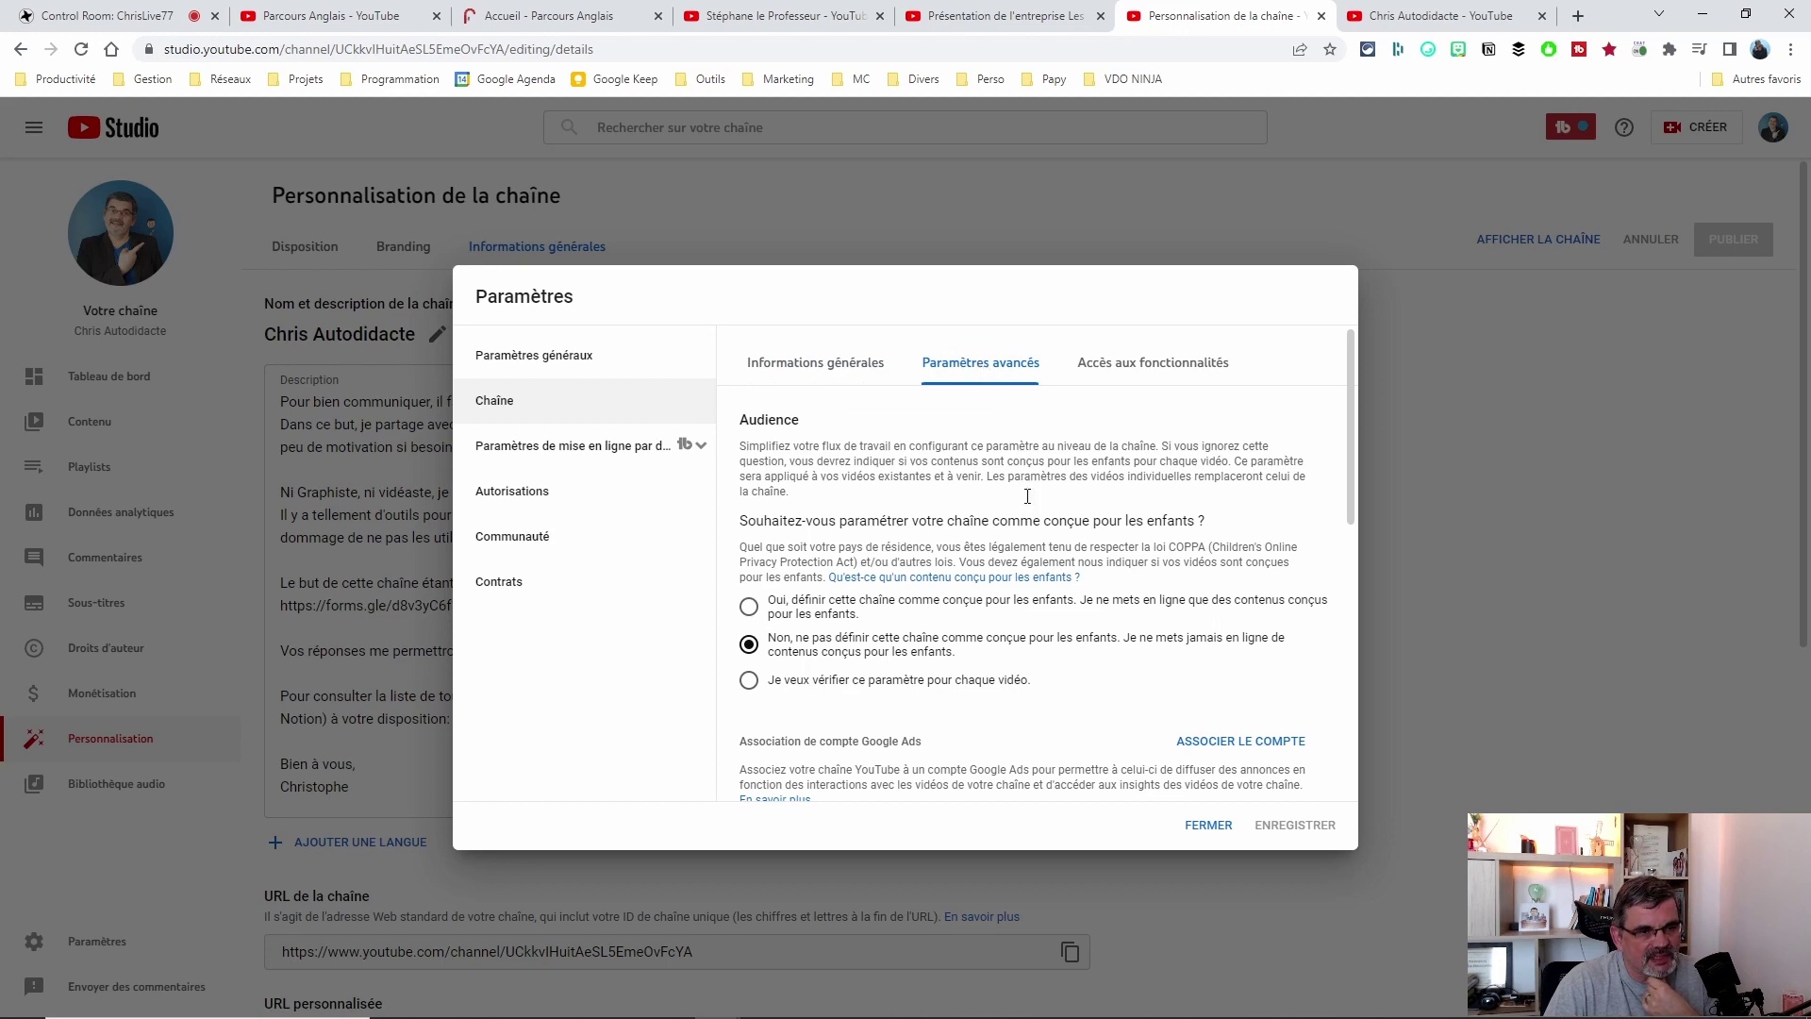
pyautogui.scroll(-5, 1059, 586)
pyautogui.scroll(4, 1059, 586)
pyautogui.scroll(1, 1059, 585)
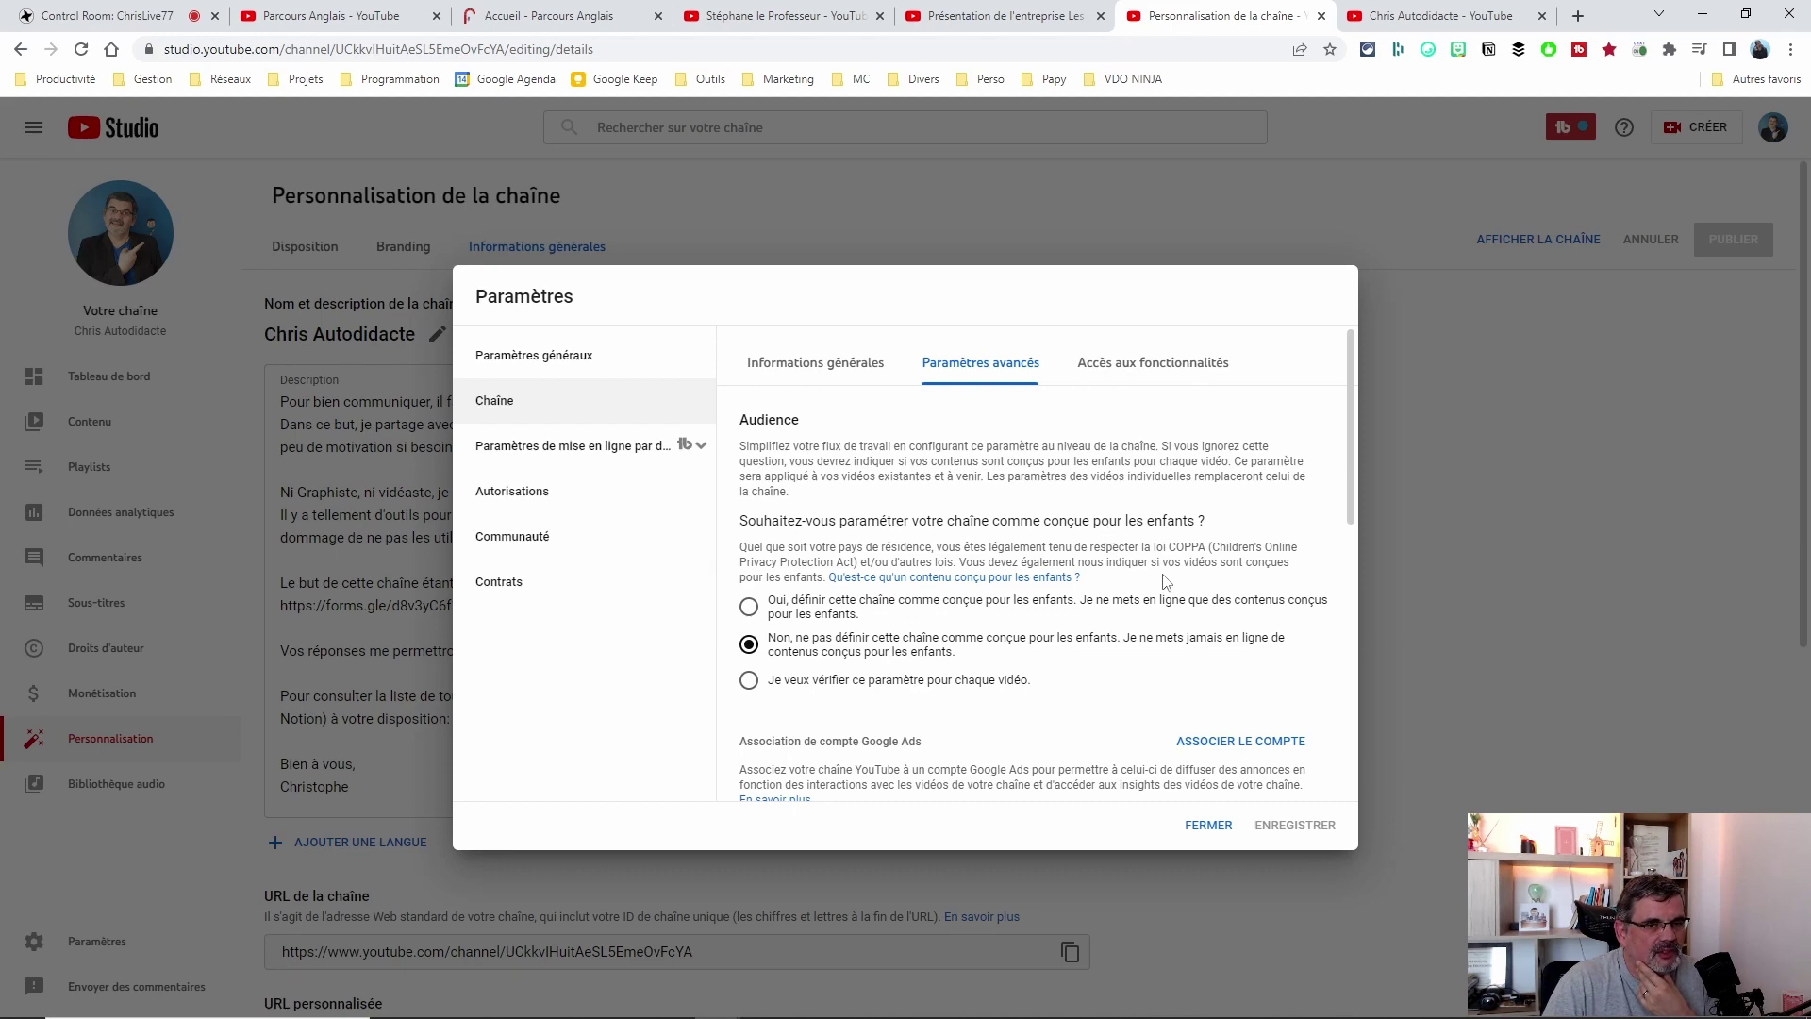
pyautogui.scroll(-3, 1170, 575)
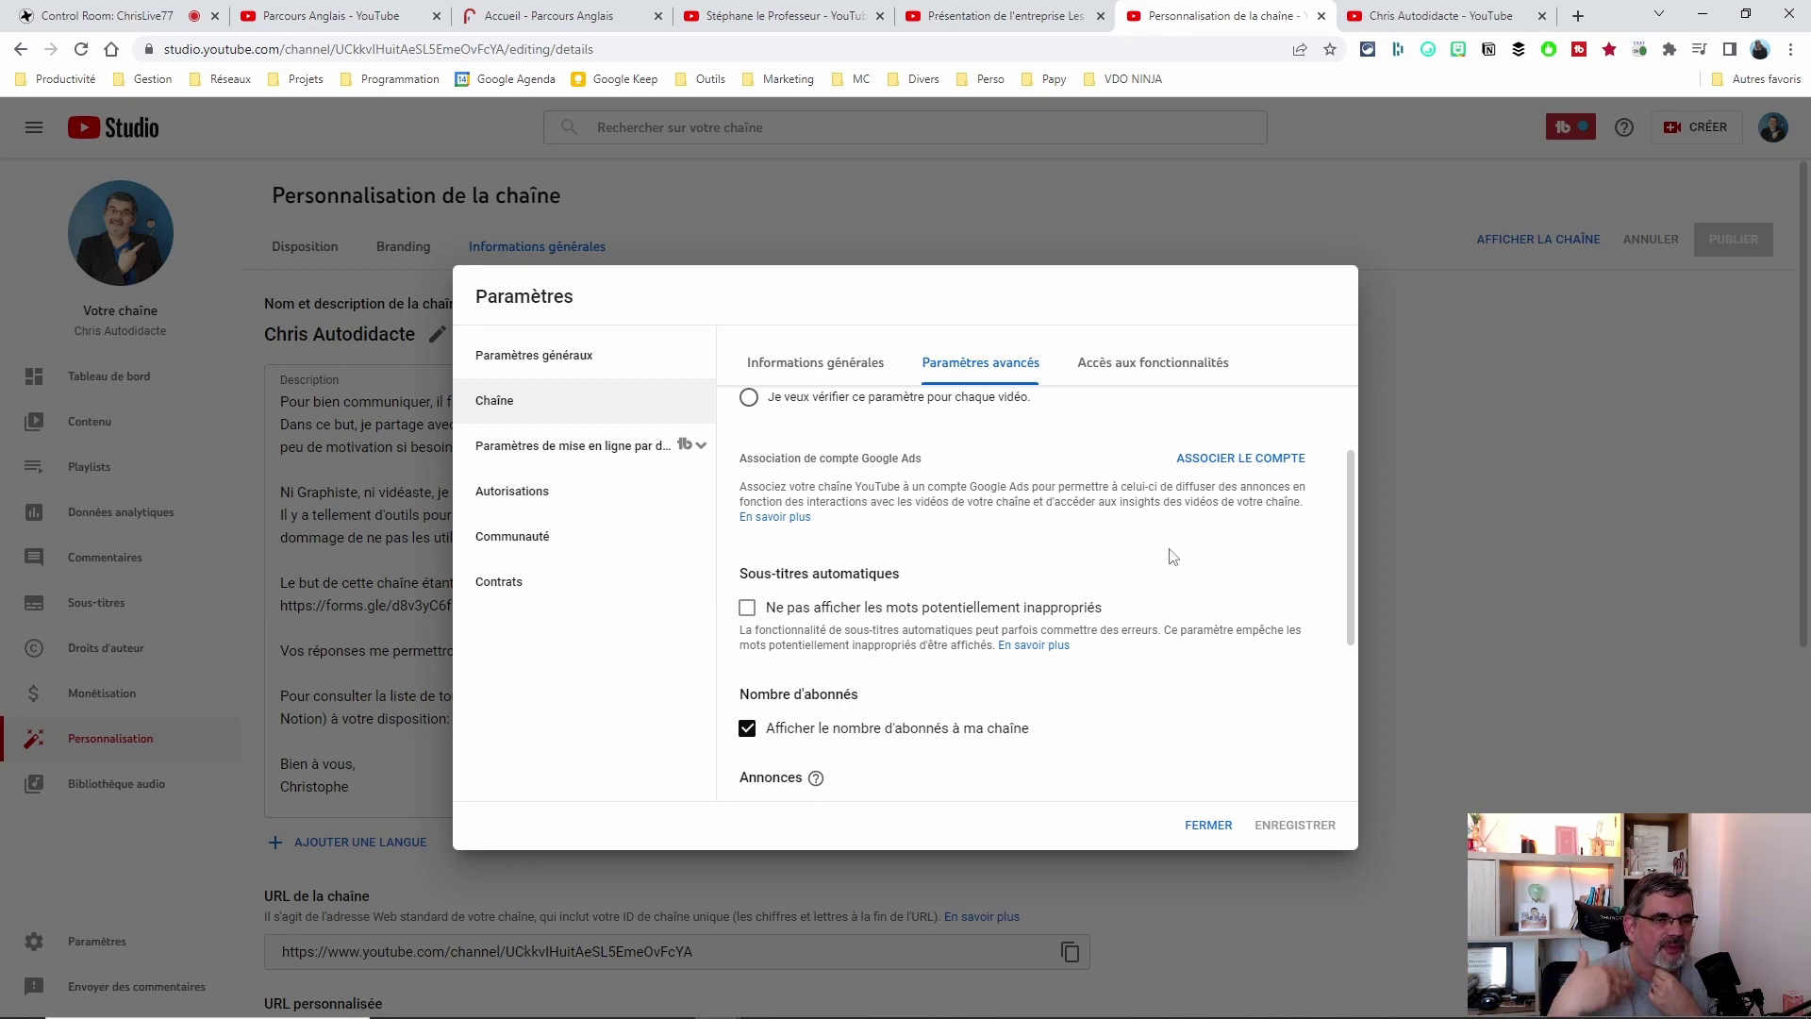
pyautogui.scroll(3, 1173, 555)
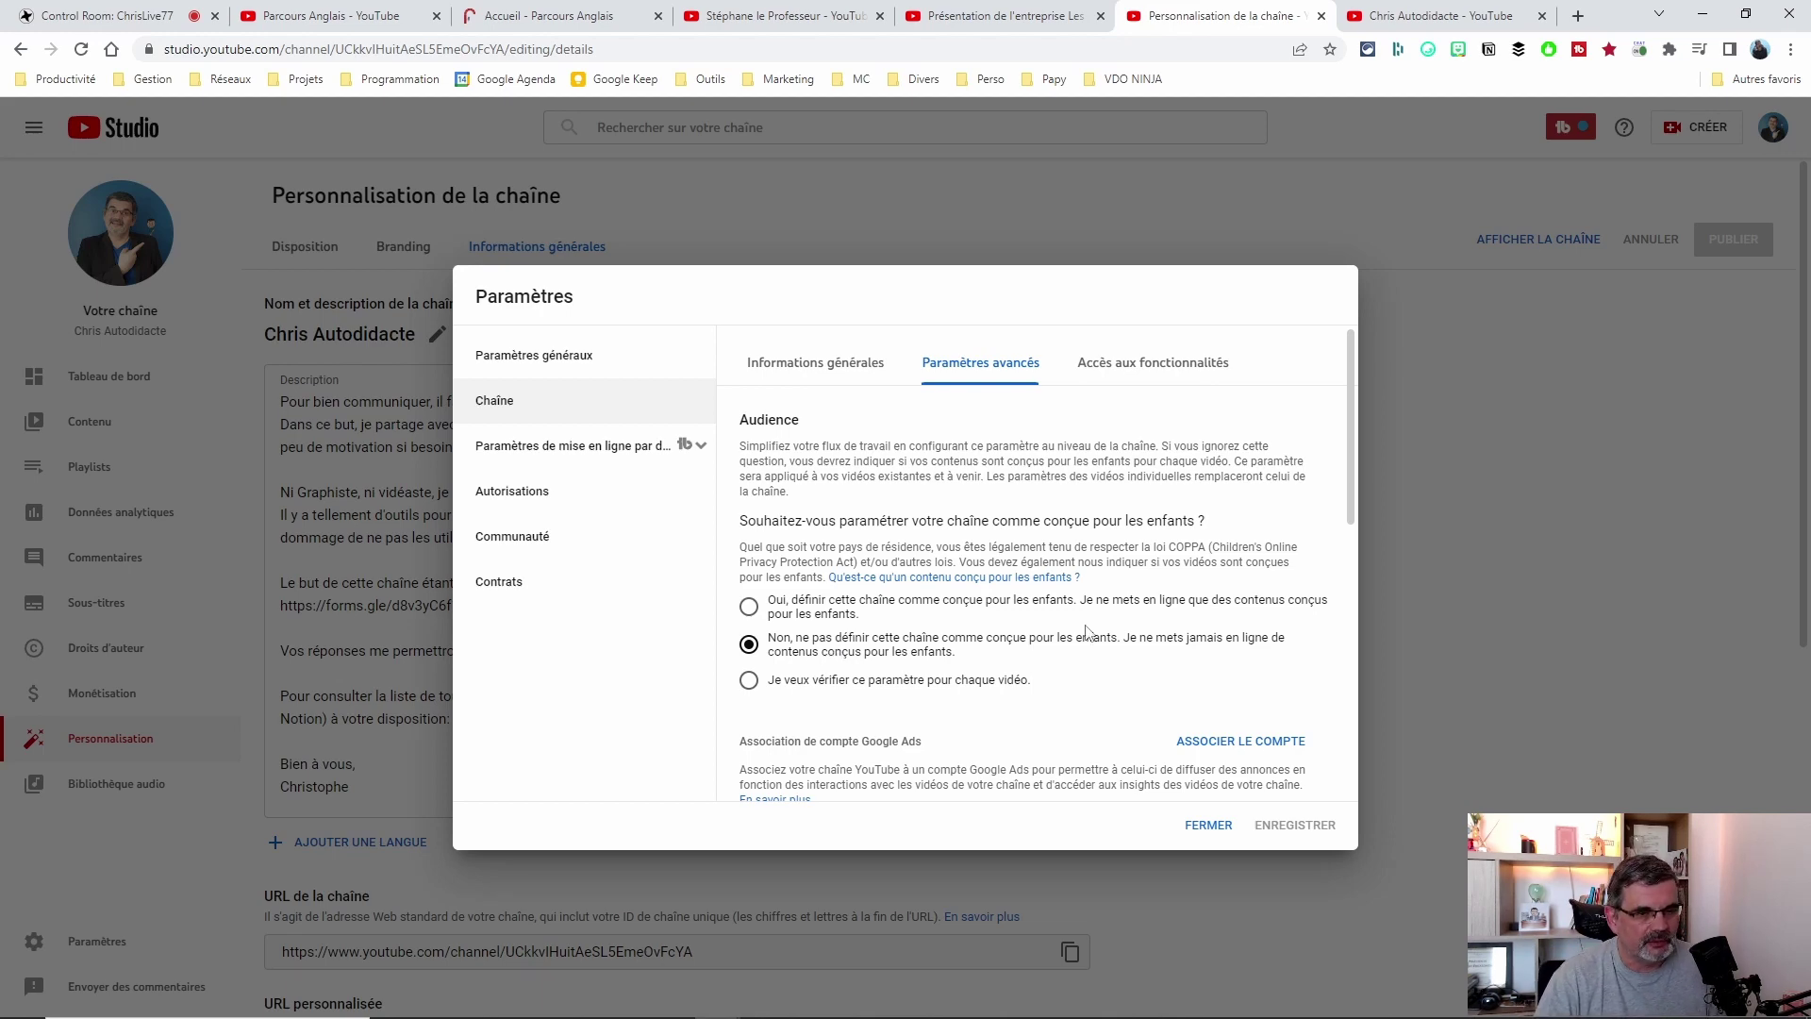
# Scroll the advanced channel settings down to Autres paramètres, then switch to another open YouTube tab.
pyautogui.scroll(-3, 1099, 627)
pyautogui.scroll(3, 1089, 542)
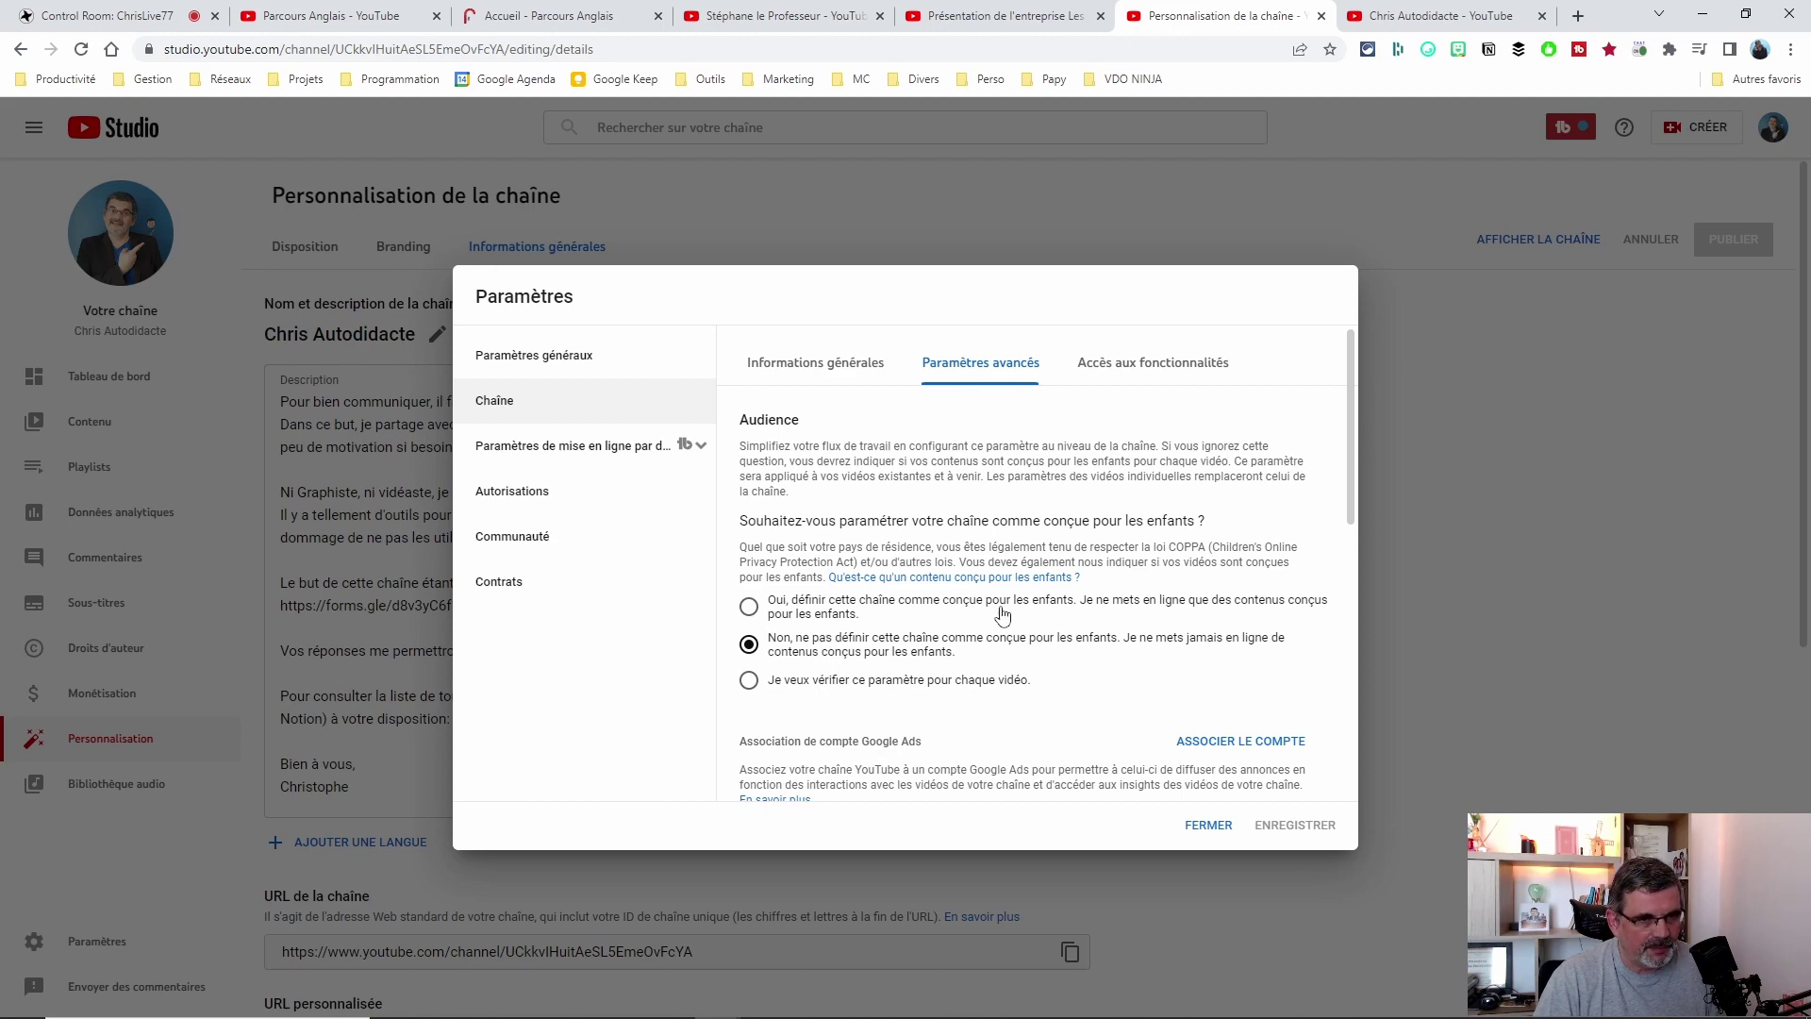
pyautogui.scroll(-5, 998, 614)
pyautogui.scroll(3, 1023, 528)
pyautogui.scroll(-1, 1031, 528)
pyautogui.scroll(-1, 1047, 533)
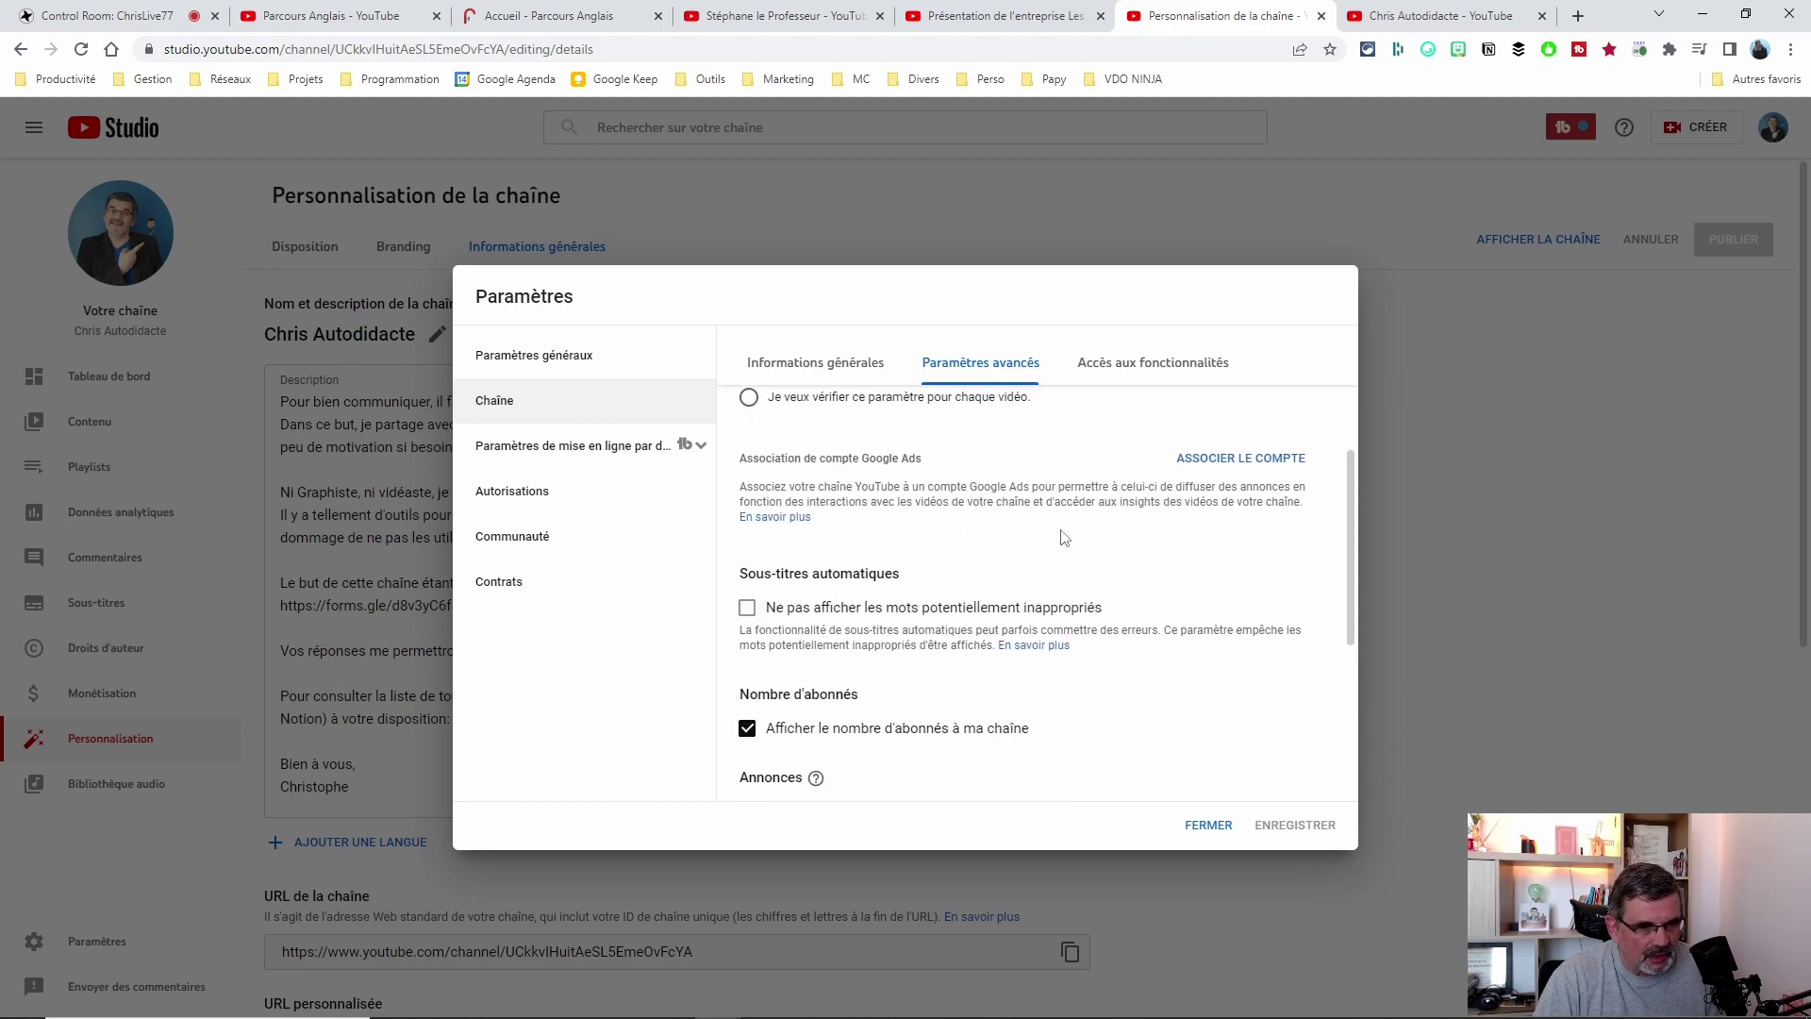
pyautogui.scroll(-1, 825, 613)
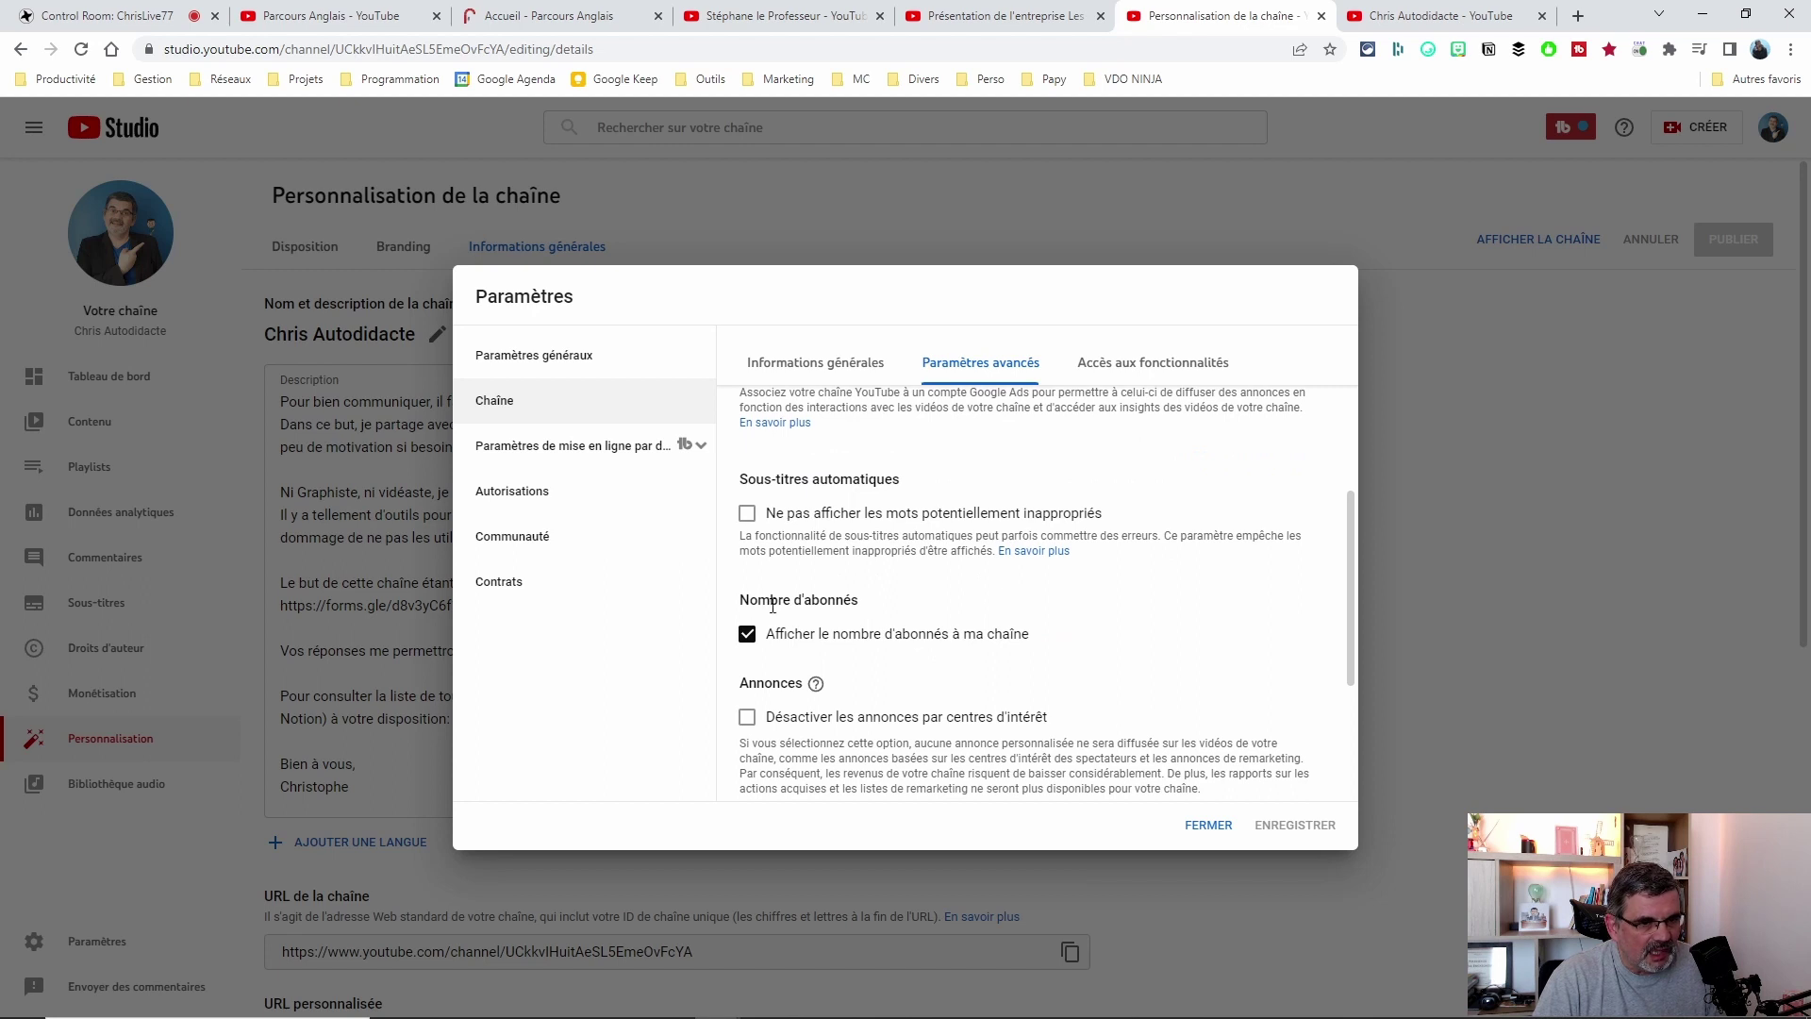
pyautogui.scroll(-3, 792, 650)
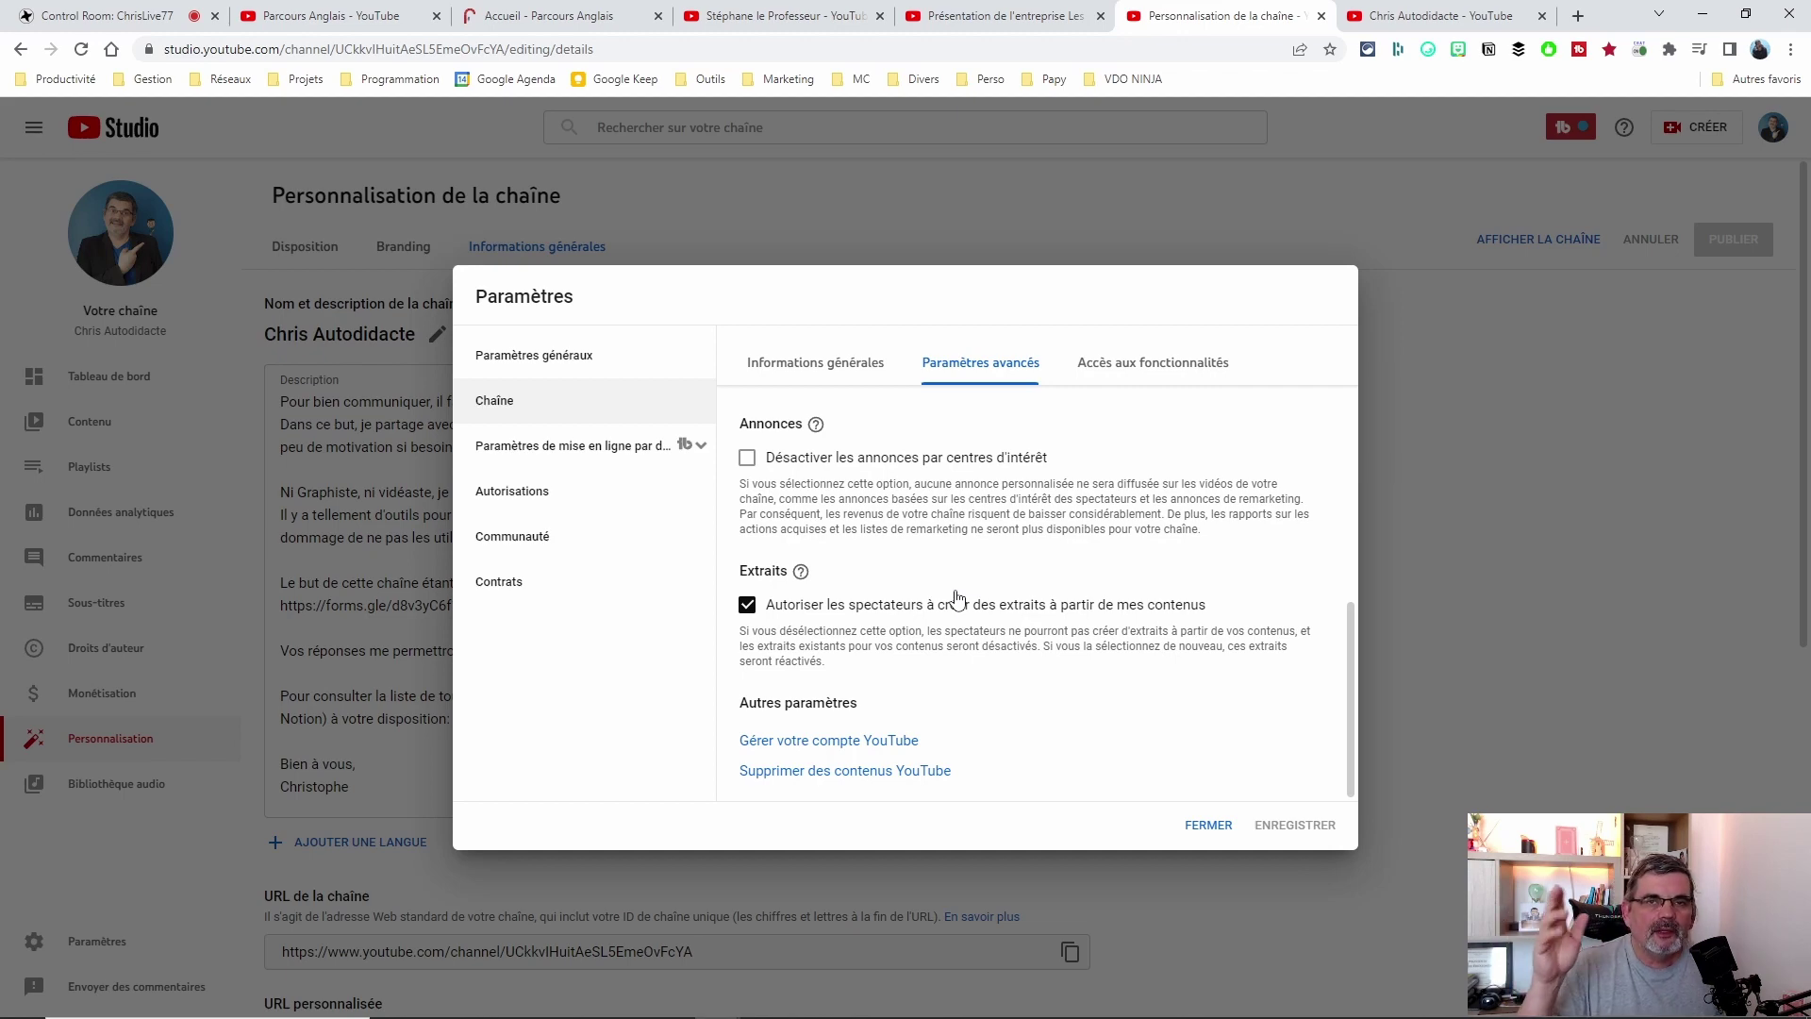
pyautogui.click(585, 19)
# Go back to the 'Mettre un lien en bio sur Instagram' video and start an Extrait clip.
pyautogui.click(773, 16)
pyautogui.hotkey('alt', 'Left')
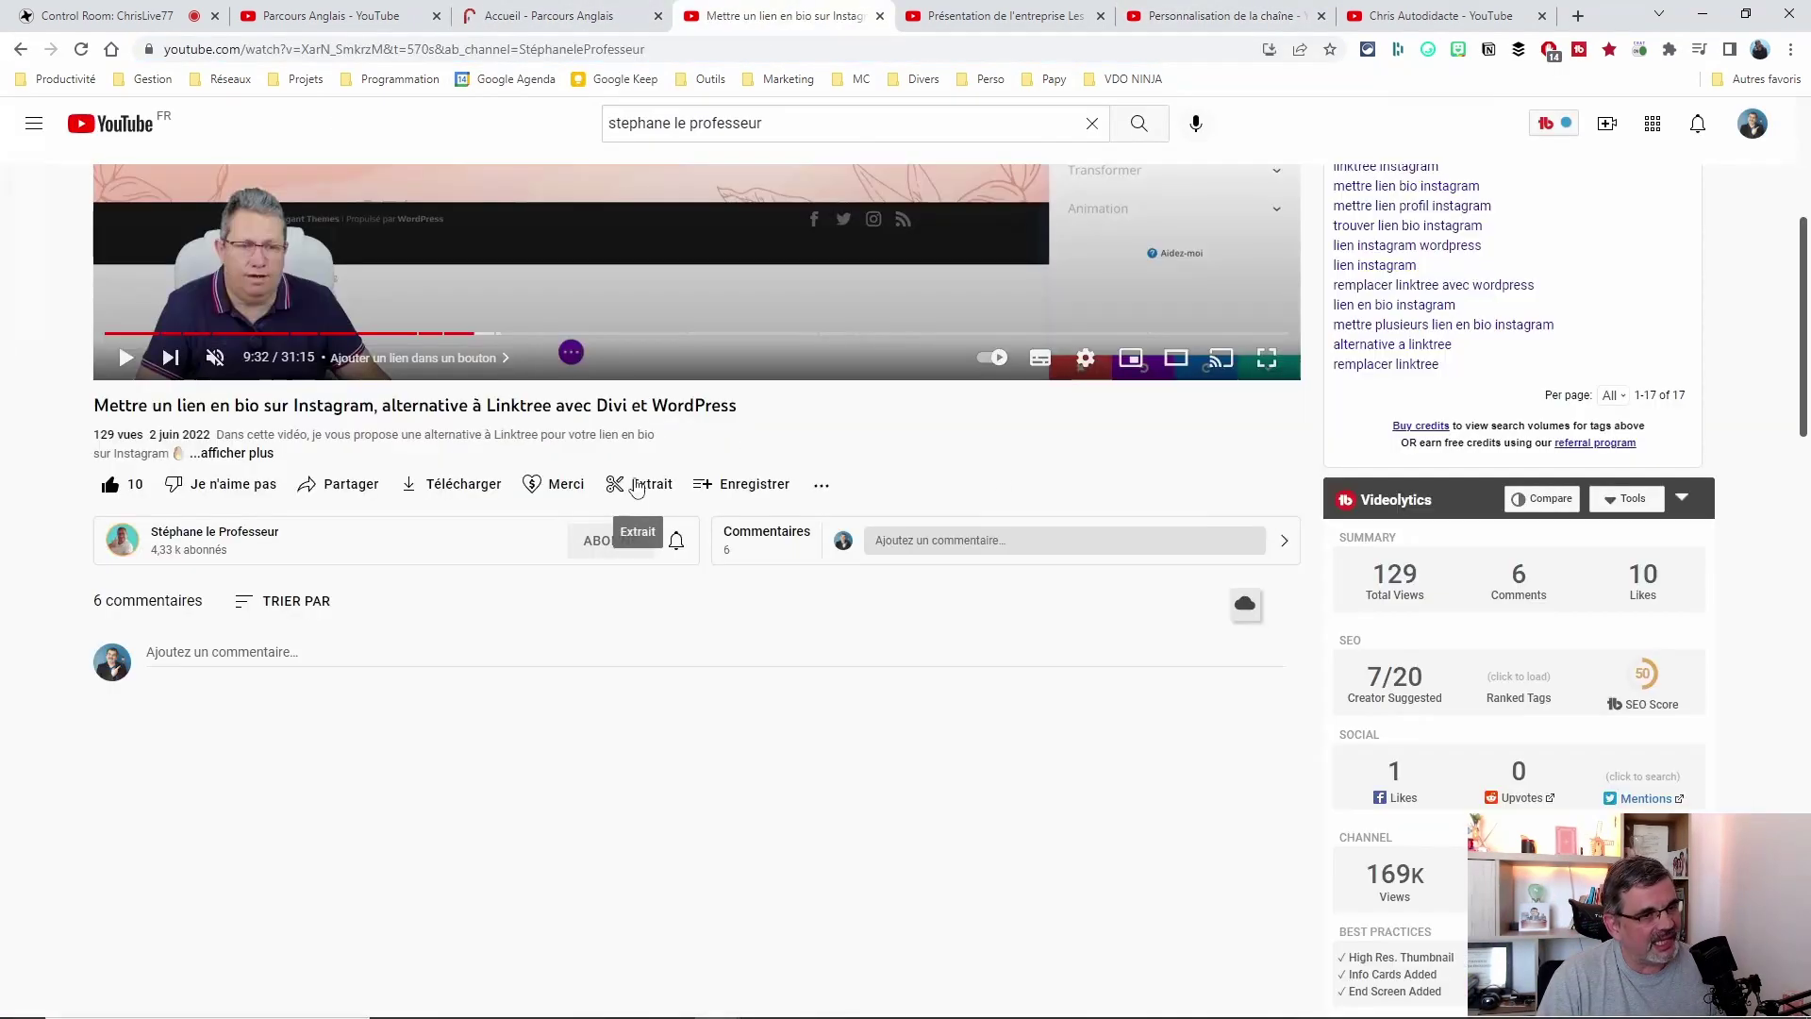
pyautogui.scroll(2, 748, 471)
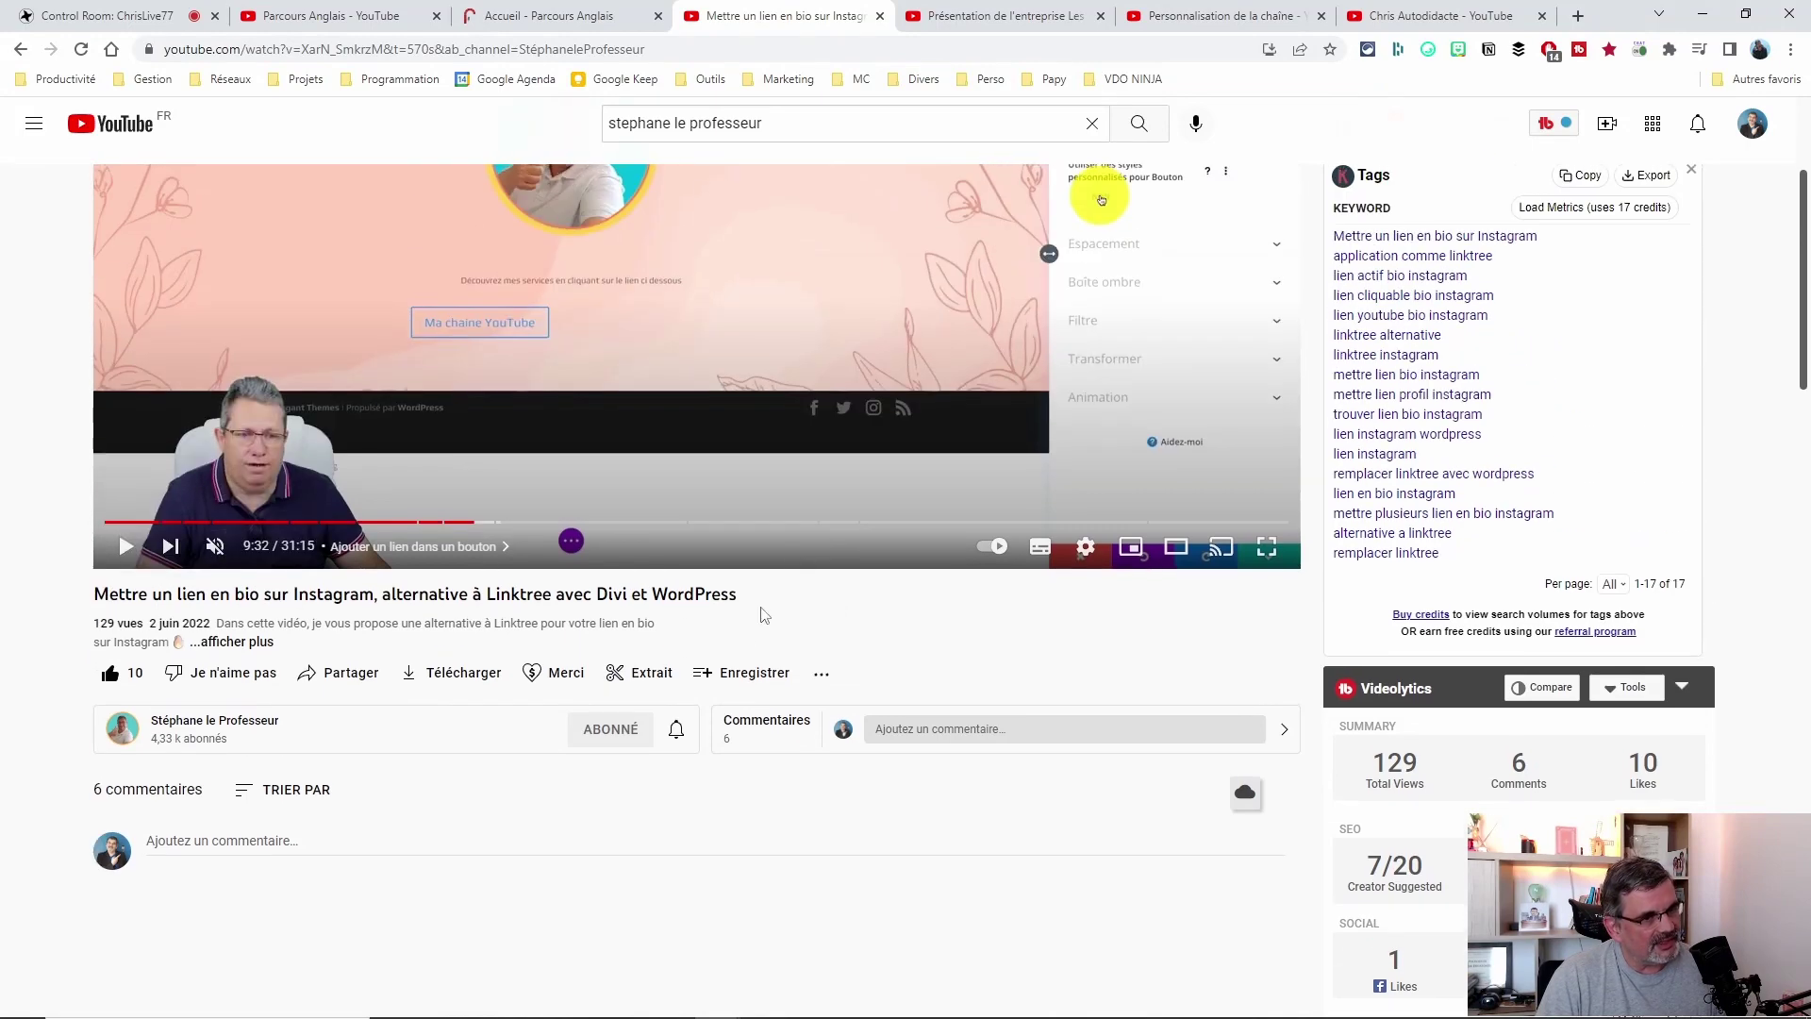
pyautogui.click(641, 672)
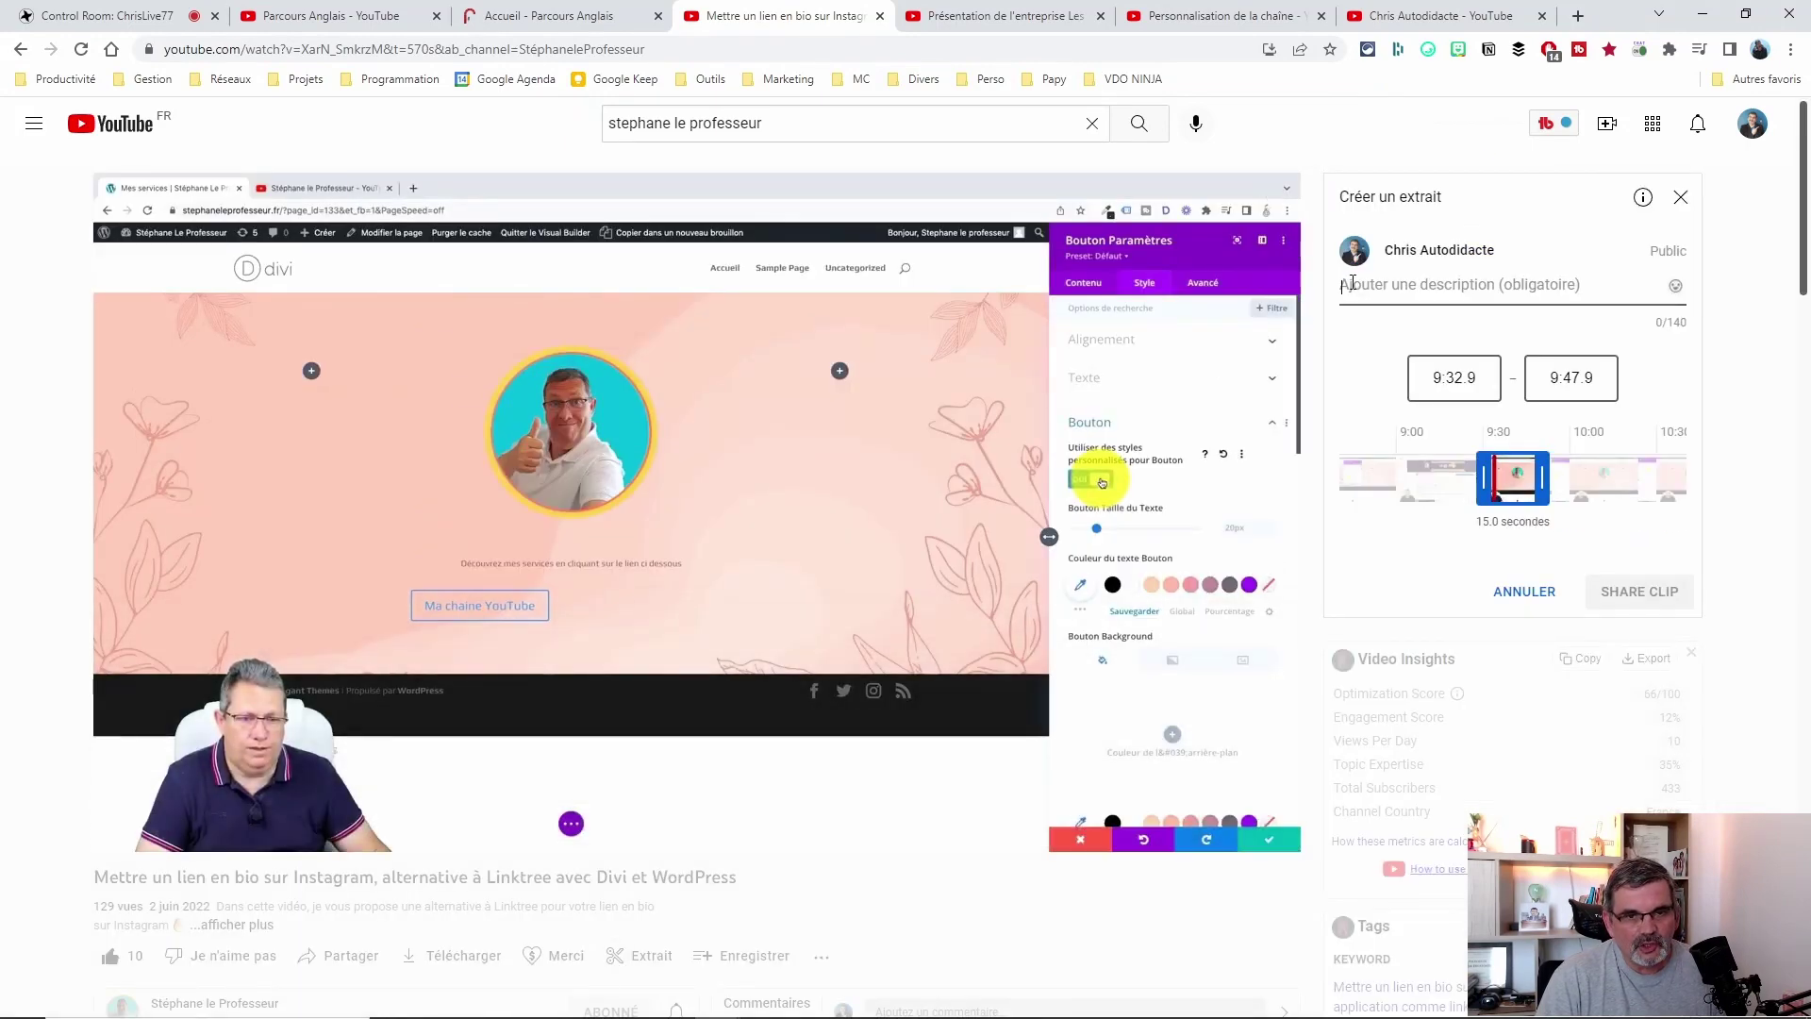
# Set the clip to run from 2:45 to 3:45.
pyautogui.click(1452, 378)
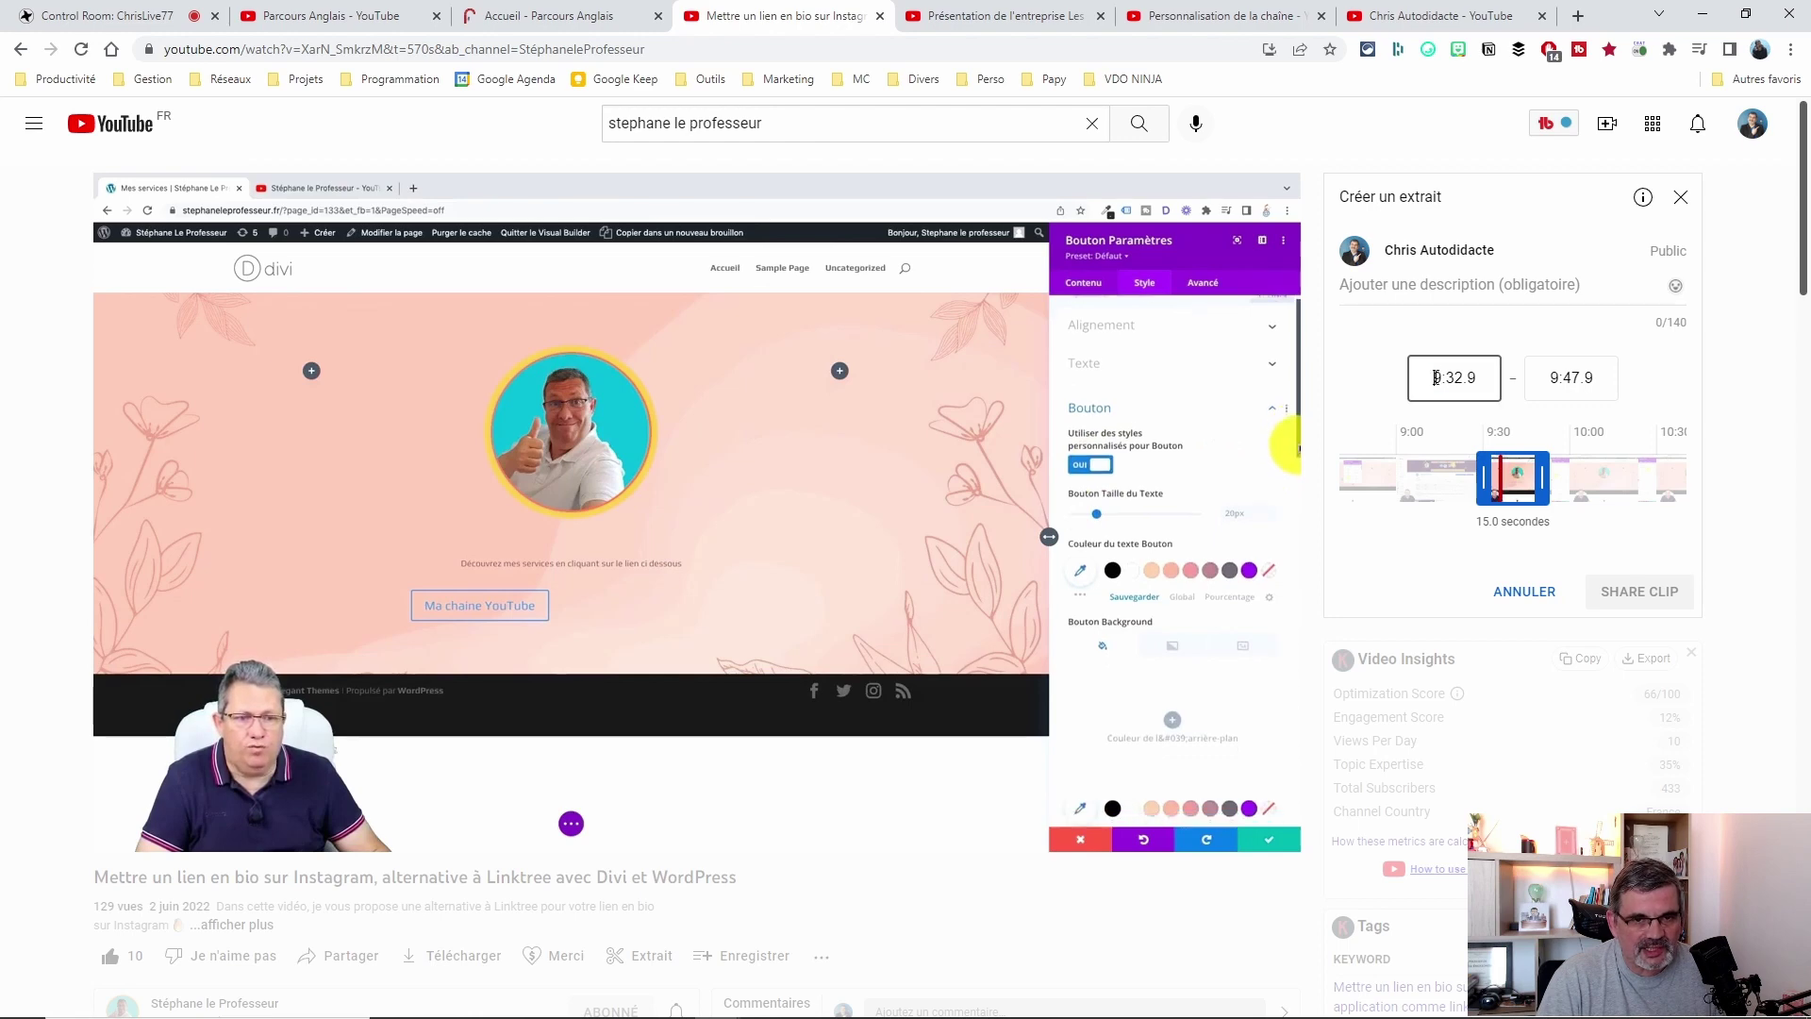
pyautogui.click(1555, 376)
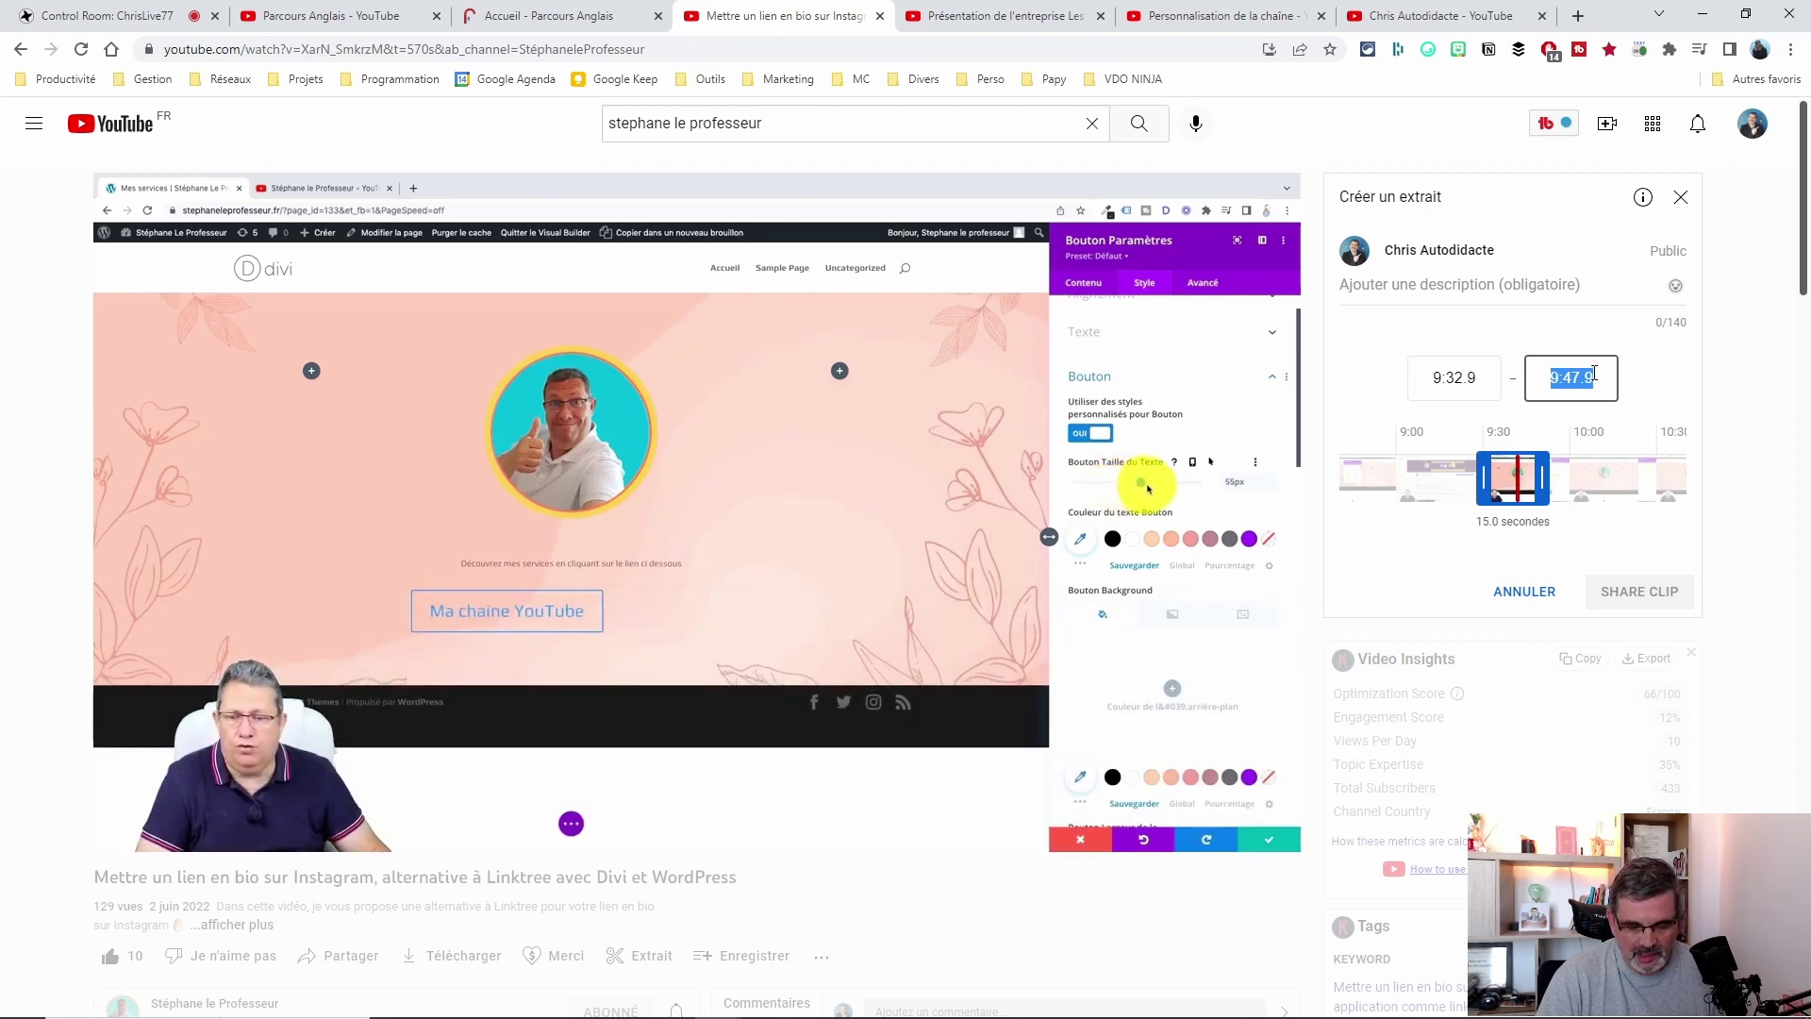
pyautogui.write('10:45')
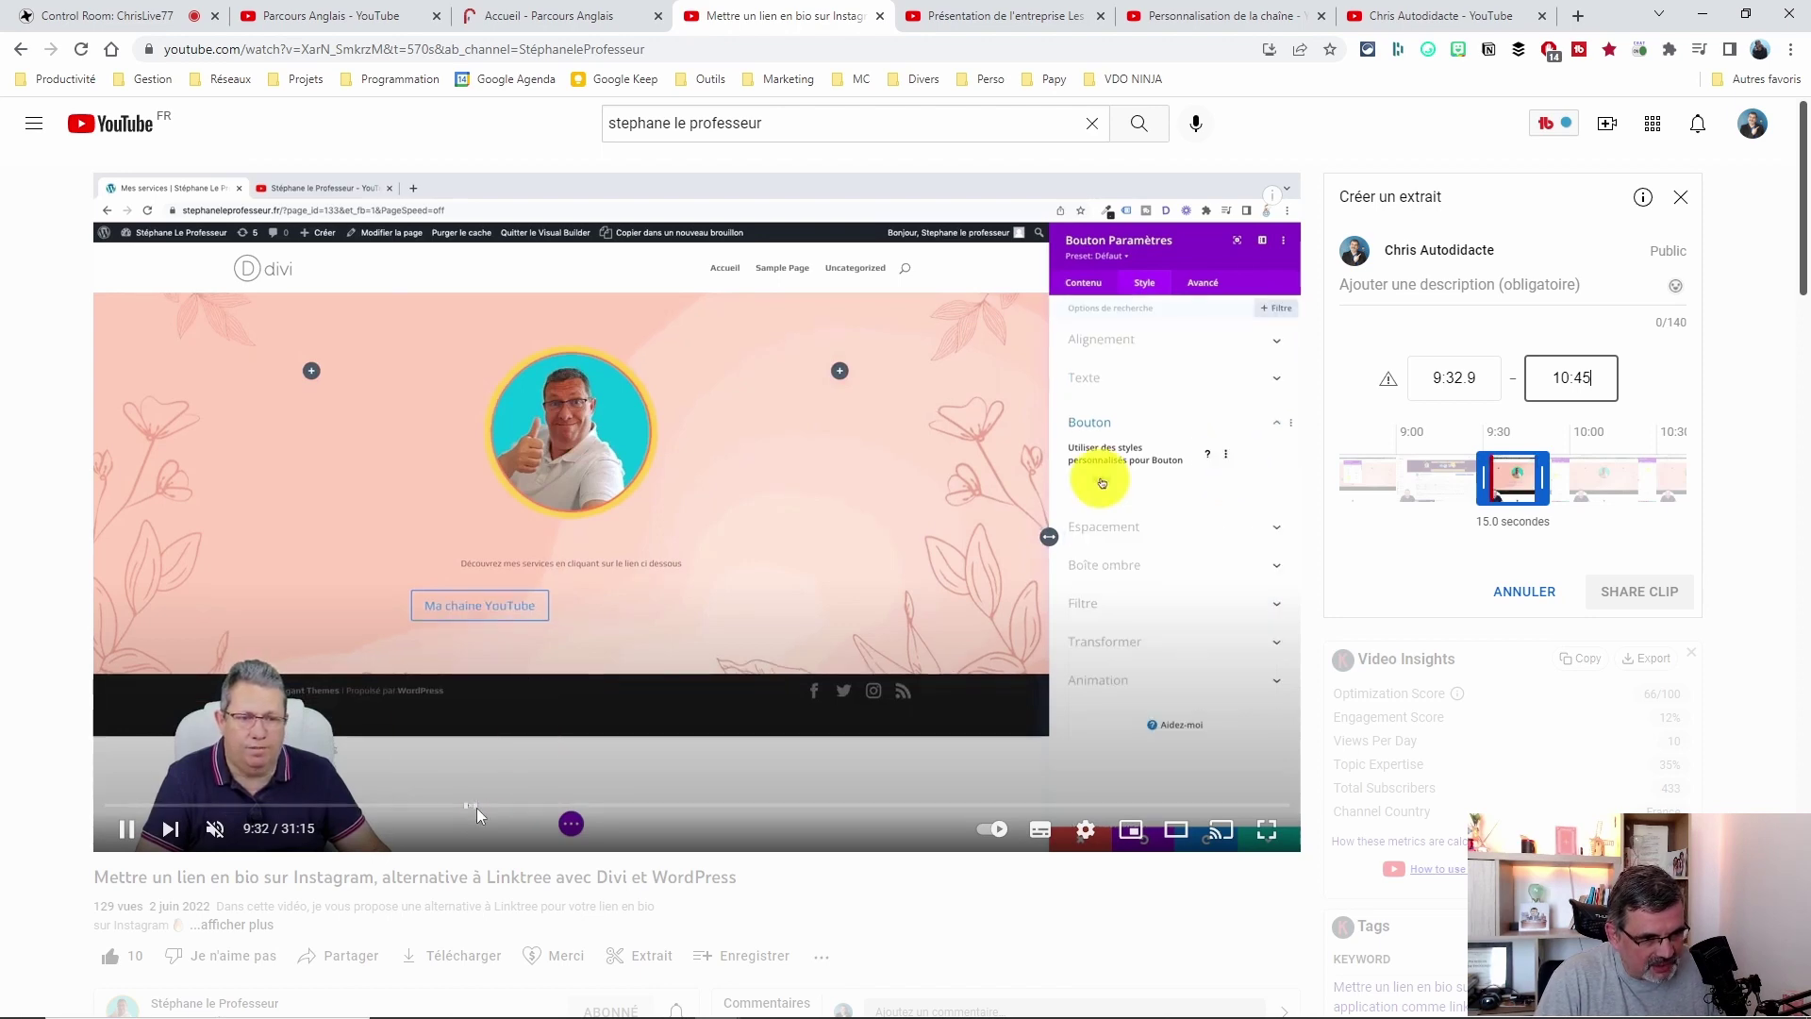
pyautogui.click(1453, 372)
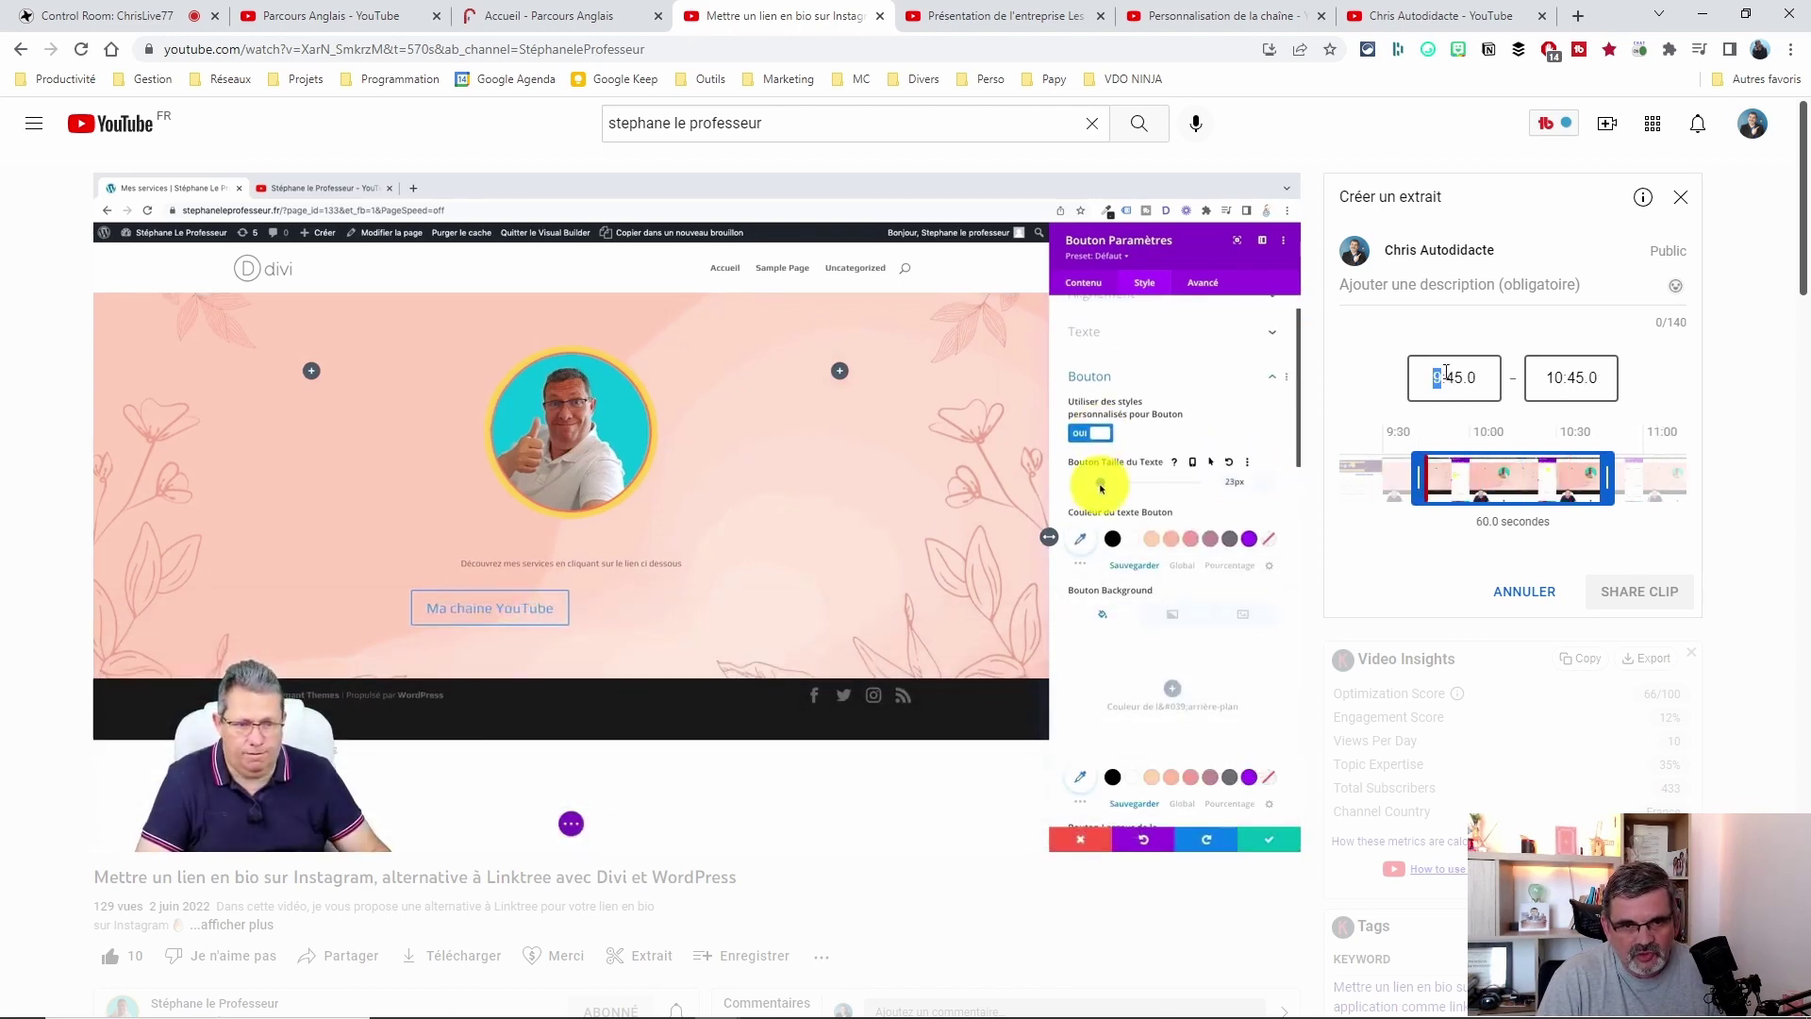
pyautogui.write('2')
pyautogui.press('Tab')
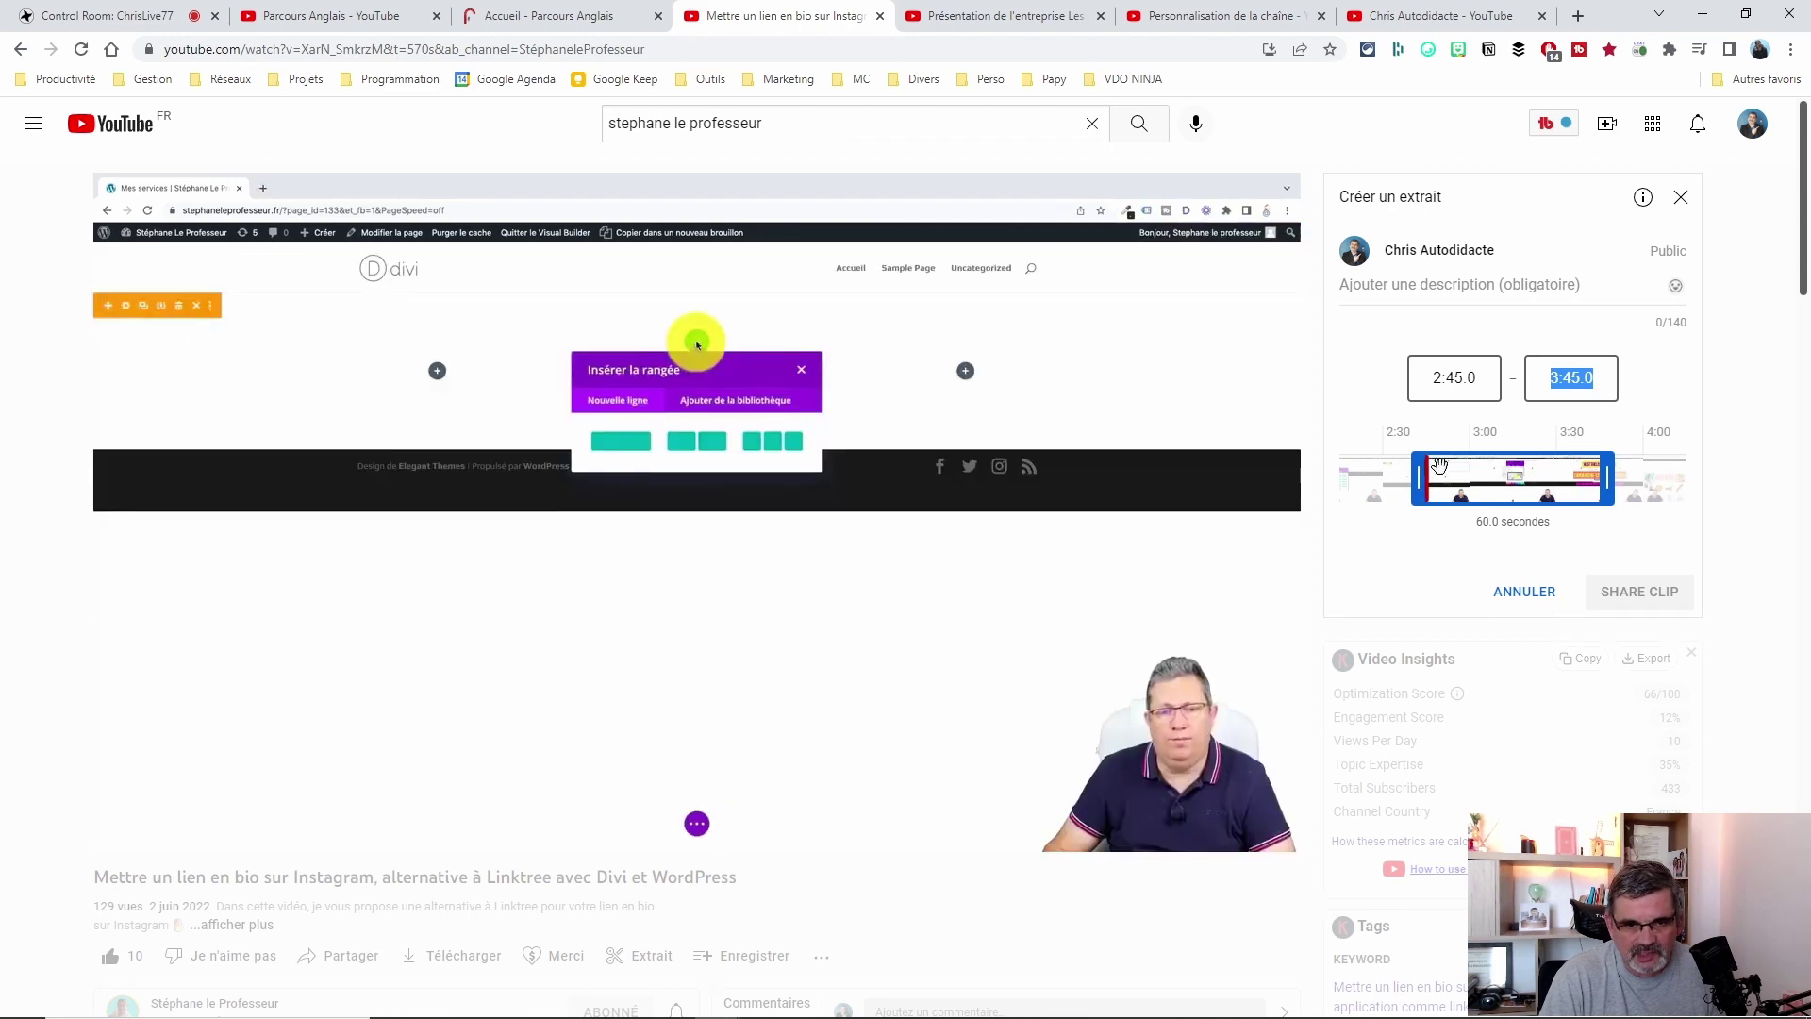
pyautogui.scroll(-1, 604, 679)
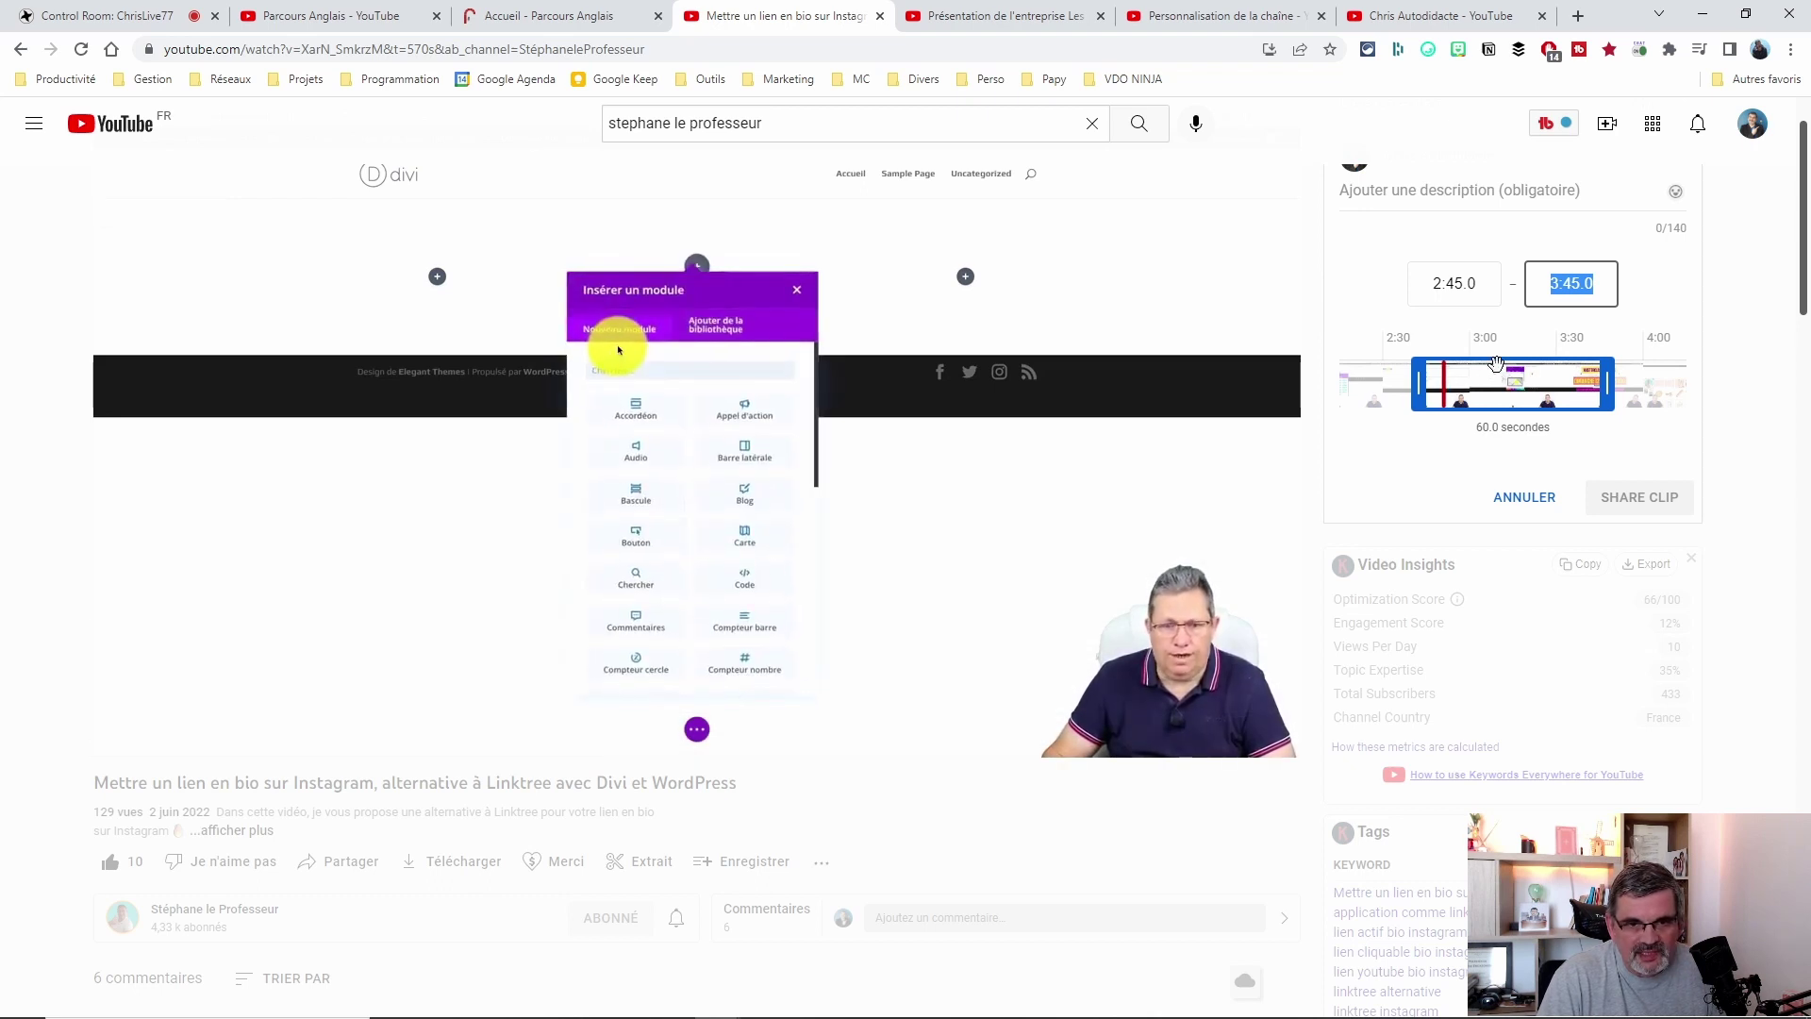
pyautogui.scroll(1, 1448, 333)
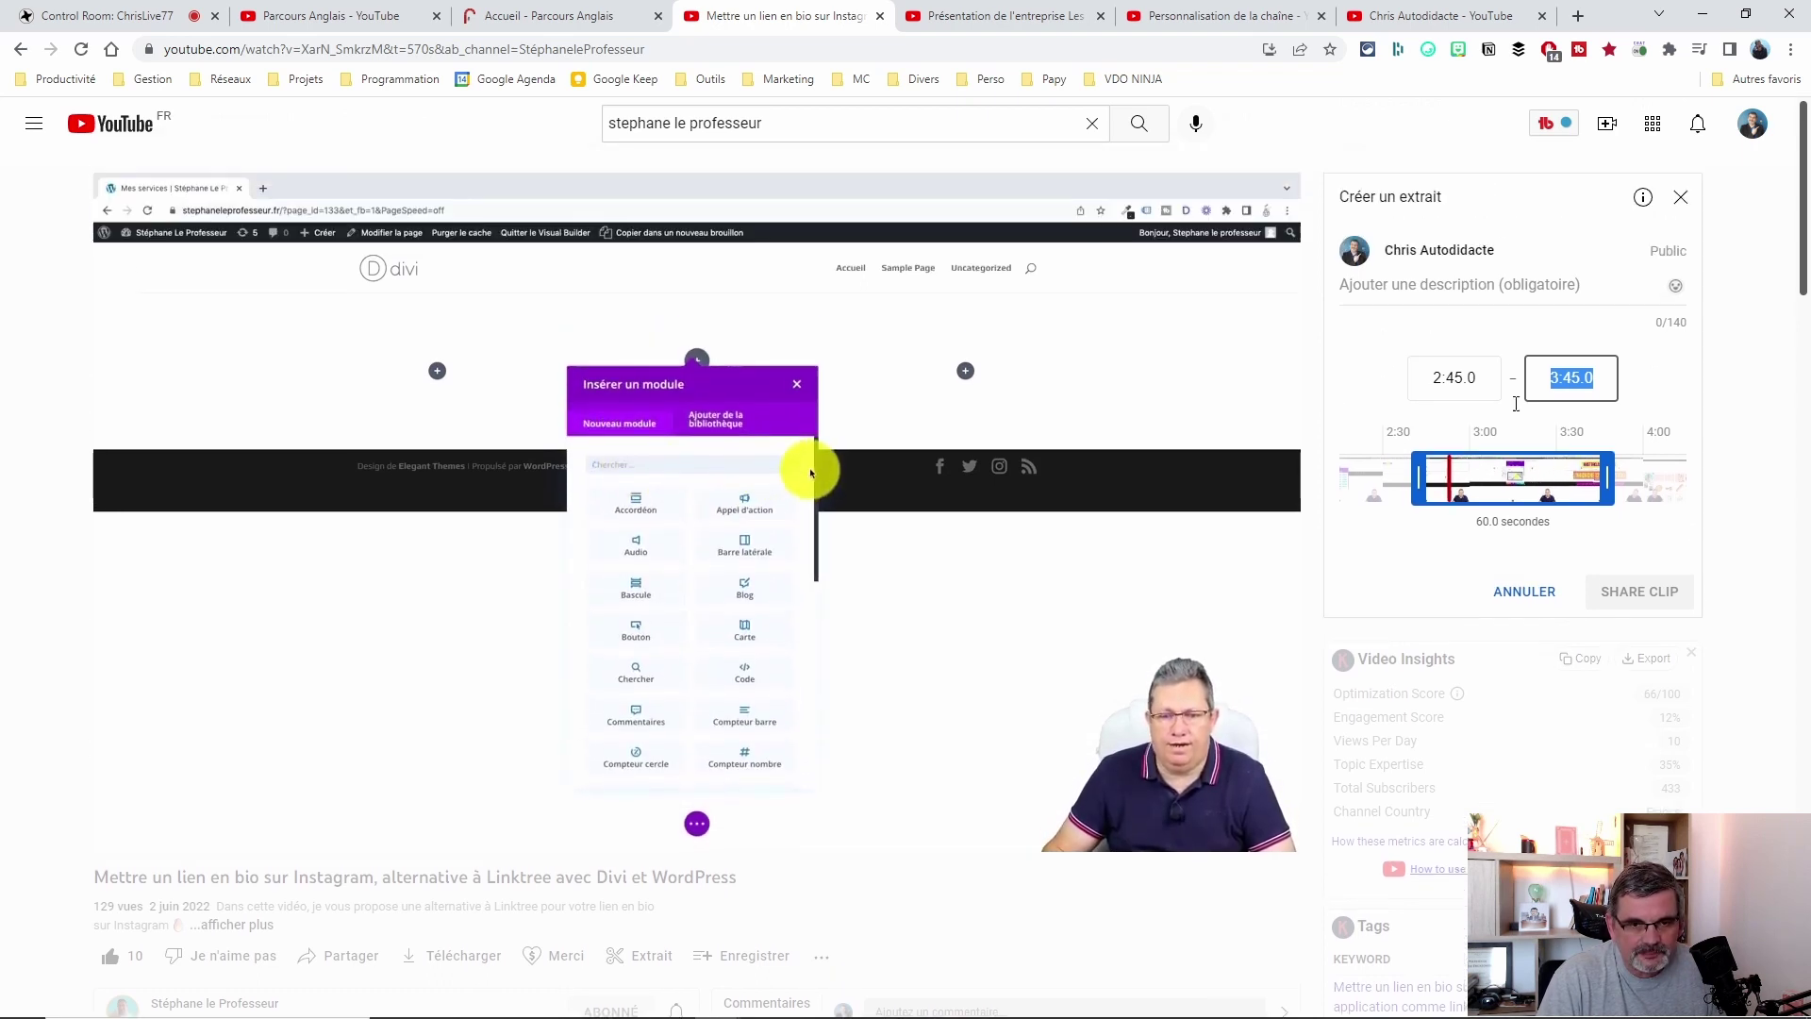
pyautogui.moveTo(1612, 475)
pyautogui.mouseDown()
pyautogui.moveTo(1468, 480)
pyautogui.moveTo(1619, 481)
pyautogui.mouseUp()
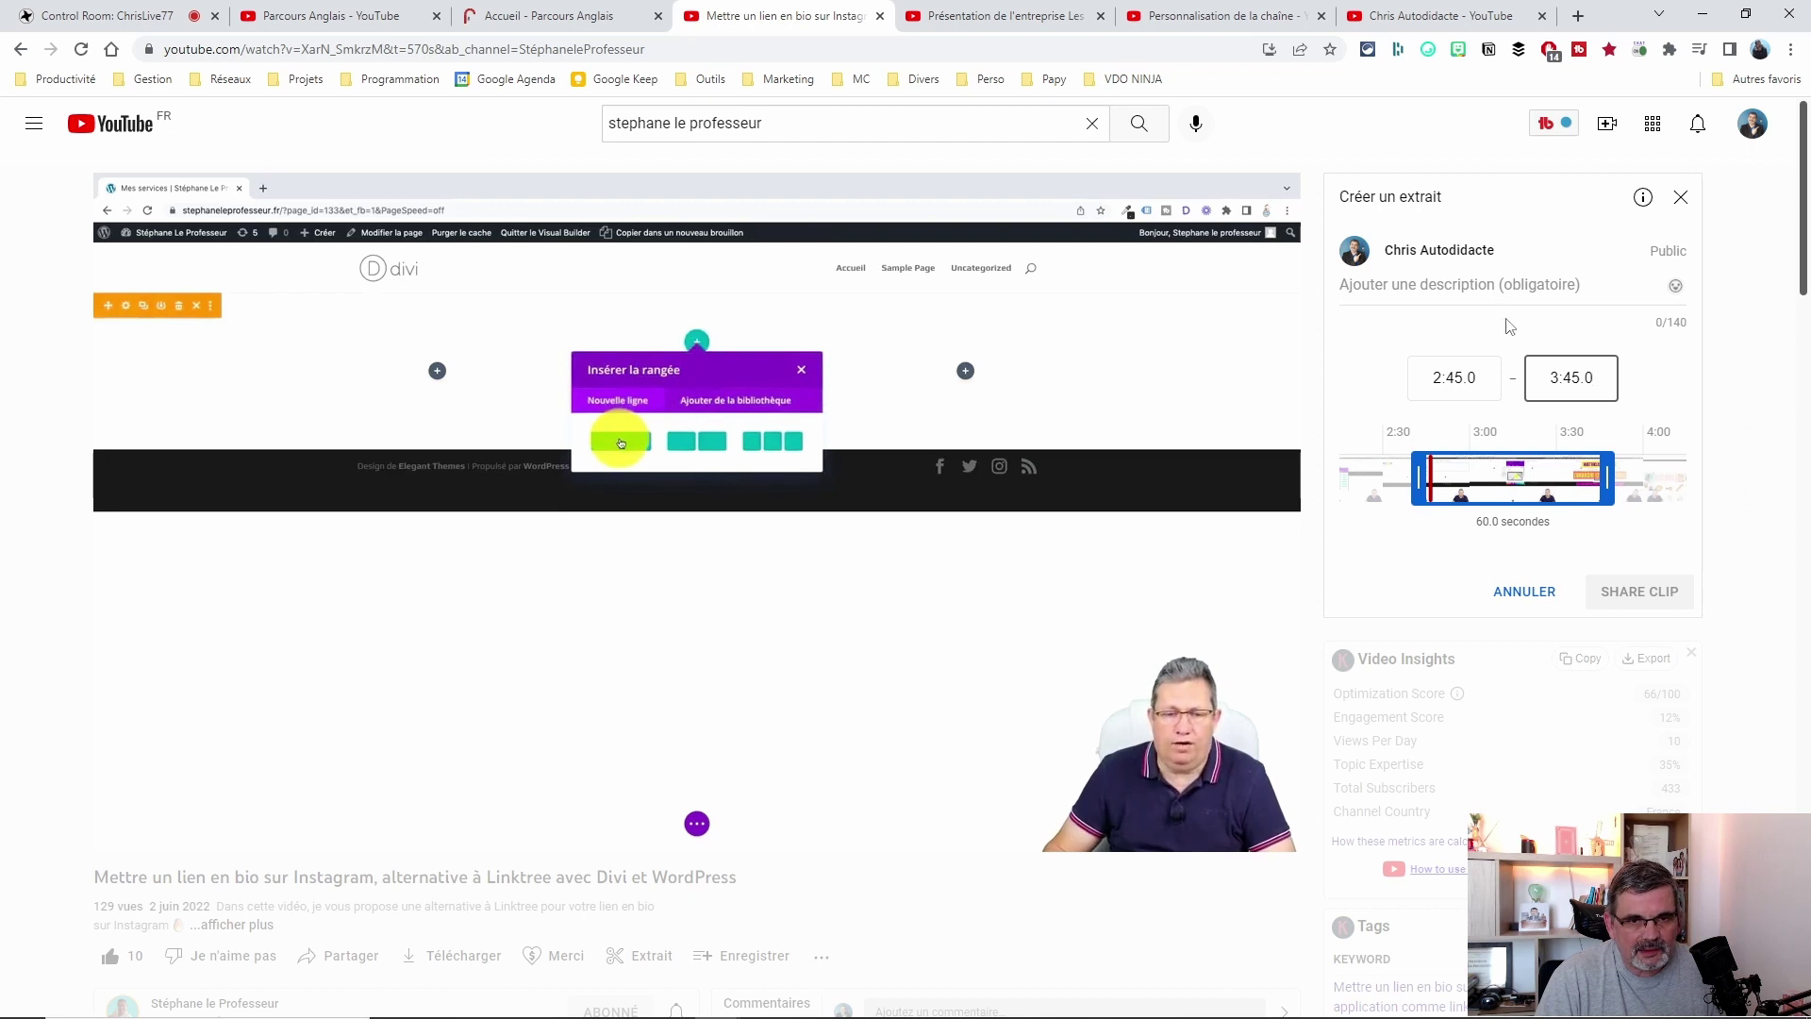
# Describe the clip as "super passage ! :)" and share it.
pyautogui.click(1384, 287)
pyautogui.write('super ')
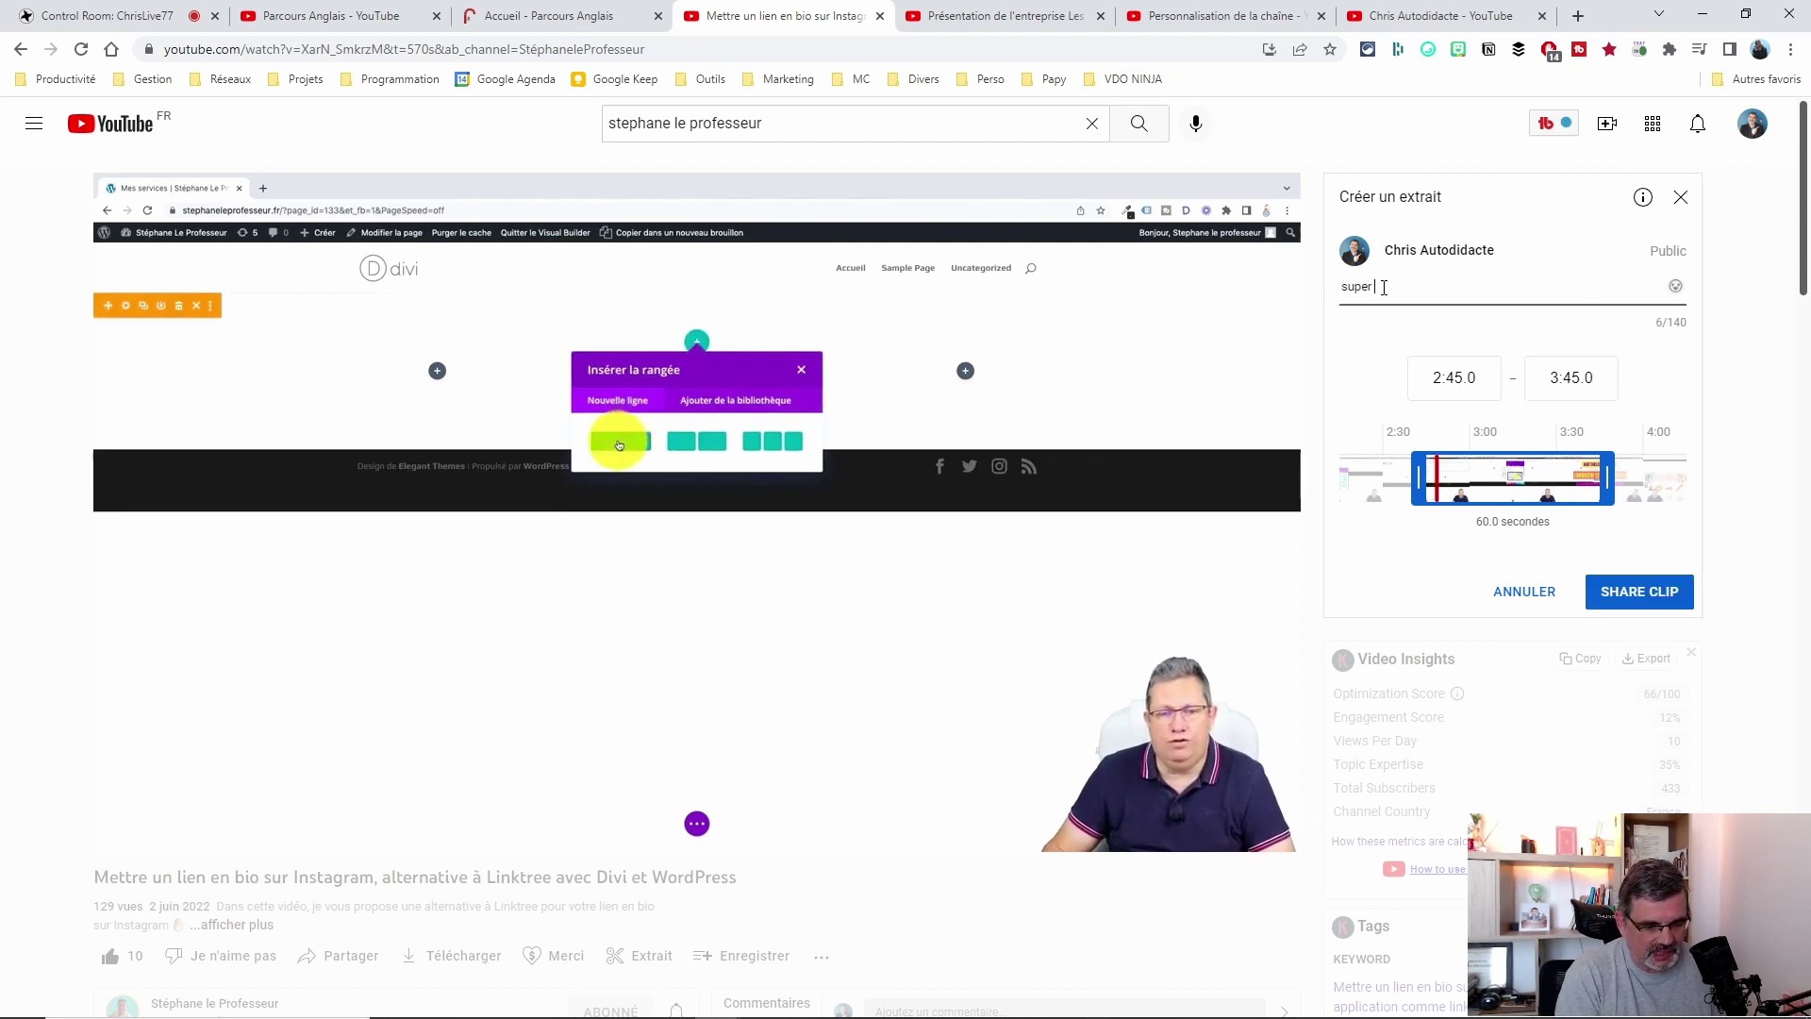
pyautogui.write('passage ! :)')
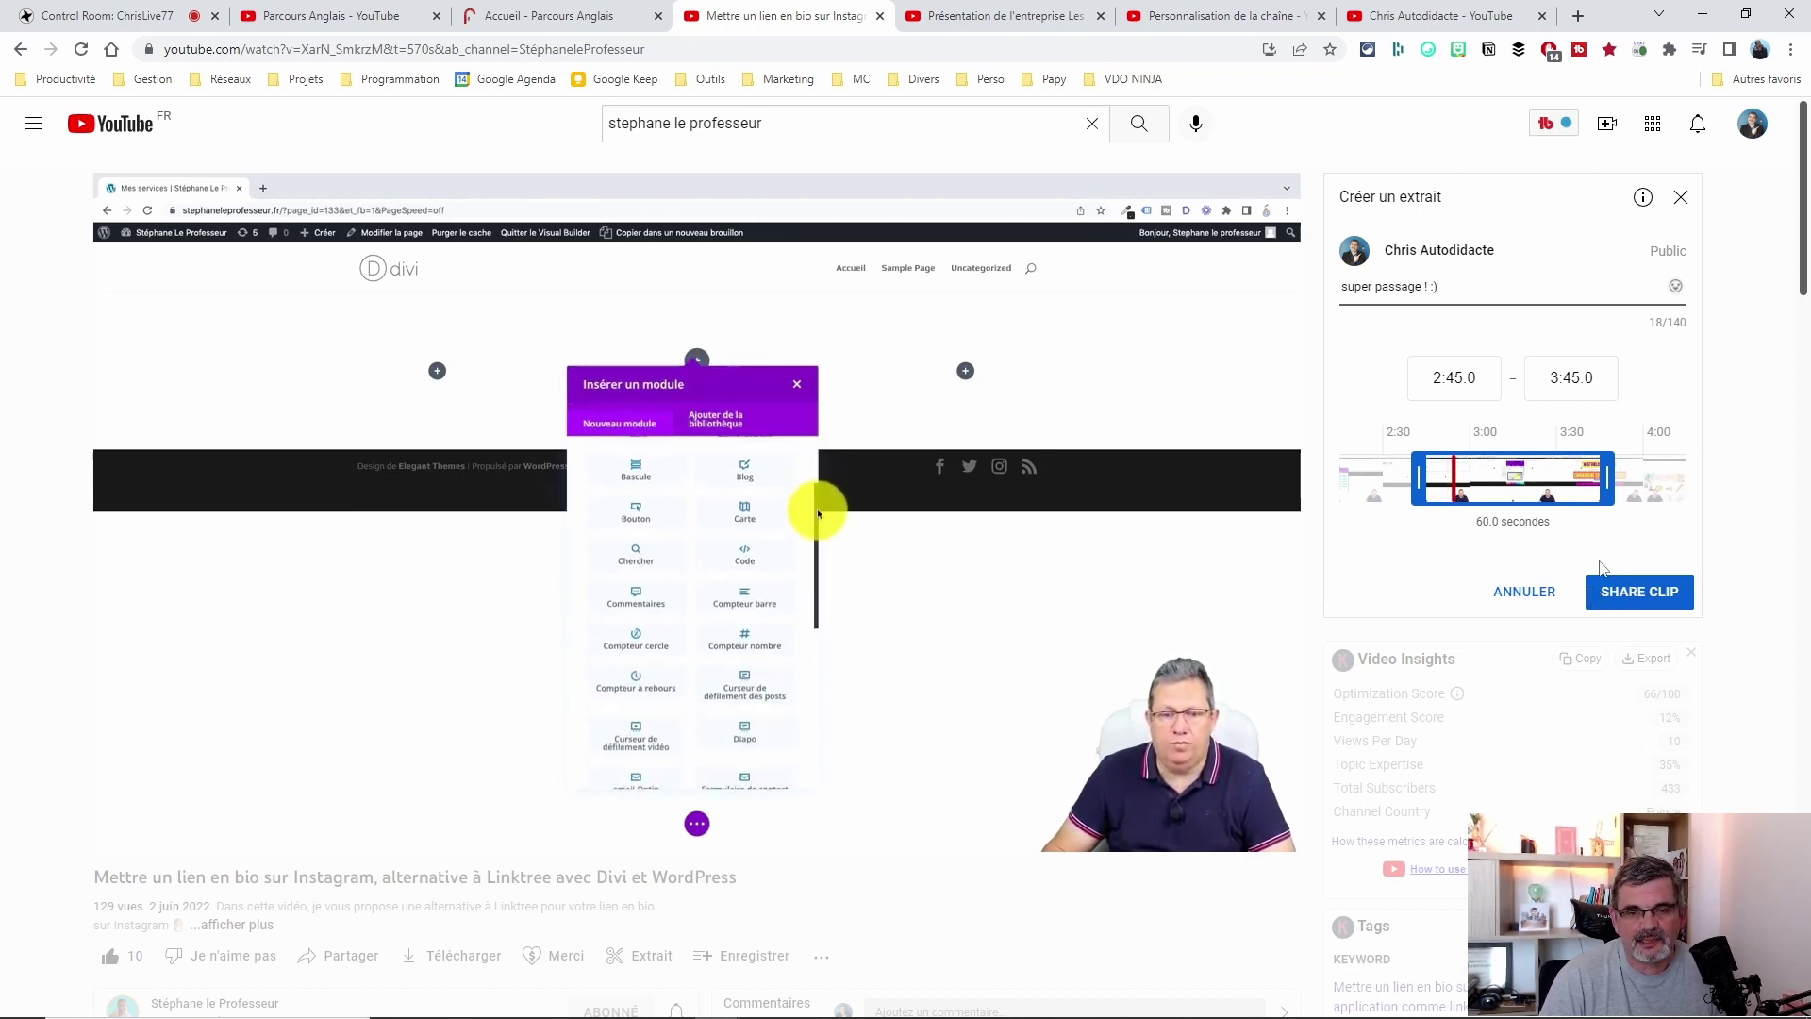
pyautogui.click(1621, 600)
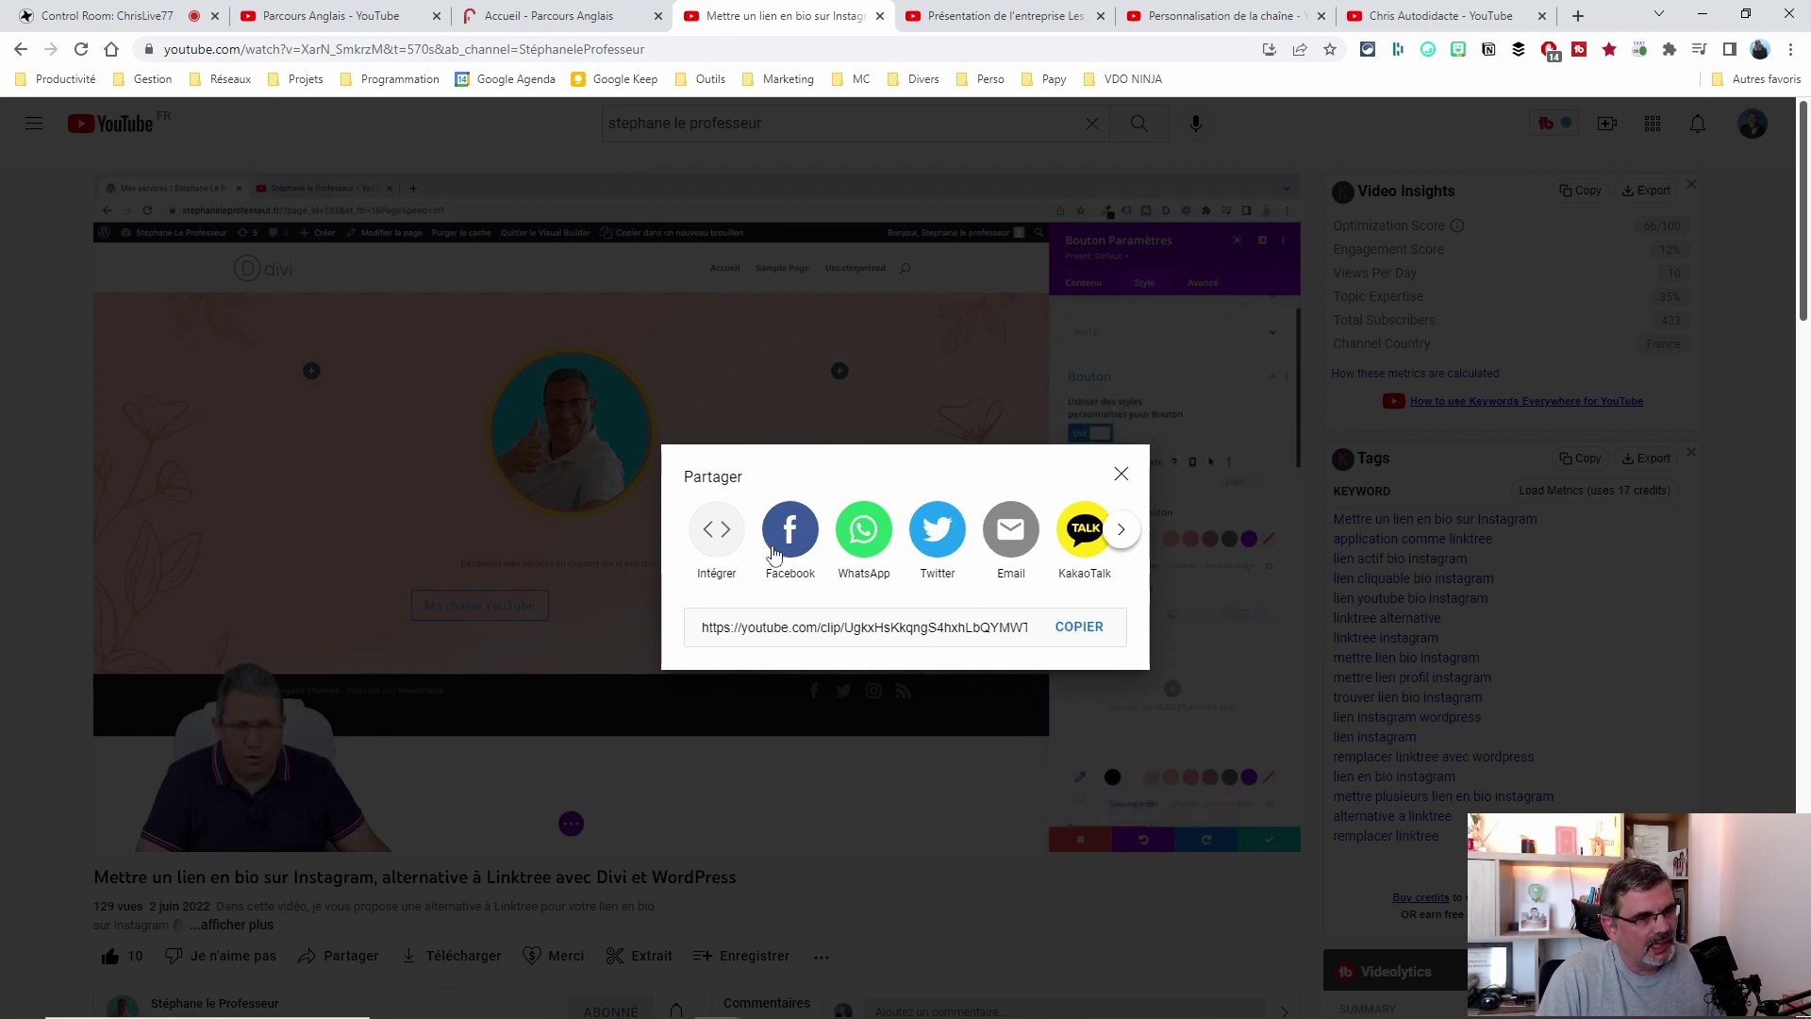
# Copy the shared clip's link and close the Partager window.
pyautogui.click(1122, 537)
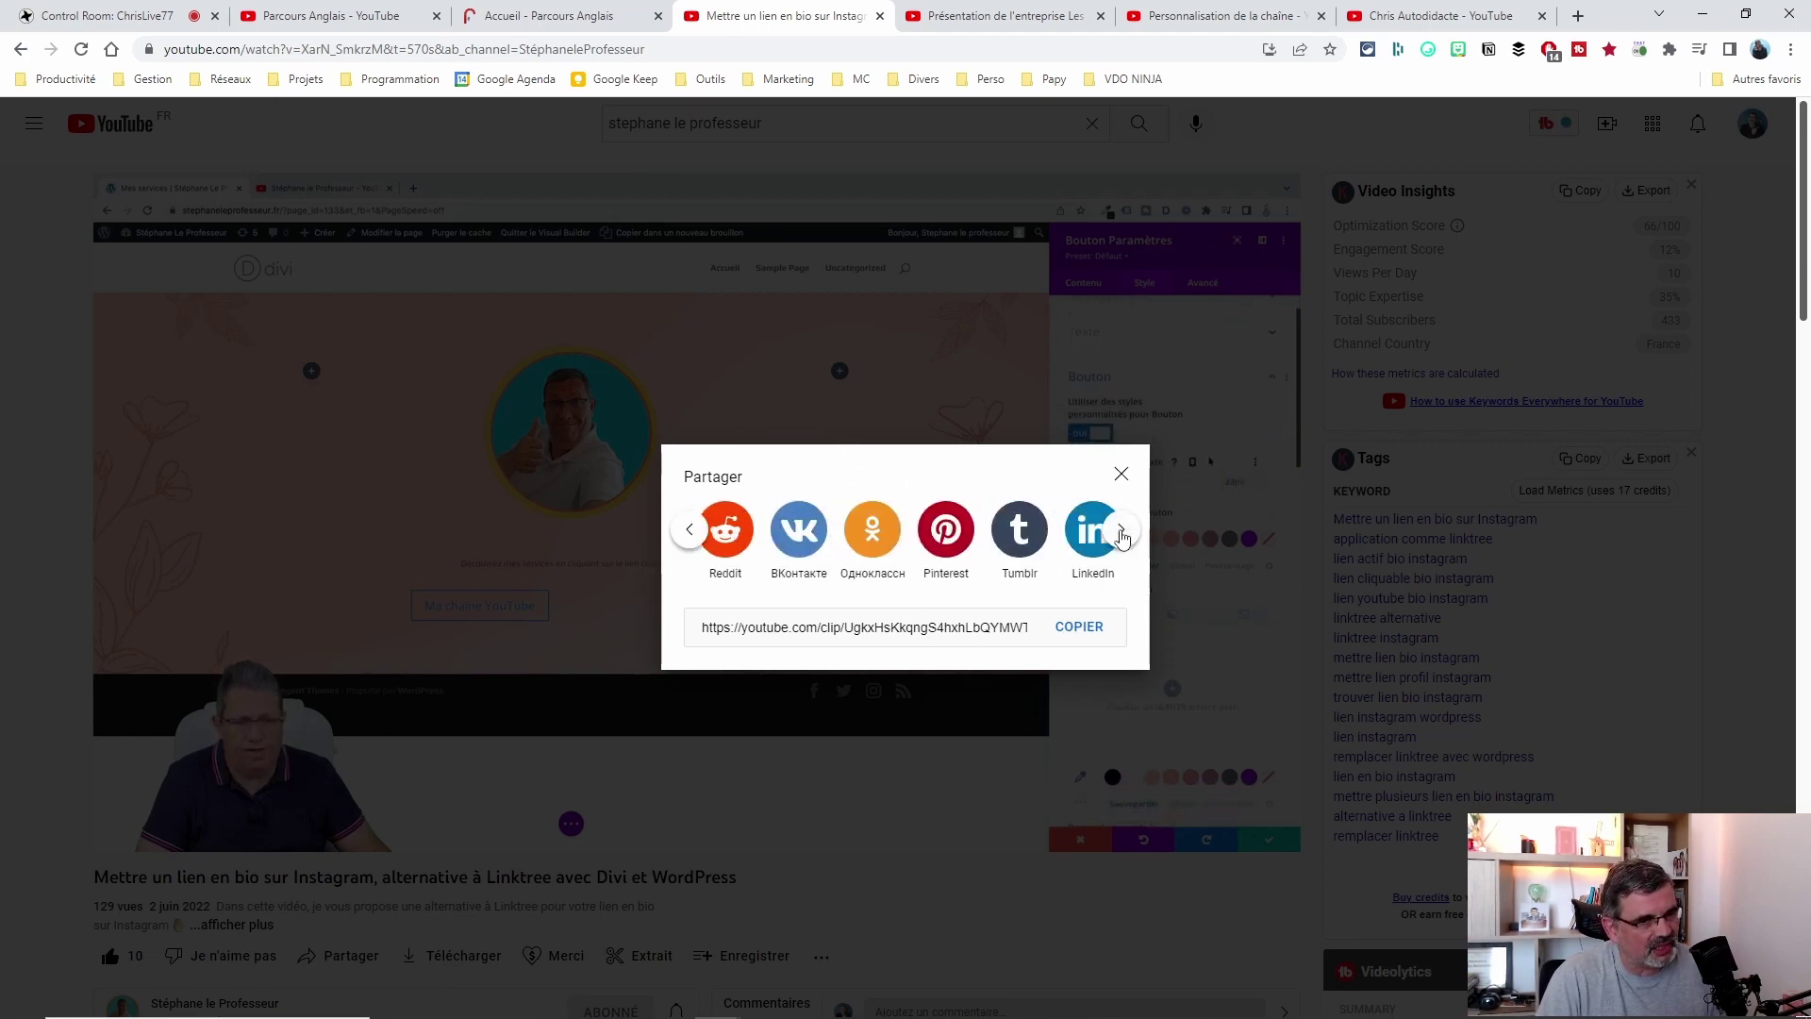
pyautogui.click(1122, 538)
pyautogui.click(686, 534)
pyautogui.click(686, 535)
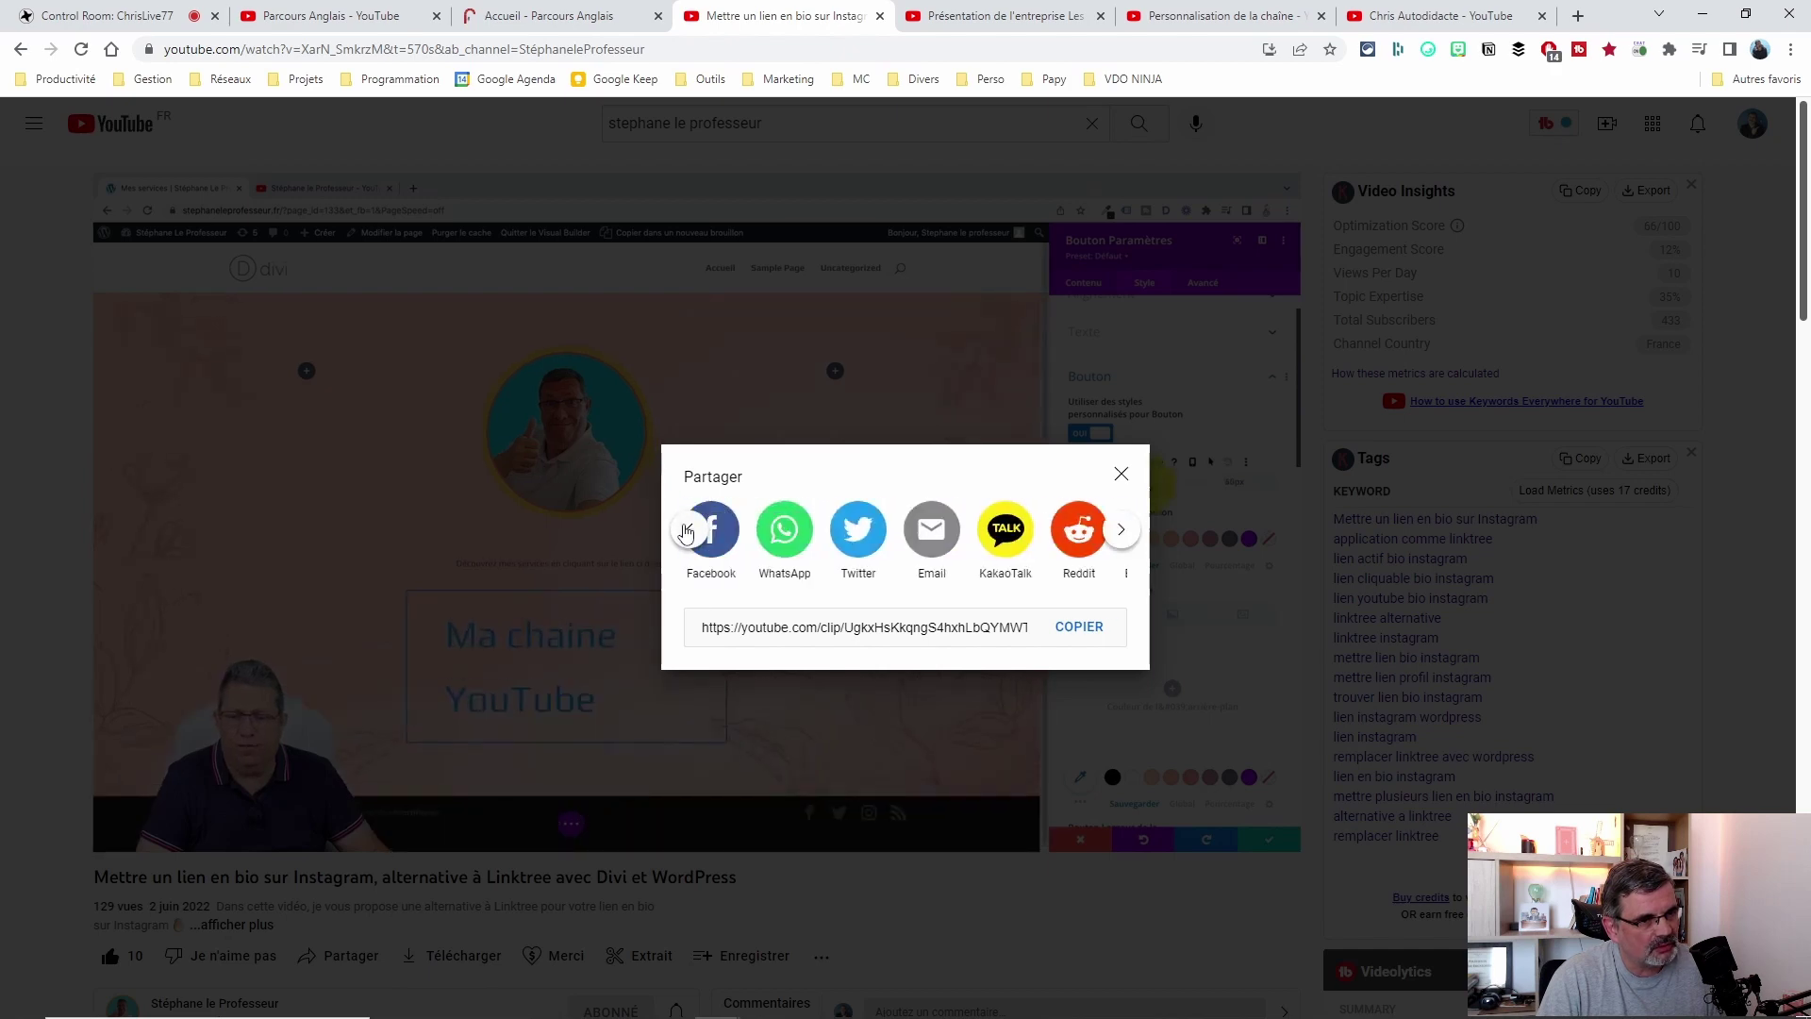
pyautogui.click(686, 535)
pyautogui.moveTo(701, 628); pyautogui.dragTo(1081, 632)
pyautogui.click(1080, 628)
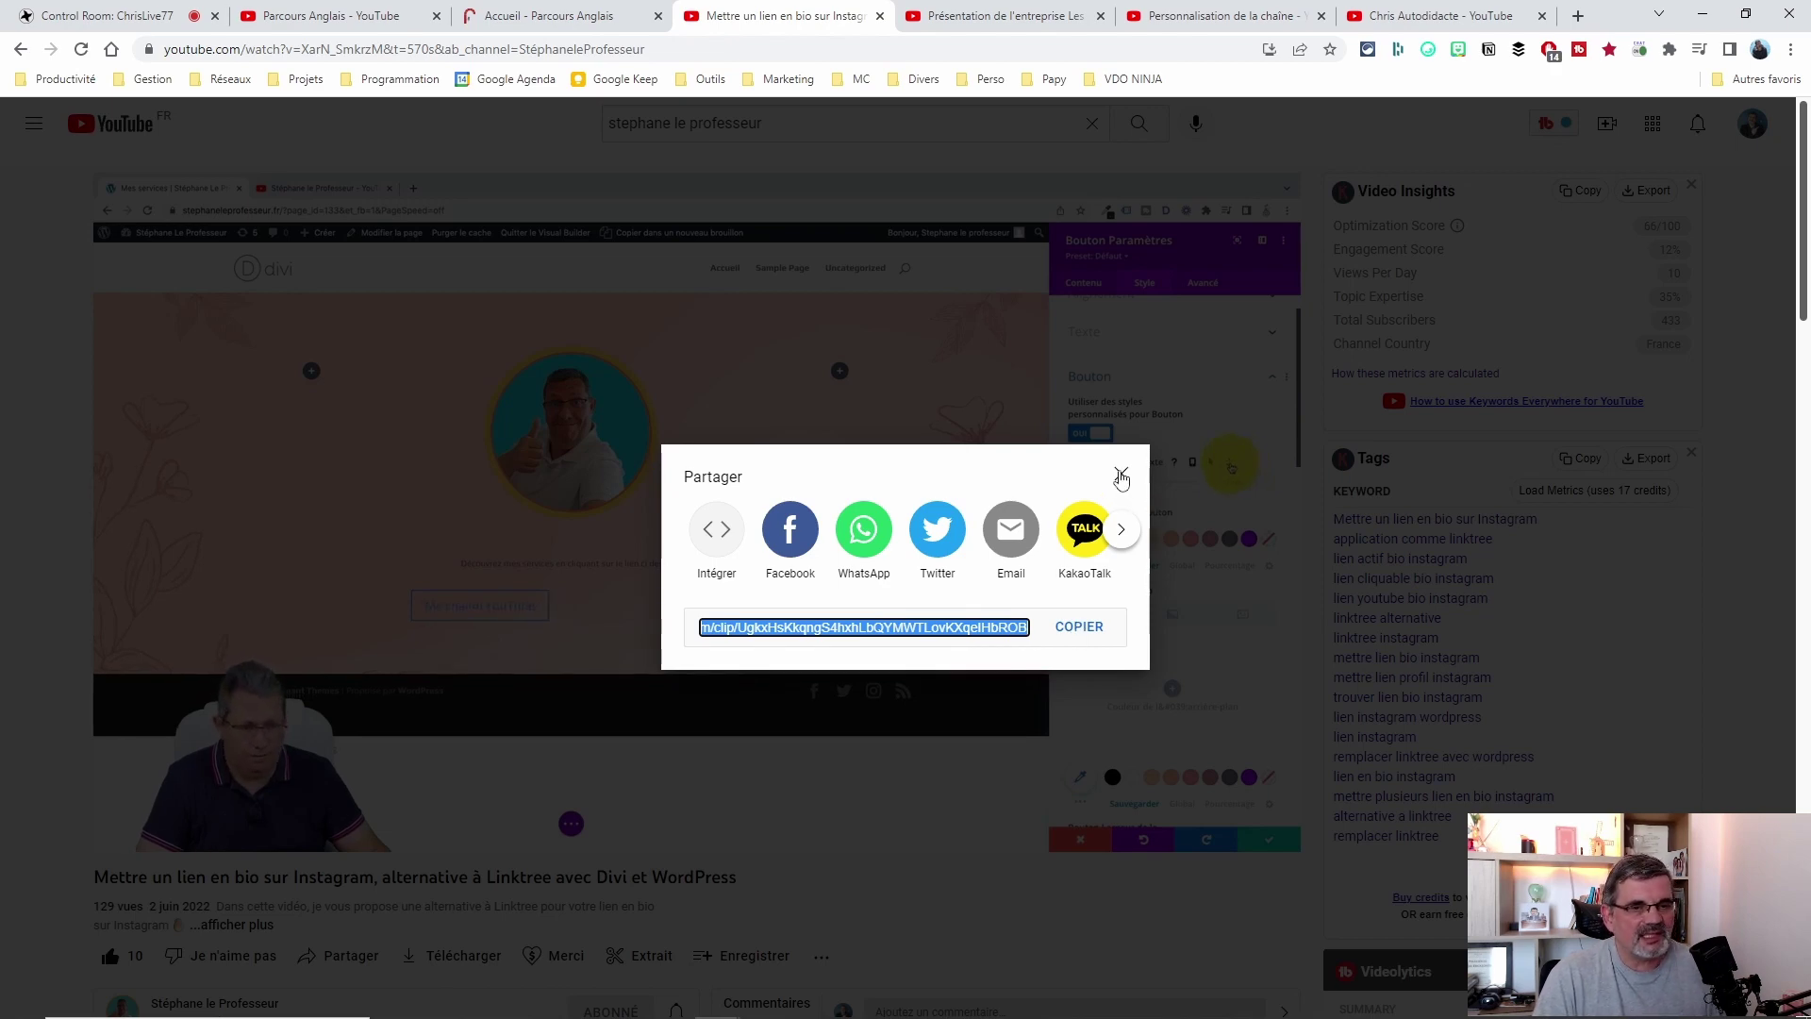
pyautogui.click(1122, 476)
pyautogui.scroll(-4, 960, 757)
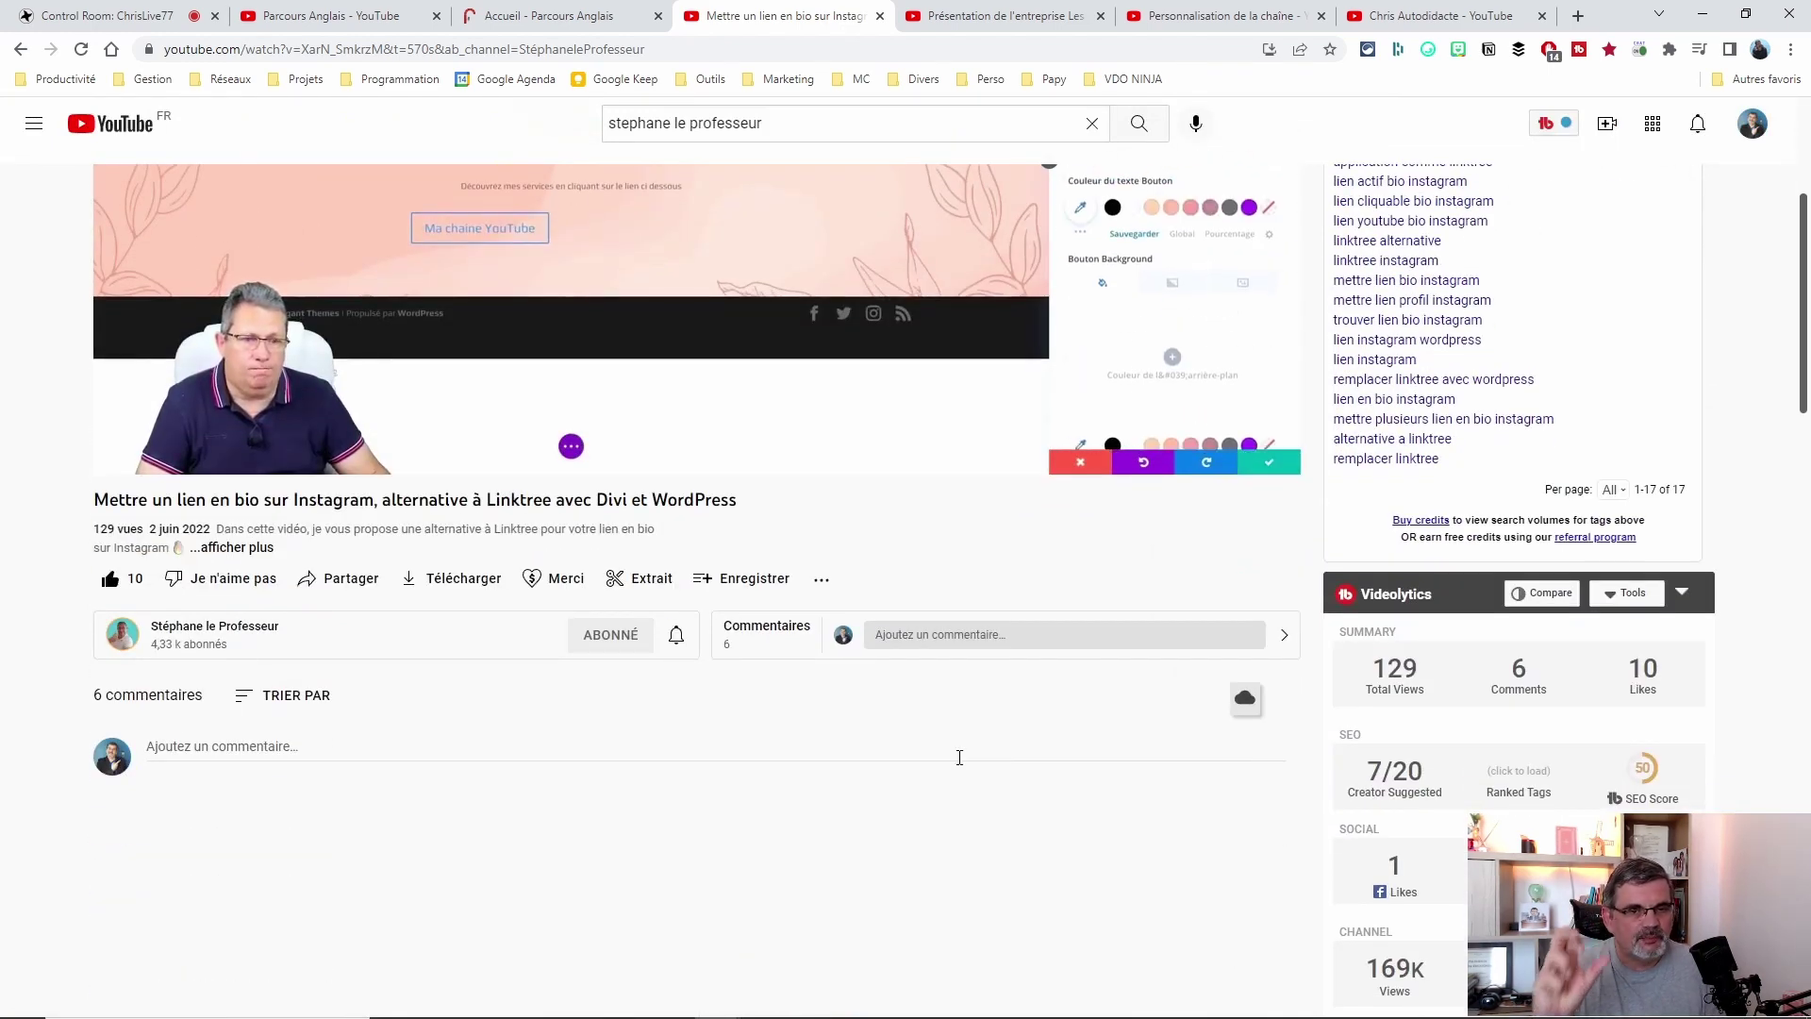
# Back in Studio's advanced channel settings, uncheck the Extraits option so viewers can't create clips.
pyautogui.hotkey('ctrl', 'Tab')
pyautogui.hotkey('ctrl', 'Tab')
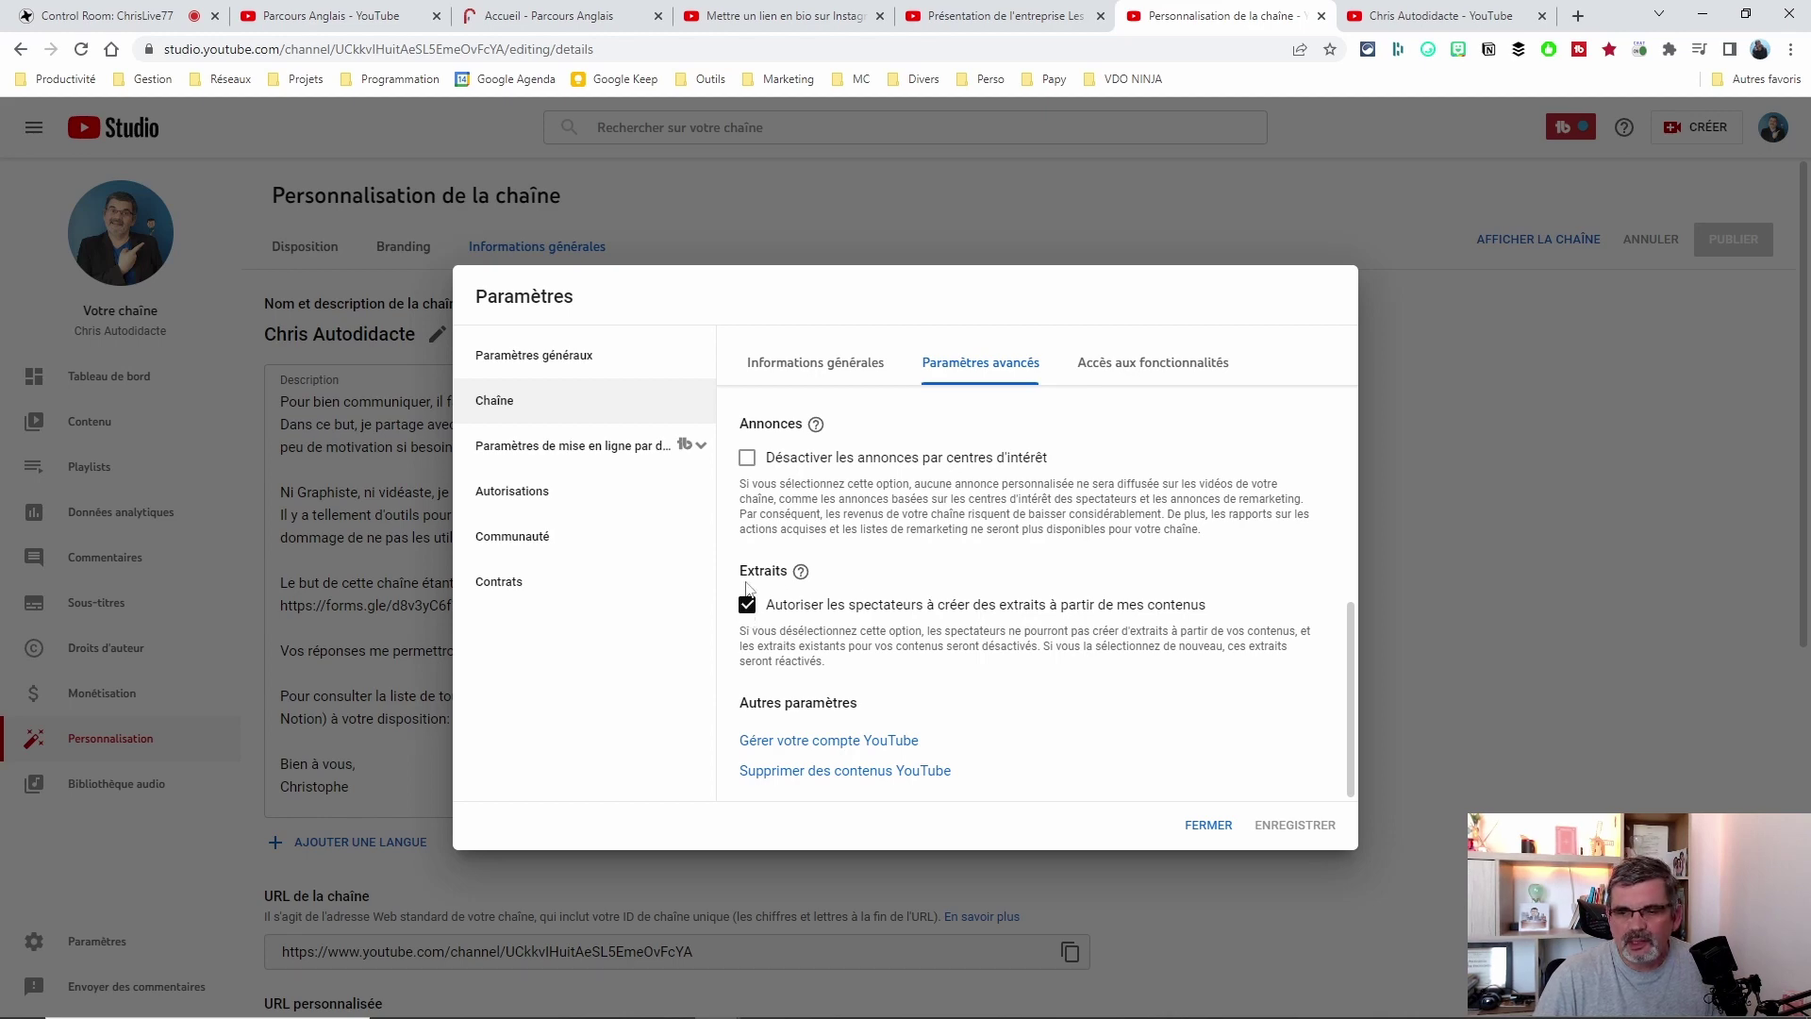
pyautogui.scroll(1, 951, 642)
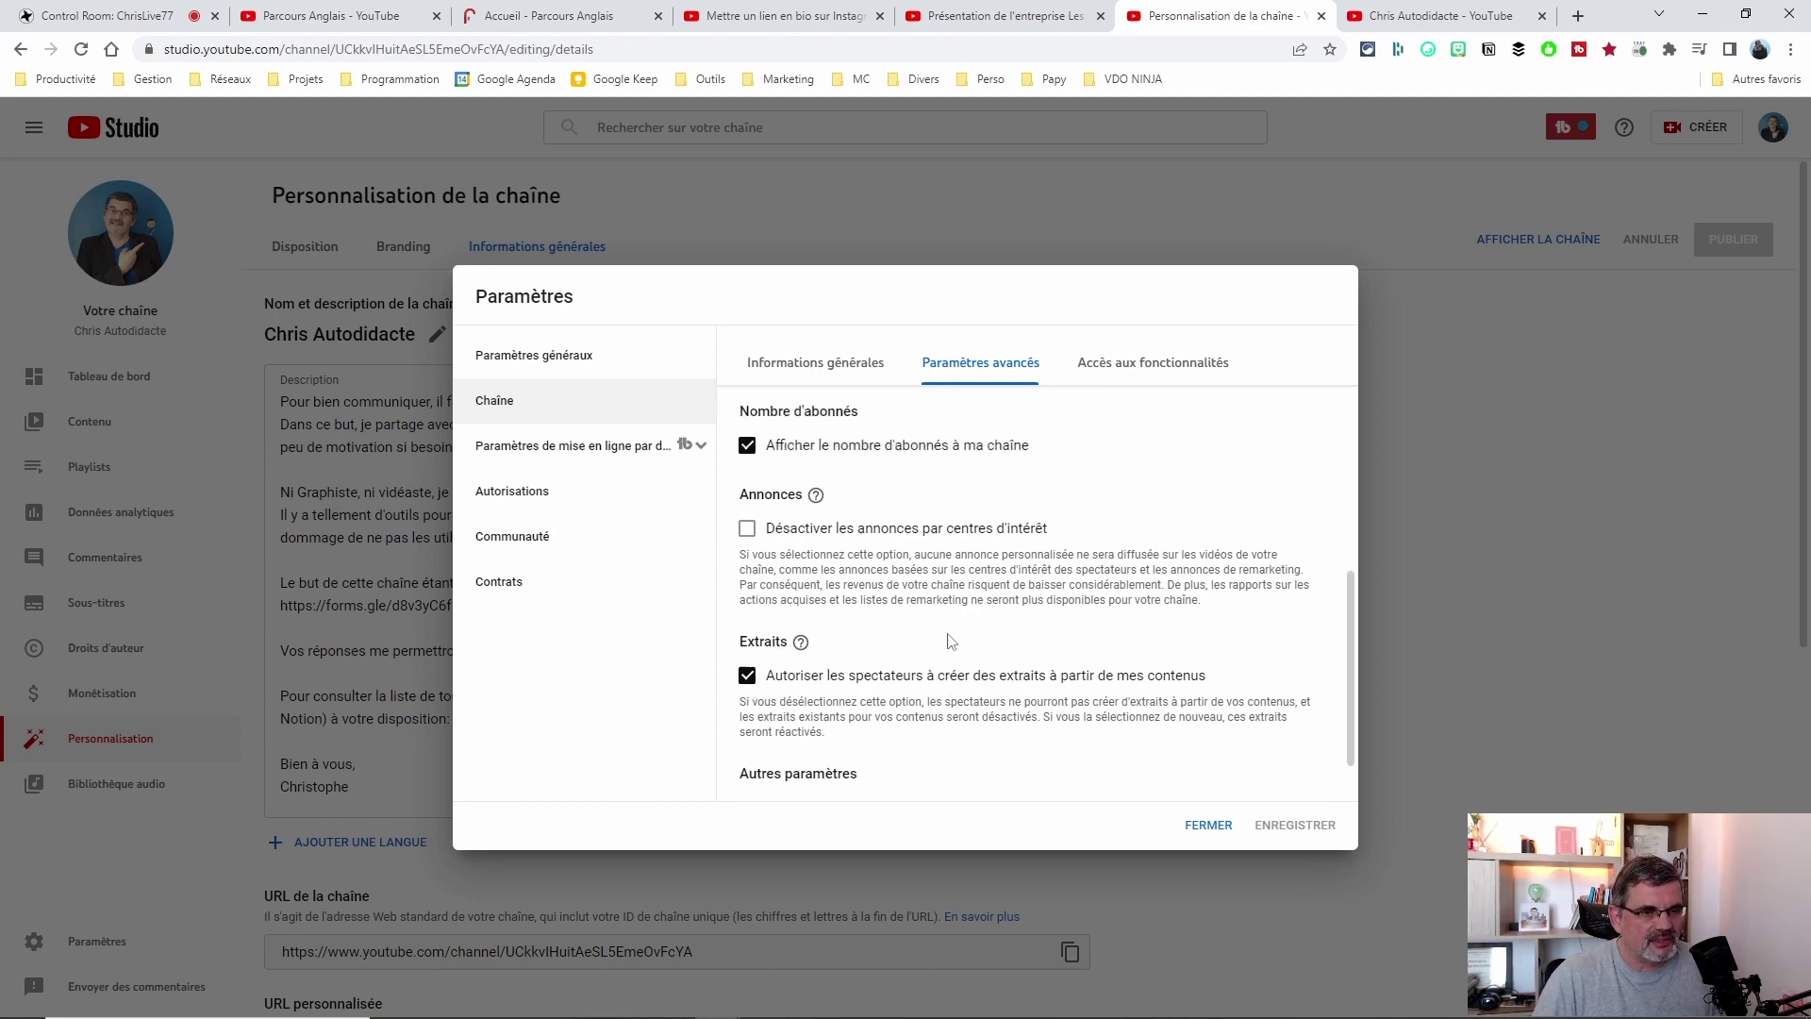
pyautogui.scroll(-1, 951, 641)
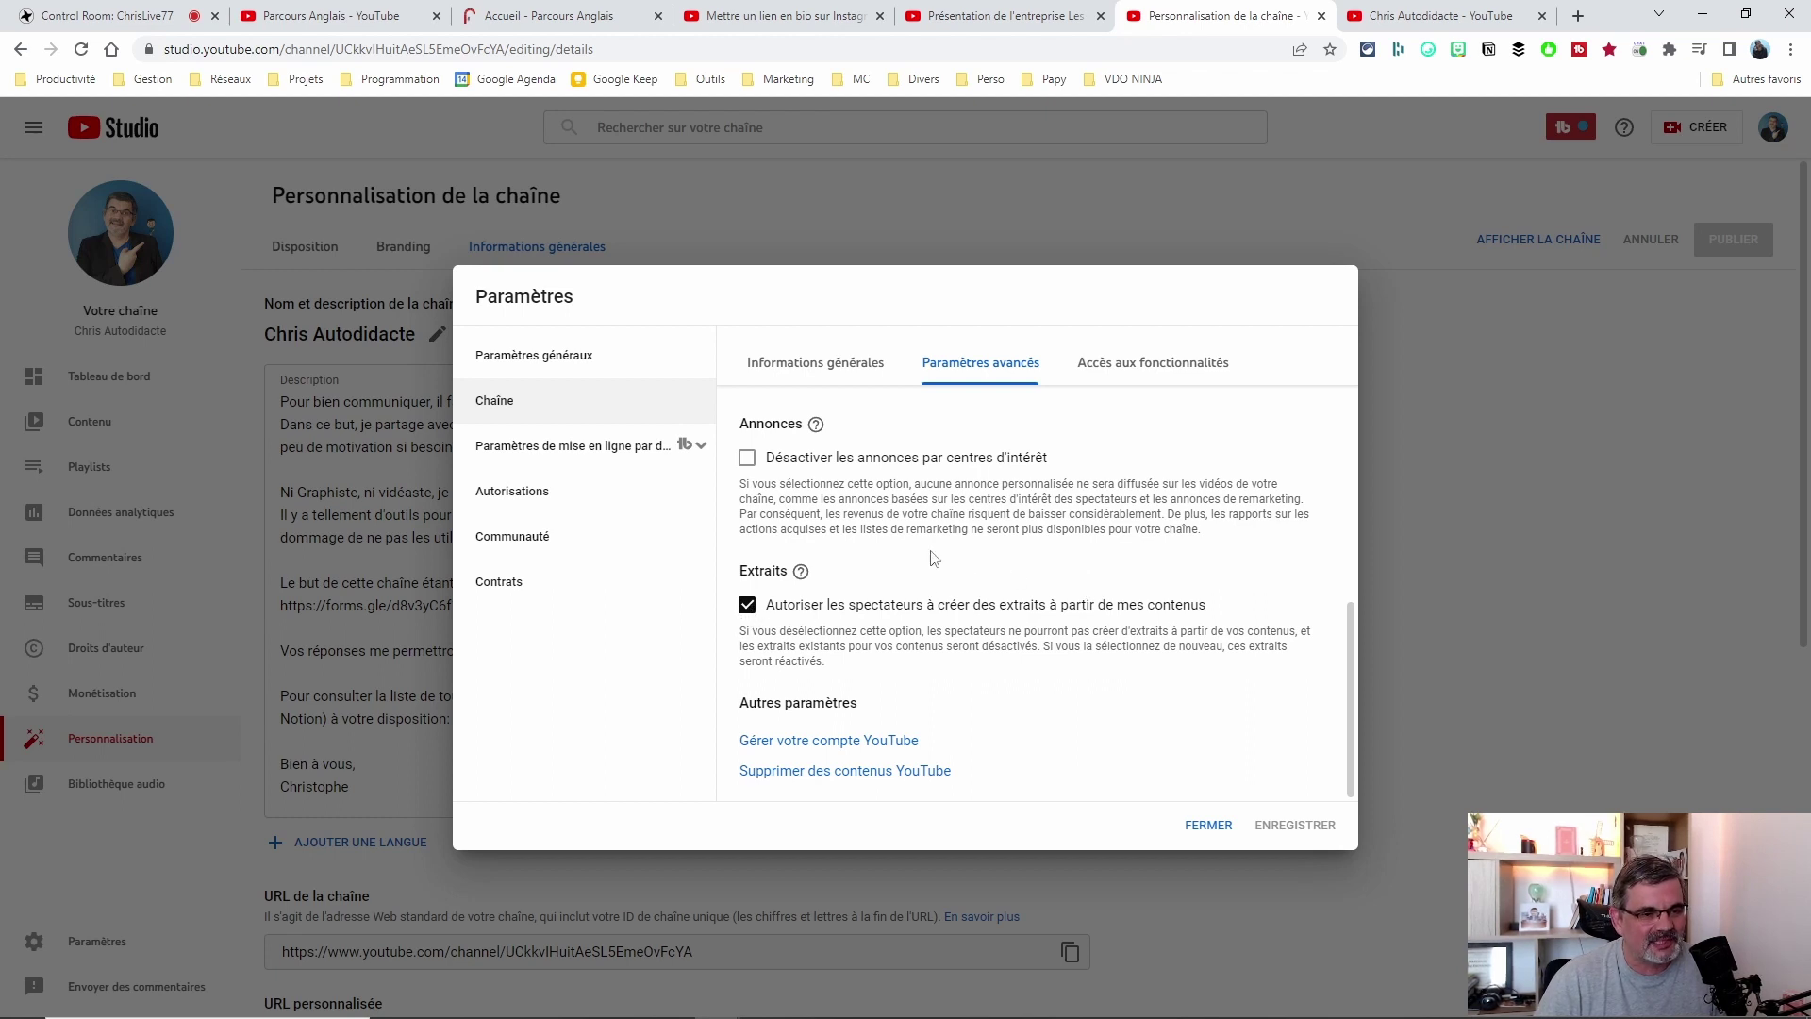
pyautogui.click(748, 607)
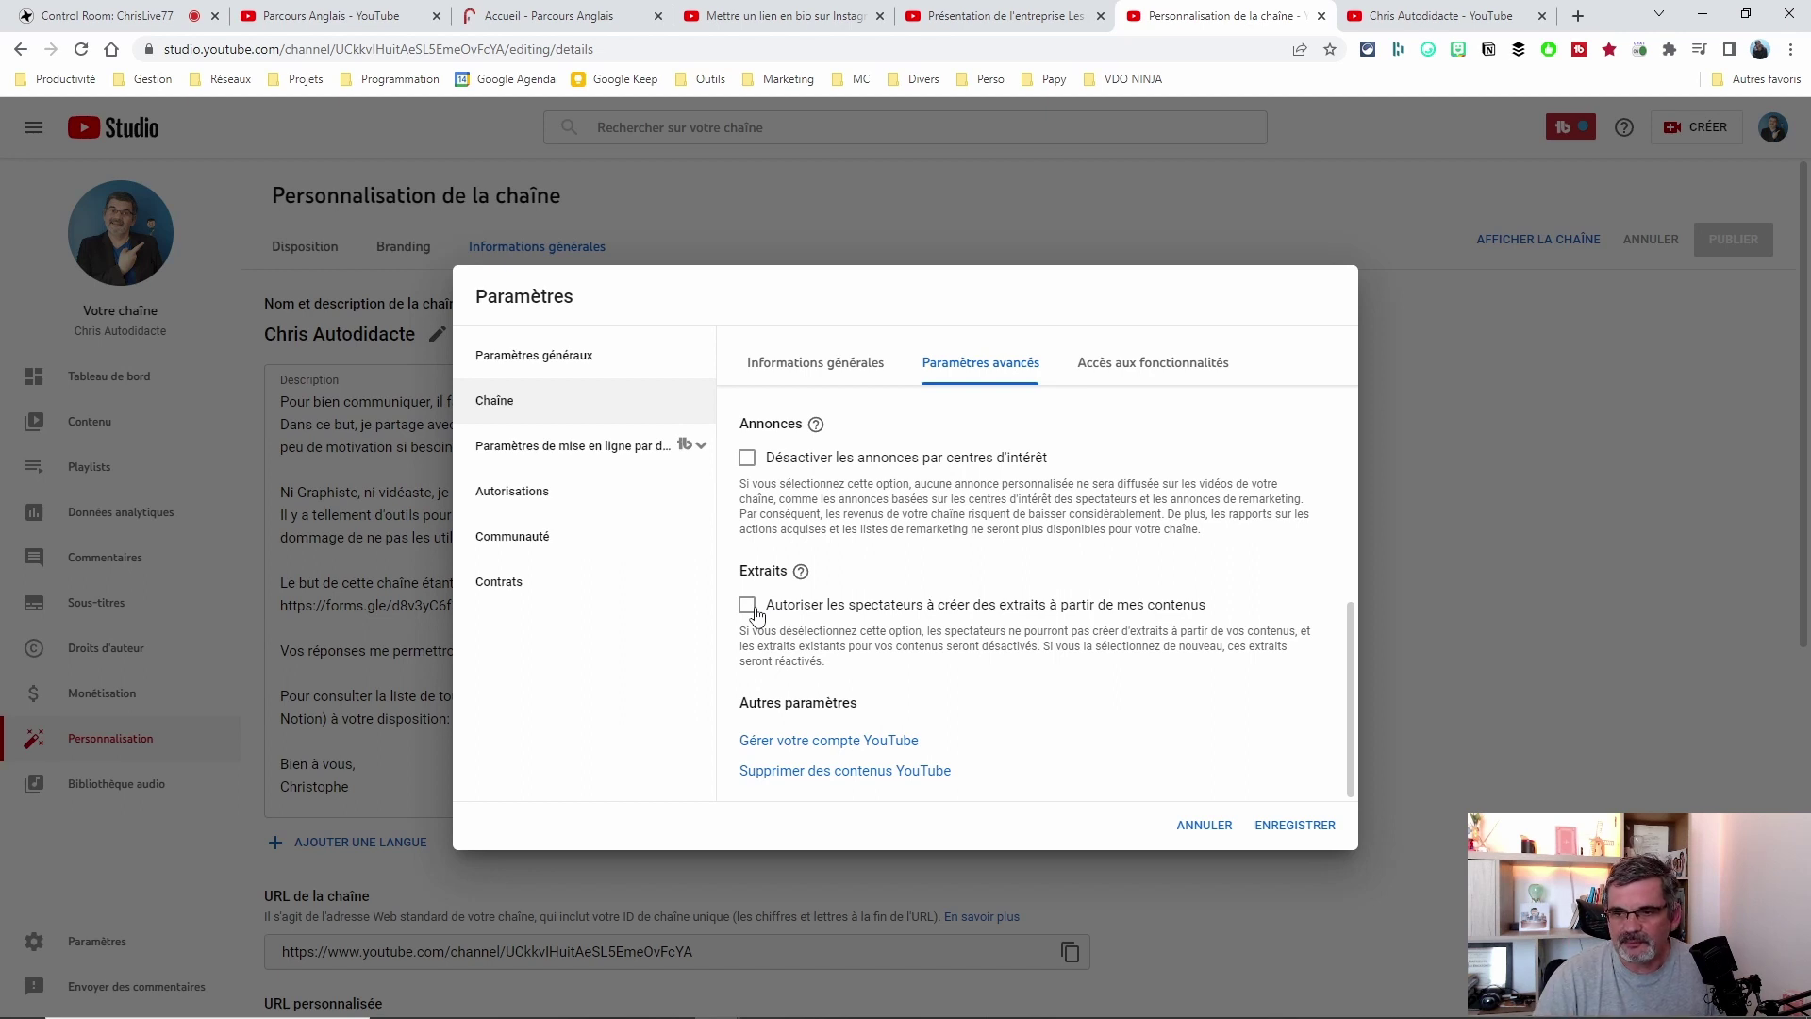
# Look through the feature access, general and advanced tabs, then open the default upload settings.
pyautogui.click(1144, 367)
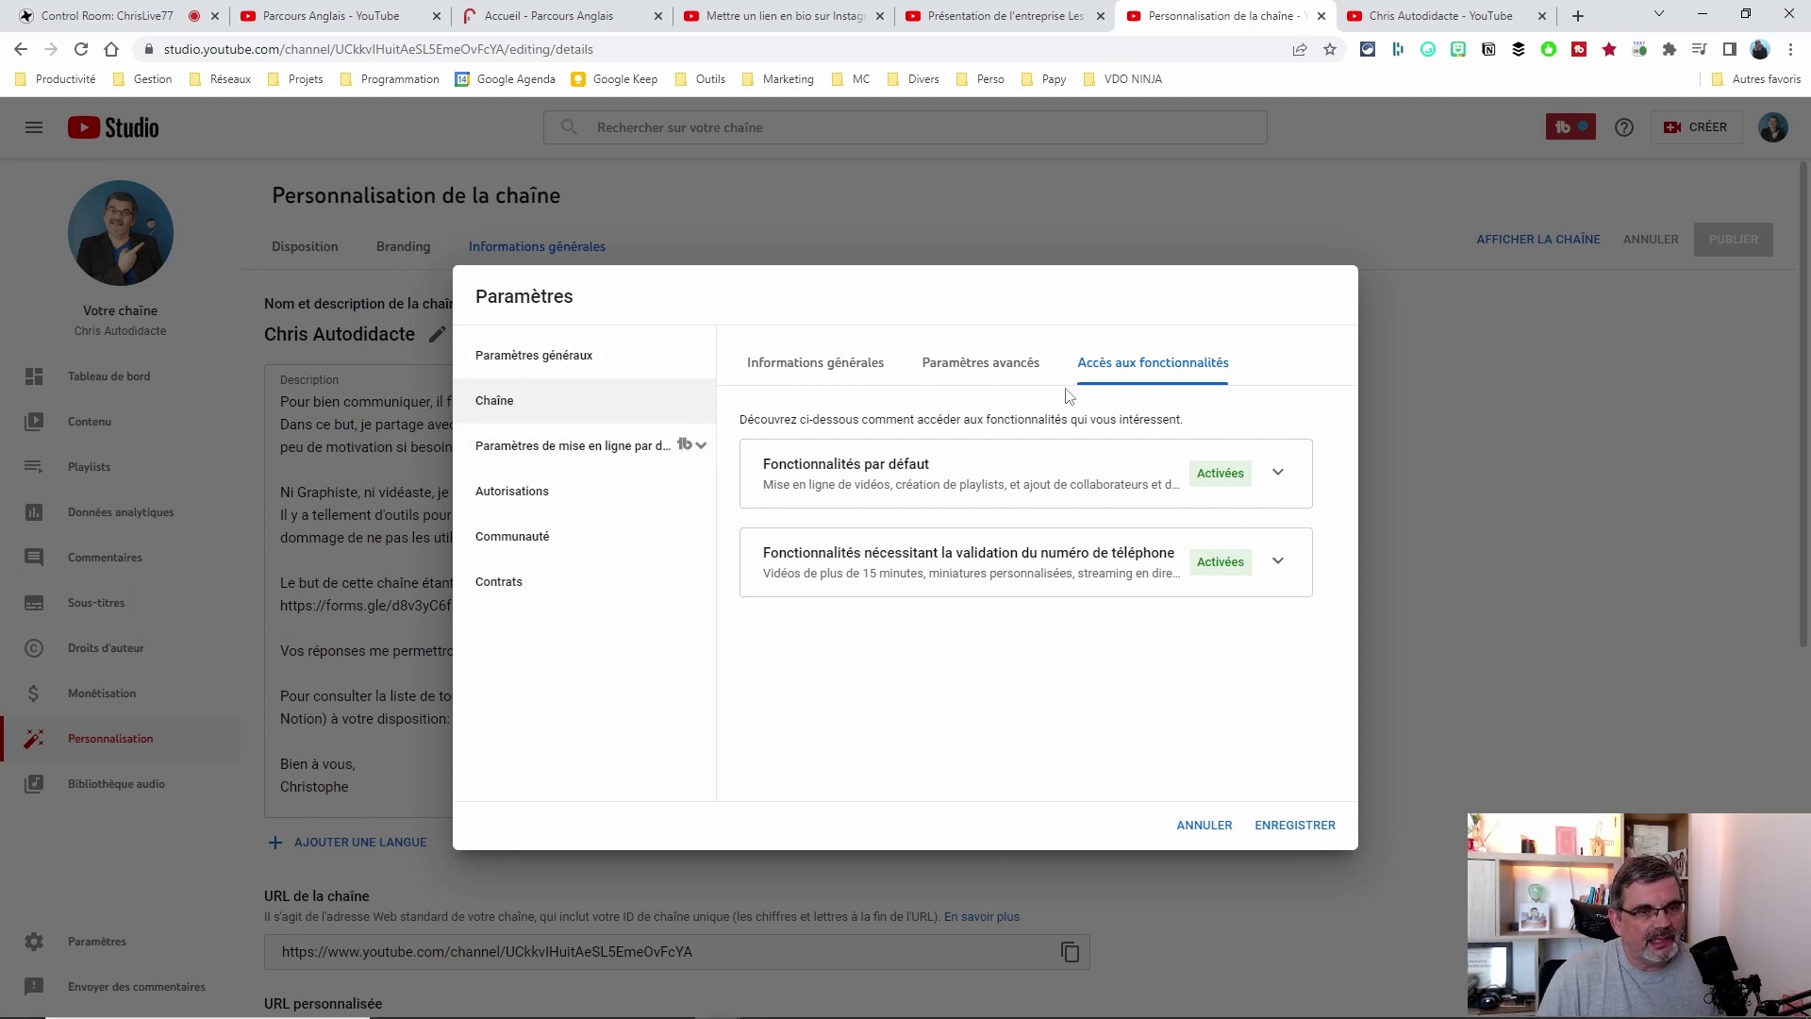
pyautogui.click(813, 367)
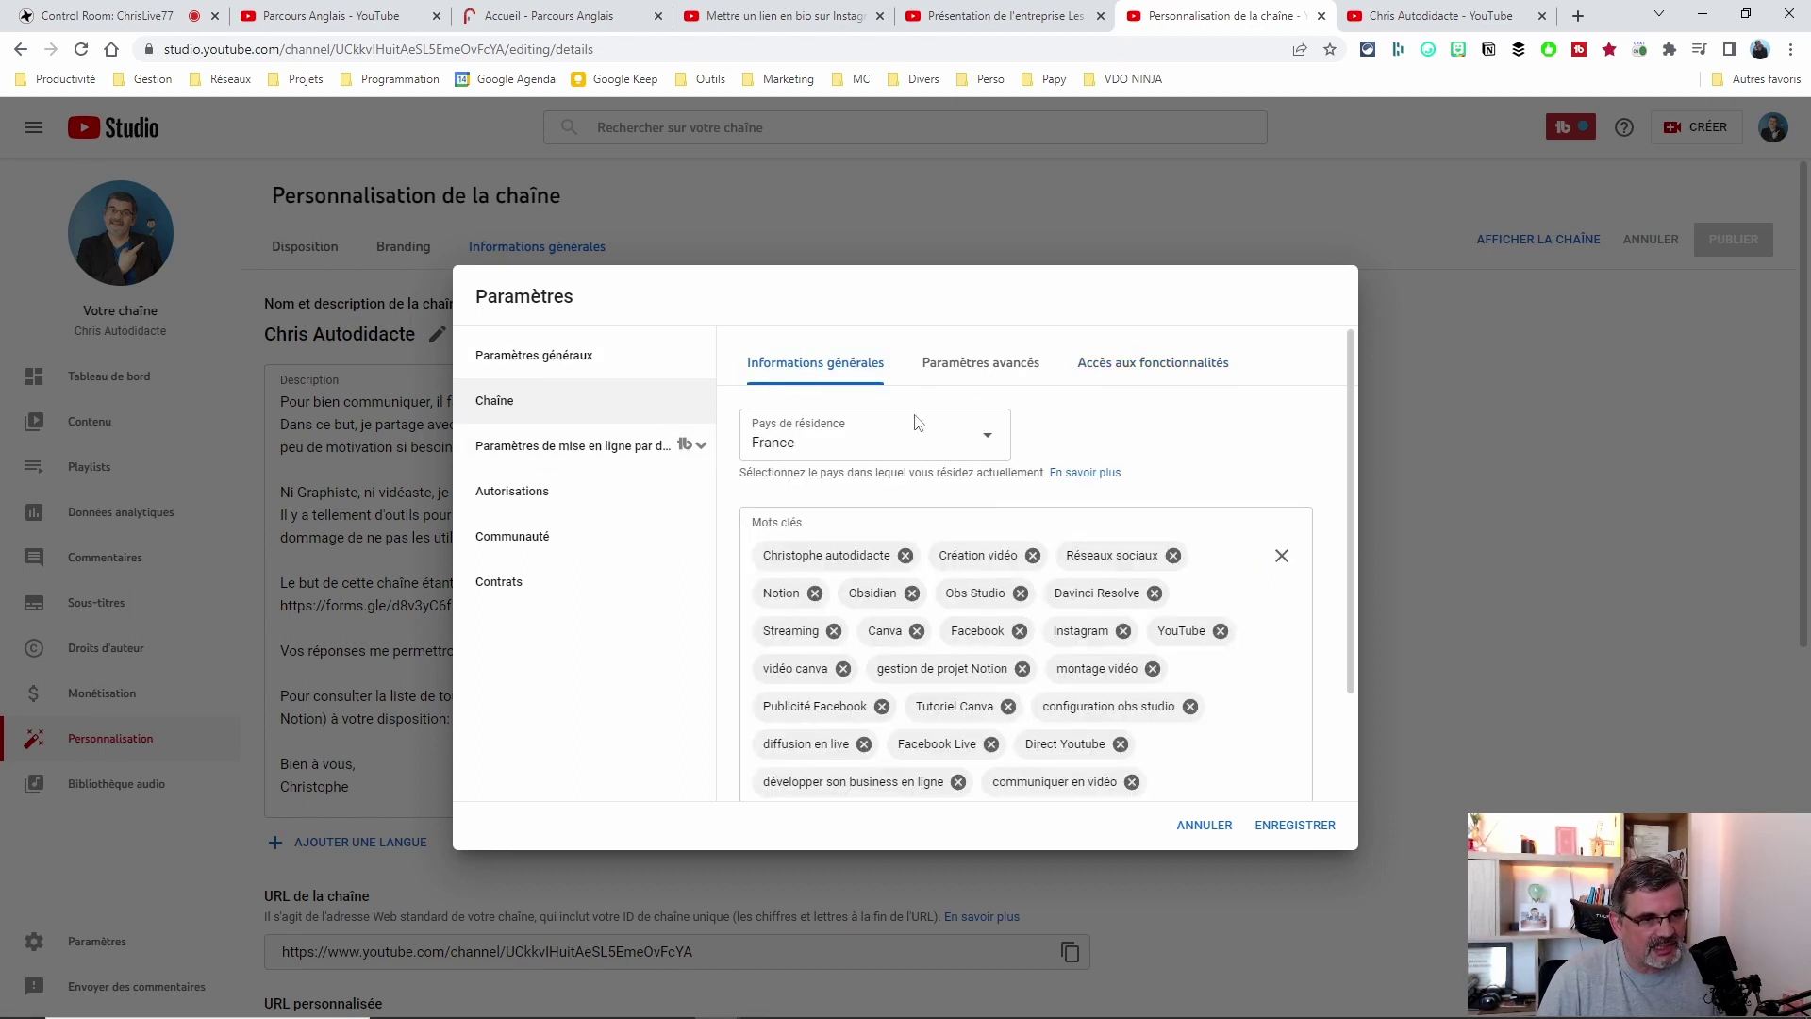
pyautogui.click(998, 362)
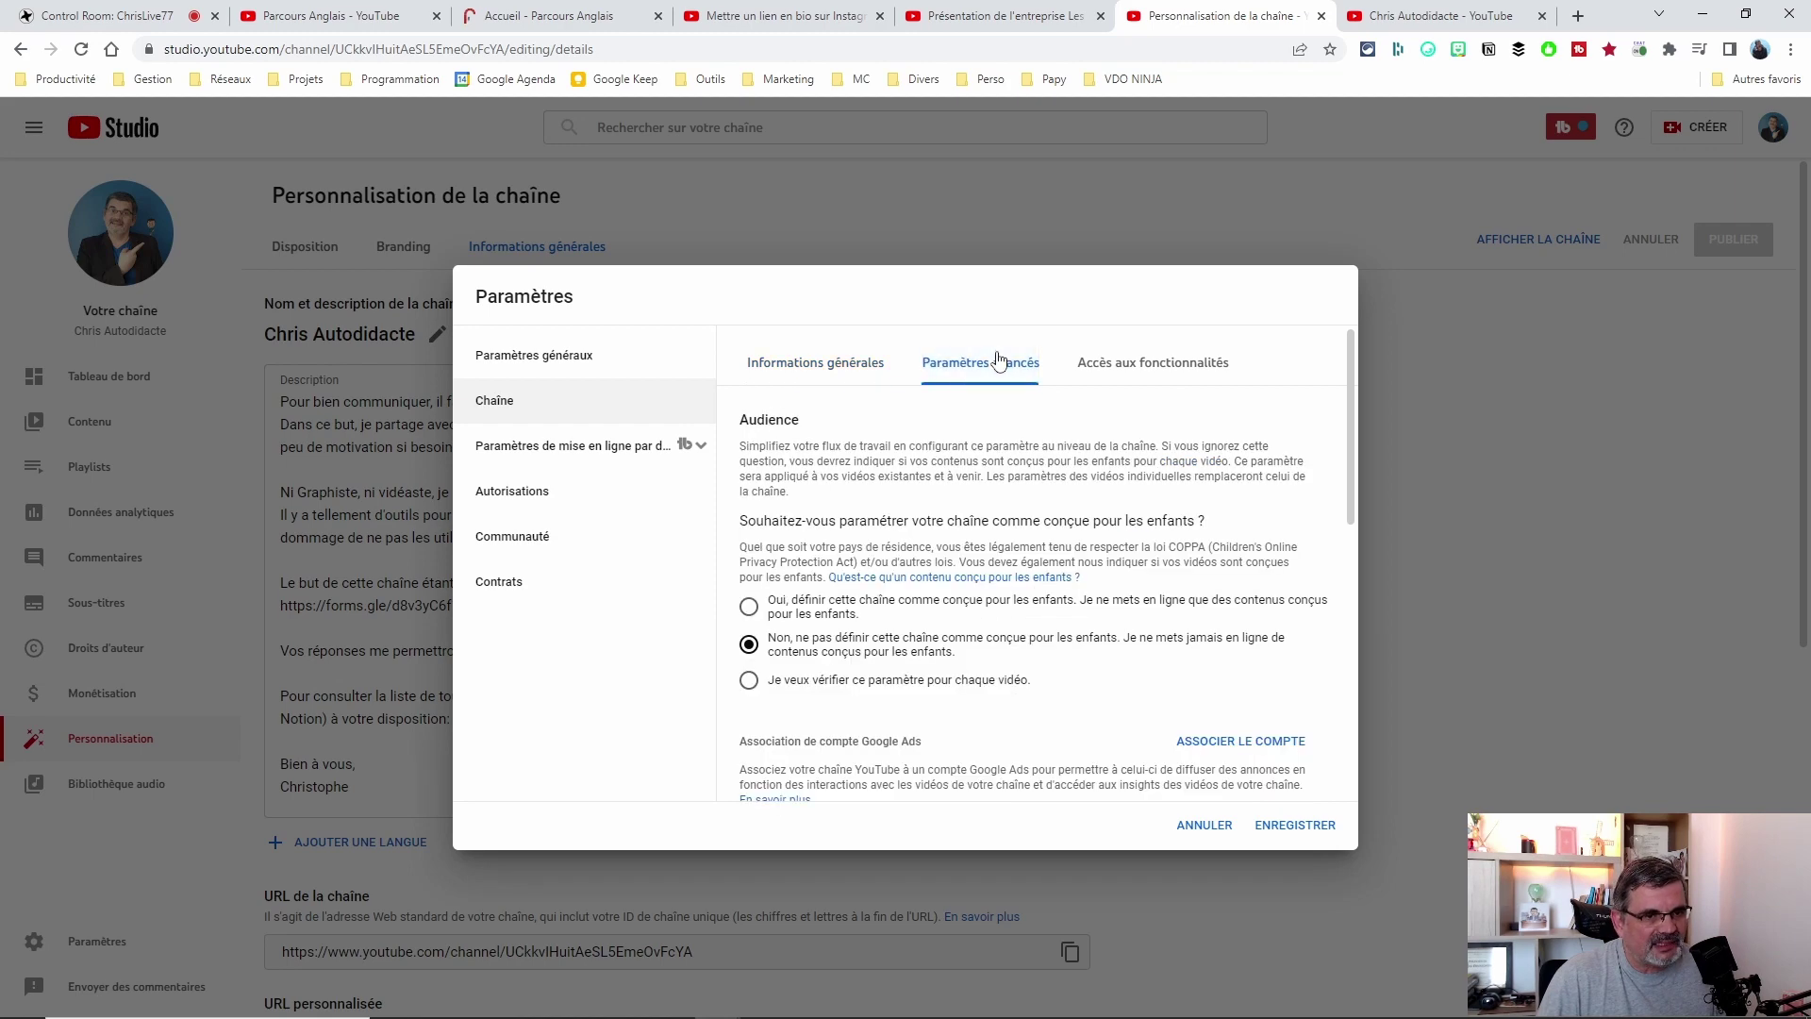
pyautogui.scroll(-2, 1036, 760)
pyautogui.scroll(2, 1038, 754)
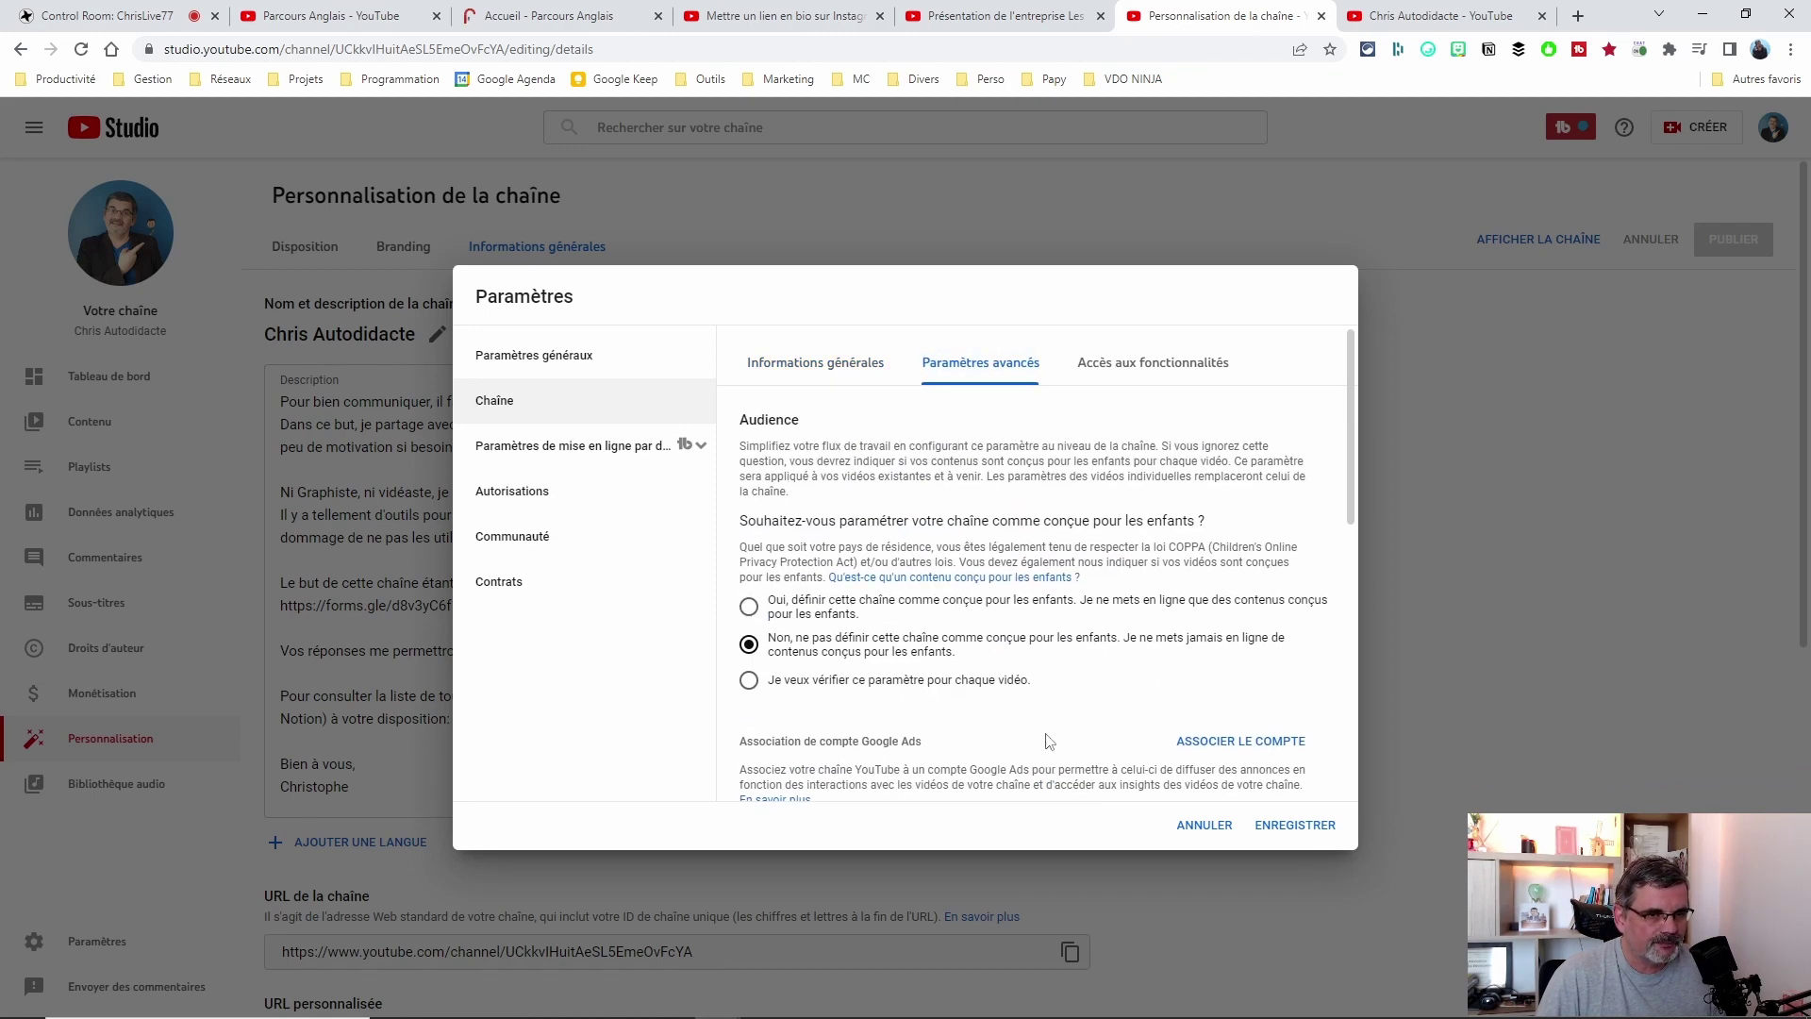
pyautogui.click(564, 449)
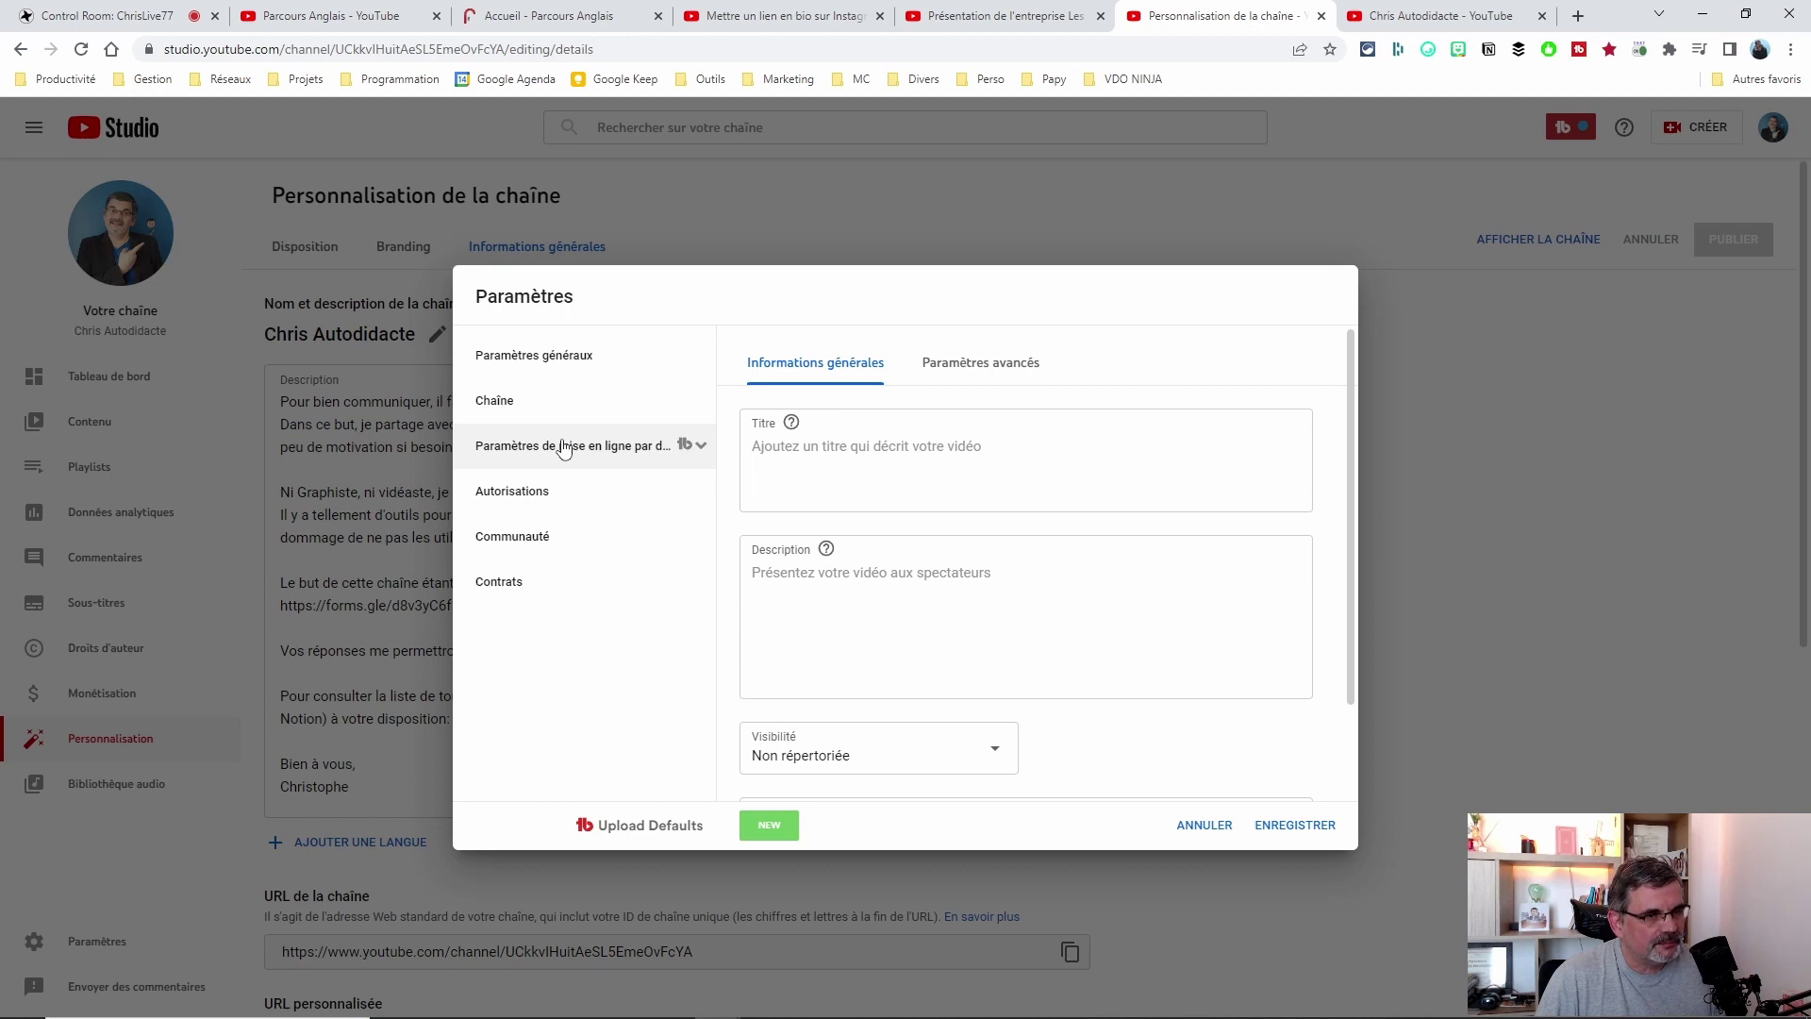
pyautogui.scroll(-1, 1169, 627)
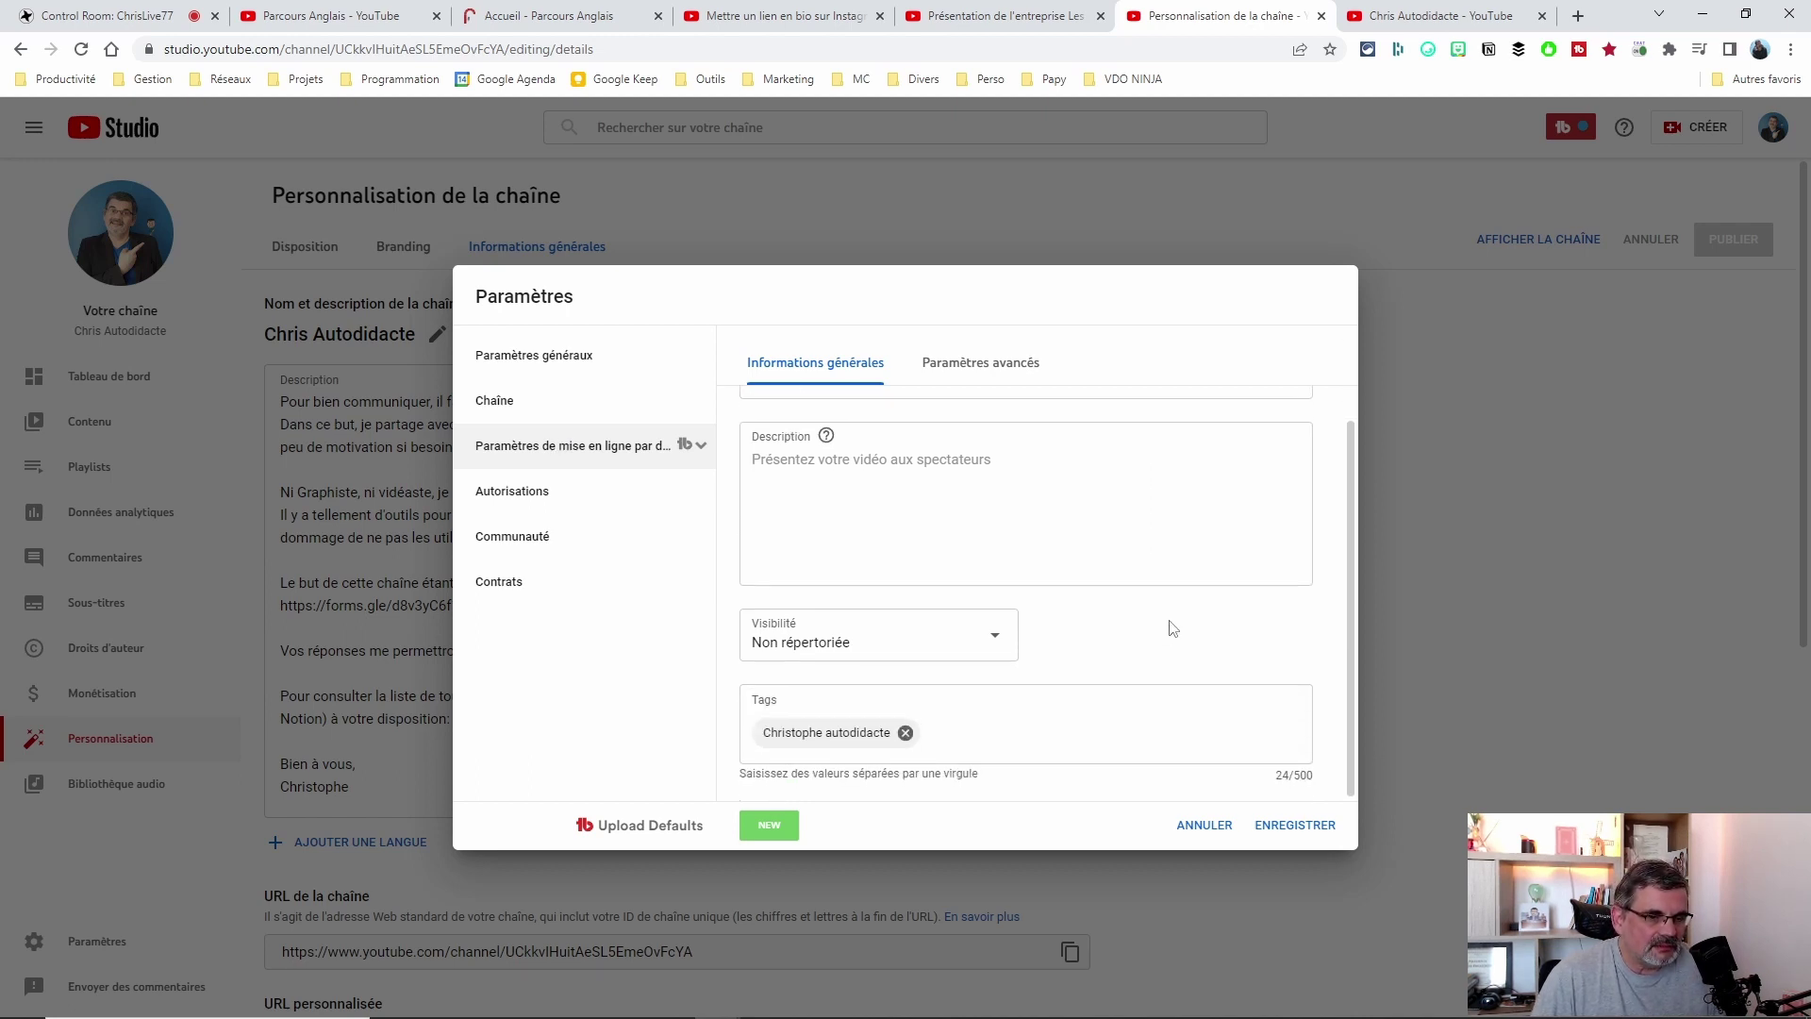
pyautogui.scroll(1, 1168, 622)
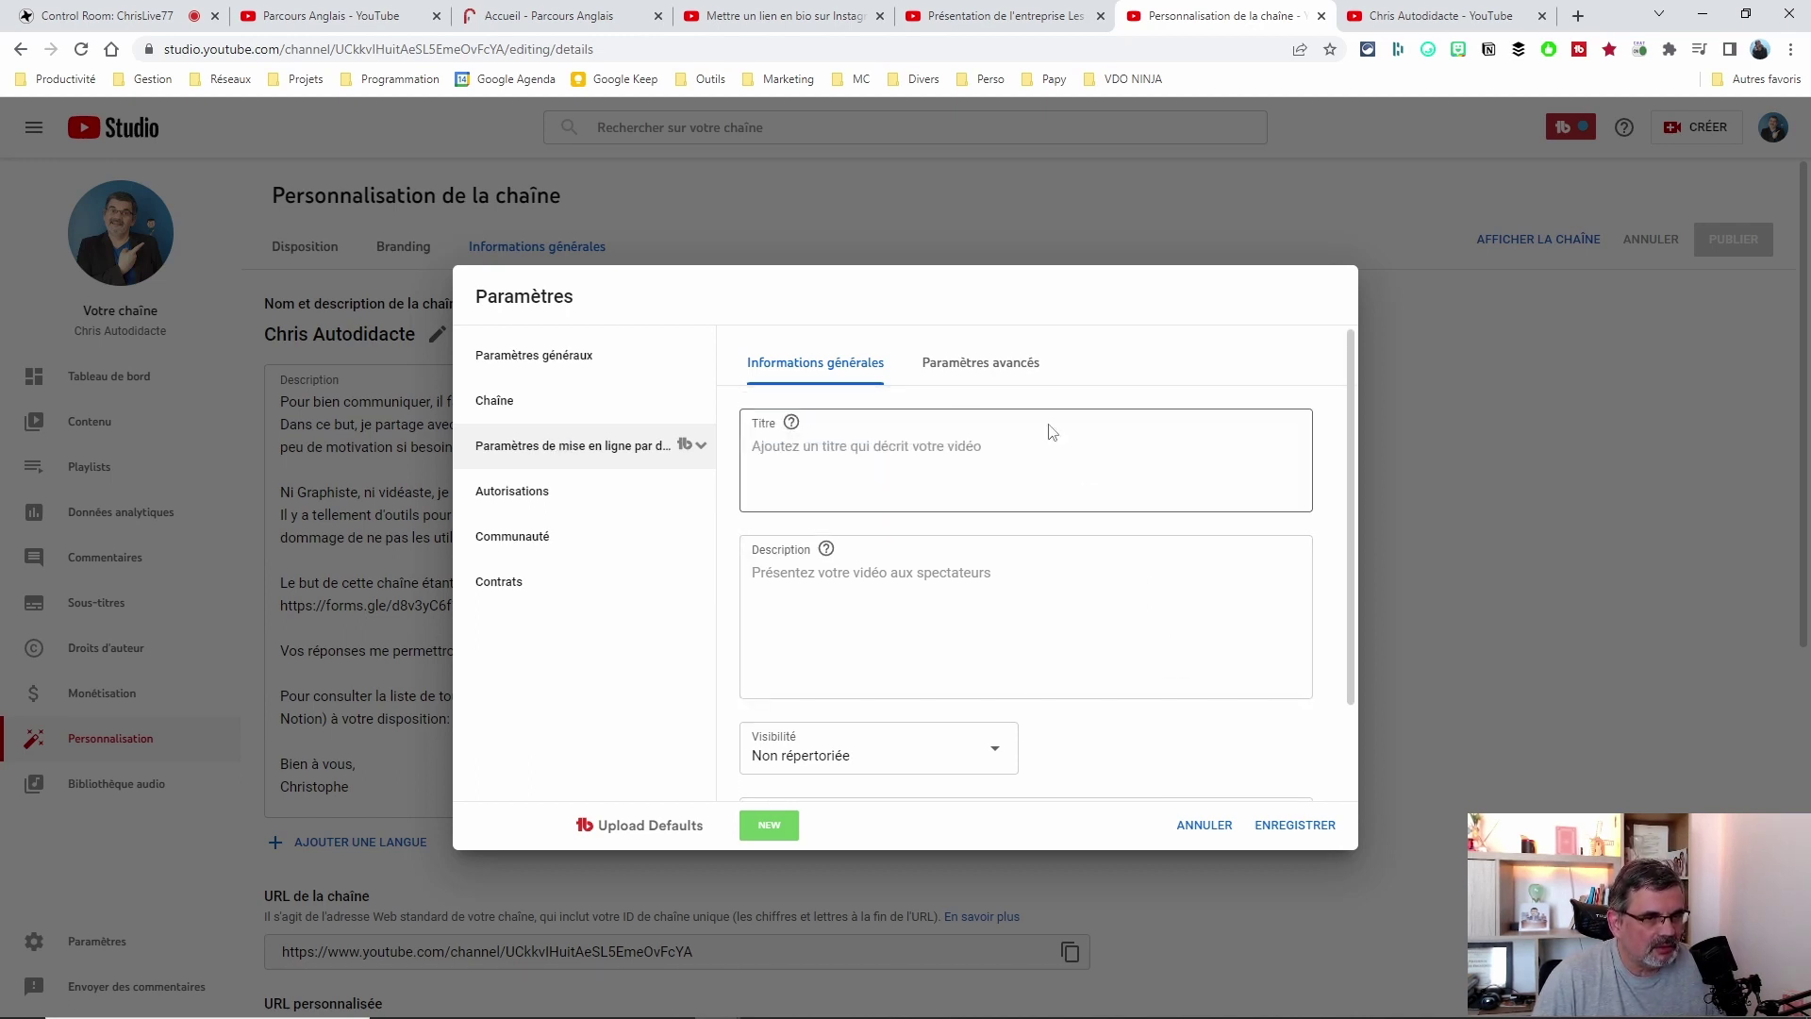
pyautogui.scroll(-1, 1100, 478)
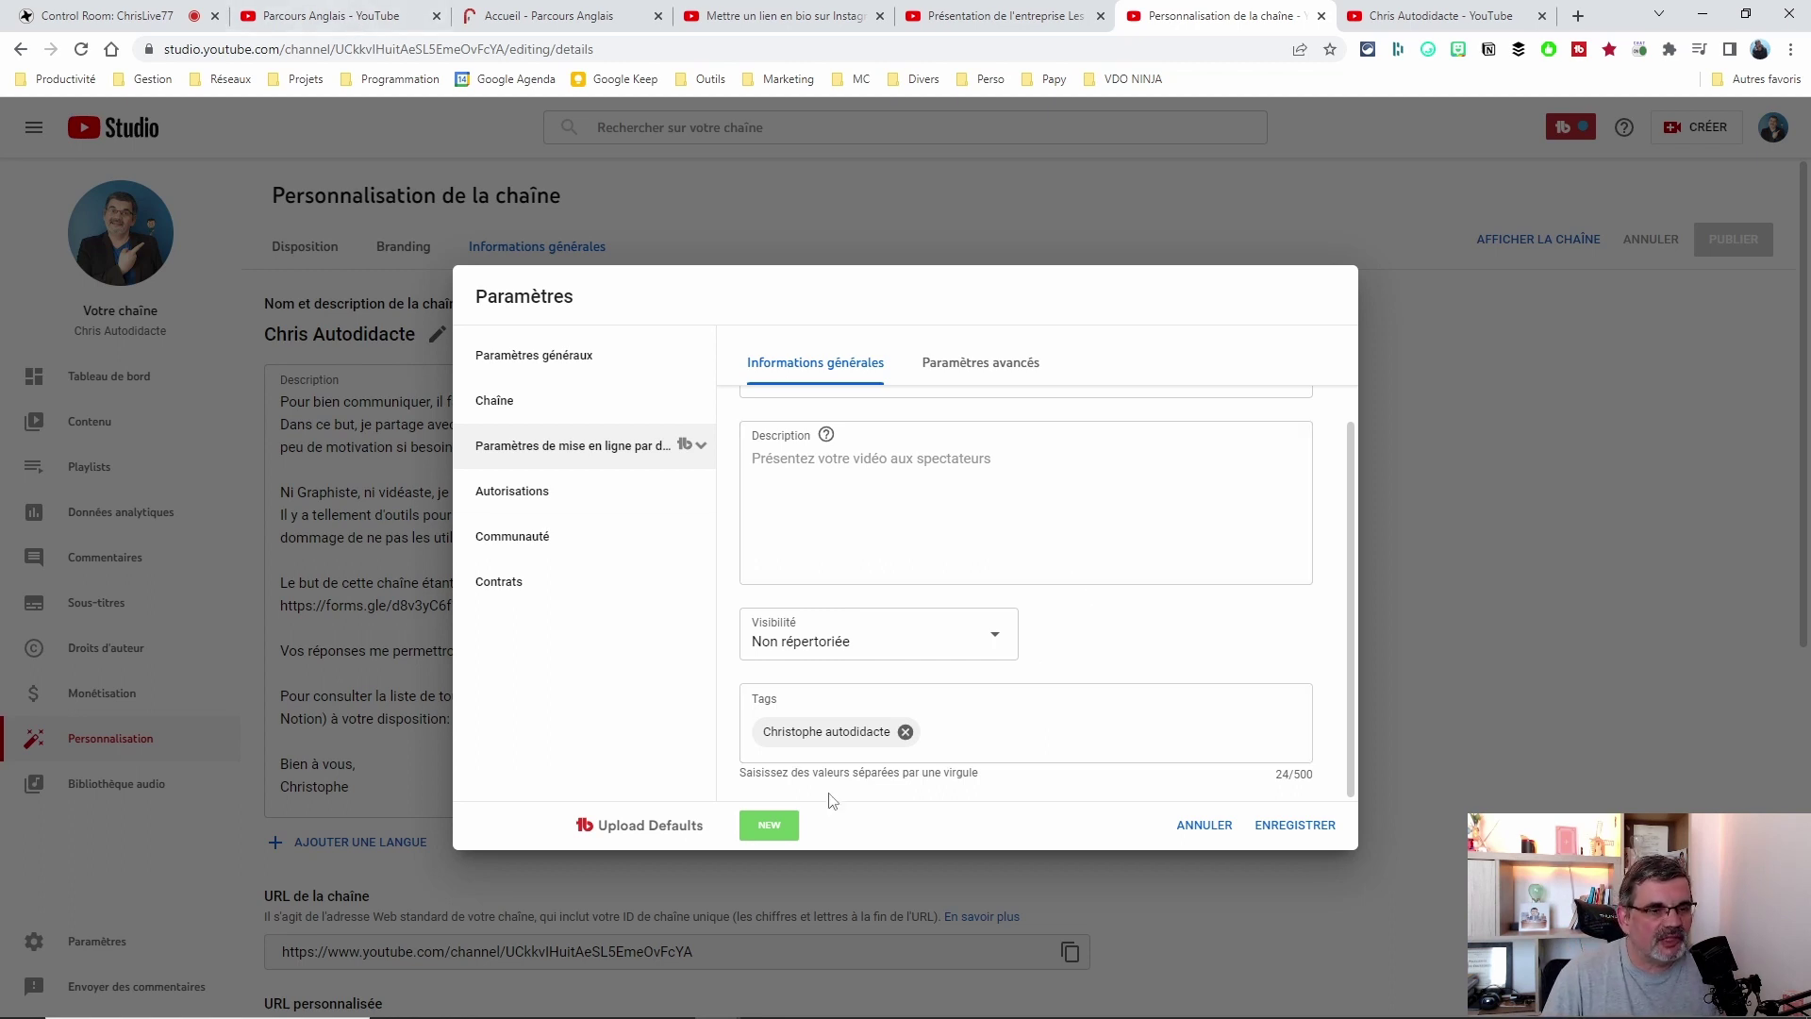
# Add a trial 'Parcours anglais' default tag, then remove it, leaving only 'Christophe autodidacte'.
pyautogui.click(983, 731)
pyautogui.write('PArcou')
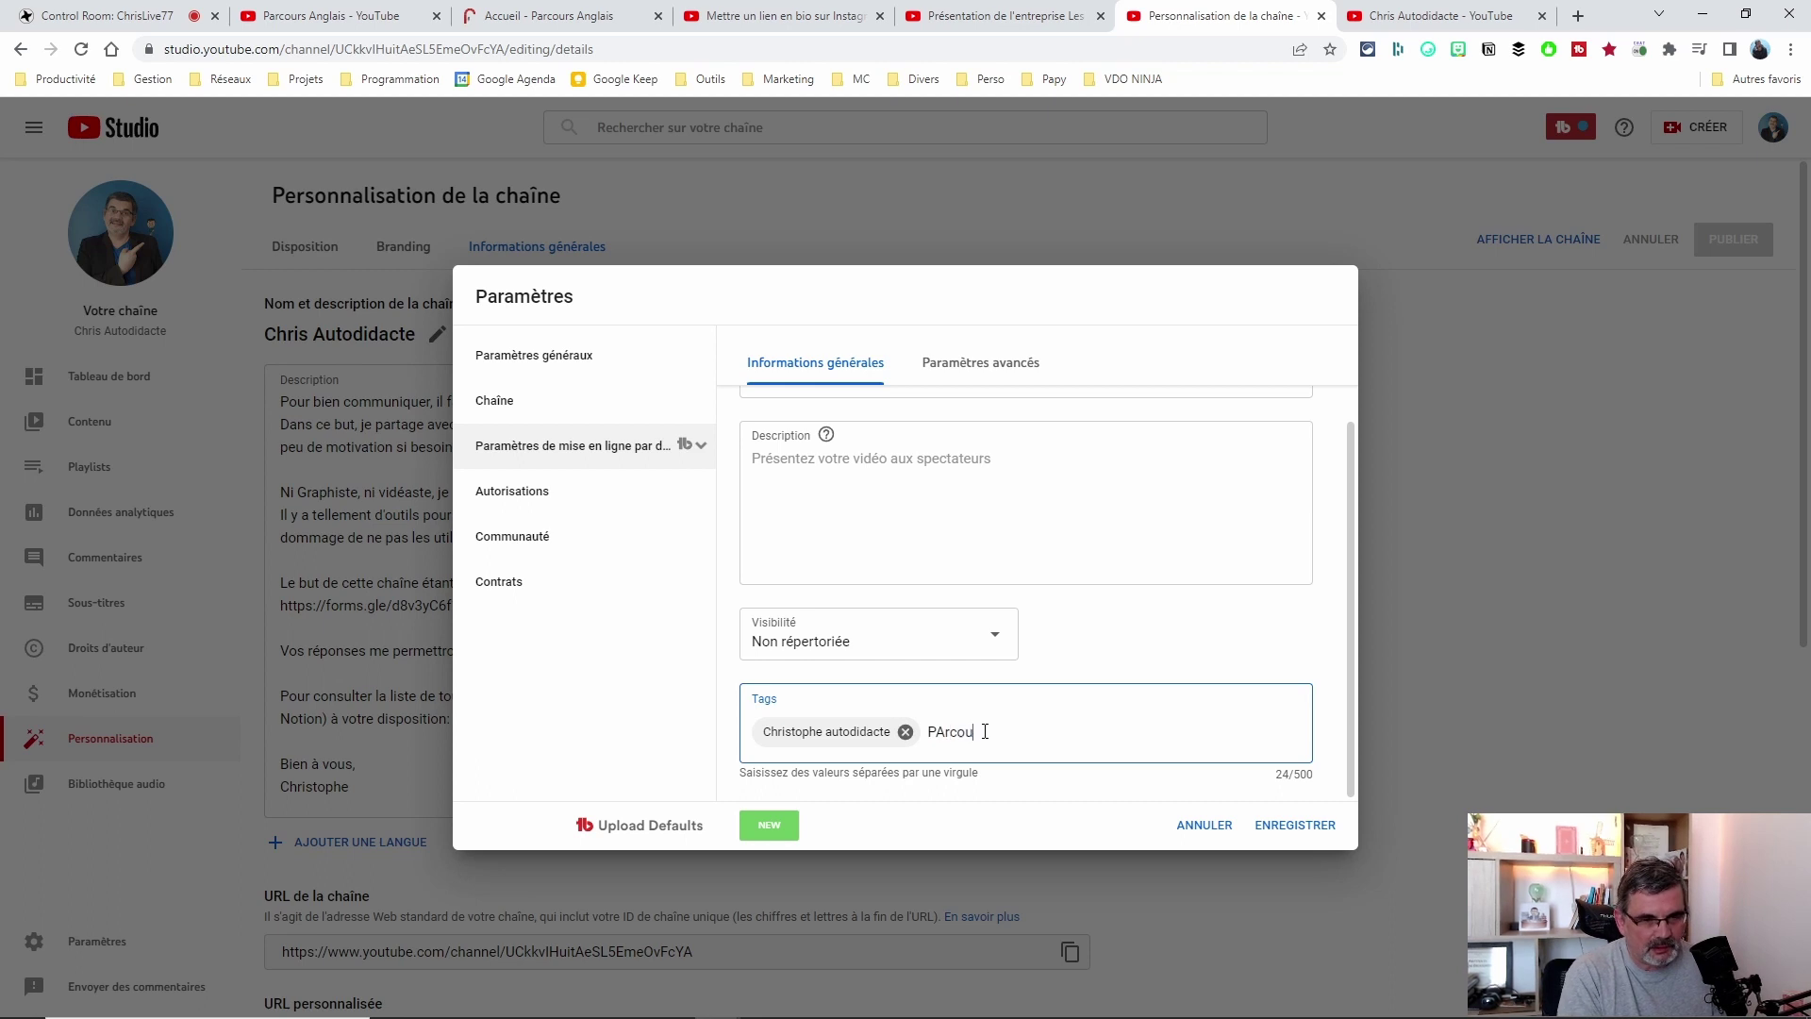
pyautogui.press('BackSpace')
pyautogui.press('BackSpace')
pyautogui.press('BackSpace')
pyautogui.press('BackSpace')
pyautogui.press('BackSpace')
pyautogui.write('ar')
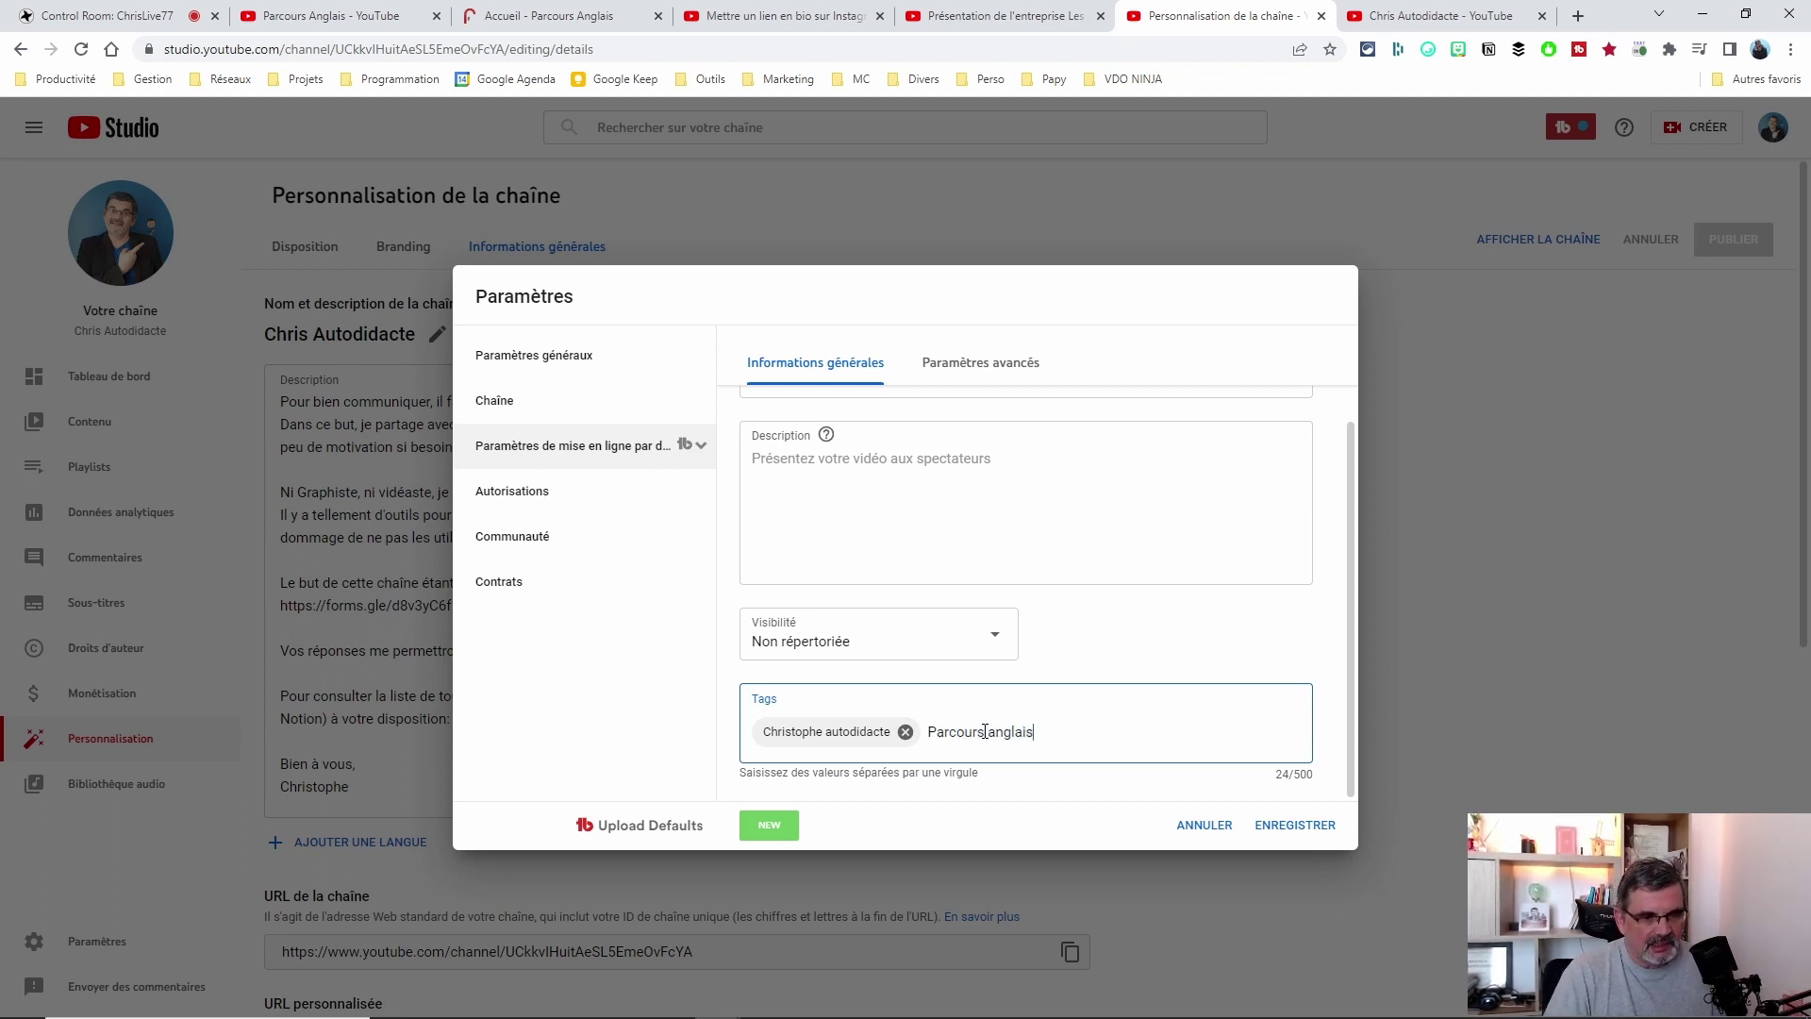
pyautogui.write('cours anglais')
pyautogui.press('Return')
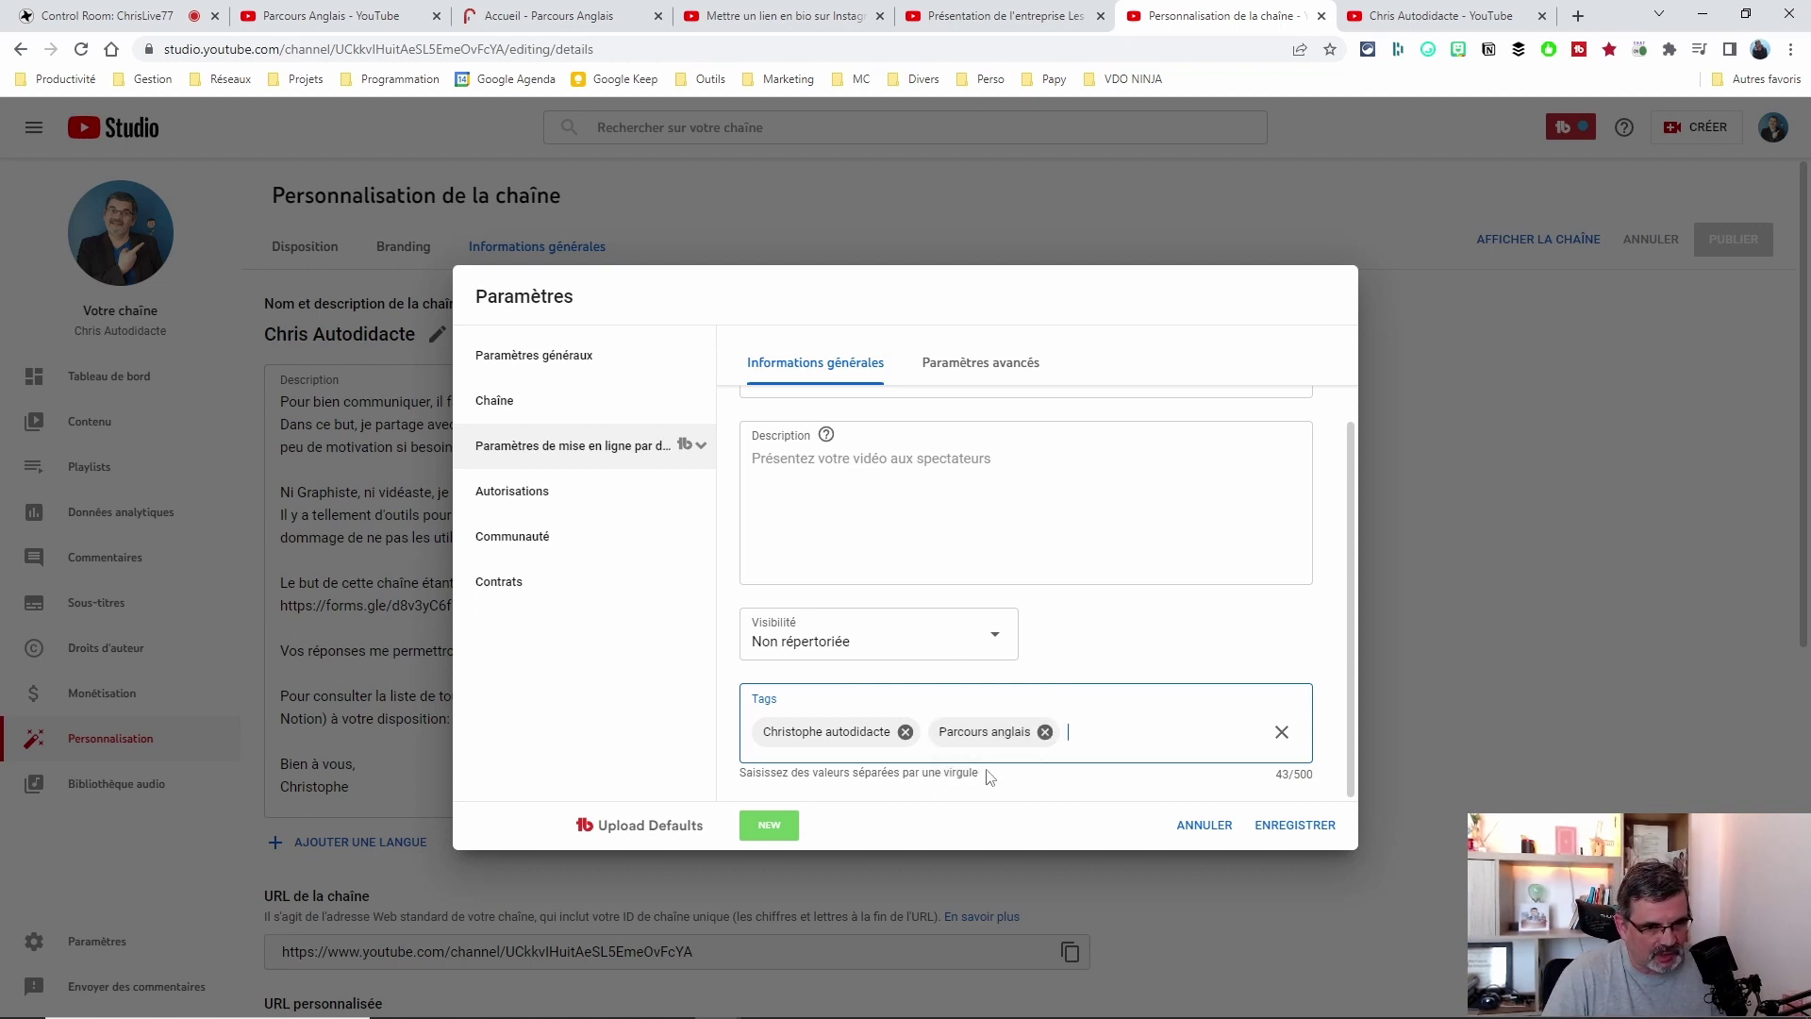
pyautogui.moveTo(987, 775); pyautogui.dragTo(740, 775)
pyautogui.click(1110, 732)
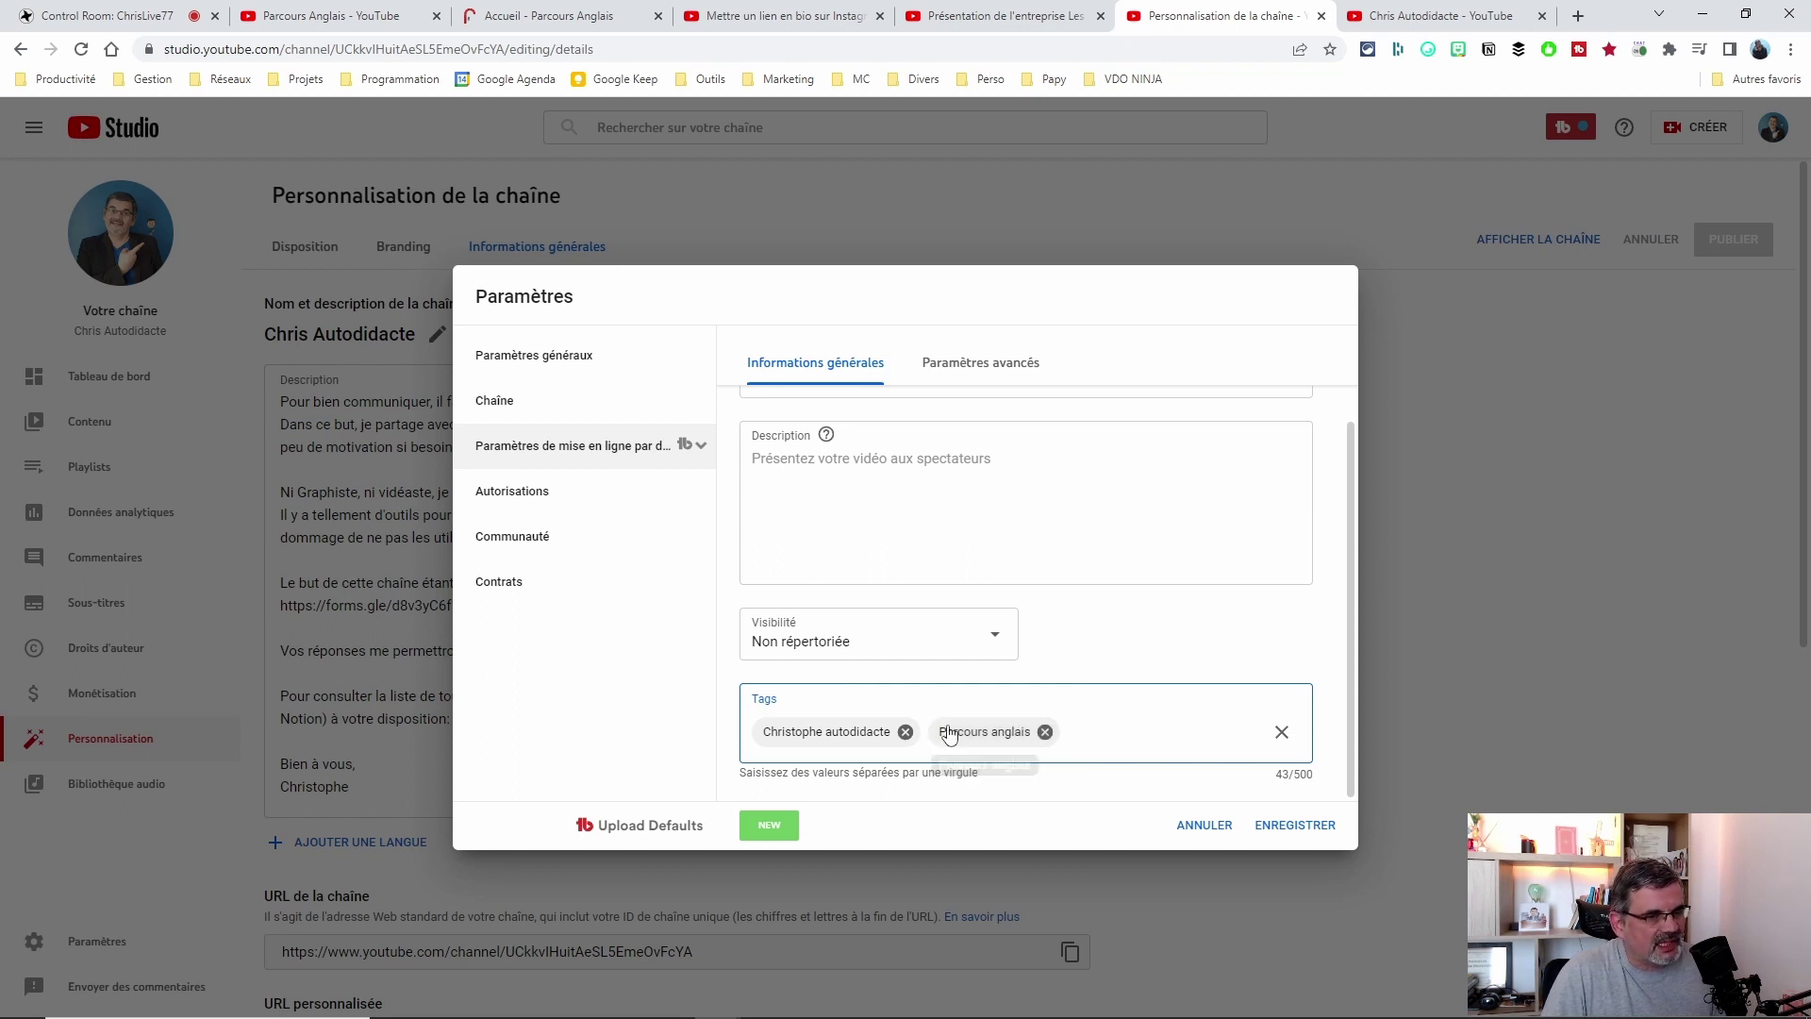
pyautogui.click(1045, 733)
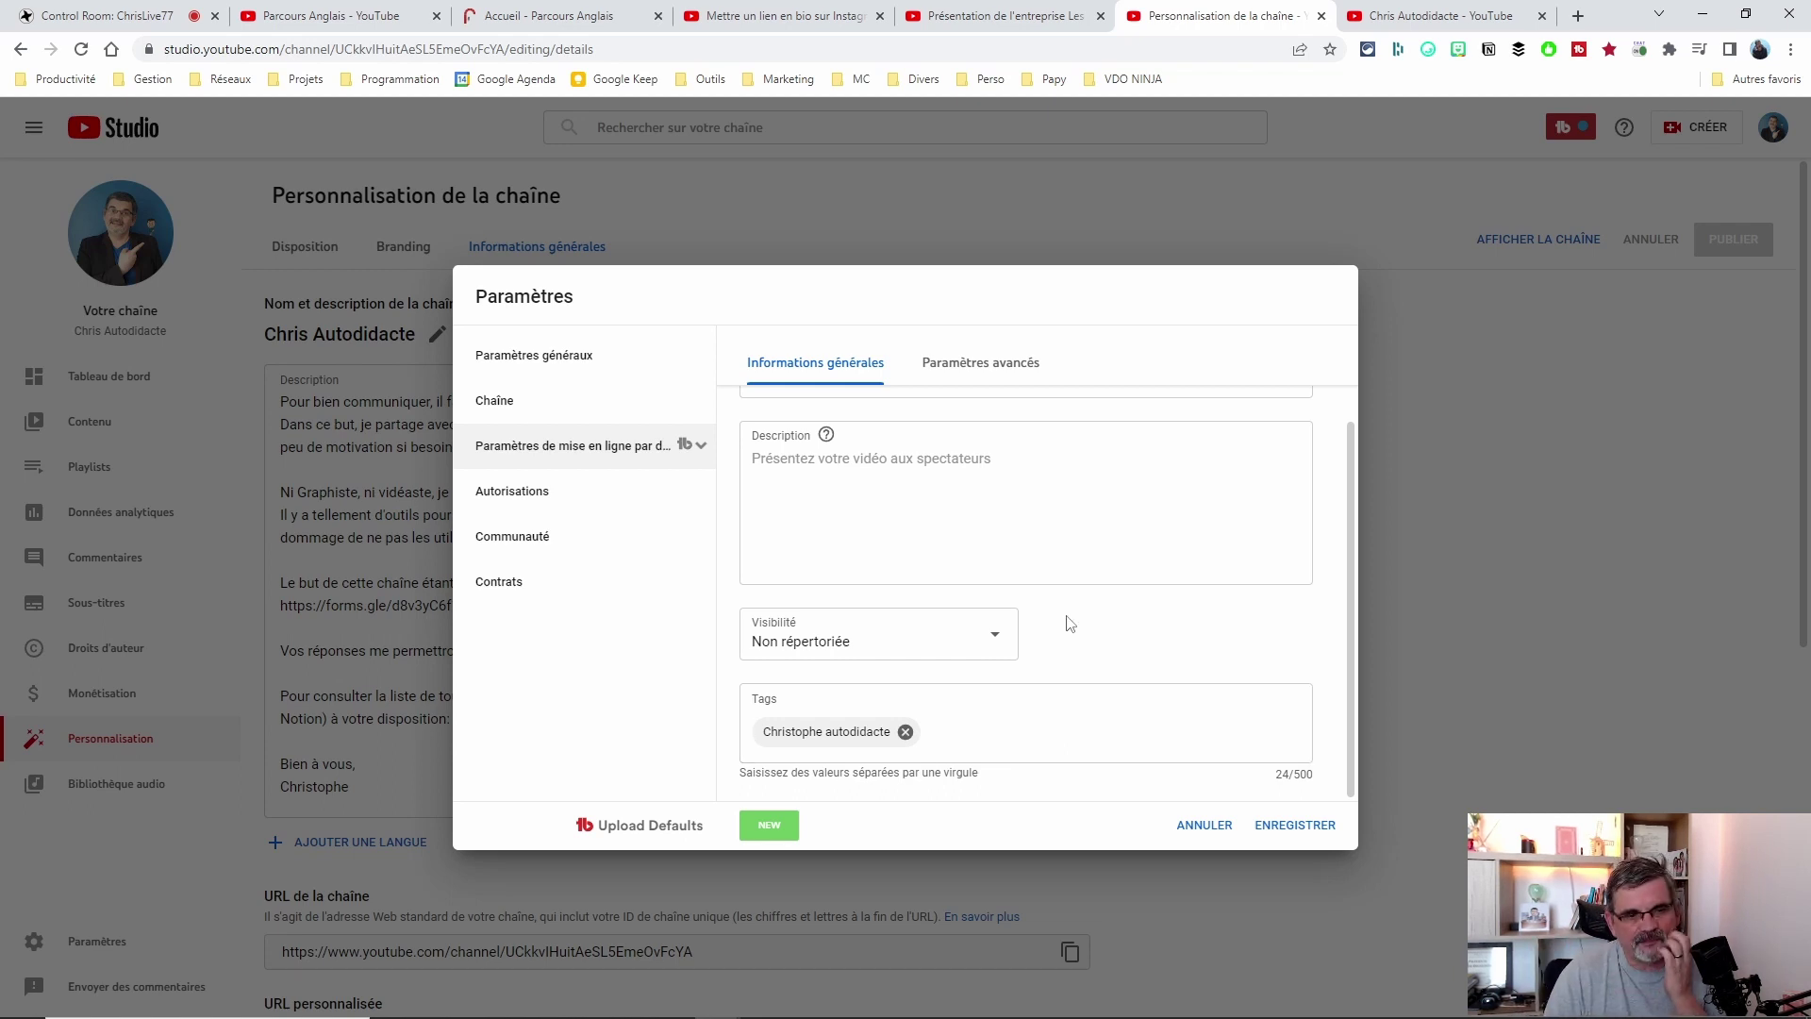
pyautogui.click(868, 639)
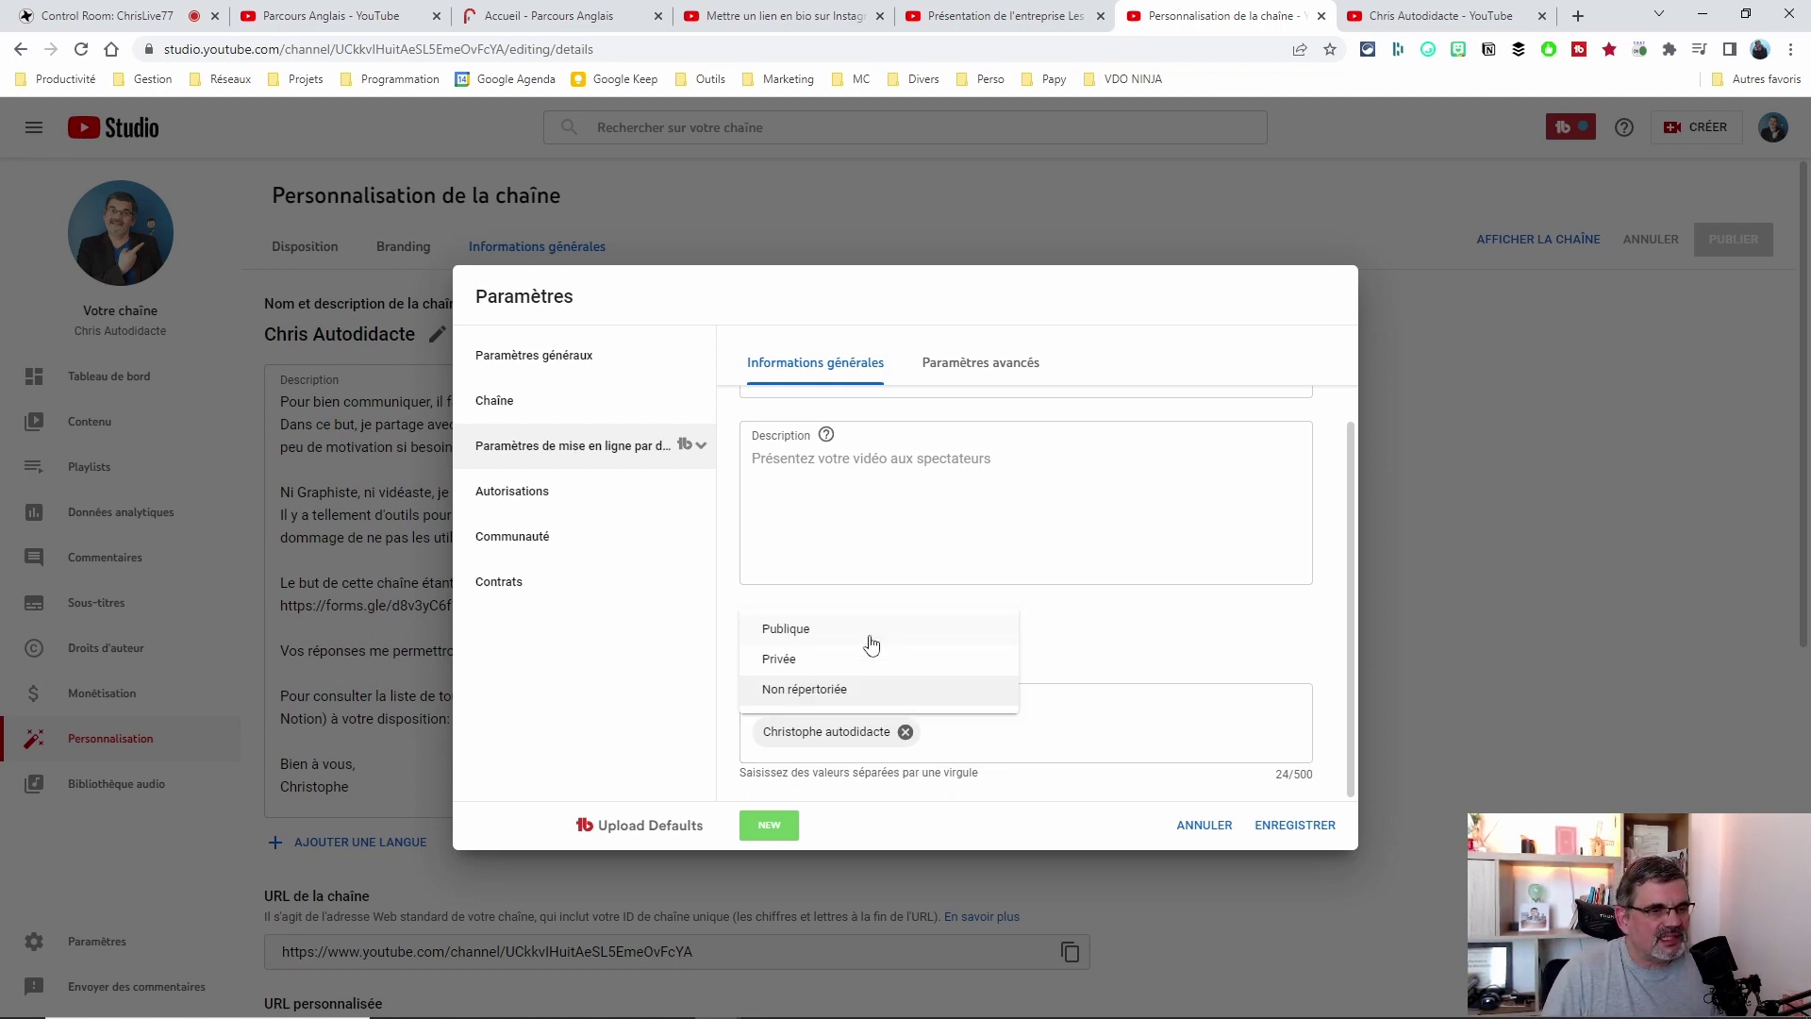
pyautogui.click(799, 693)
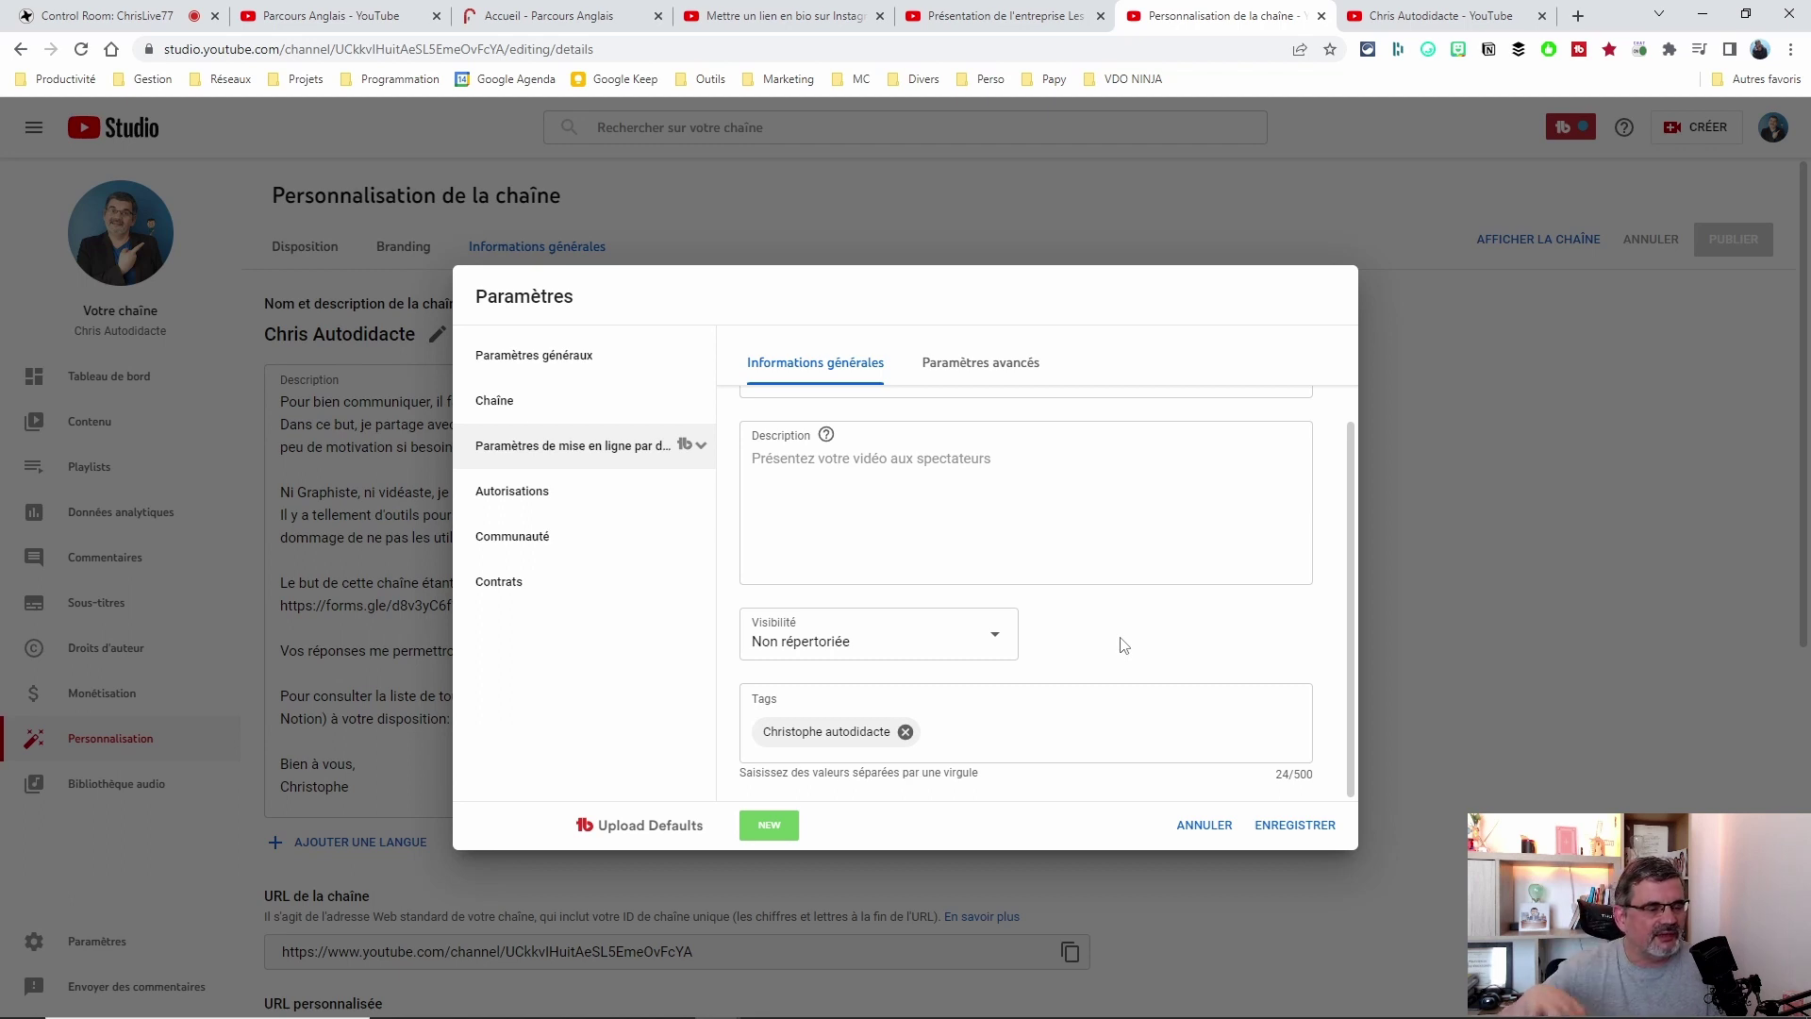
pyautogui.click(858, 643)
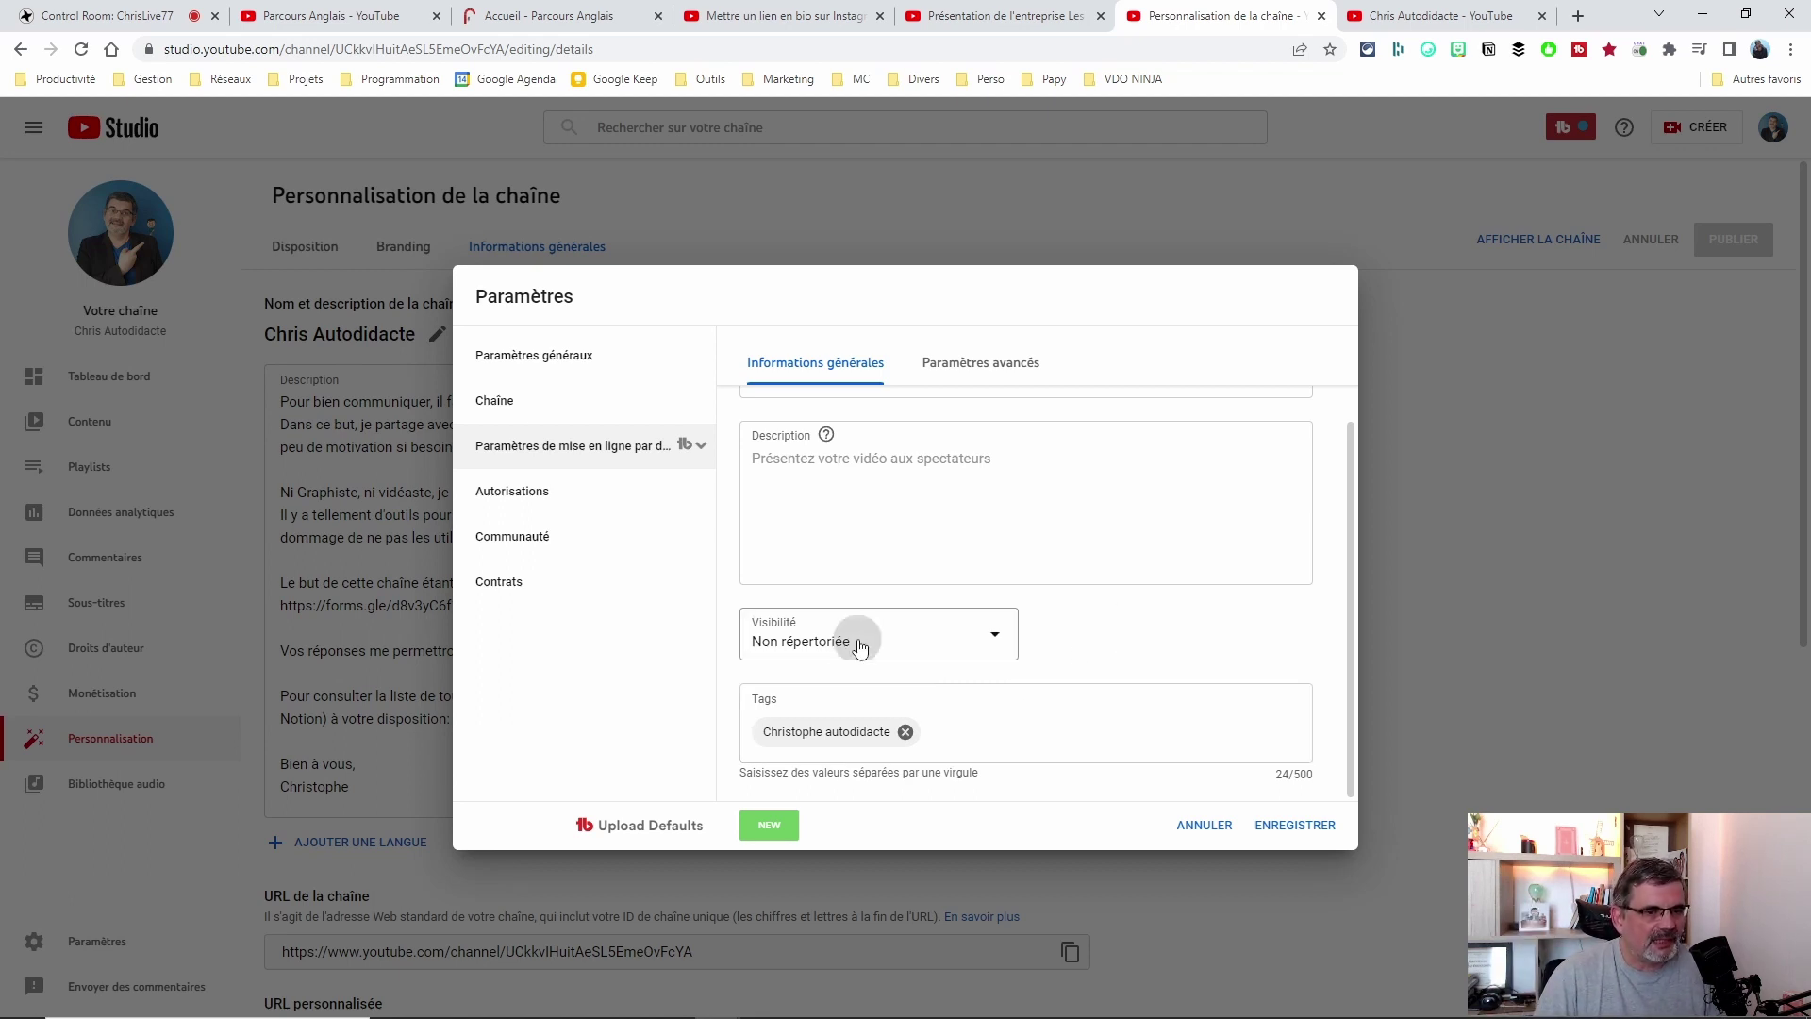
pyautogui.click(1193, 642)
pyautogui.scroll(1, 1157, 513)
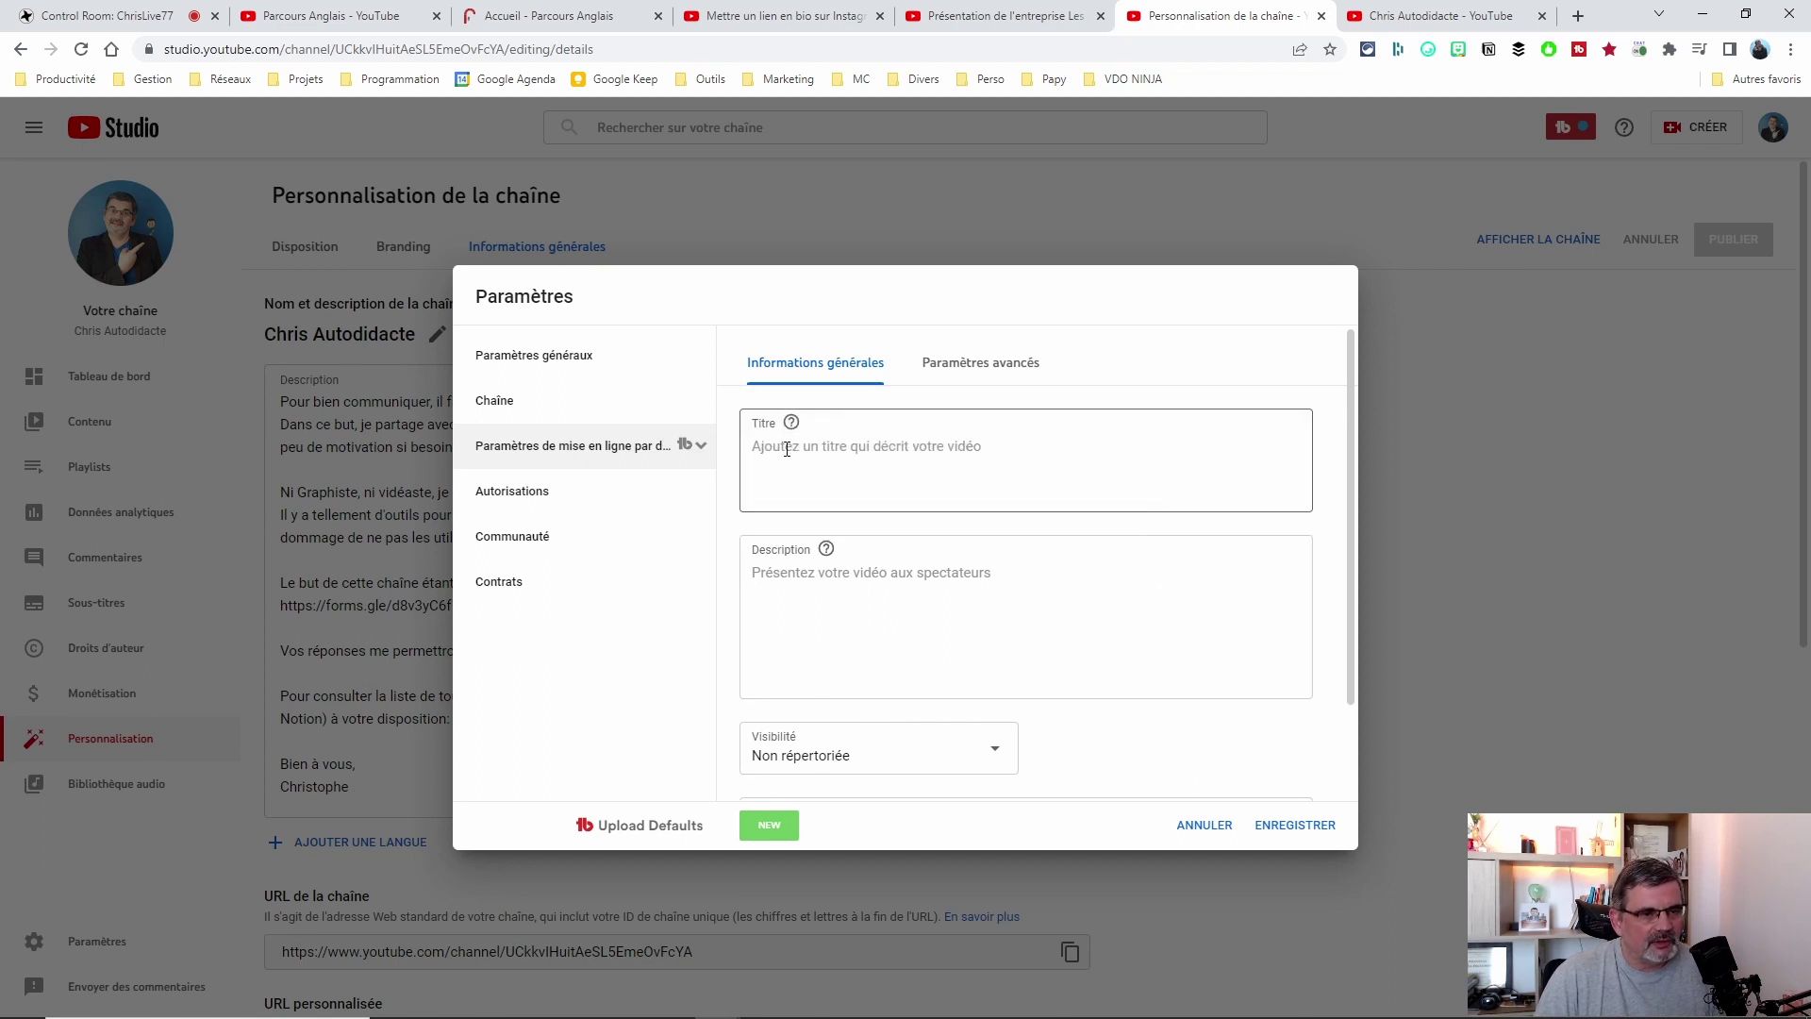
pyautogui.click(795, 583)
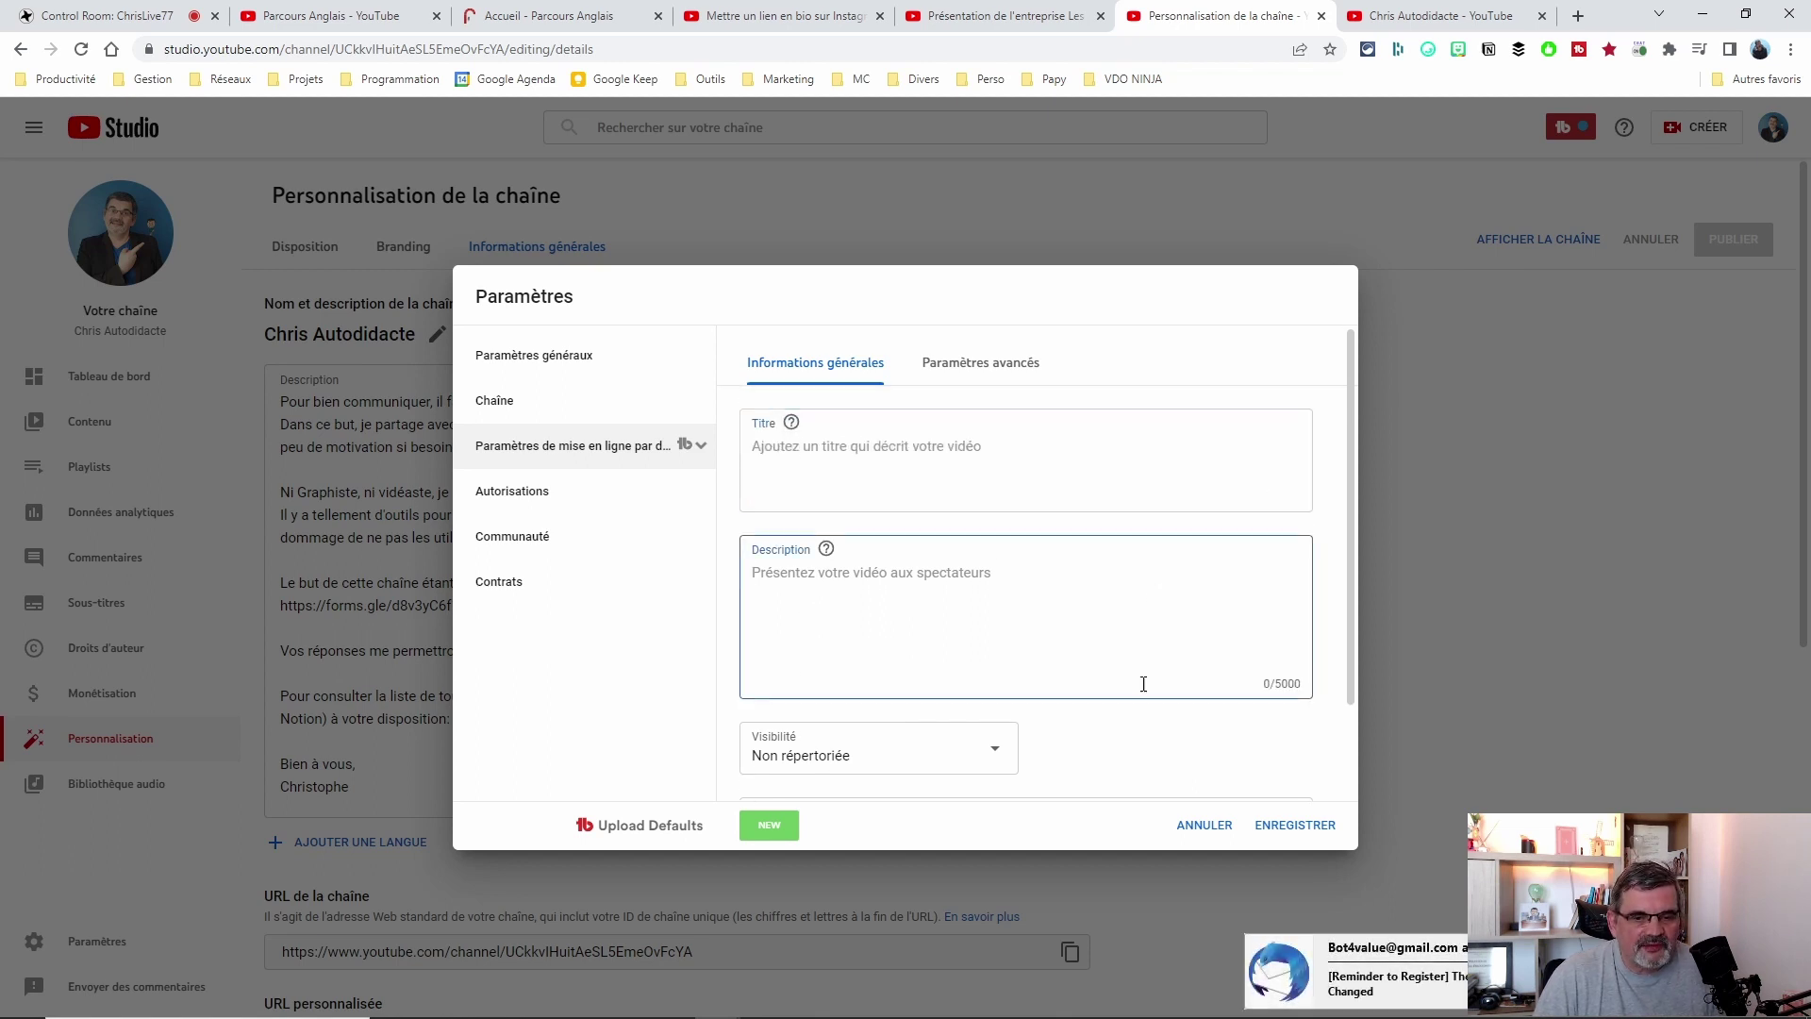
pyautogui.click(770, 449)
pyautogui.scroll(-1, 1197, 655)
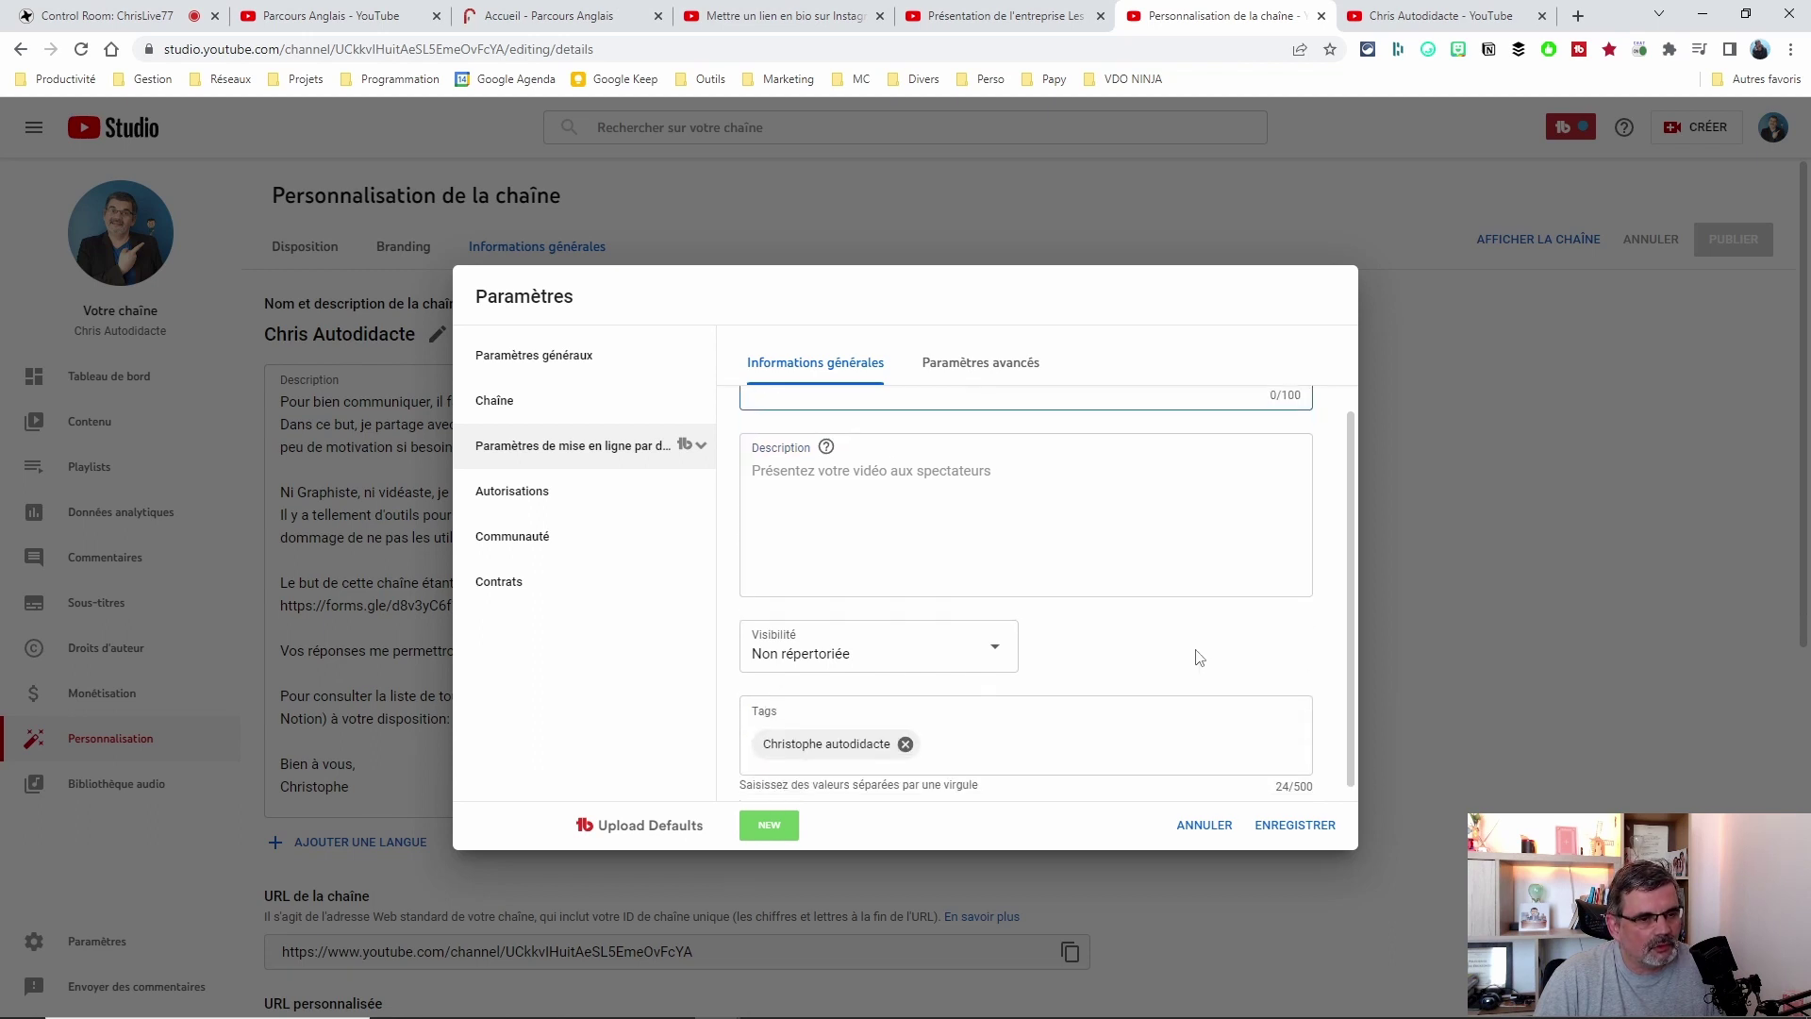
pyautogui.click(998, 643)
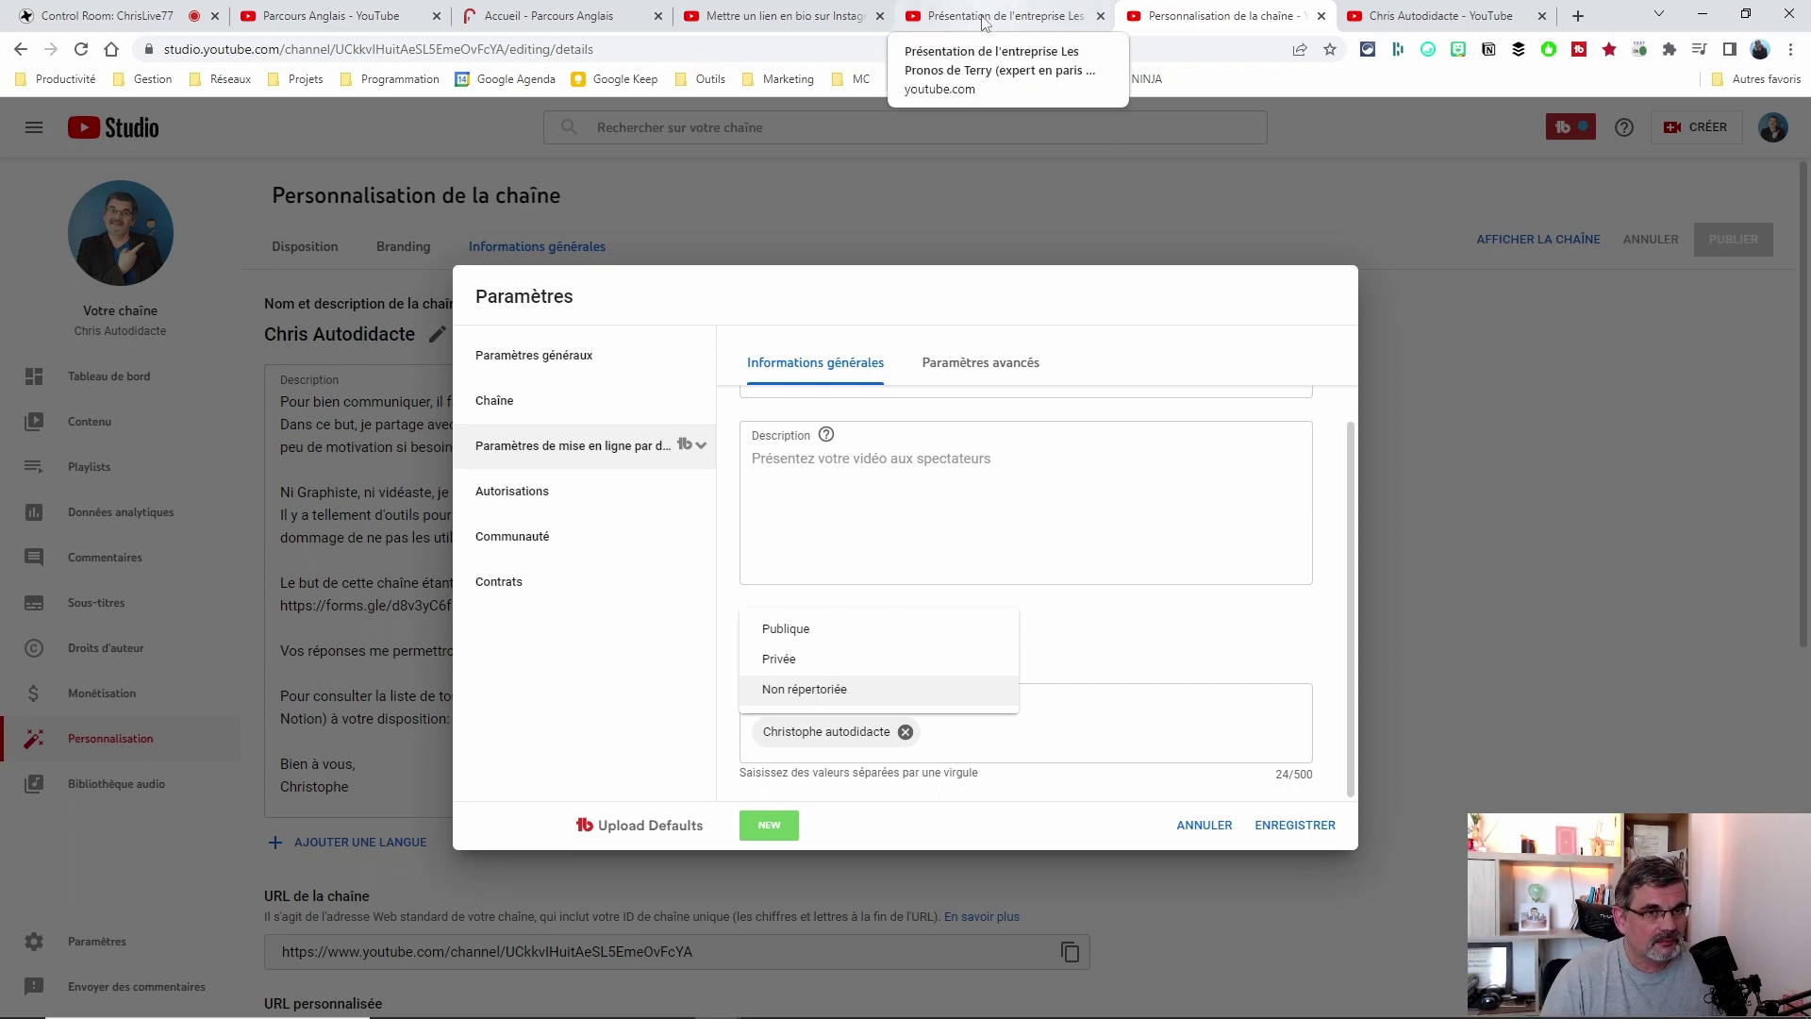
pyautogui.click(300, 13)
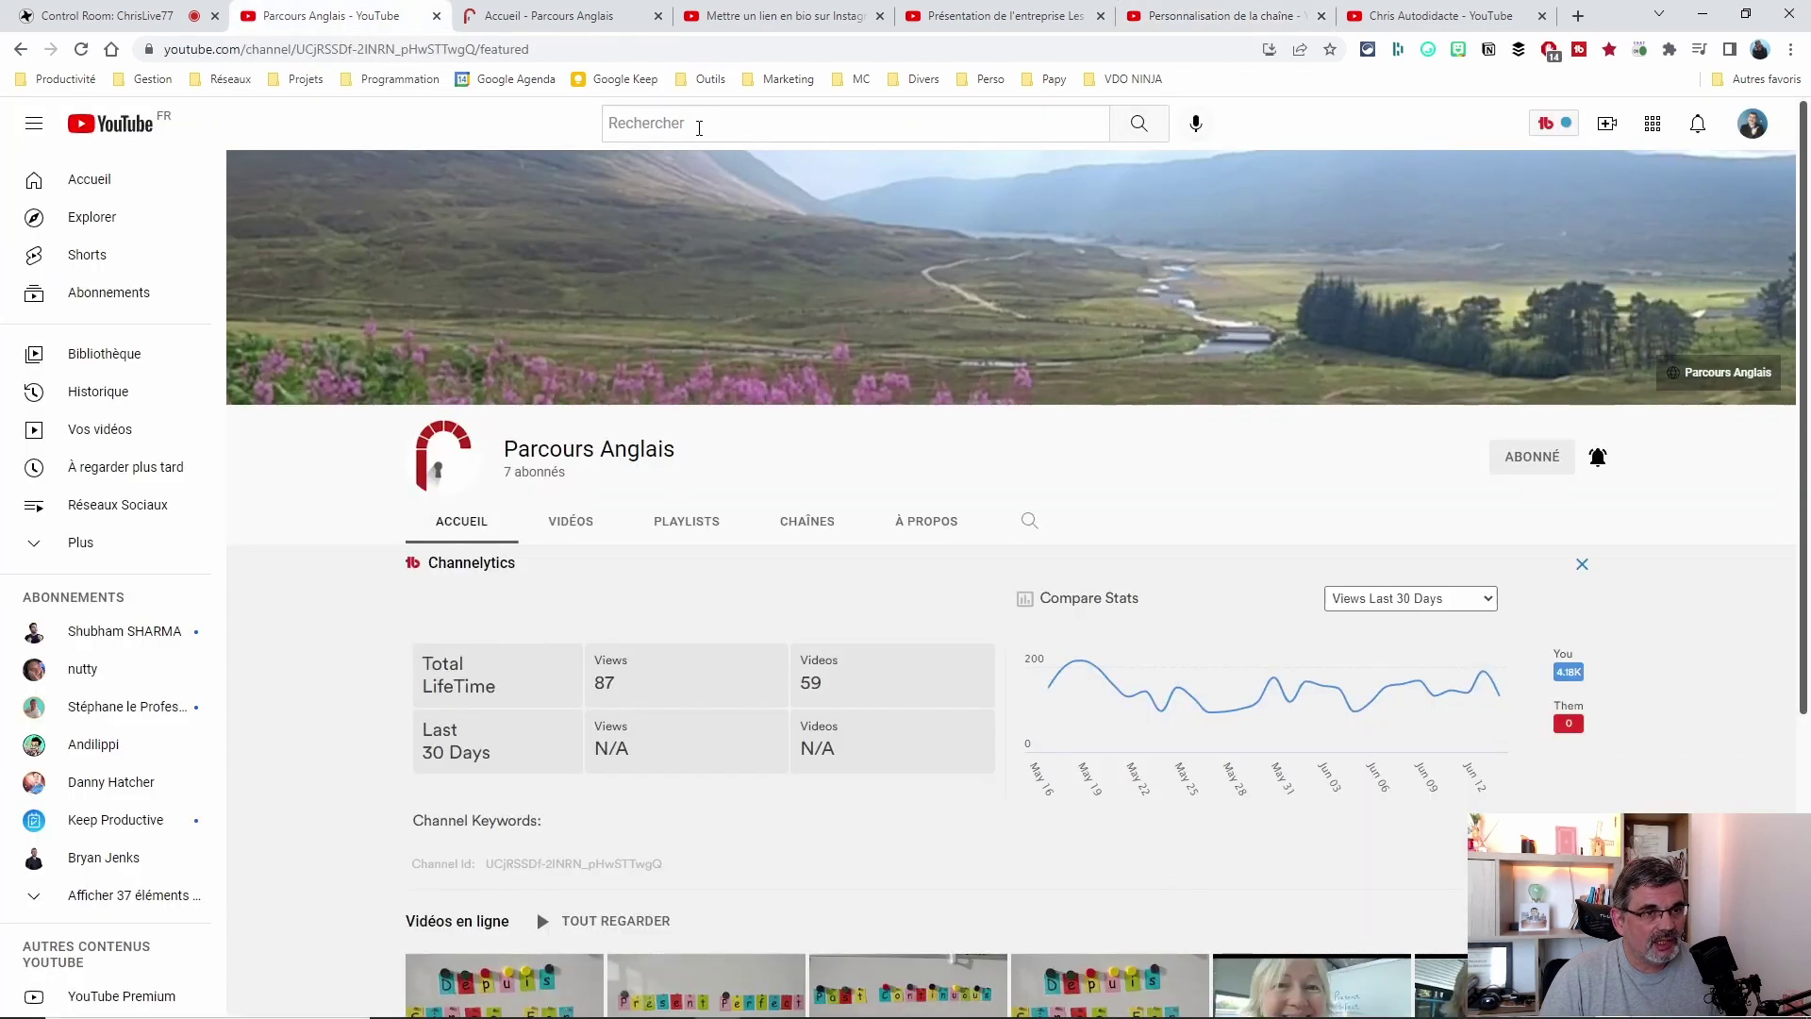
pyautogui.click(723, 120)
pyautogui.write('fjsdlfjsdflk j')
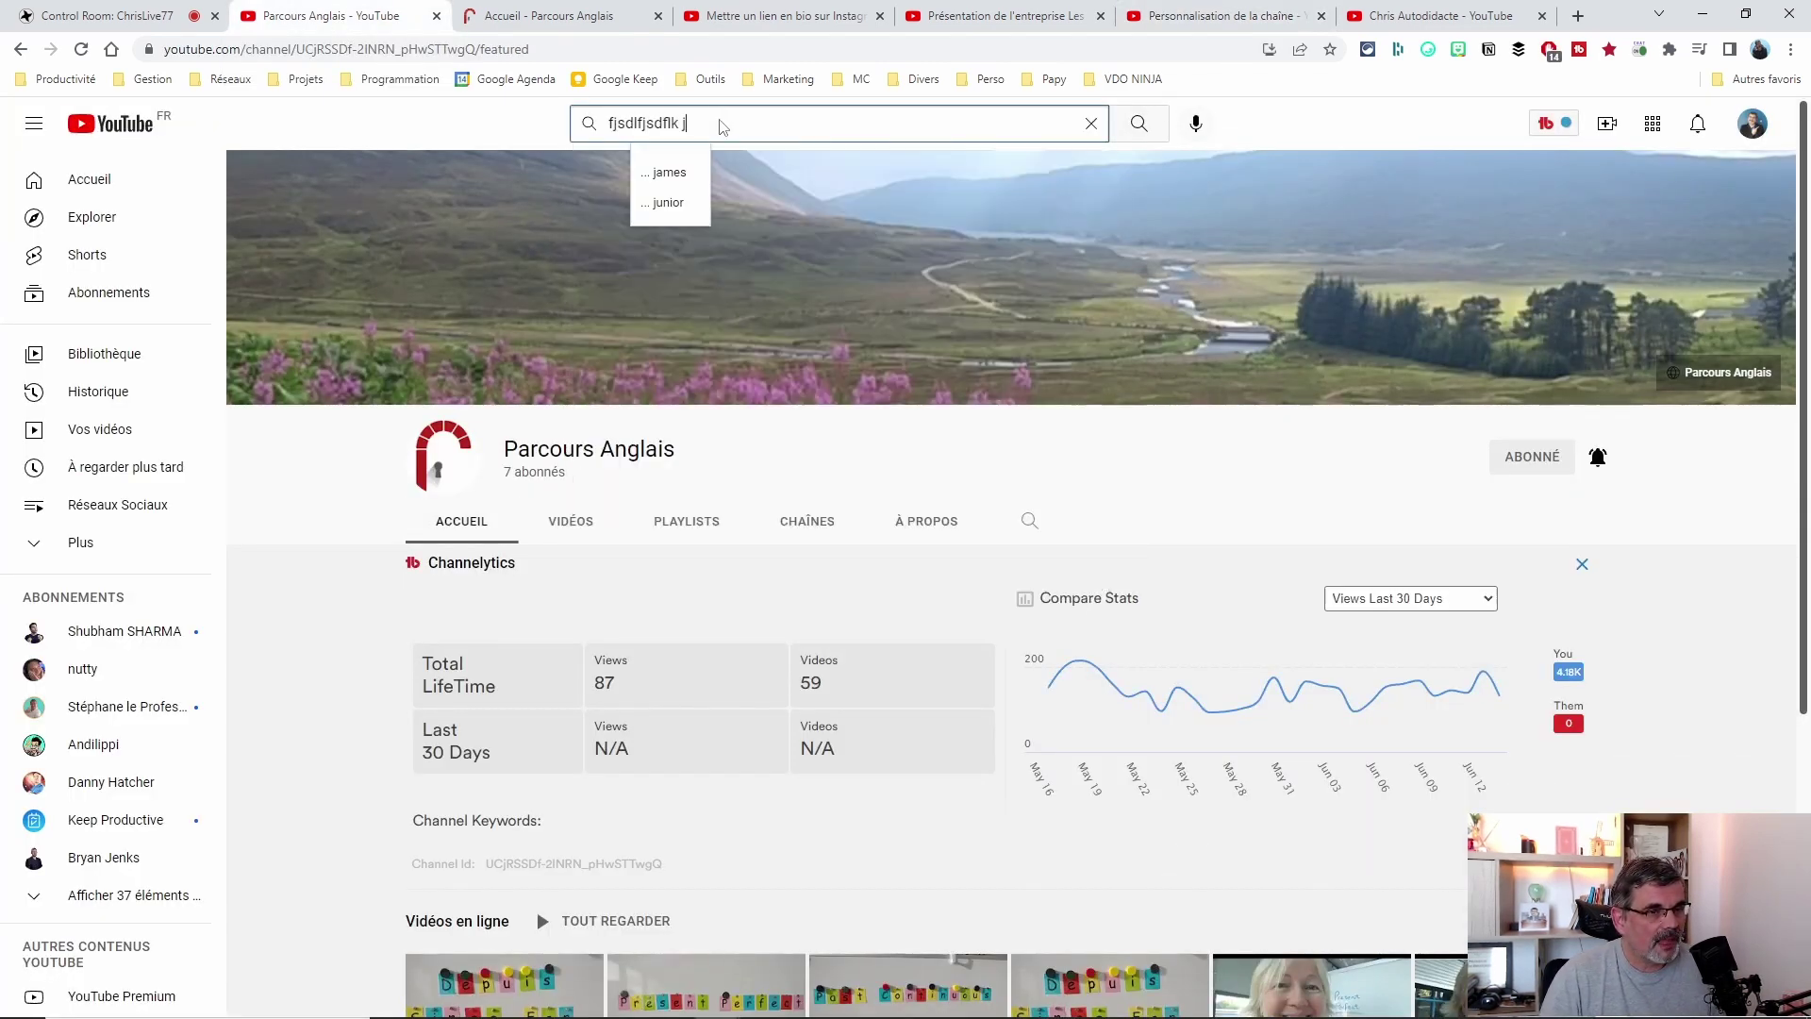
pyautogui.click(688, 524)
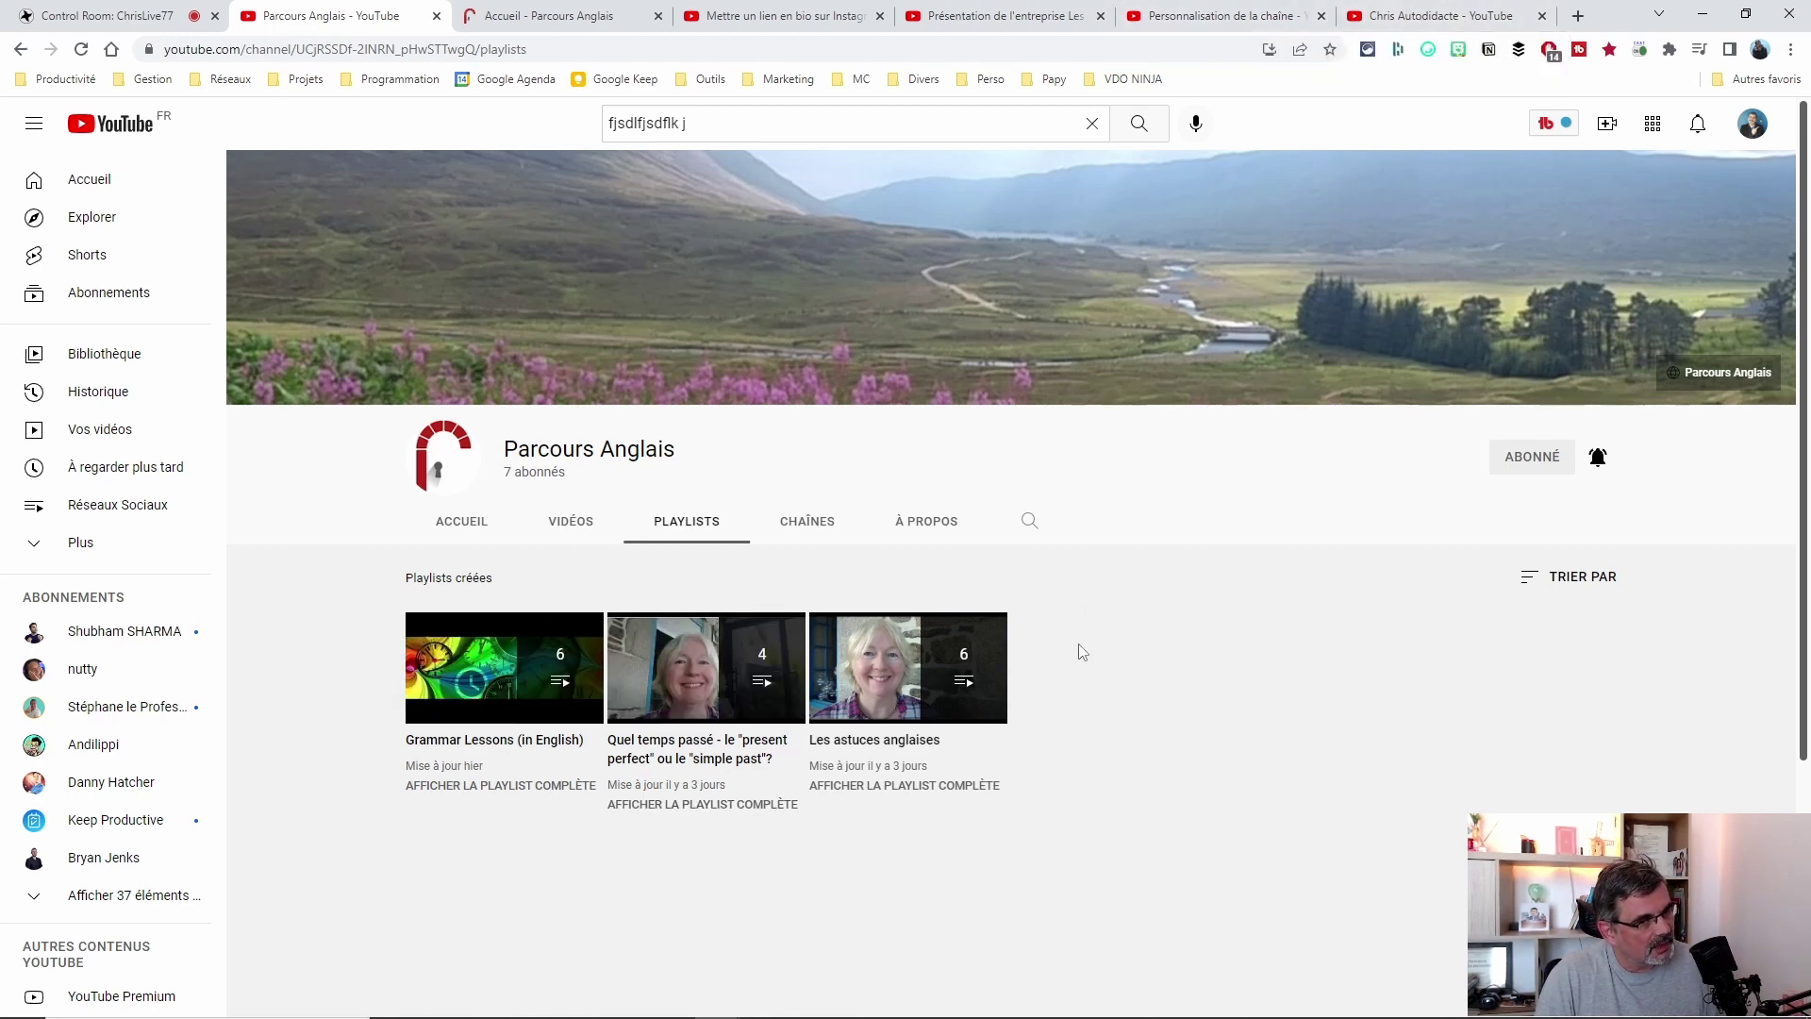
pyautogui.moveTo(712, 125); pyautogui.dragTo(544, 127)
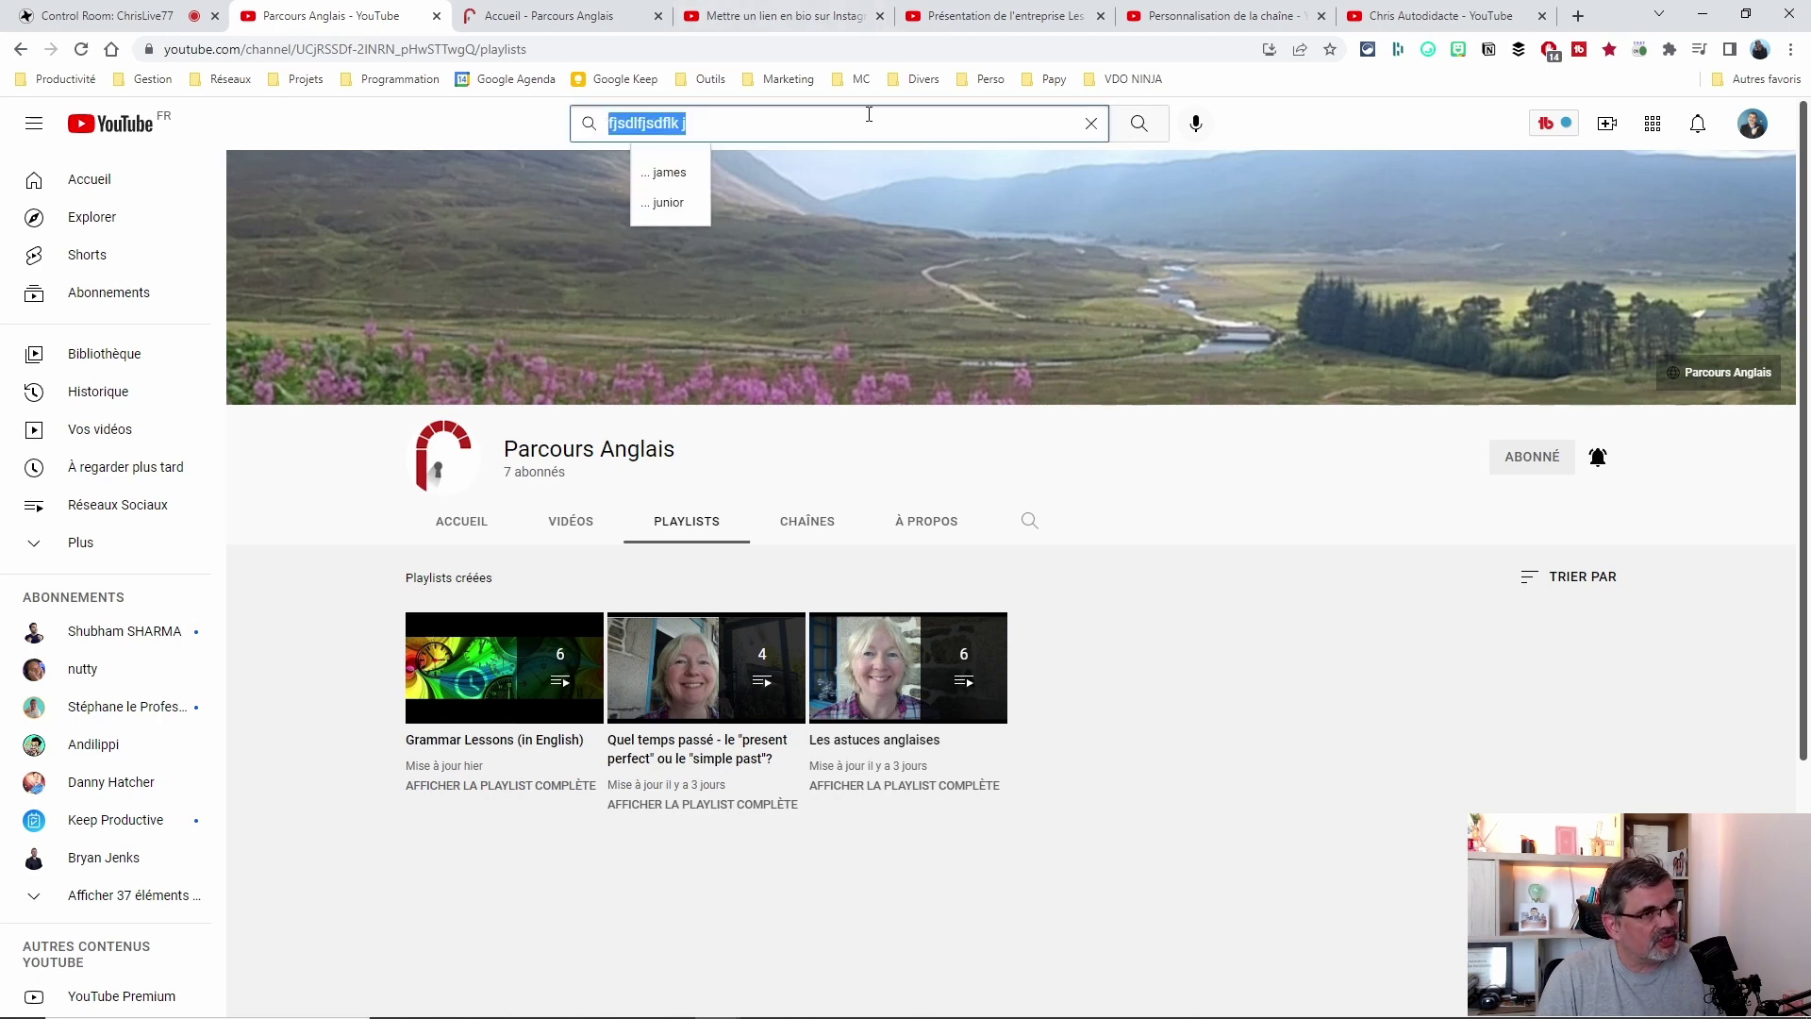
pyautogui.write('fdg dfg fd')
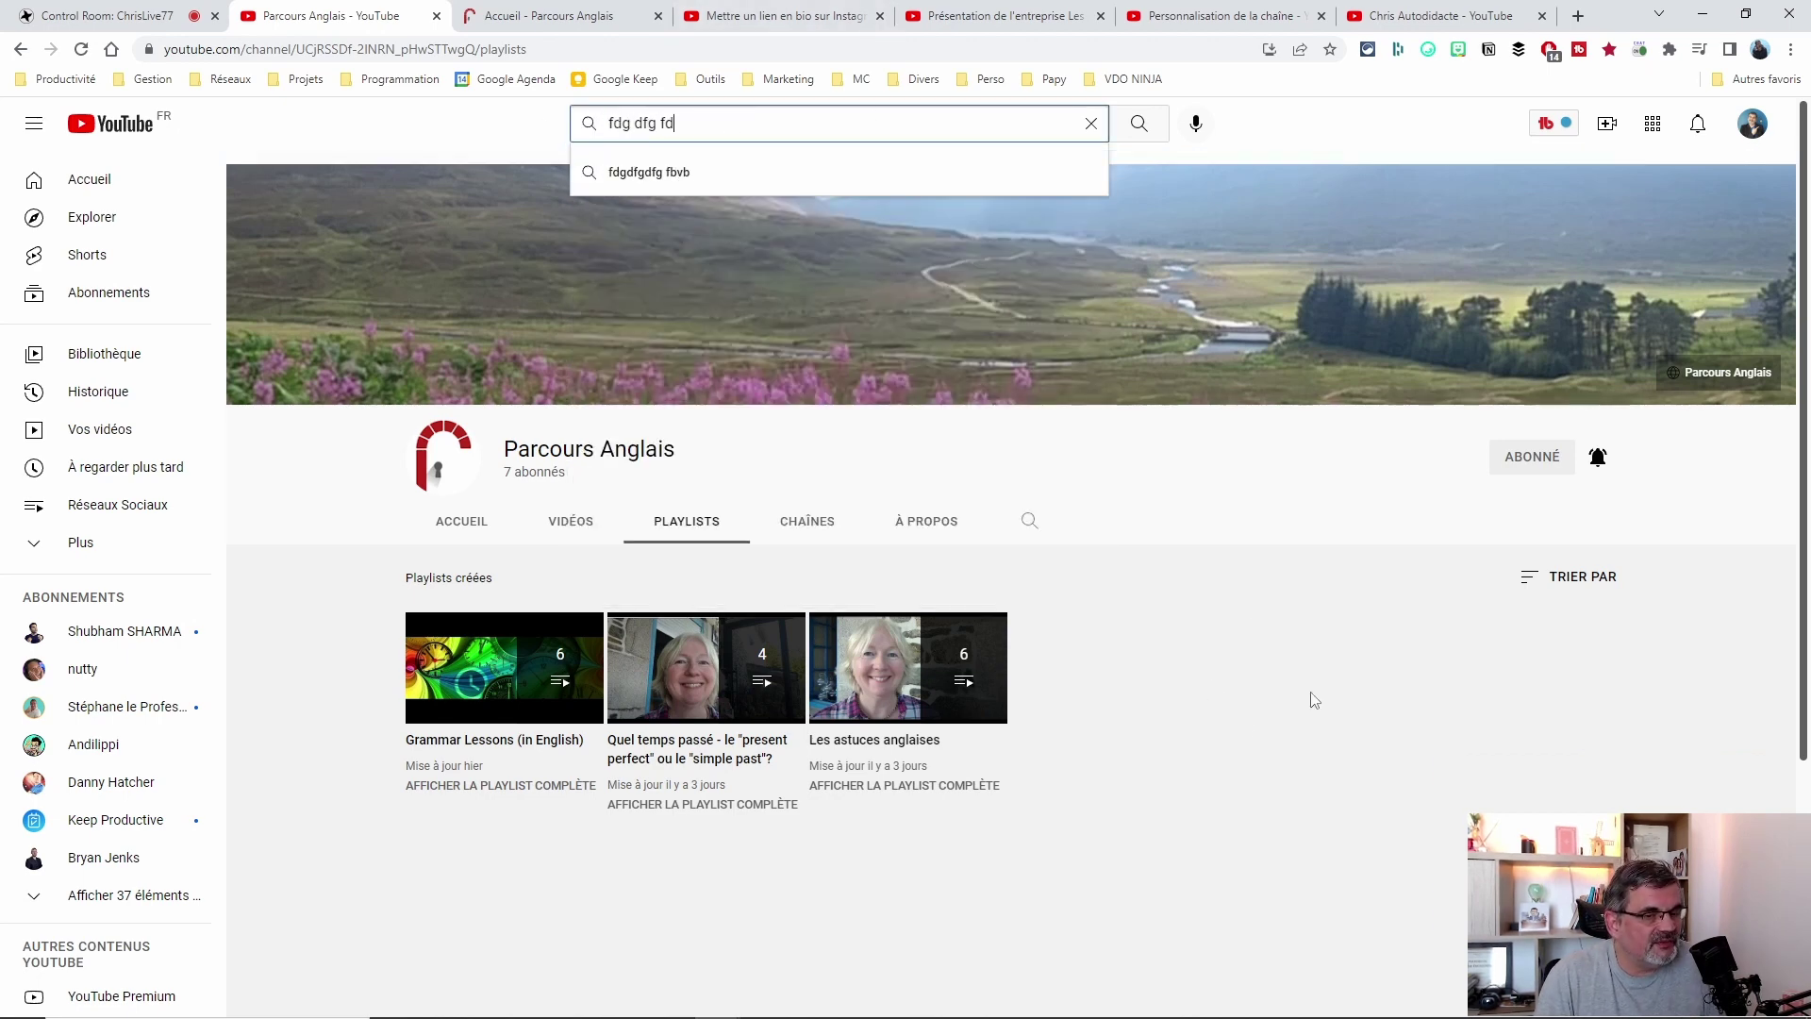
pyautogui.moveTo(739, 125); pyautogui.dragTo(486, 111)
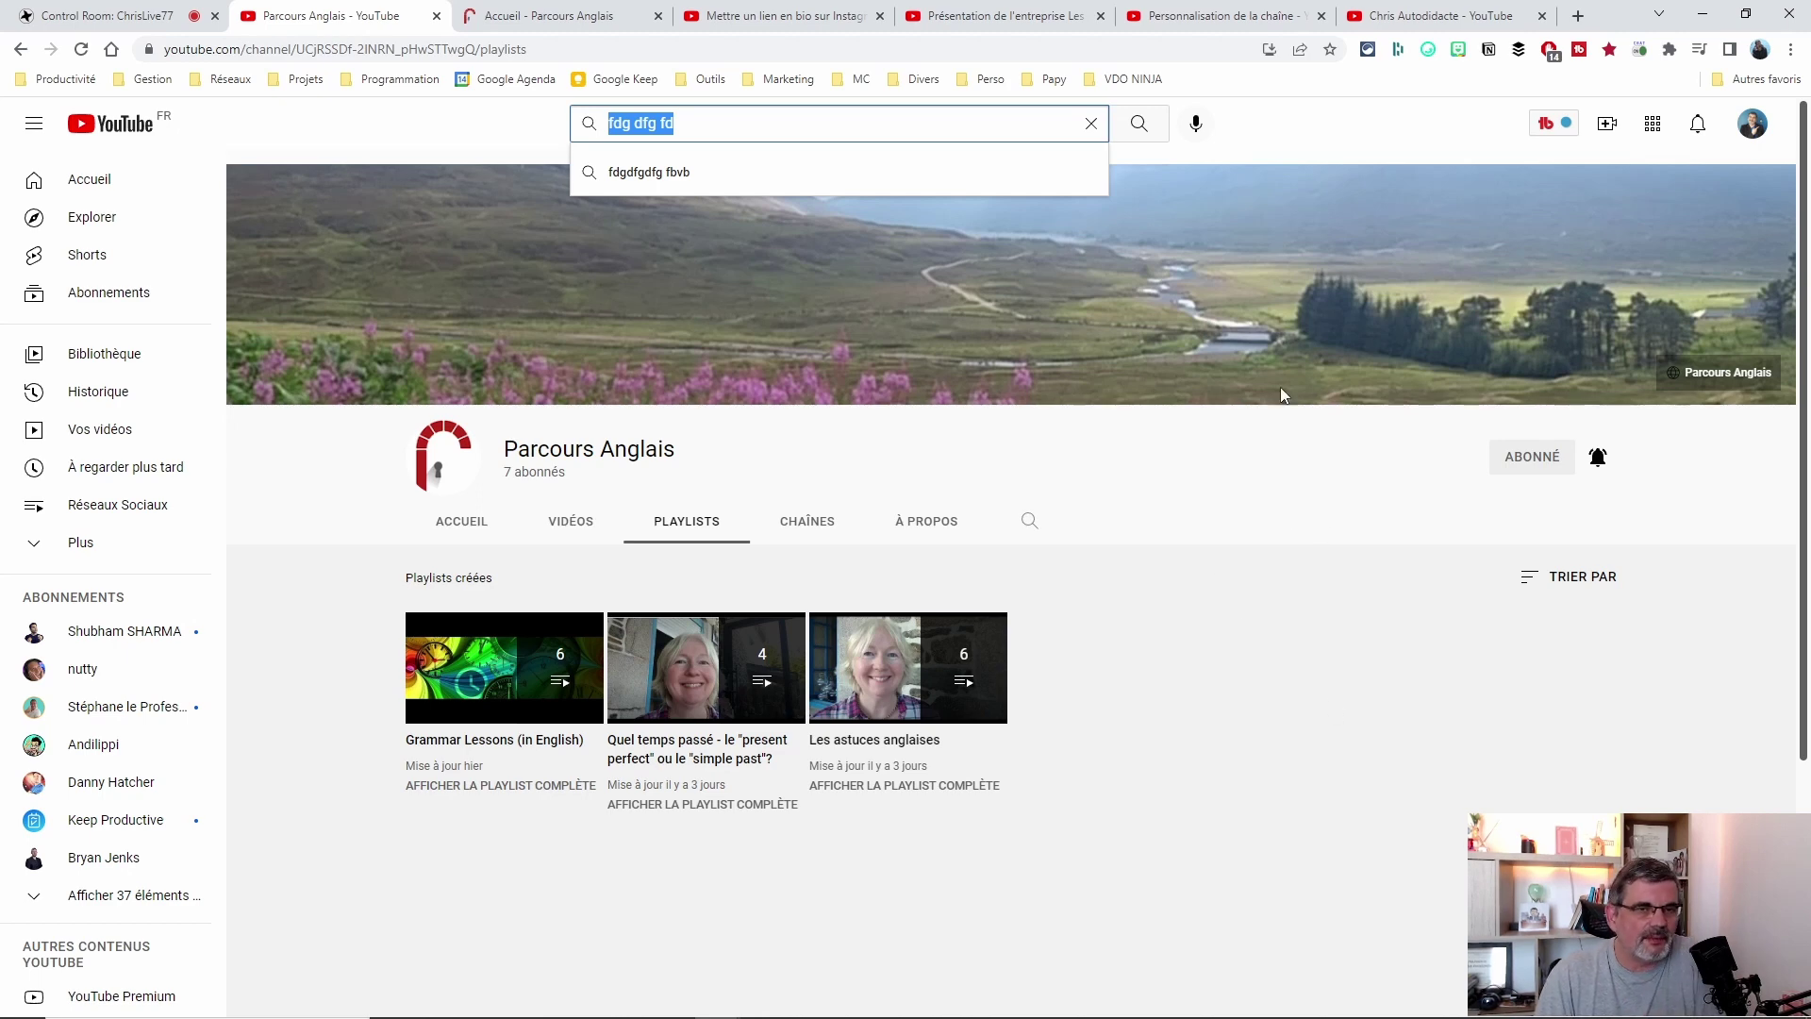
pyautogui.click(1279, 614)
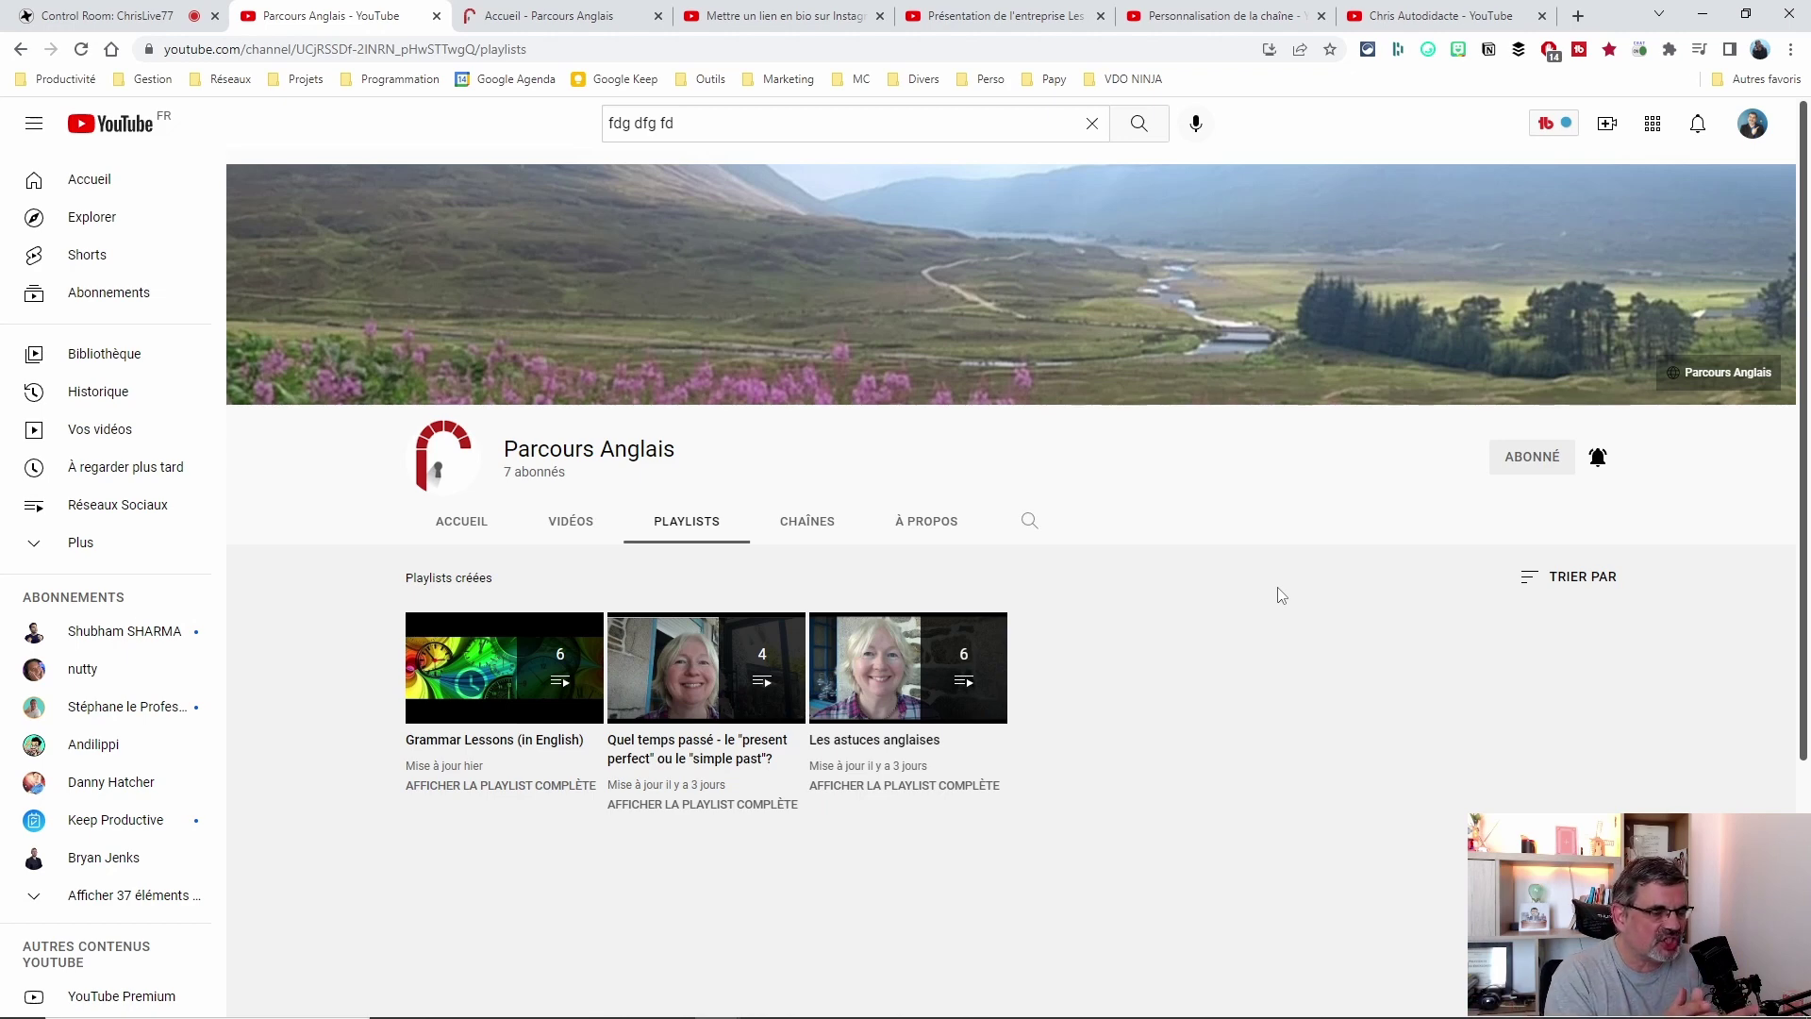
pyautogui.click(575, 523)
pyautogui.click(691, 519)
pyautogui.hotkey('ctrl', '9')
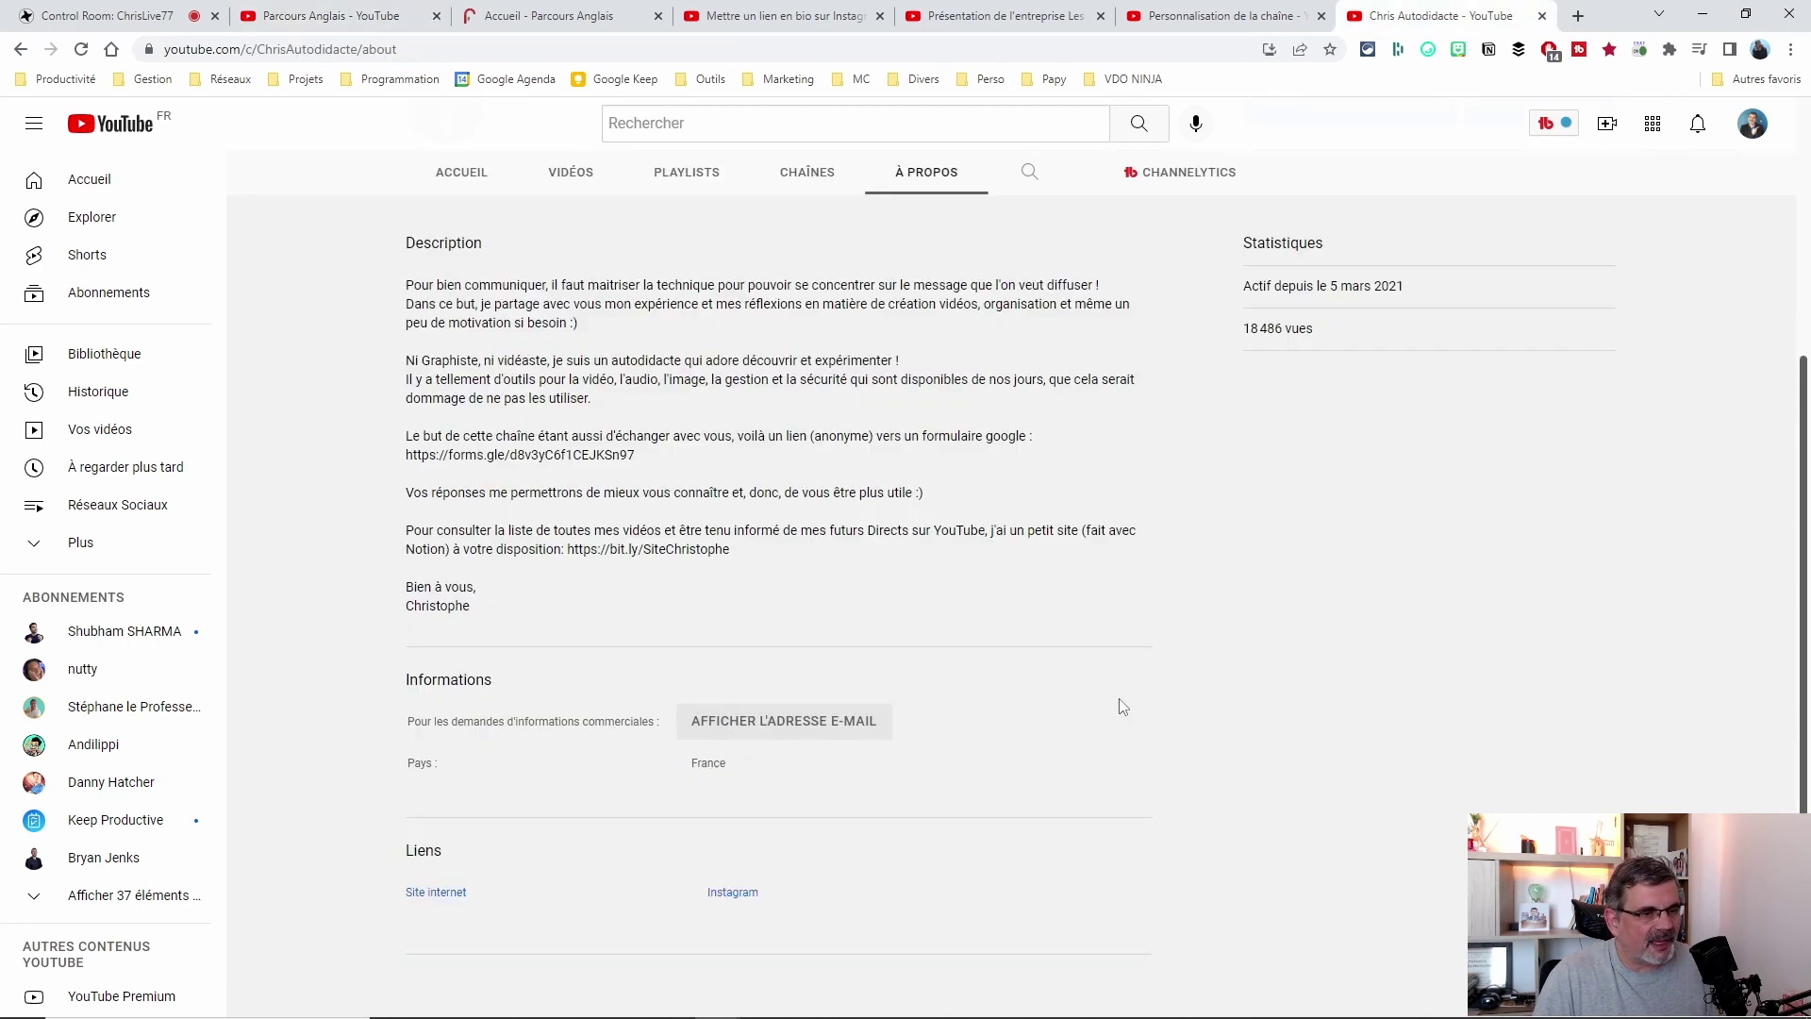
pyautogui.hotkey('ctrl', 'shift', 'Tab')
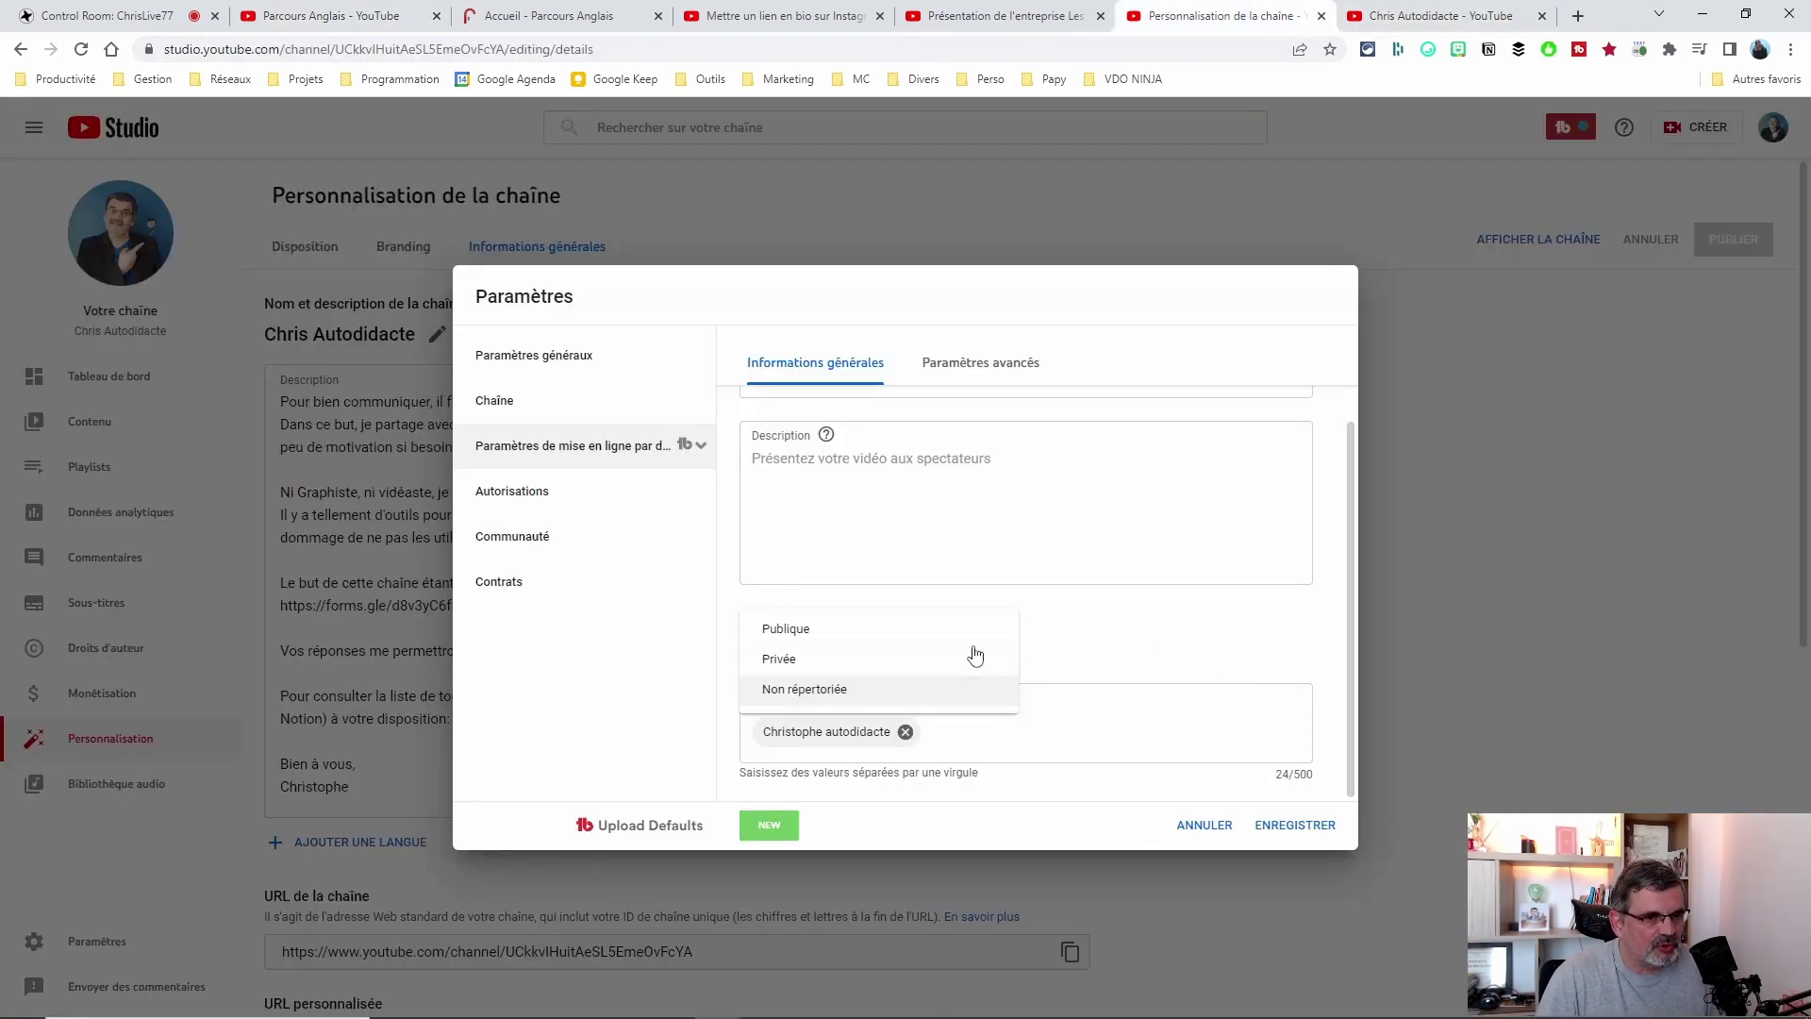
# Try Privée as default visibility, revert to Non répertoriée, then show the advanced upload defaults.
pyautogui.click(783, 660)
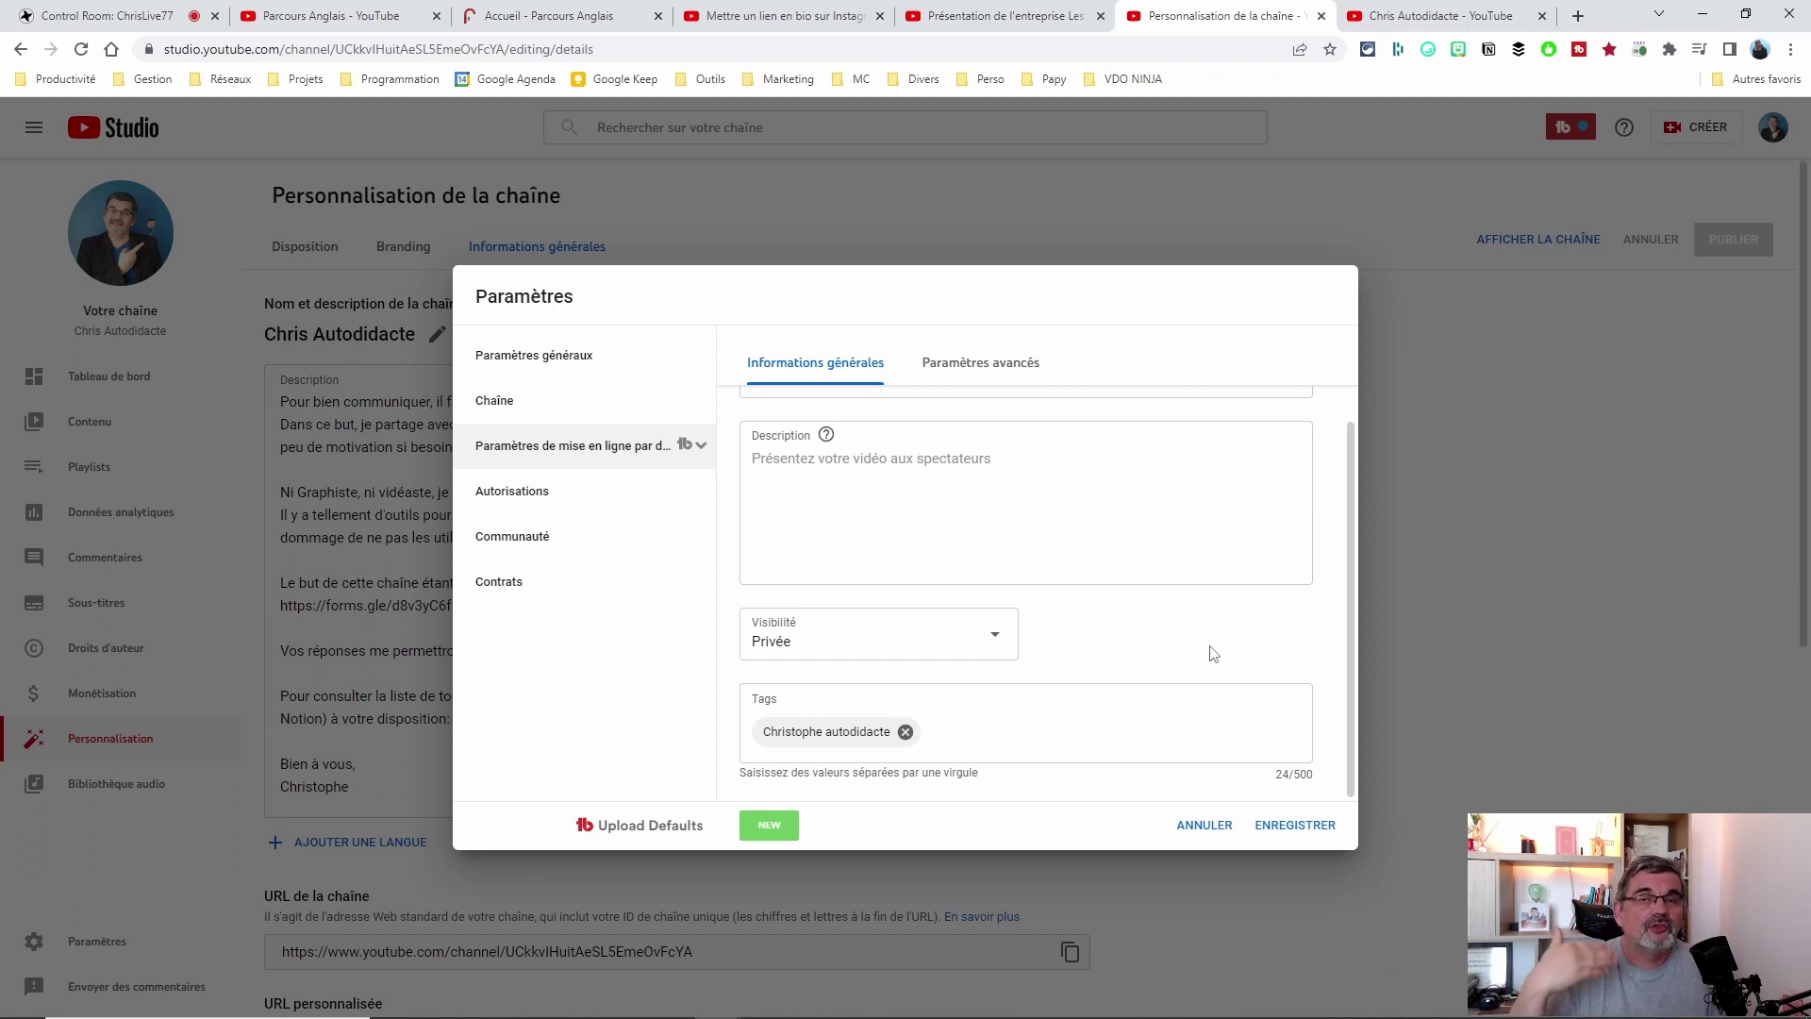
pyautogui.click(807, 643)
pyautogui.click(1130, 649)
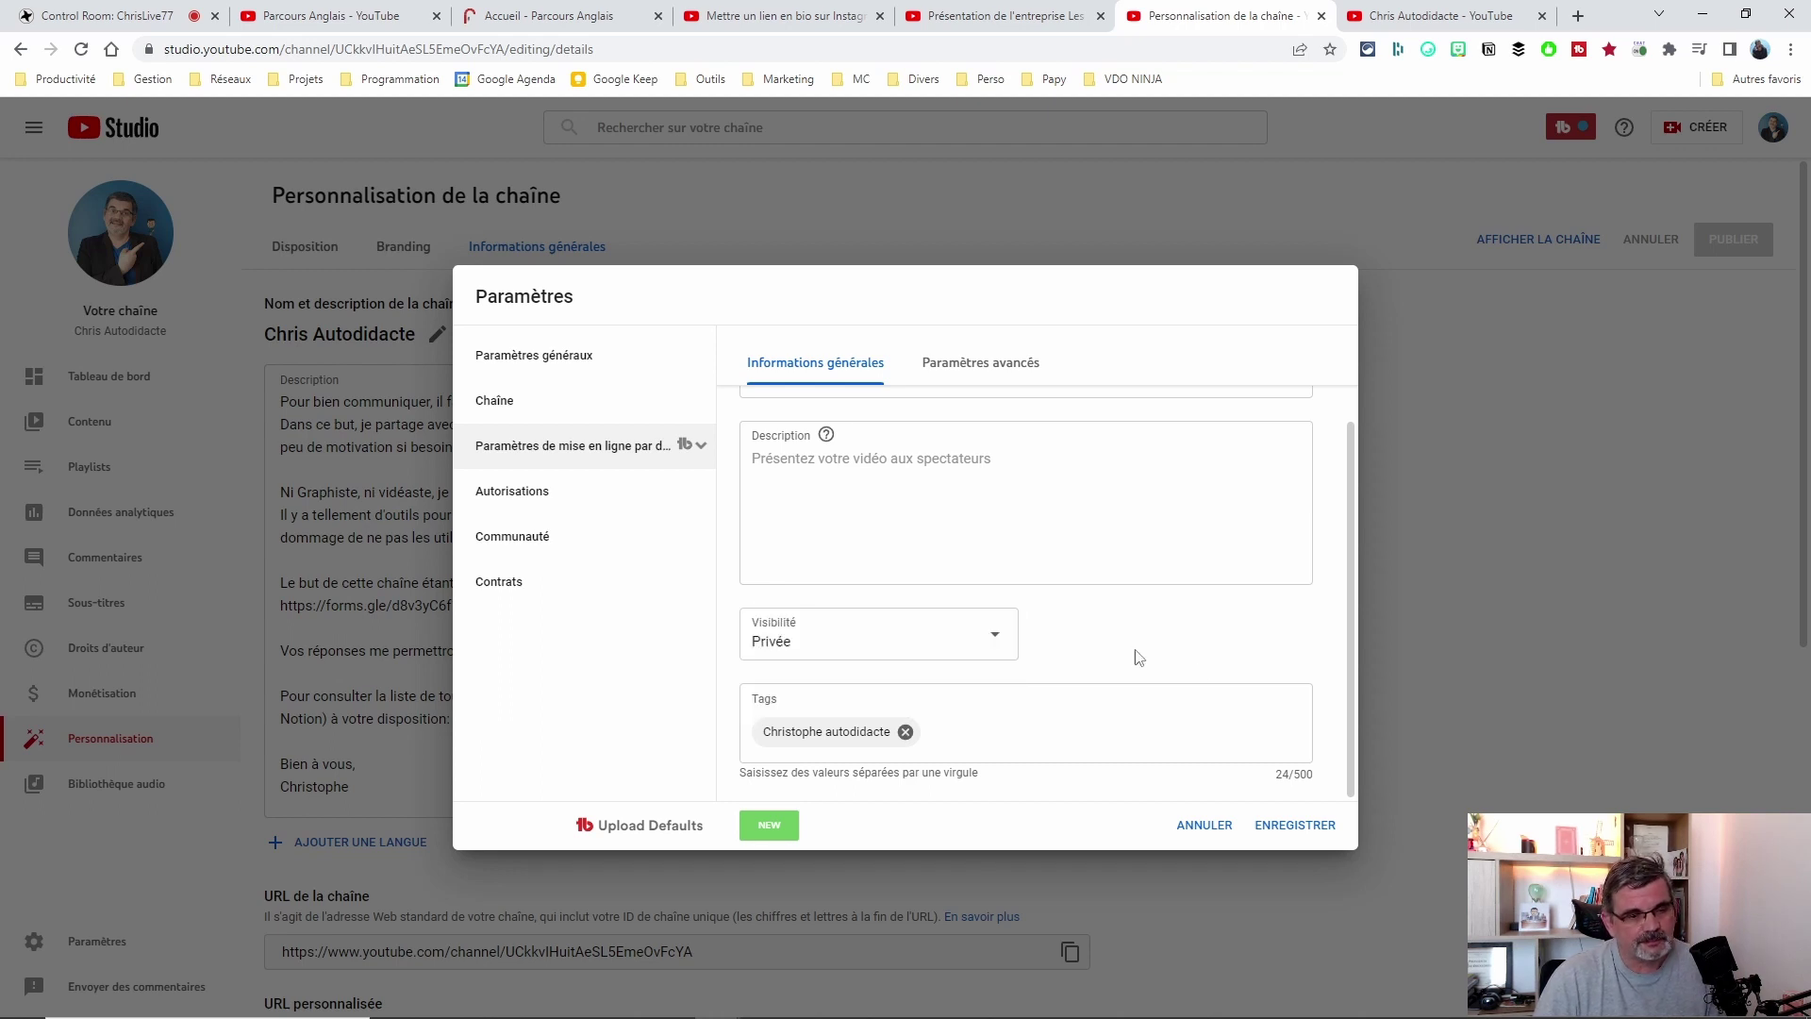
pyautogui.click(845, 645)
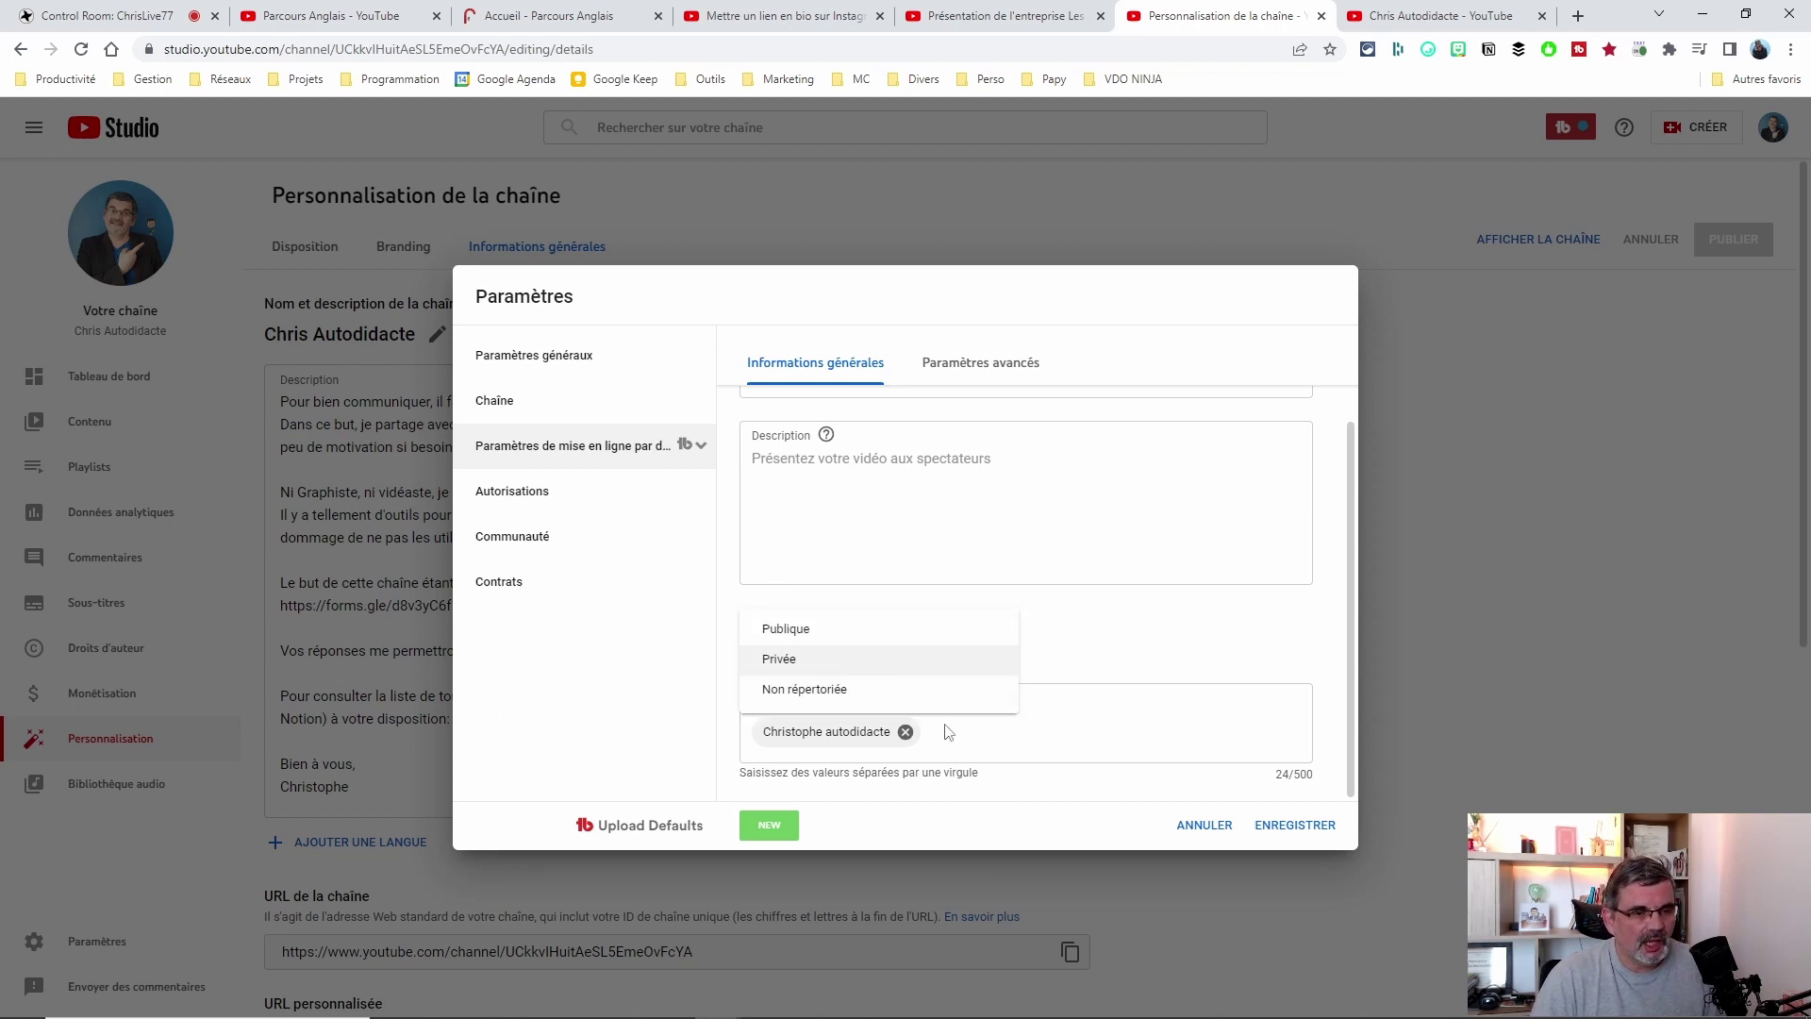
pyautogui.click(793, 690)
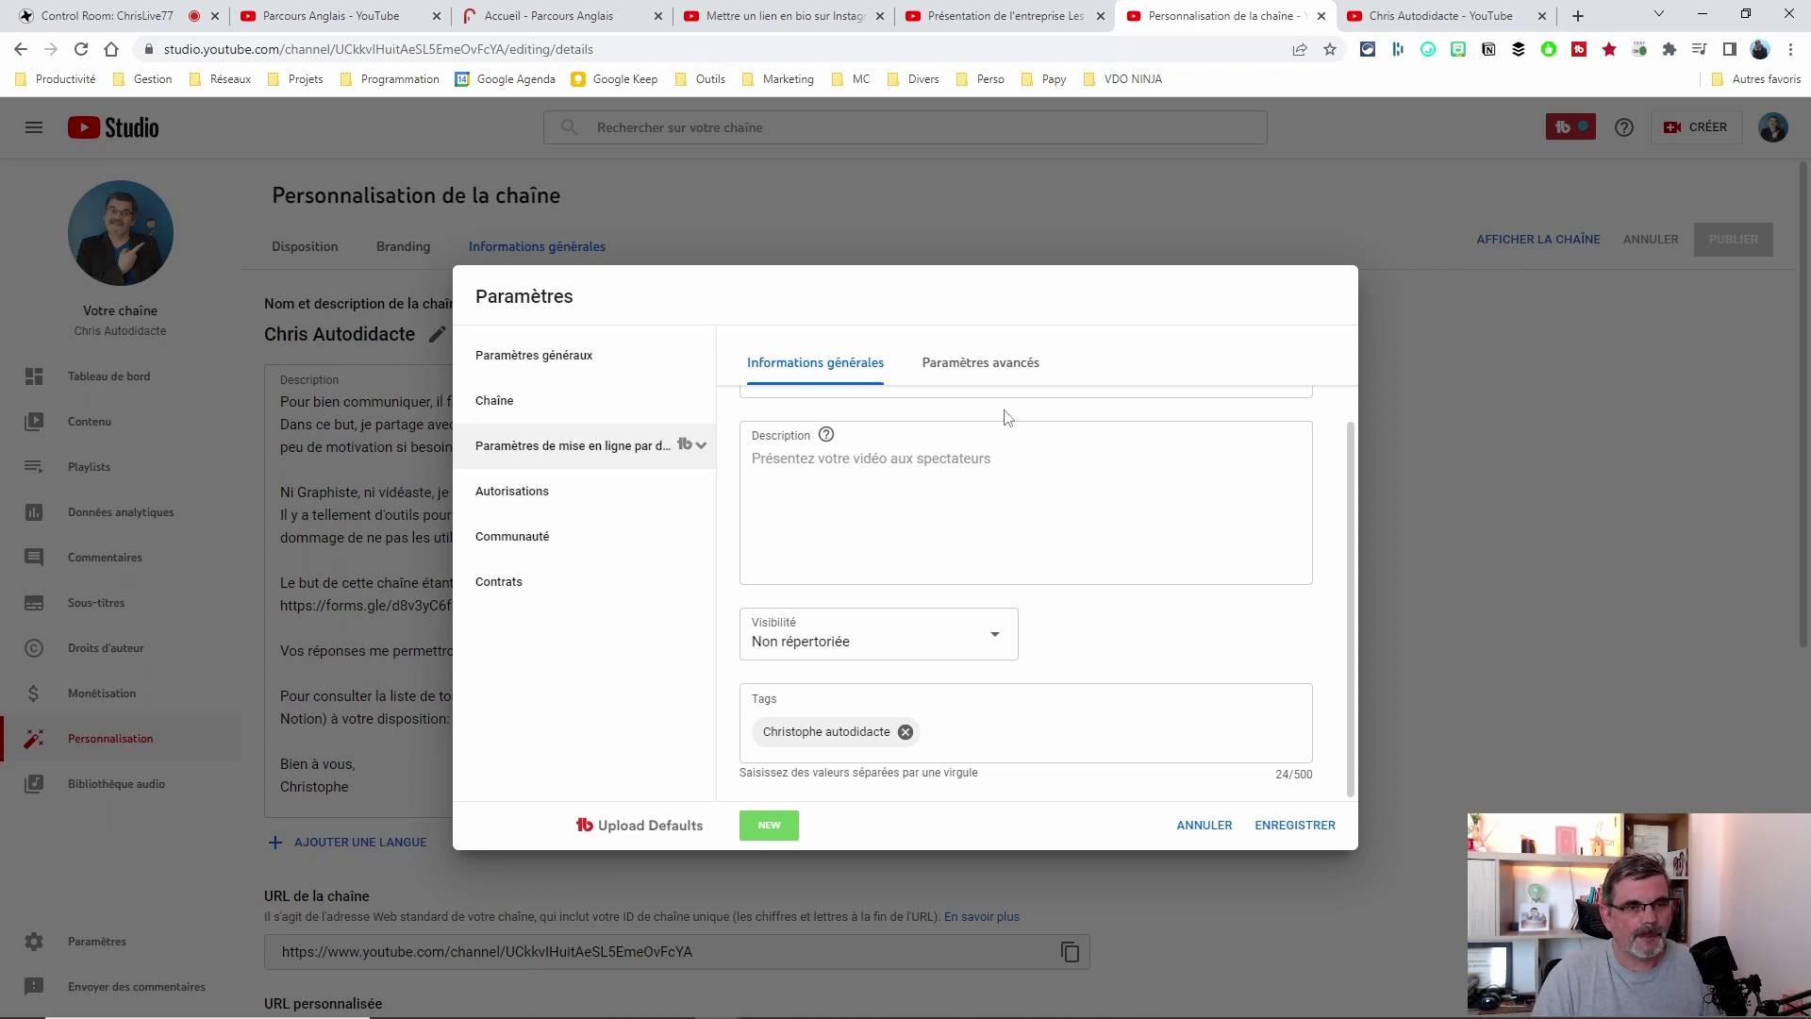
pyautogui.click(983, 366)
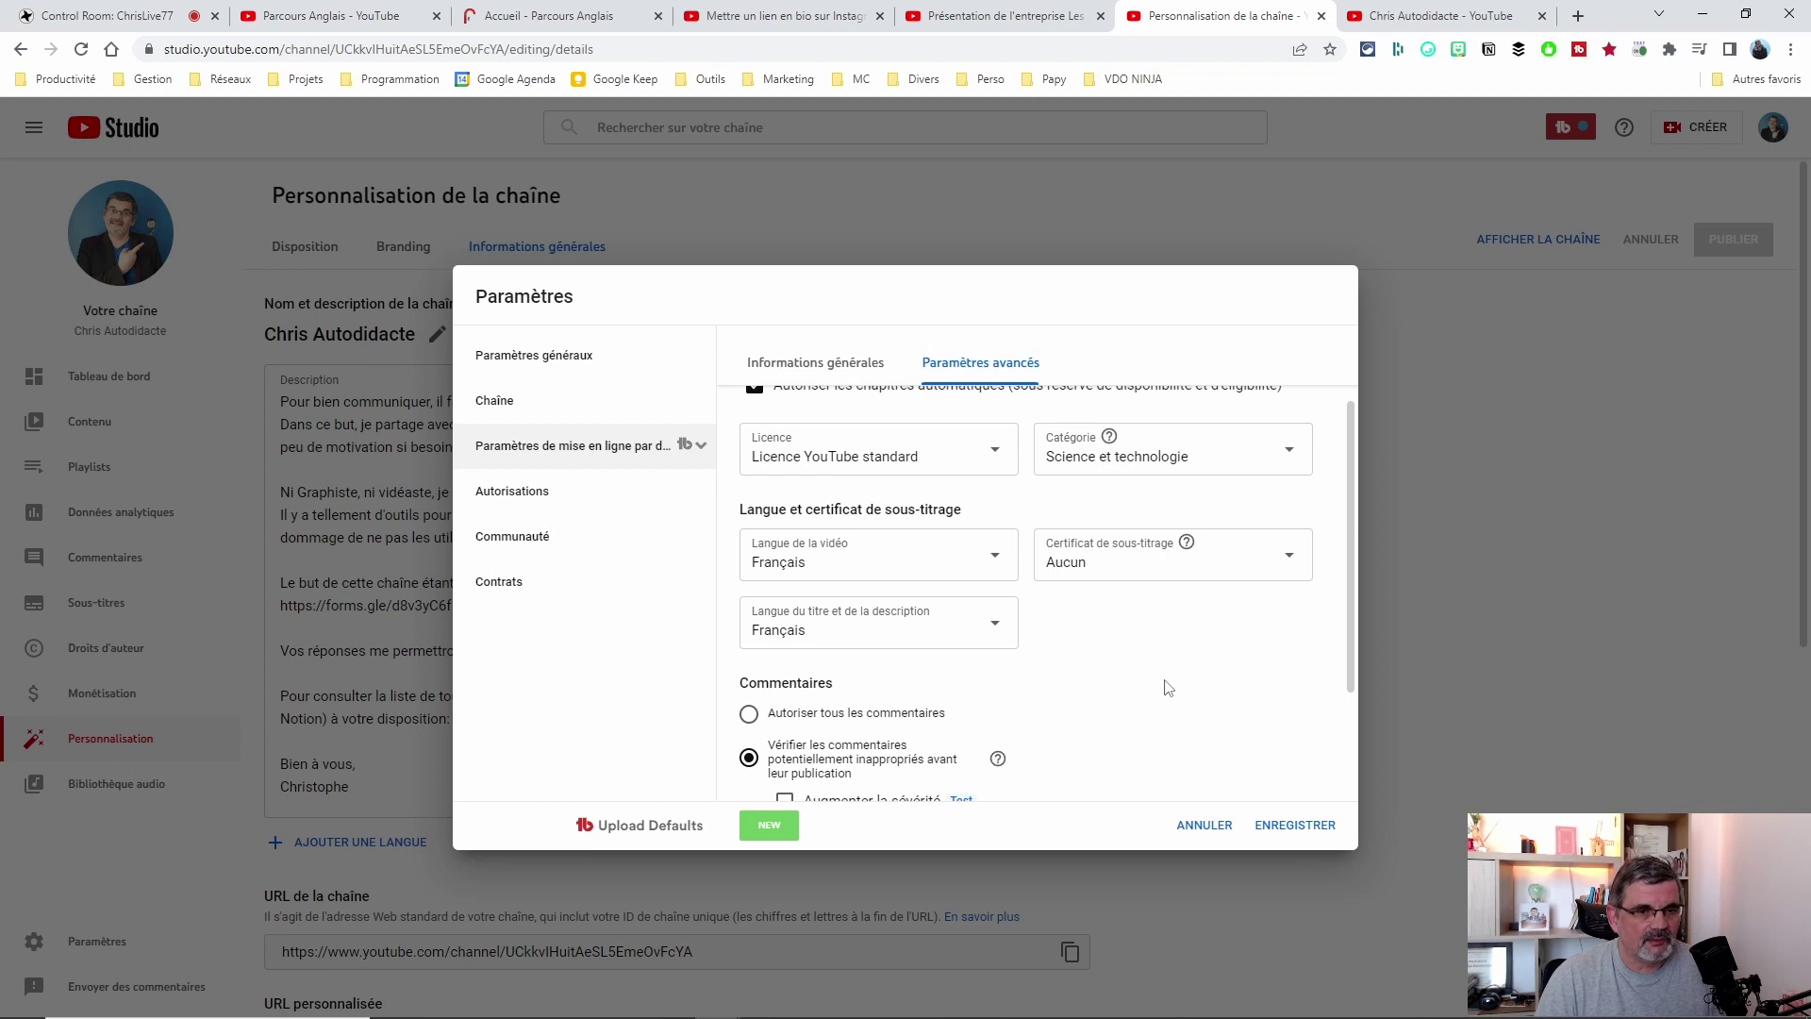
# Keep the video language as Français and review the chapter, category and comment defaults.
pyautogui.scroll(2, 1173, 674)
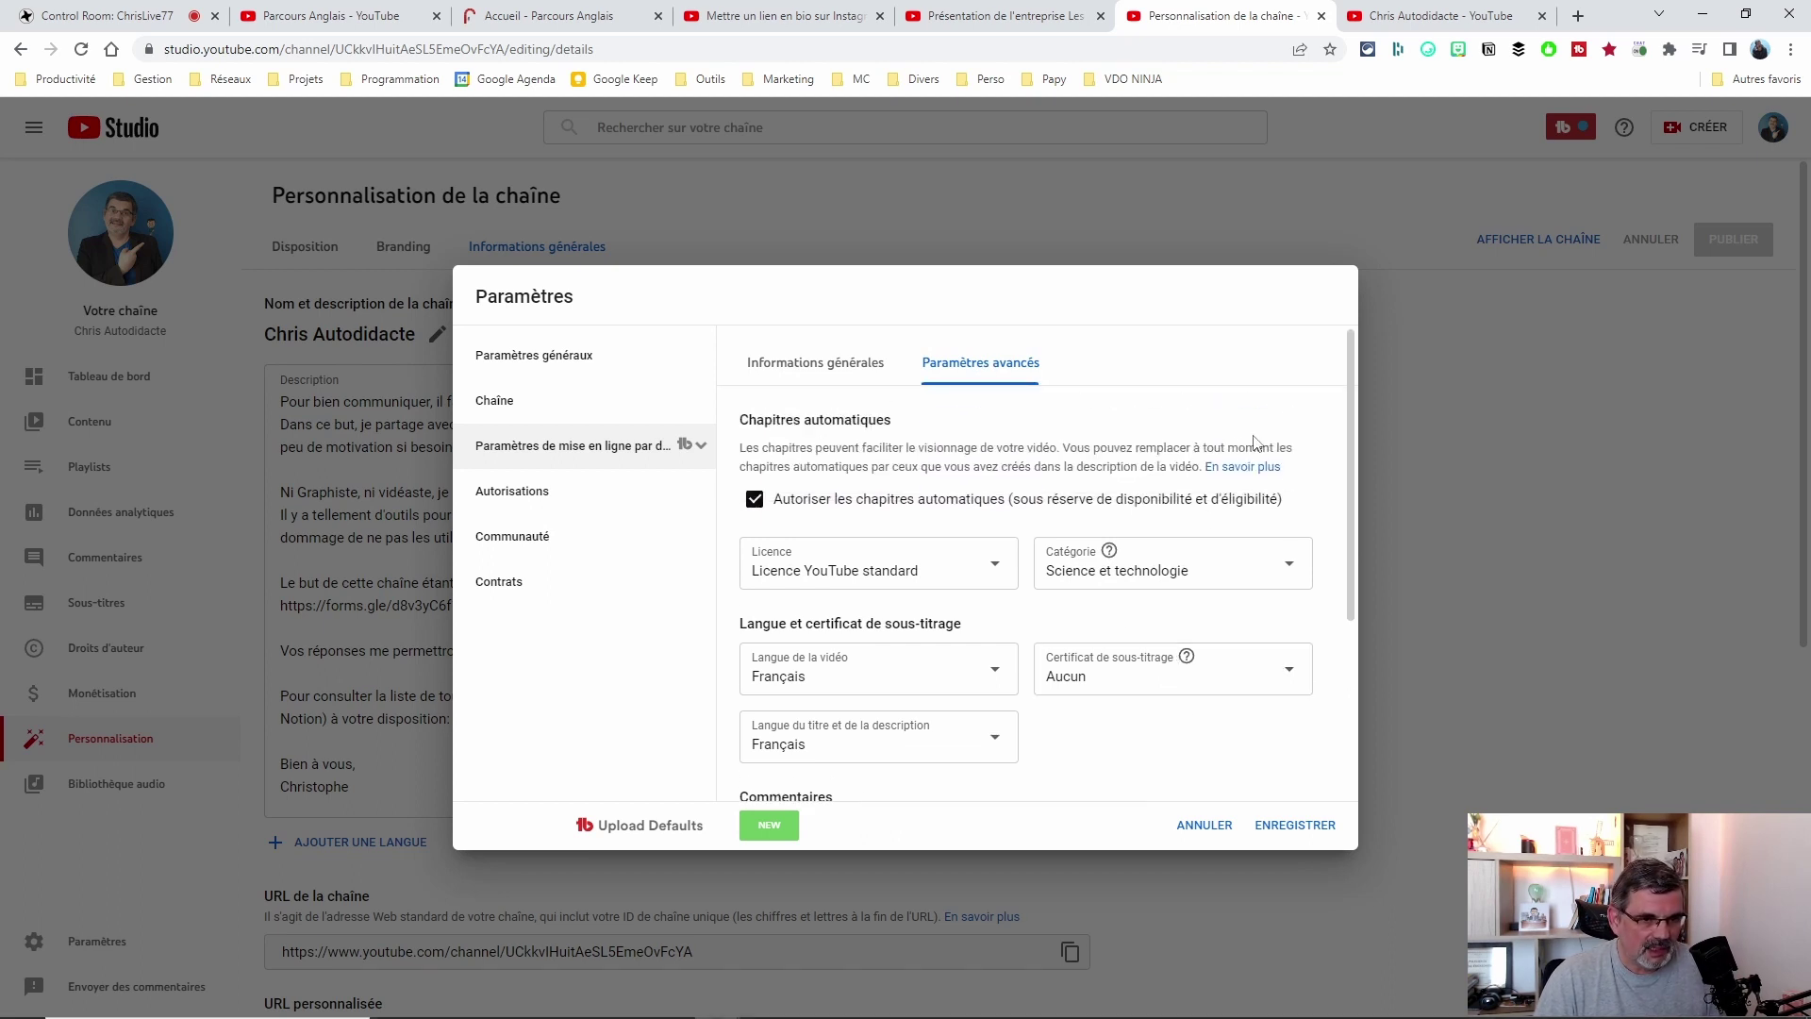
pyautogui.scroll(-1, 1166, 624)
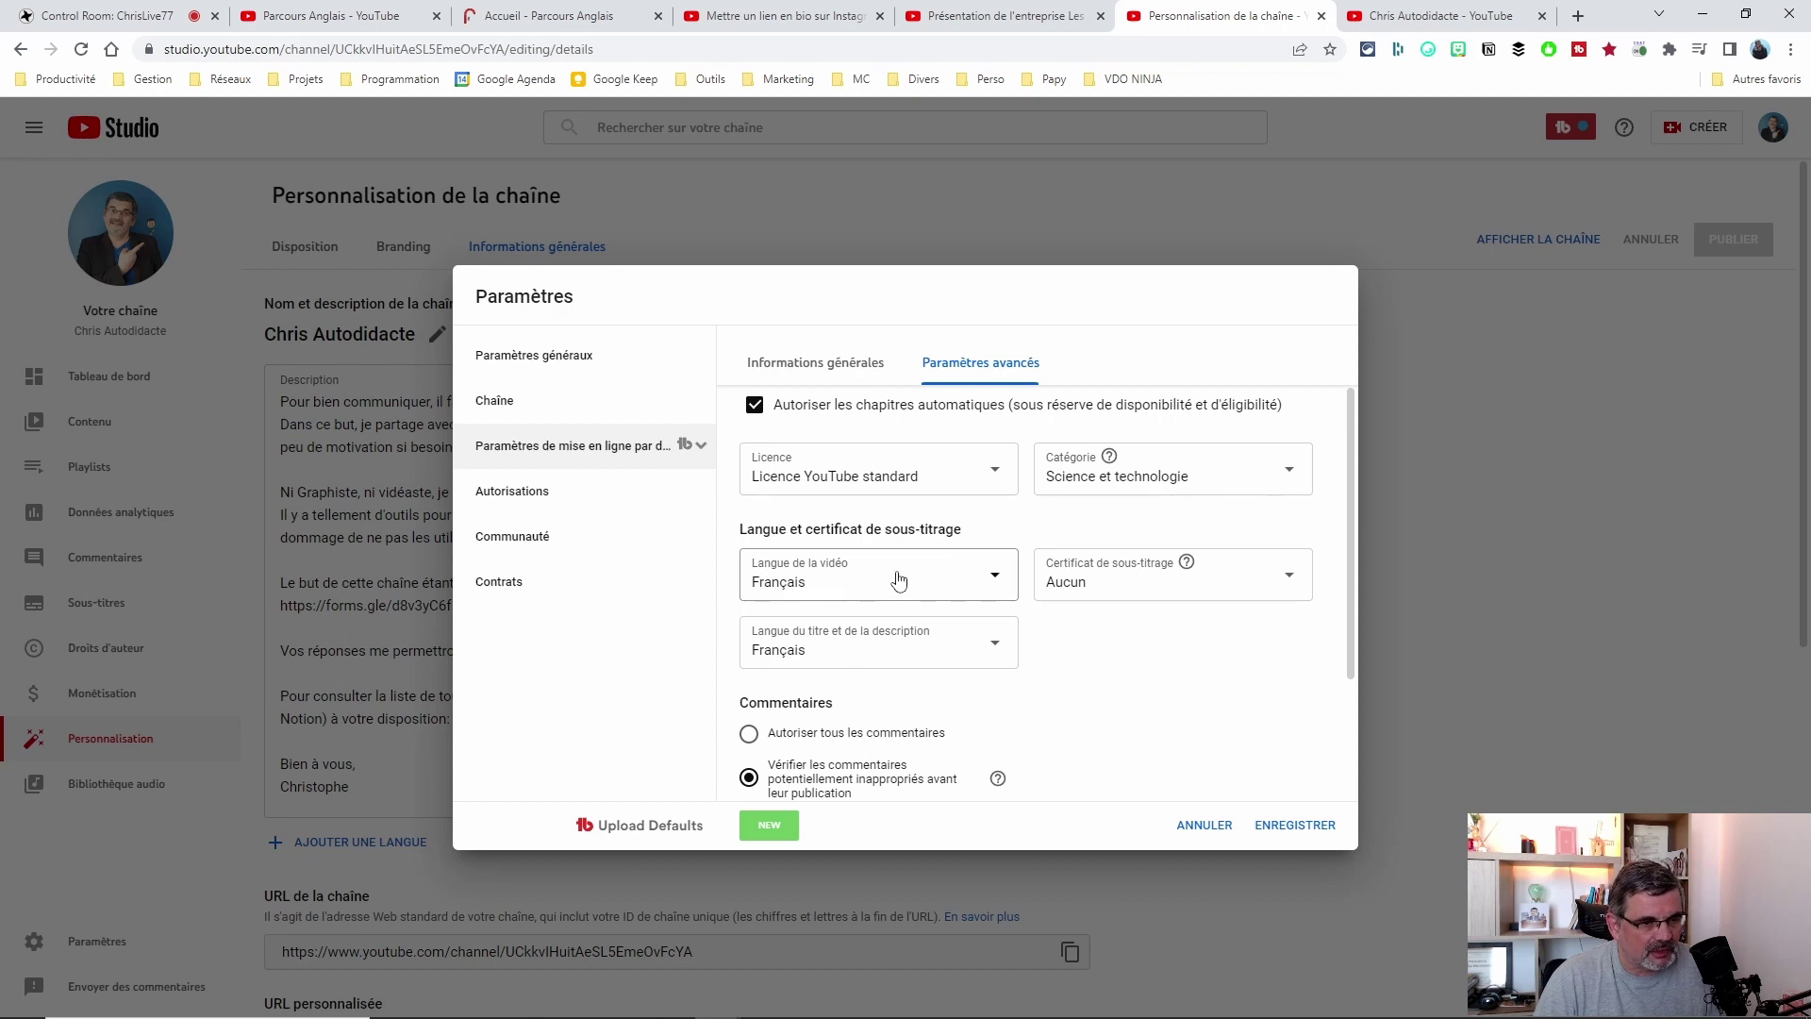
pyautogui.click(788, 586)
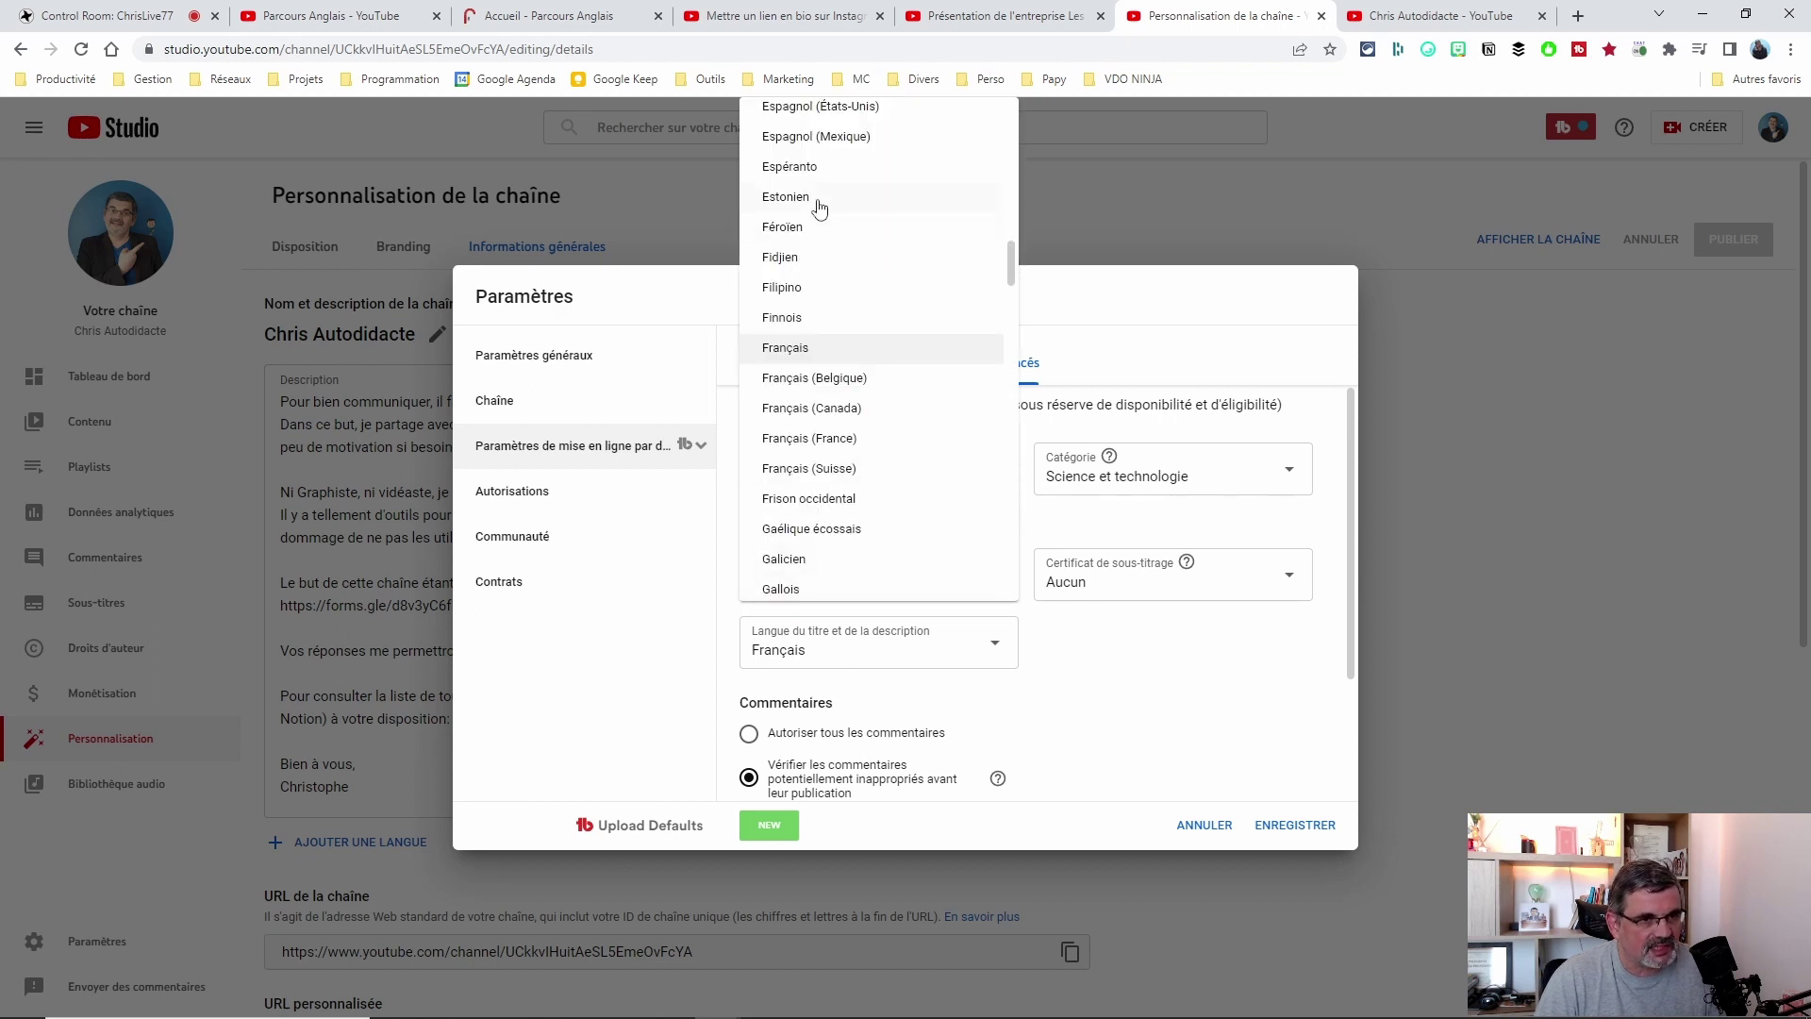
pyautogui.click(793, 347)
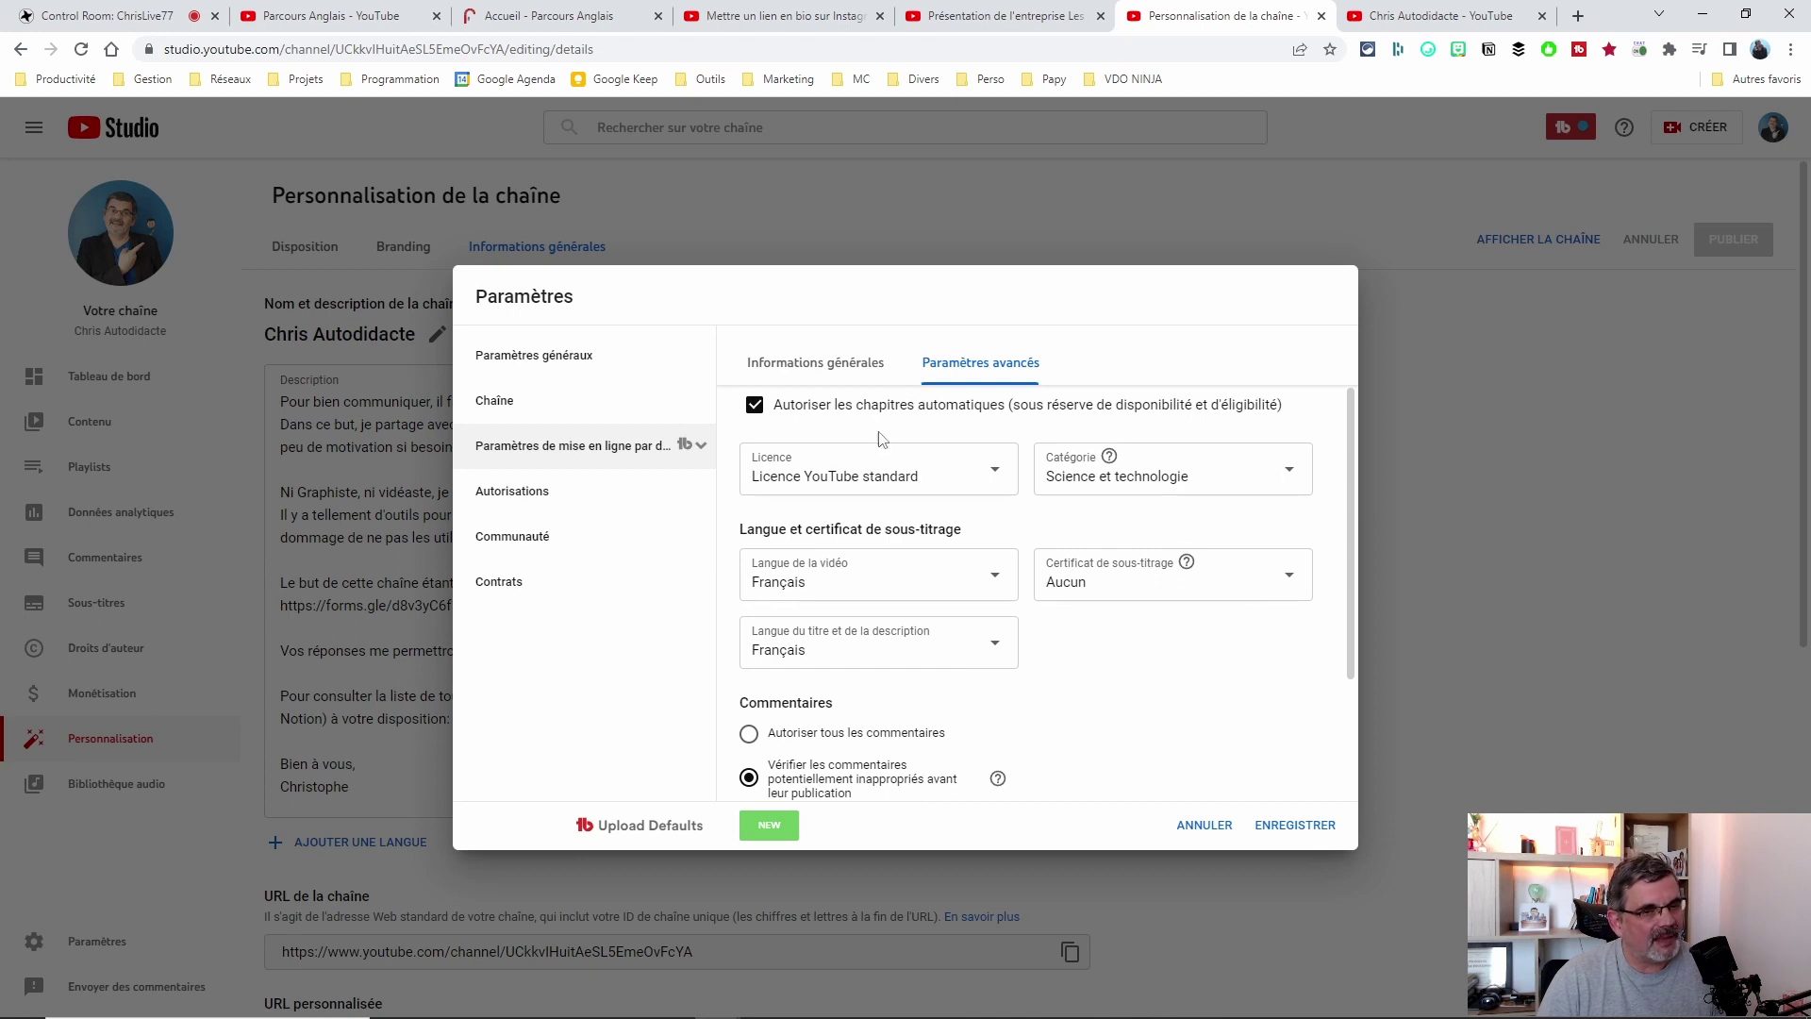
pyautogui.scroll(1, 1265, 665)
pyautogui.scroll(-3, 1265, 665)
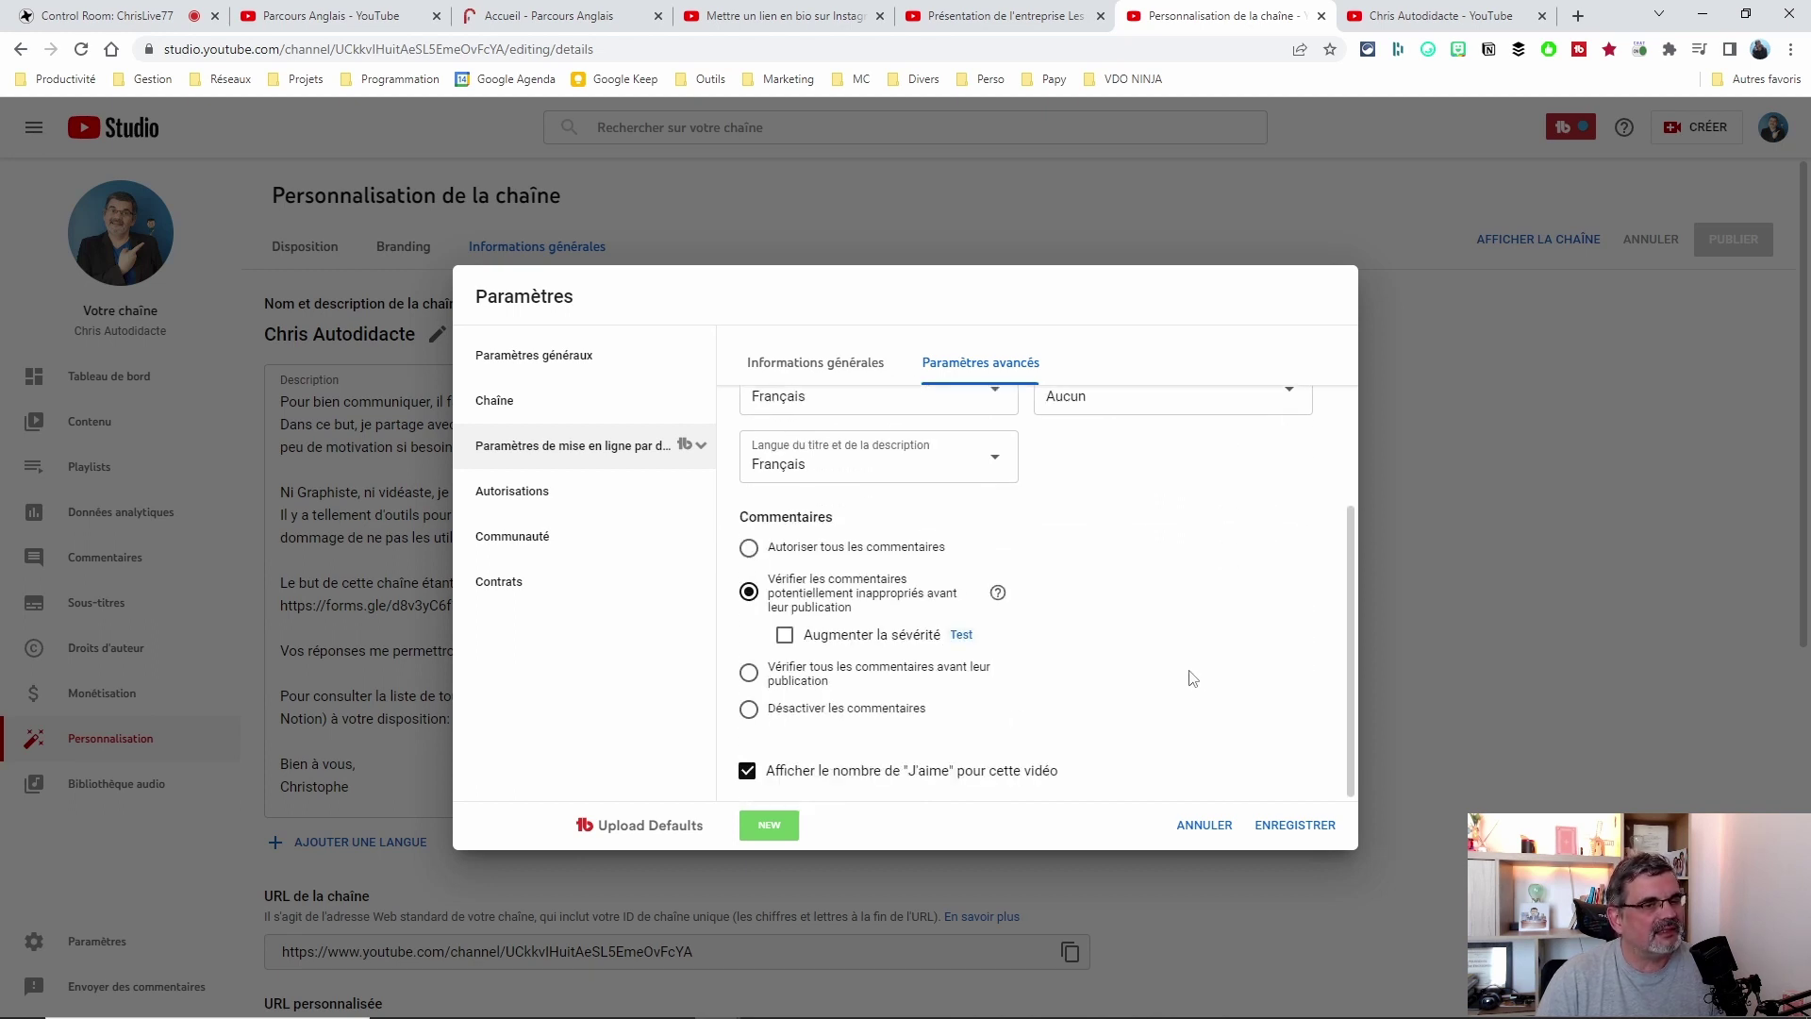
pyautogui.scroll(3, 1189, 684)
pyautogui.scroll(-2, 1185, 687)
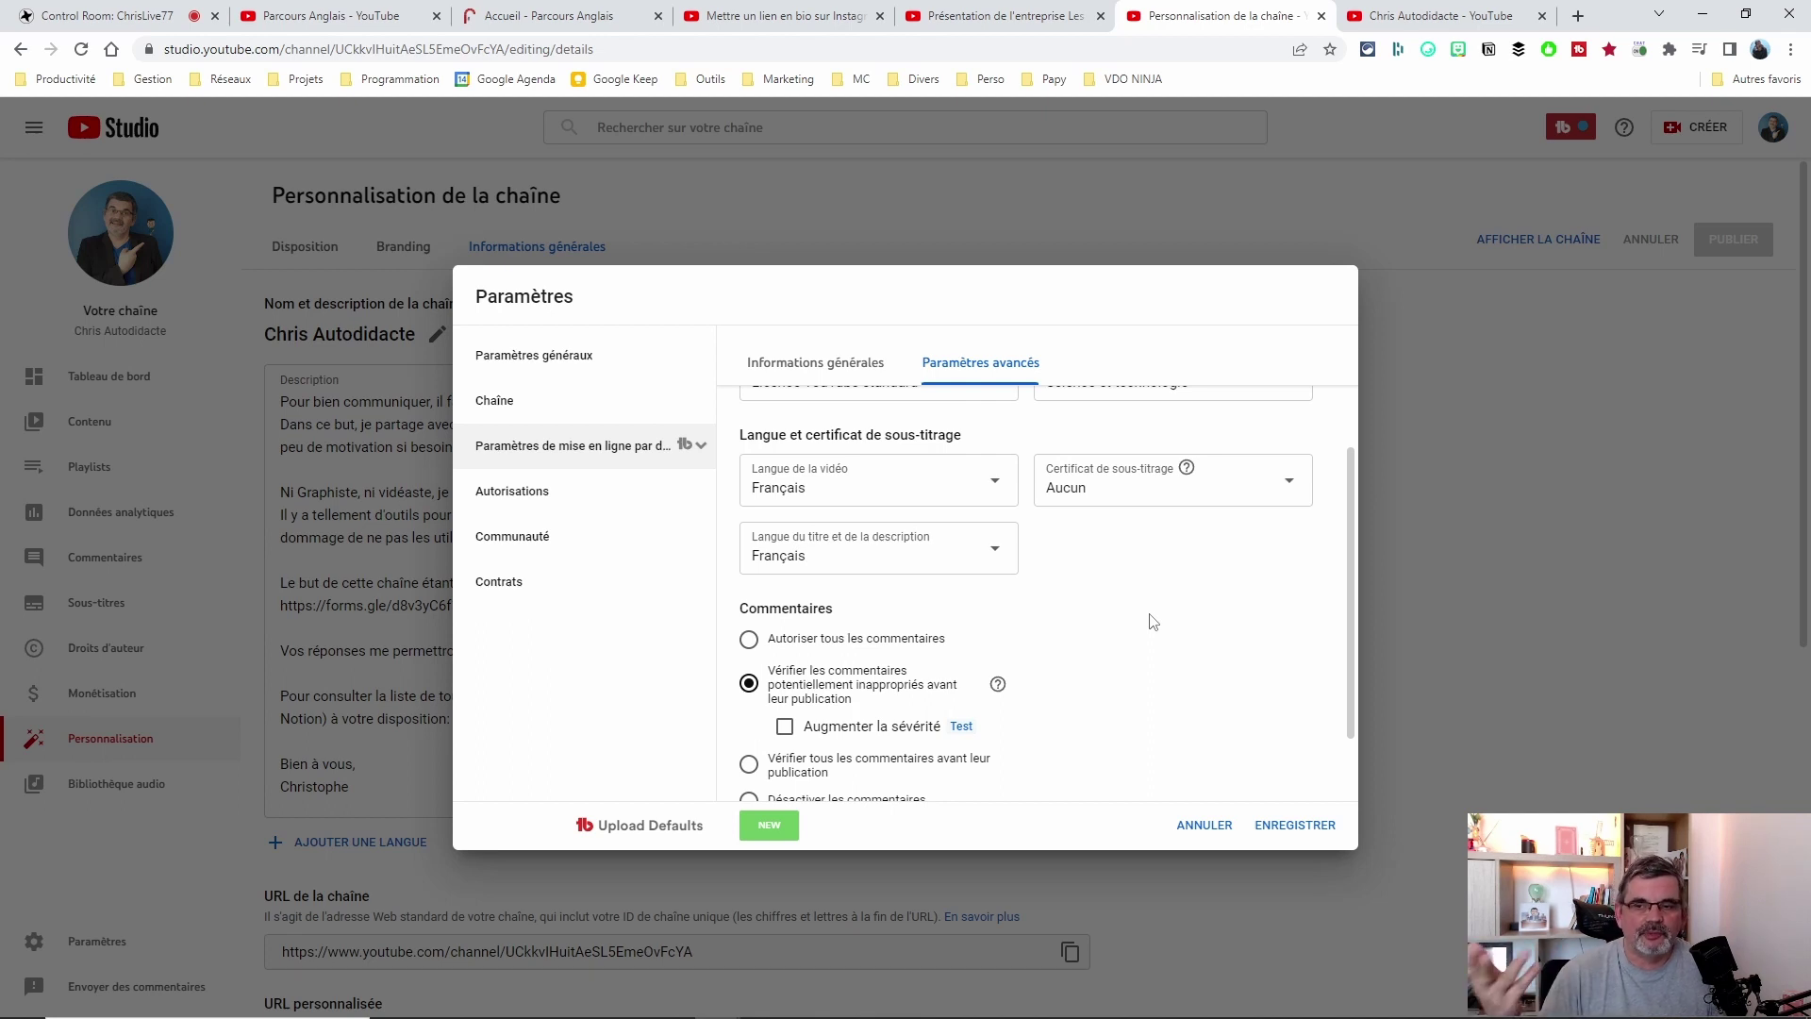
pyautogui.scroll(-1, 1150, 625)
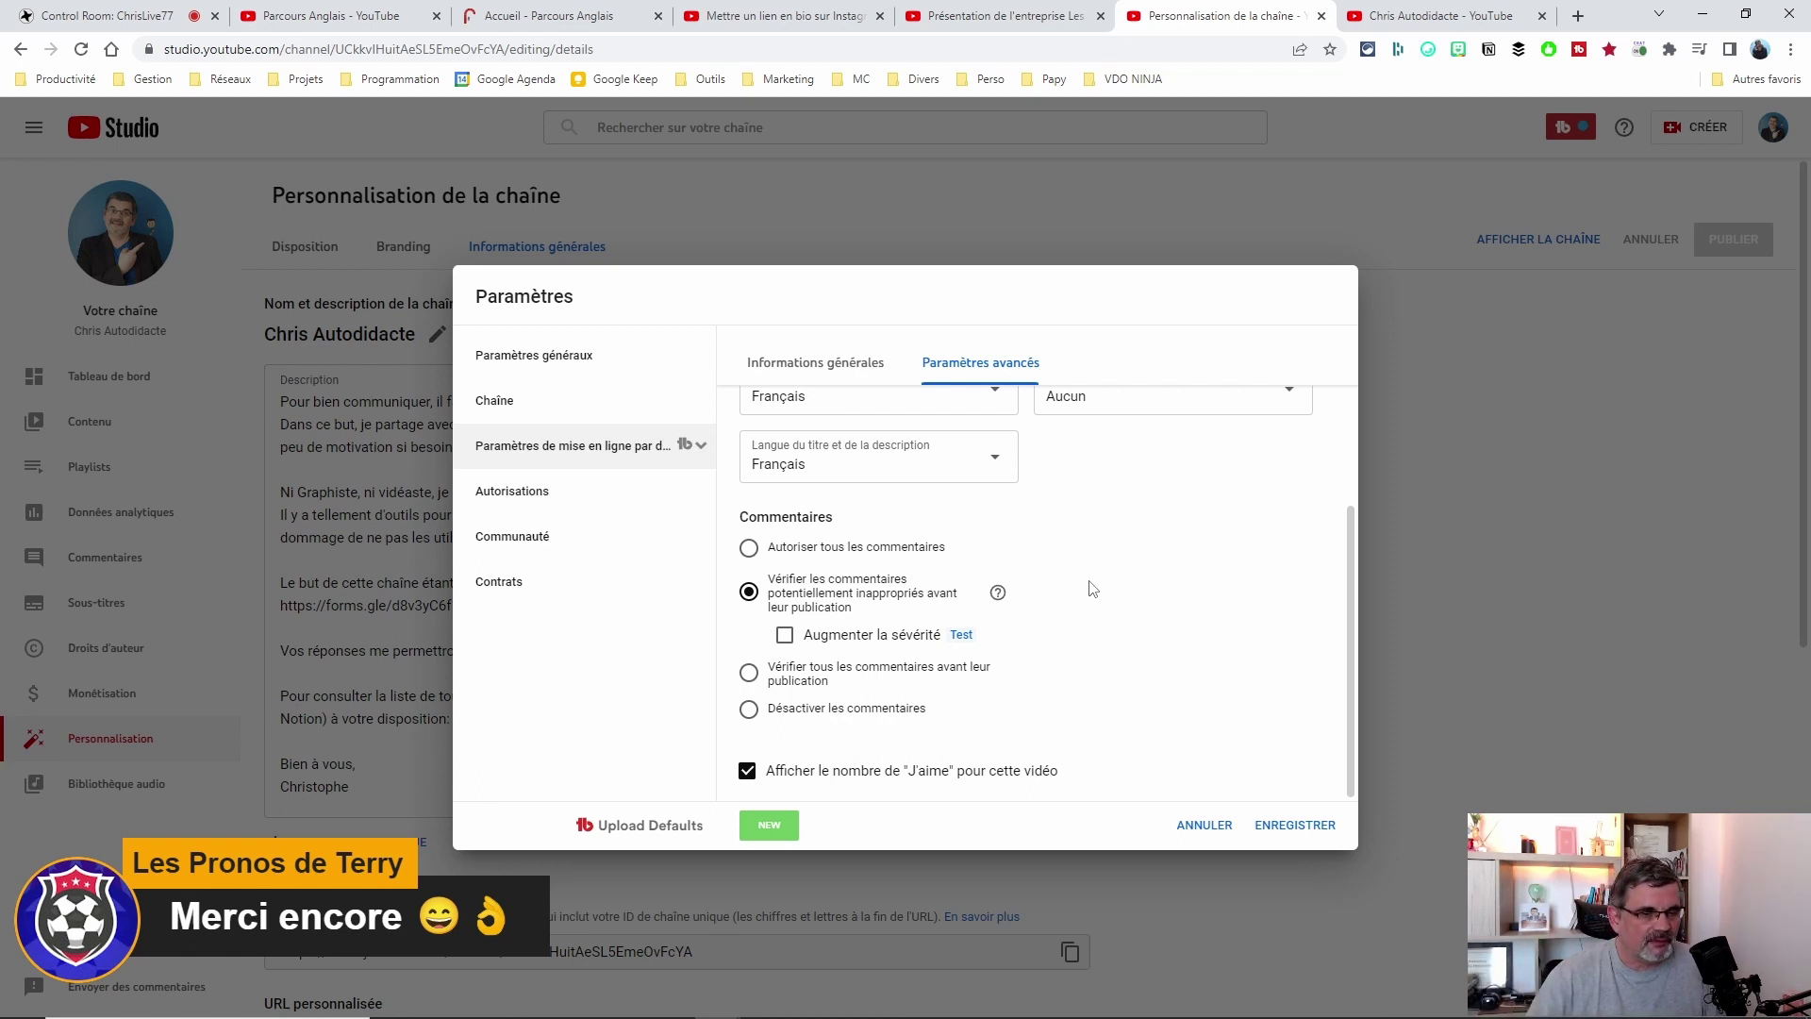
pyautogui.scroll(3, 1092, 589)
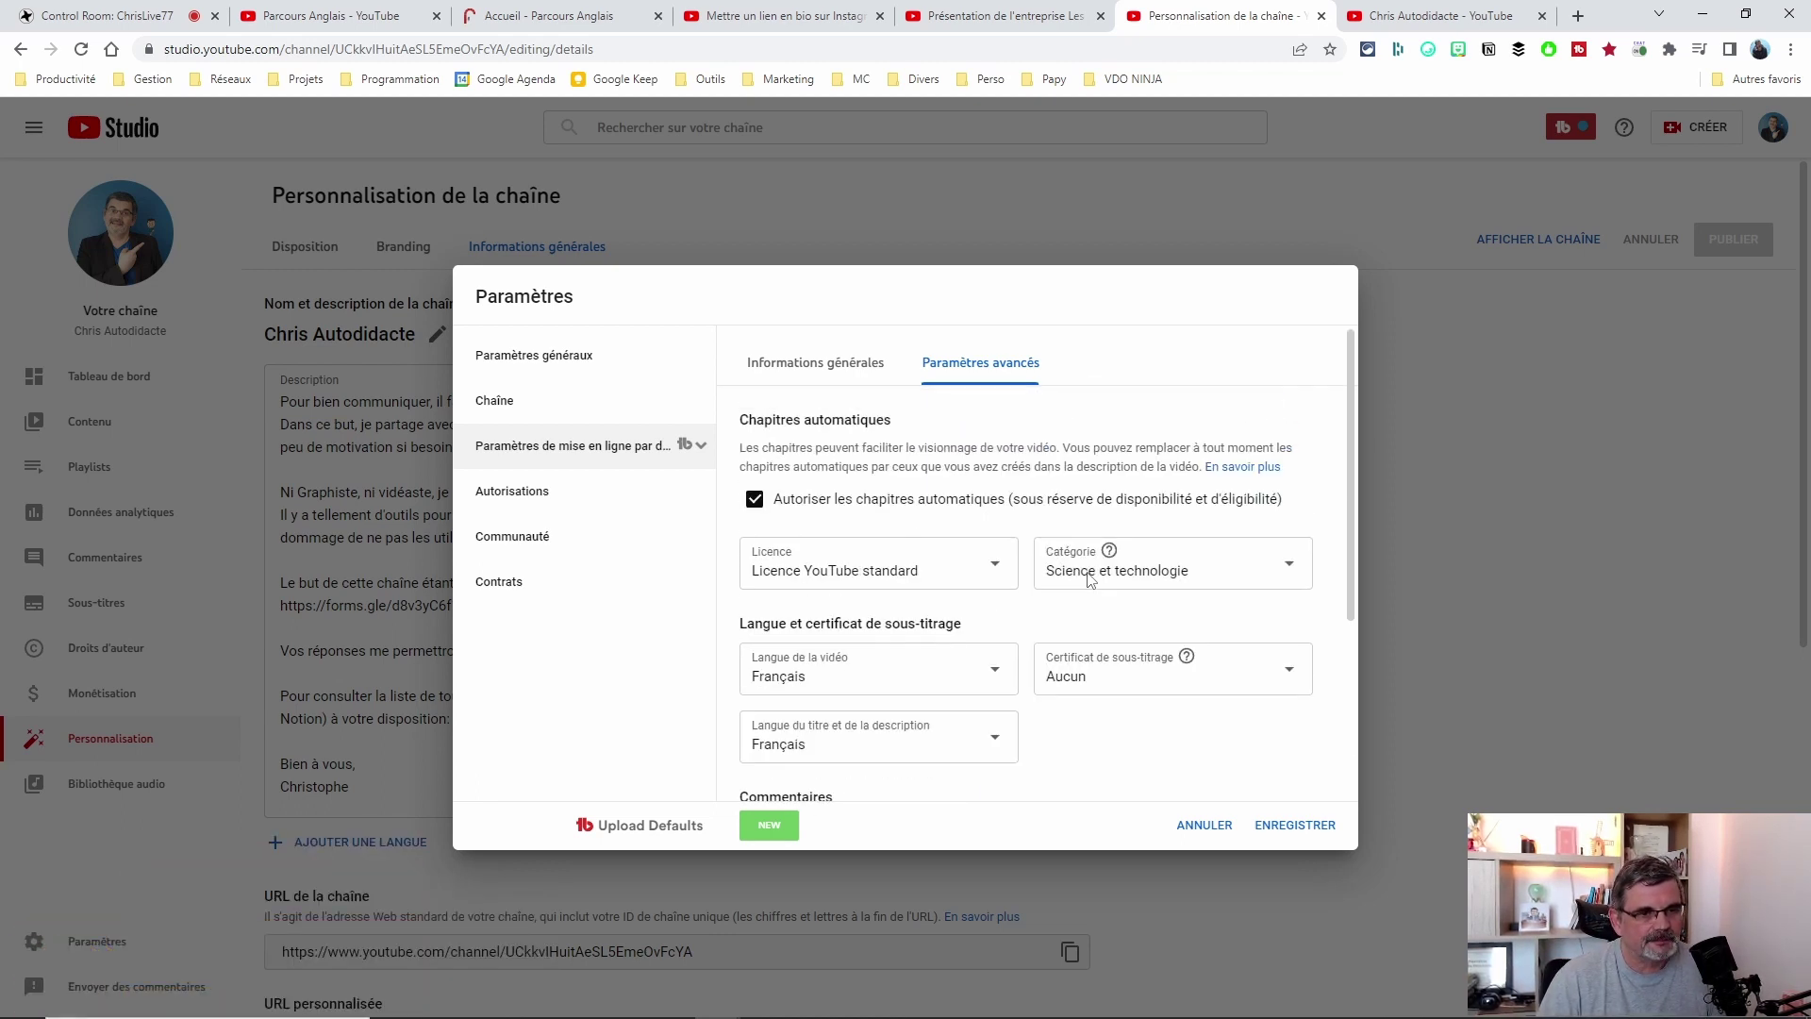
pyautogui.scroll(-3, 1091, 588)
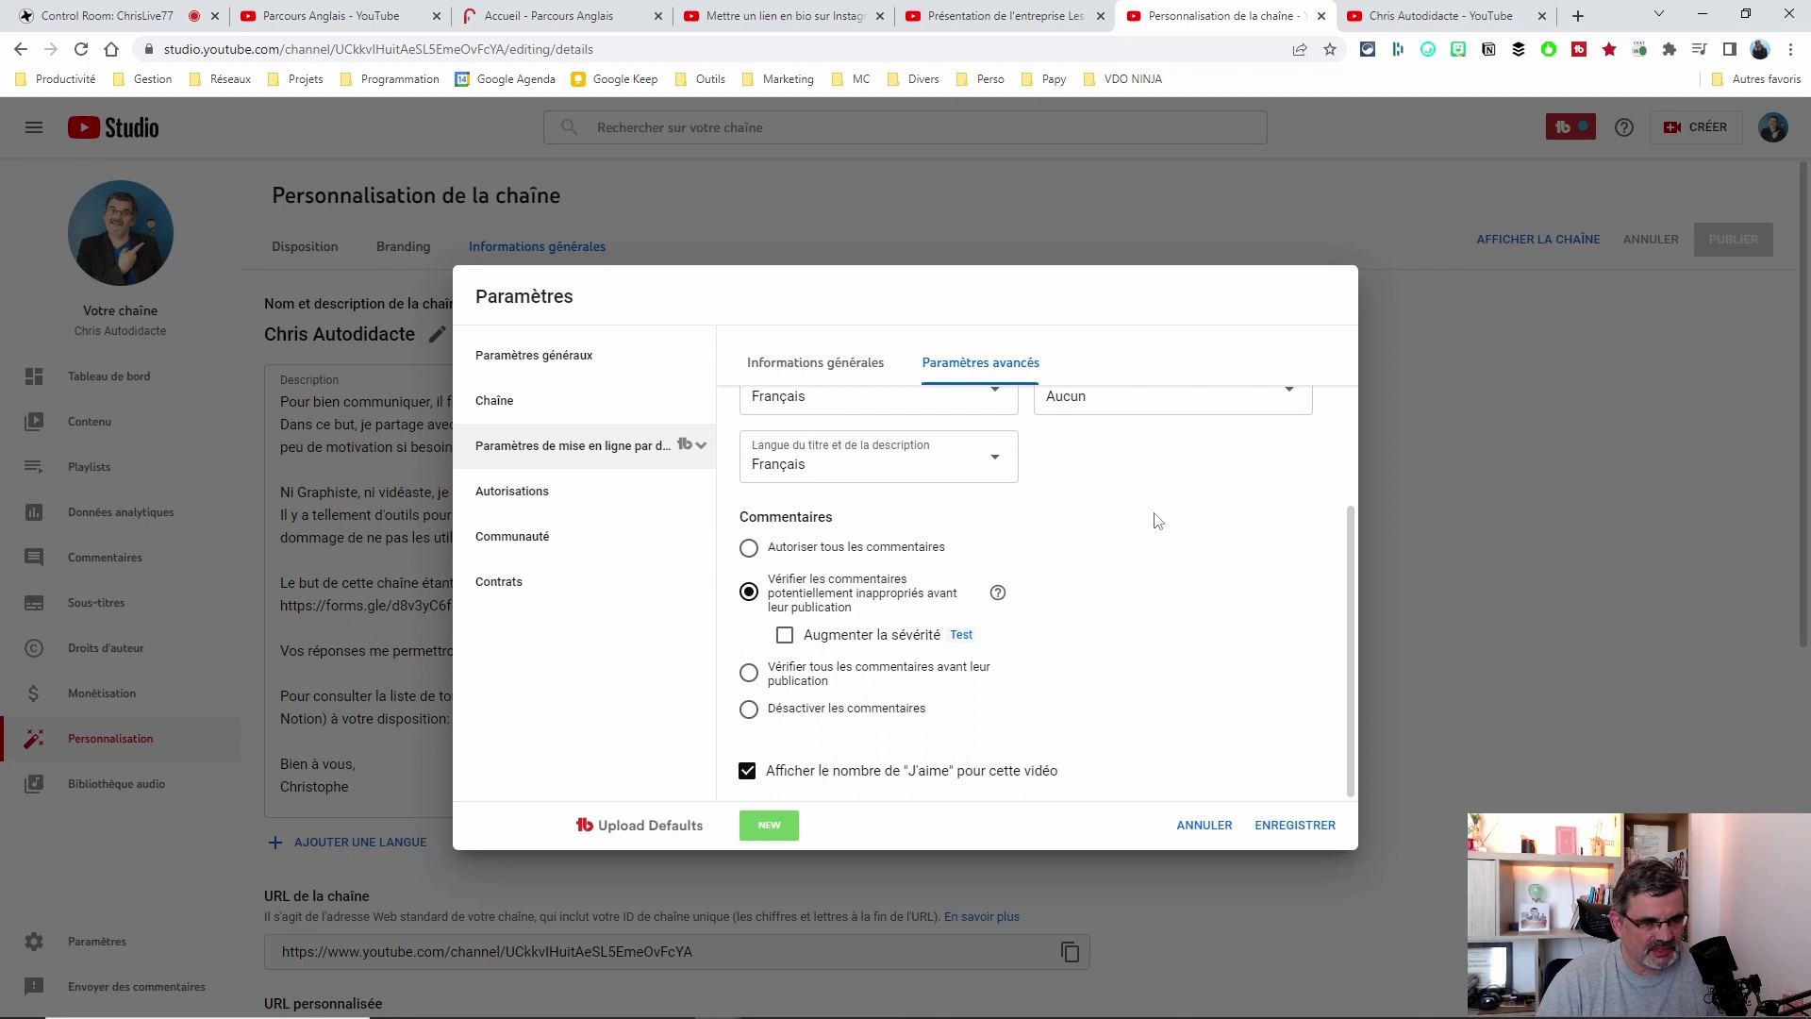
pyautogui.scroll(3, 1287, 607)
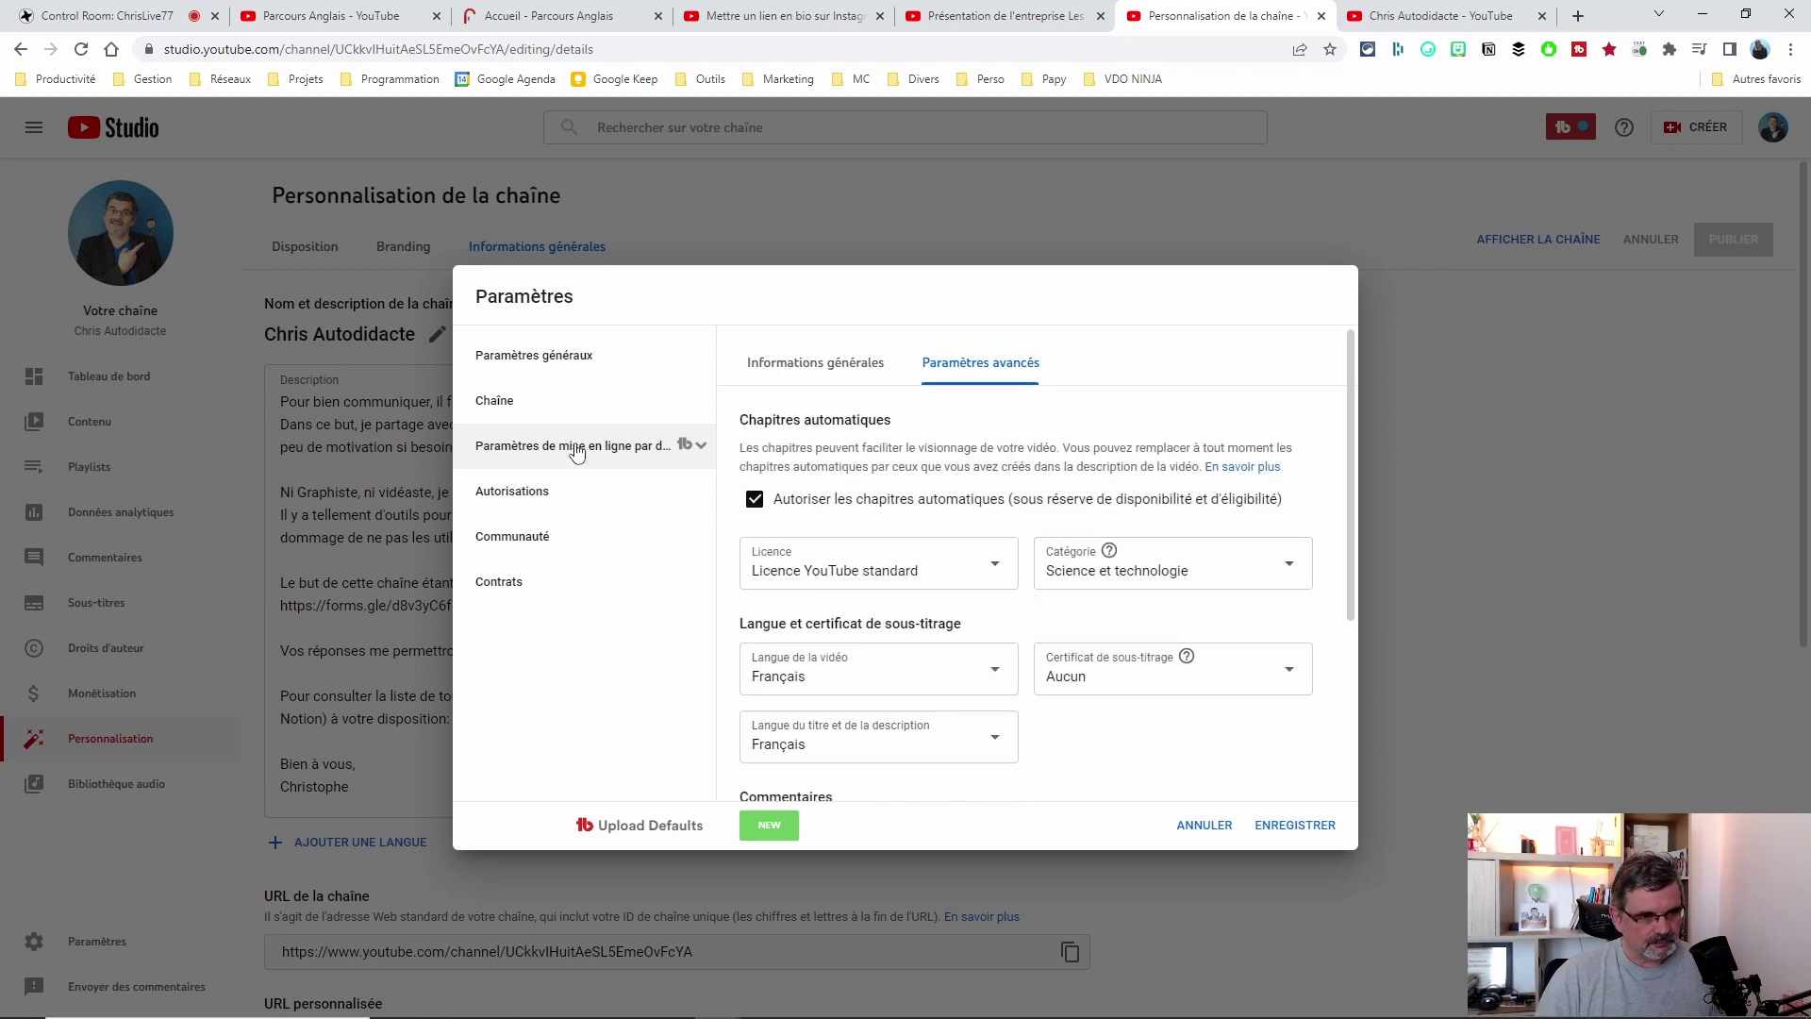
# Open the Communauté section under the channel permissions settings.
pyautogui.click(532, 497)
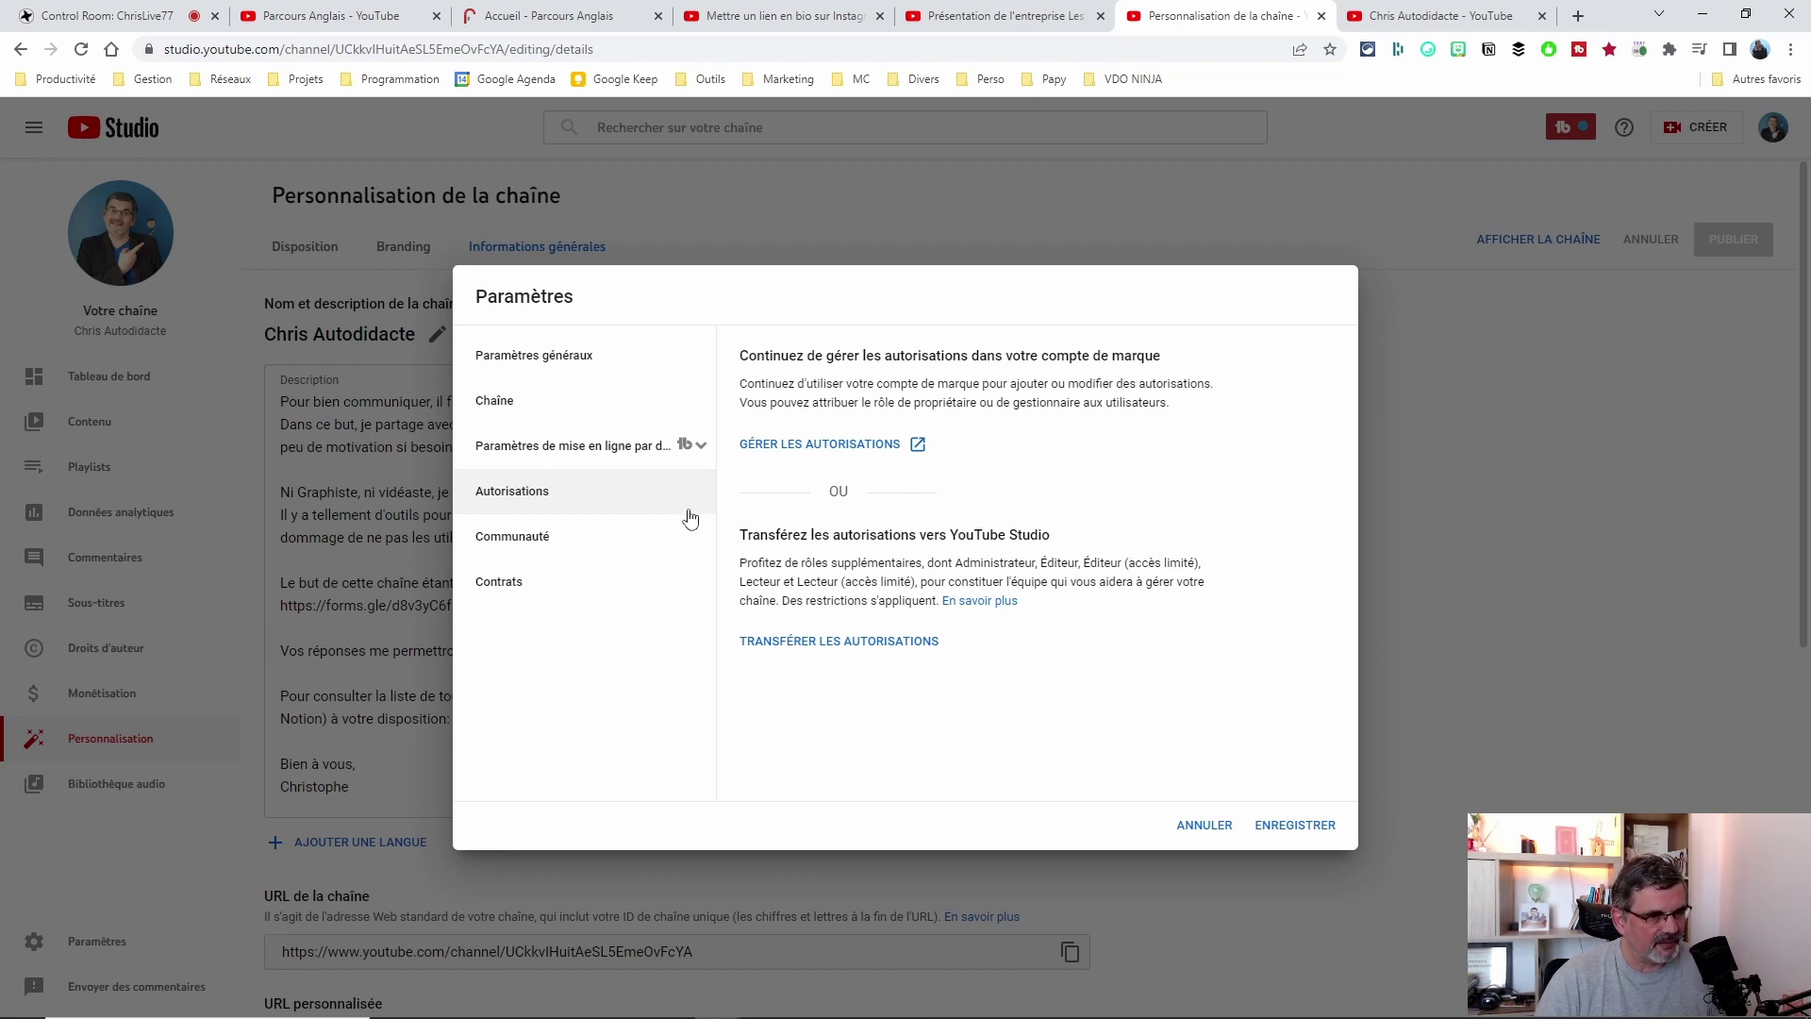
pyautogui.click(510, 544)
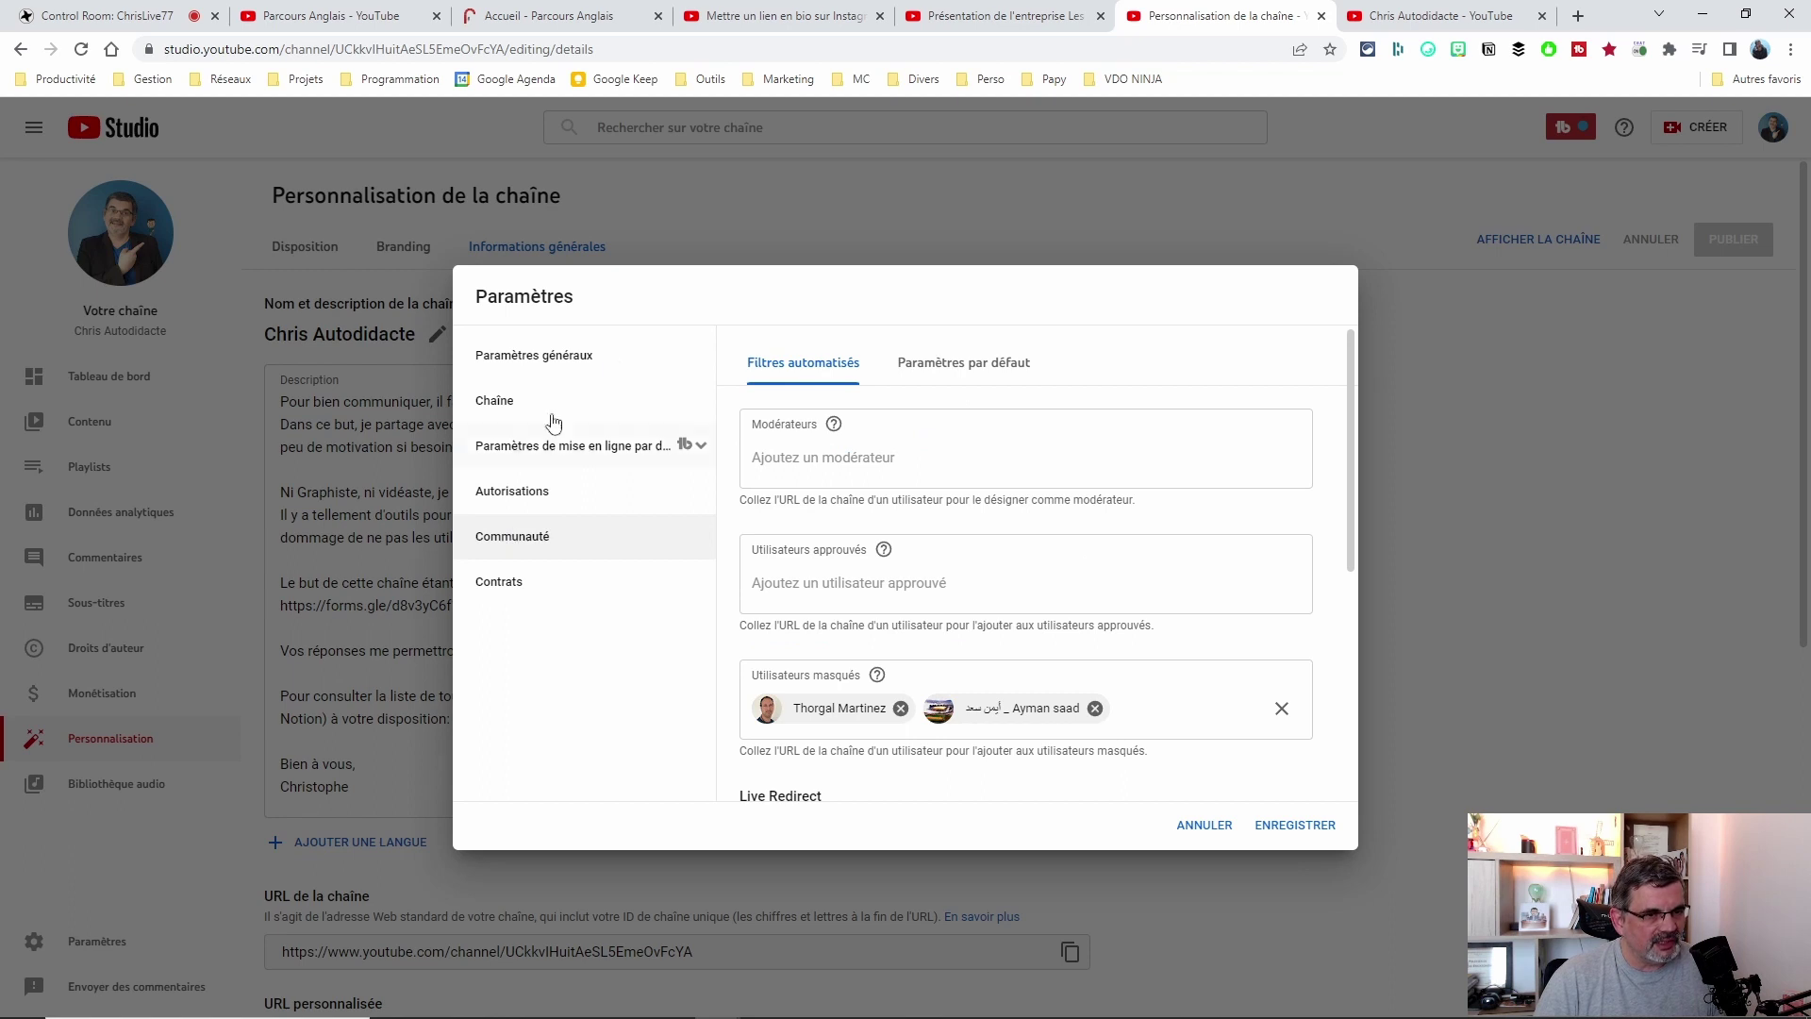
pyautogui.click(756, 457)
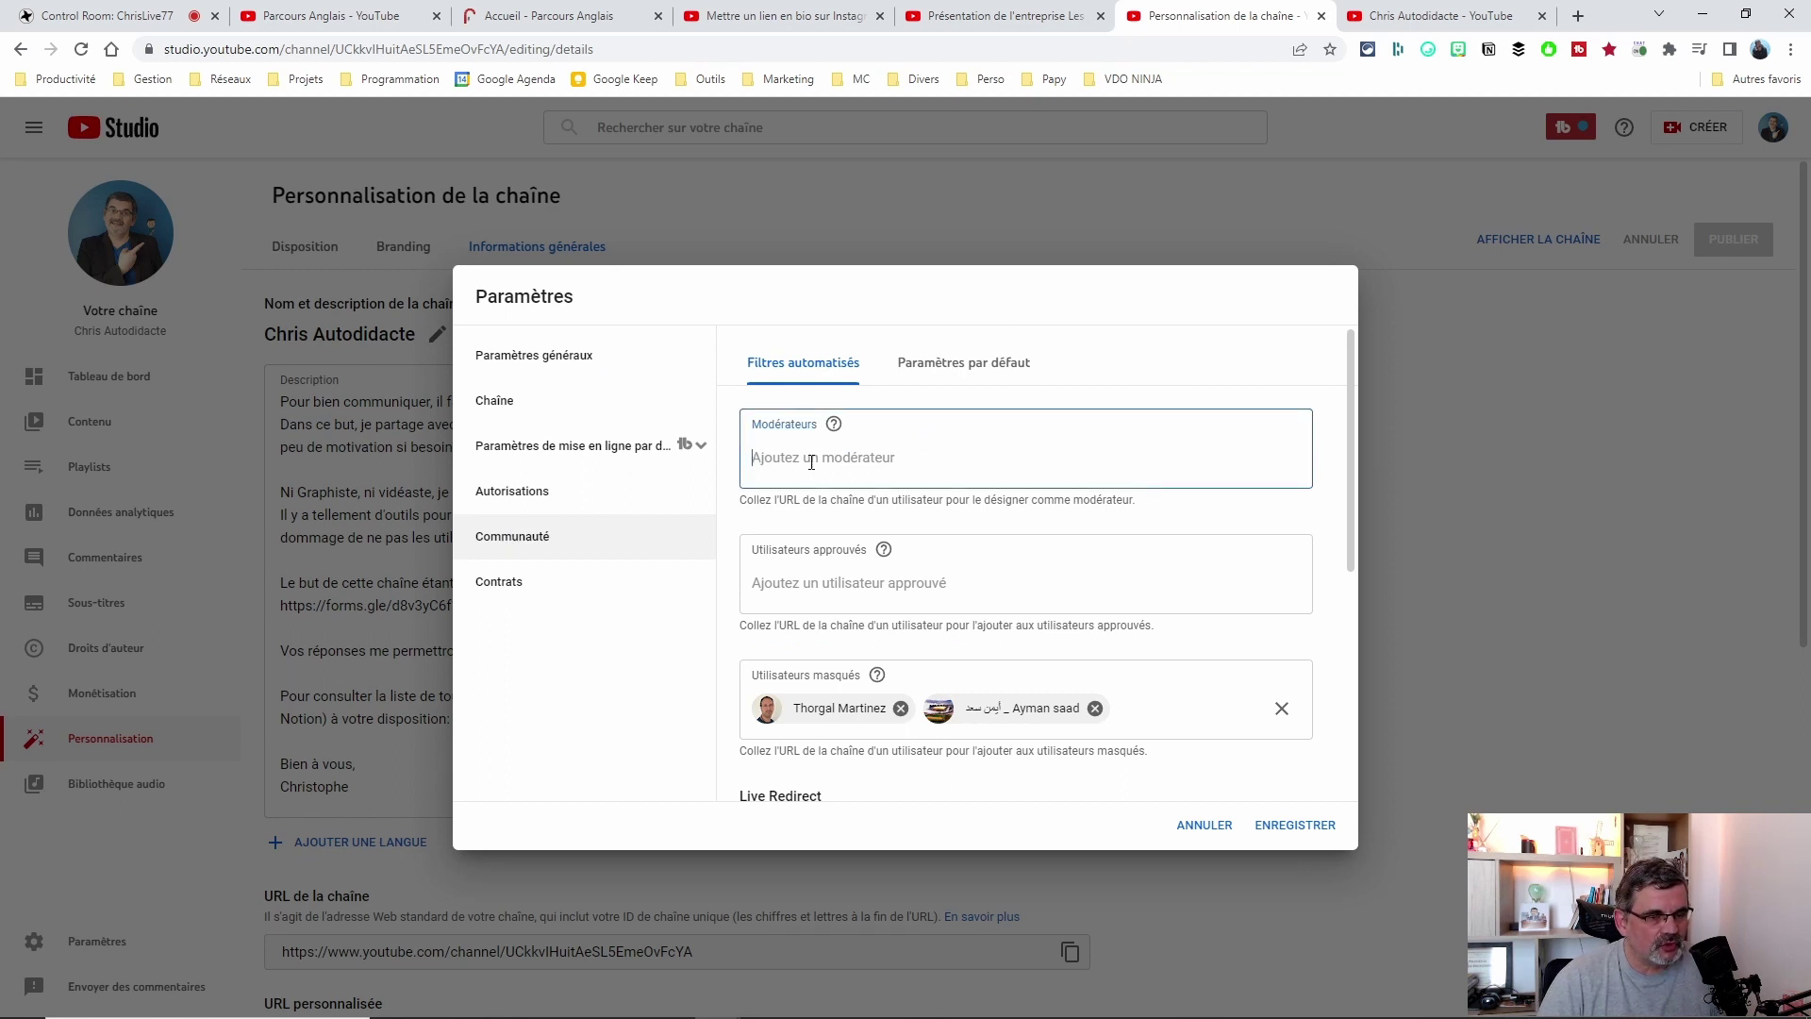
# Search a user's name in Utilisateurs approuvés, then clear the field when nothing matches.
pyautogui.click(778, 580)
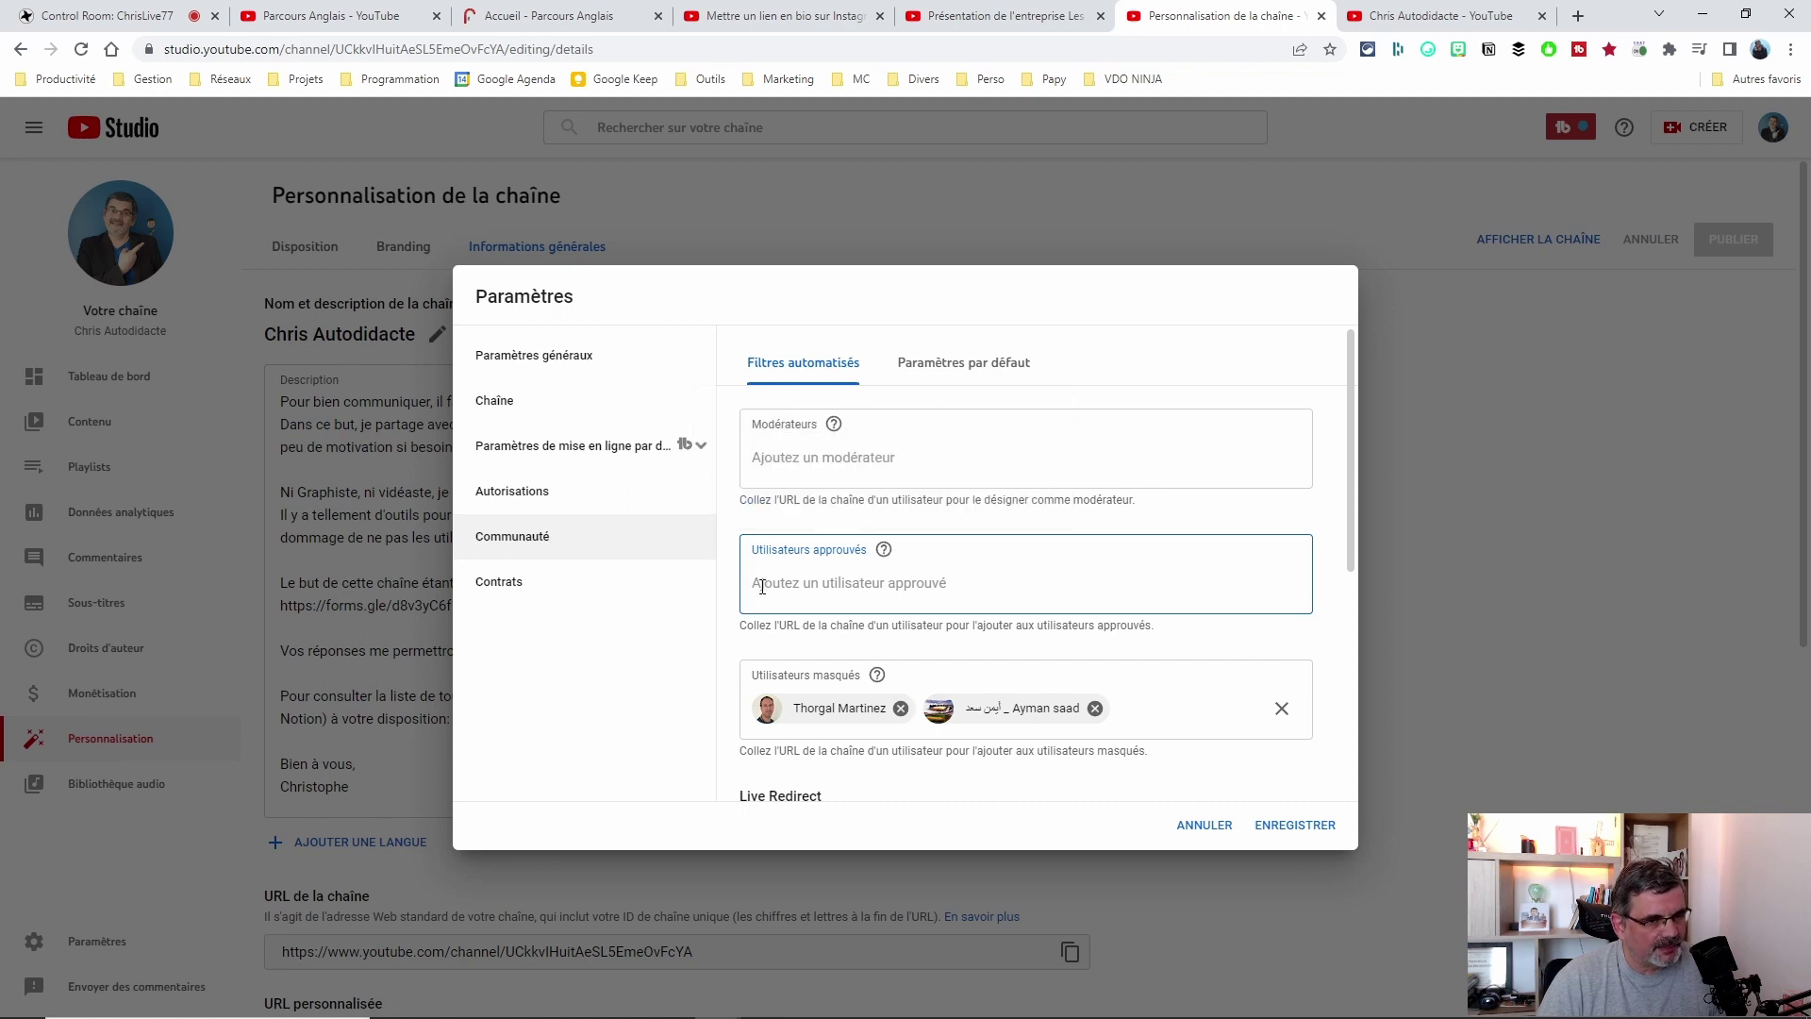
pyautogui.write('stephane')
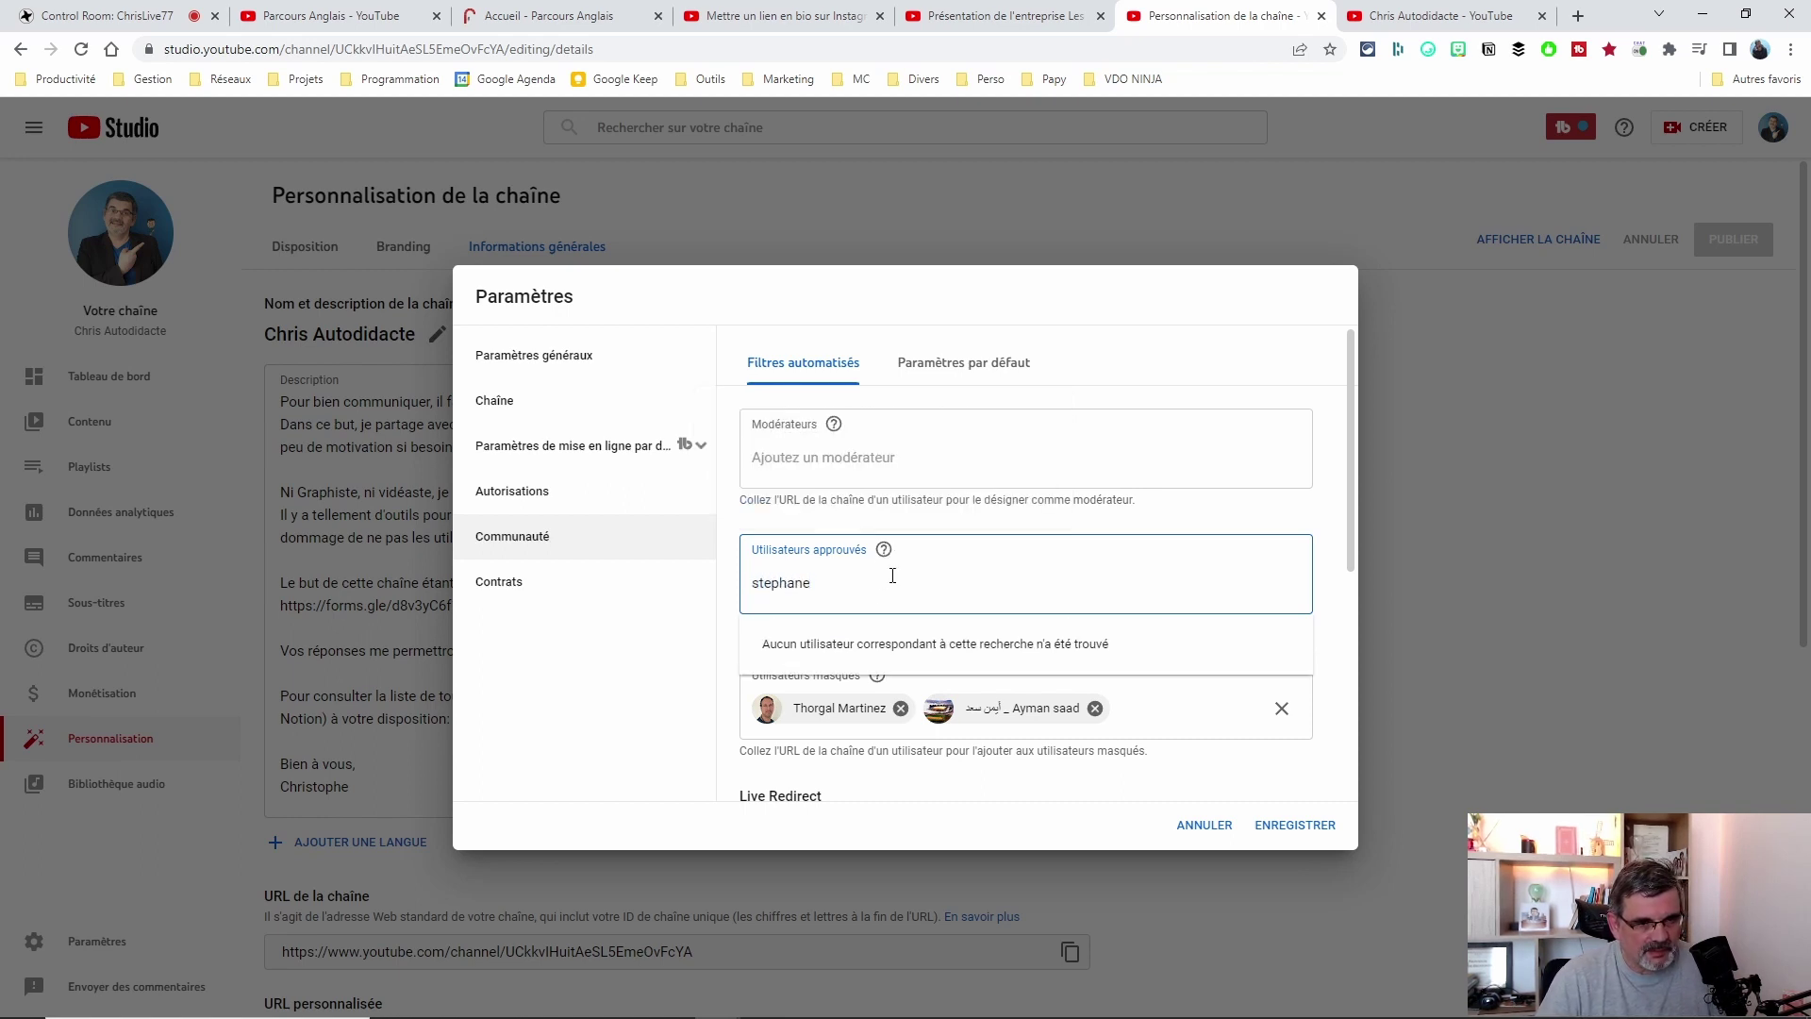
pyautogui.hotkey('ctrl', 'a')
pyautogui.press('BackSpace')
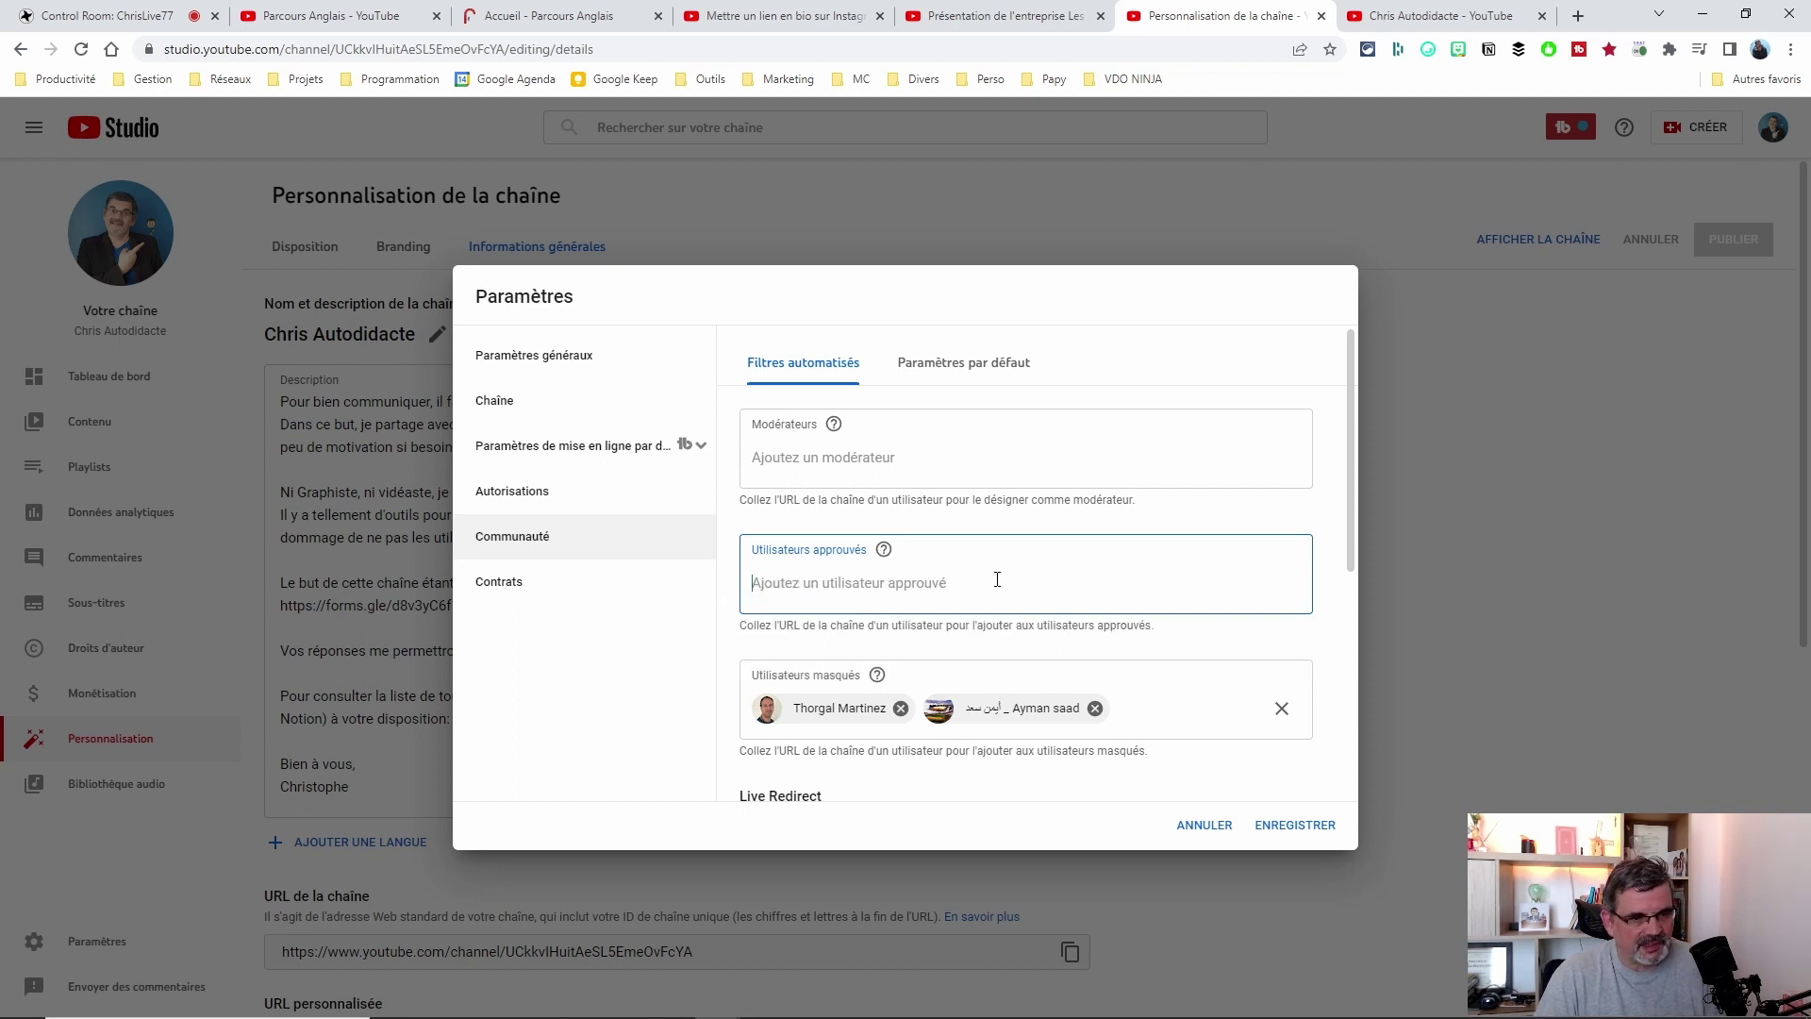
pyautogui.write('ste')
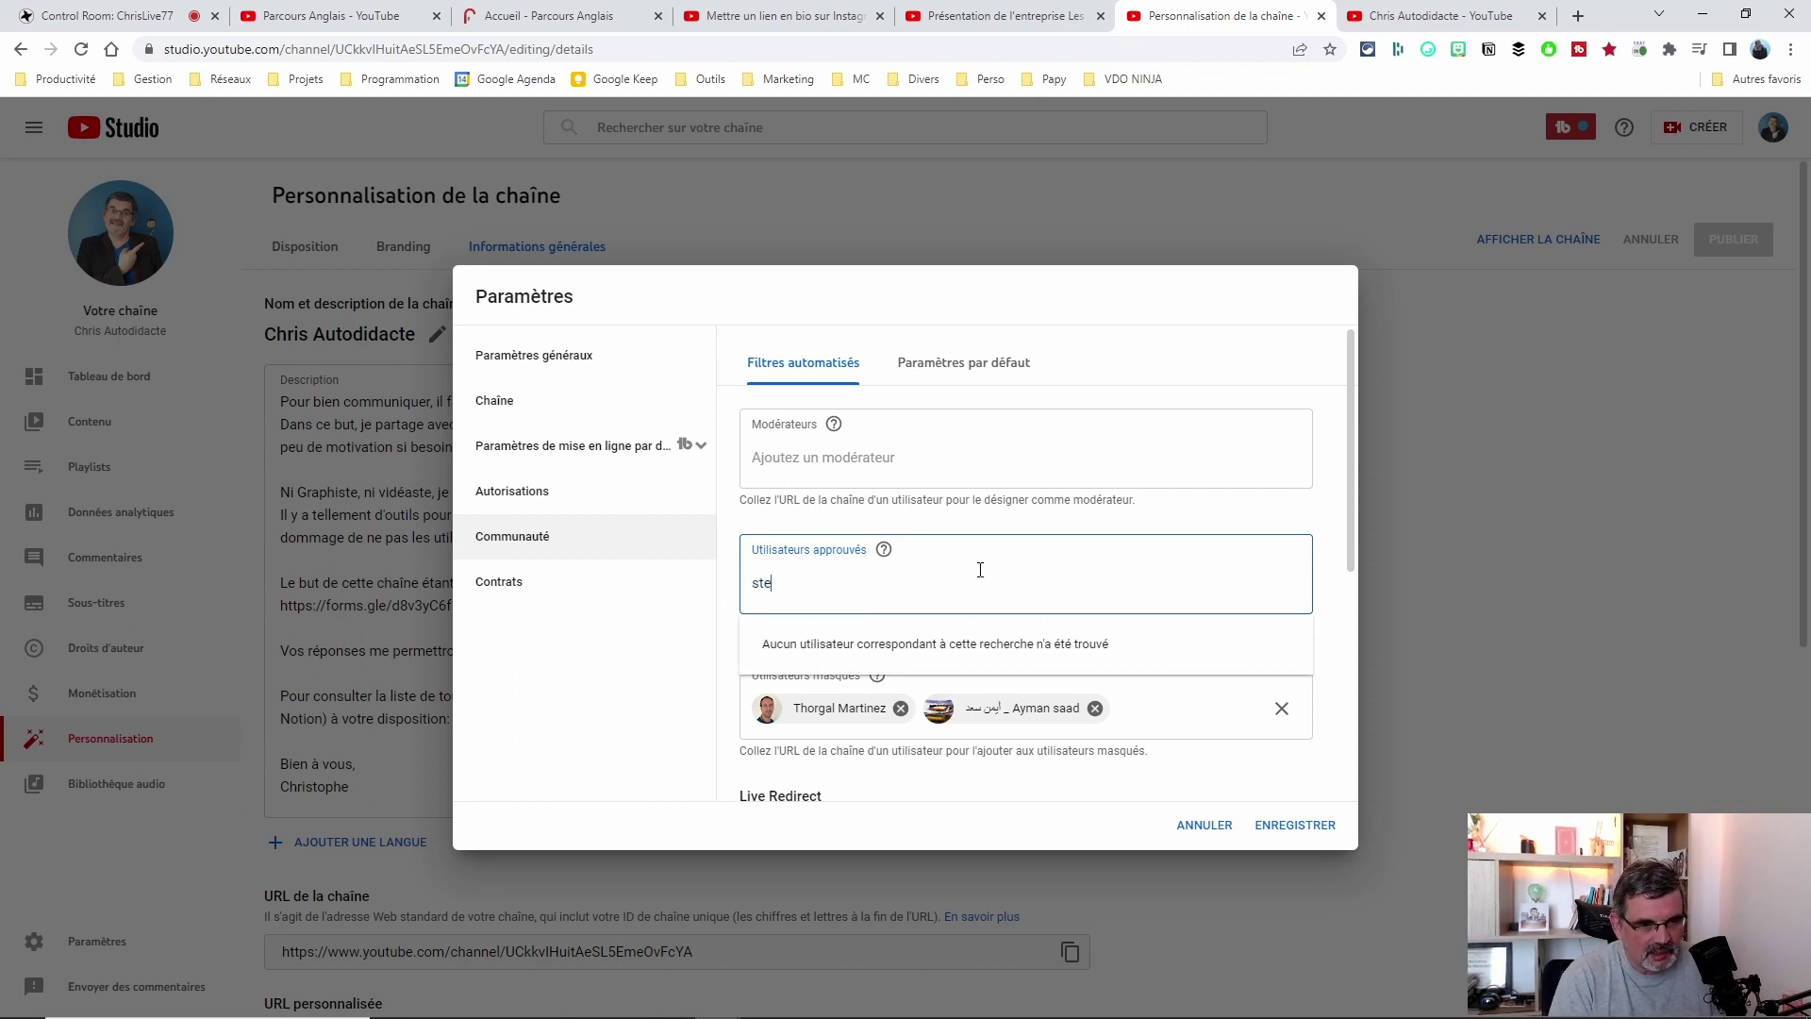
pyautogui.press('BackSpace')
pyautogui.press('BackSpace')
pyautogui.press('BackSpace')
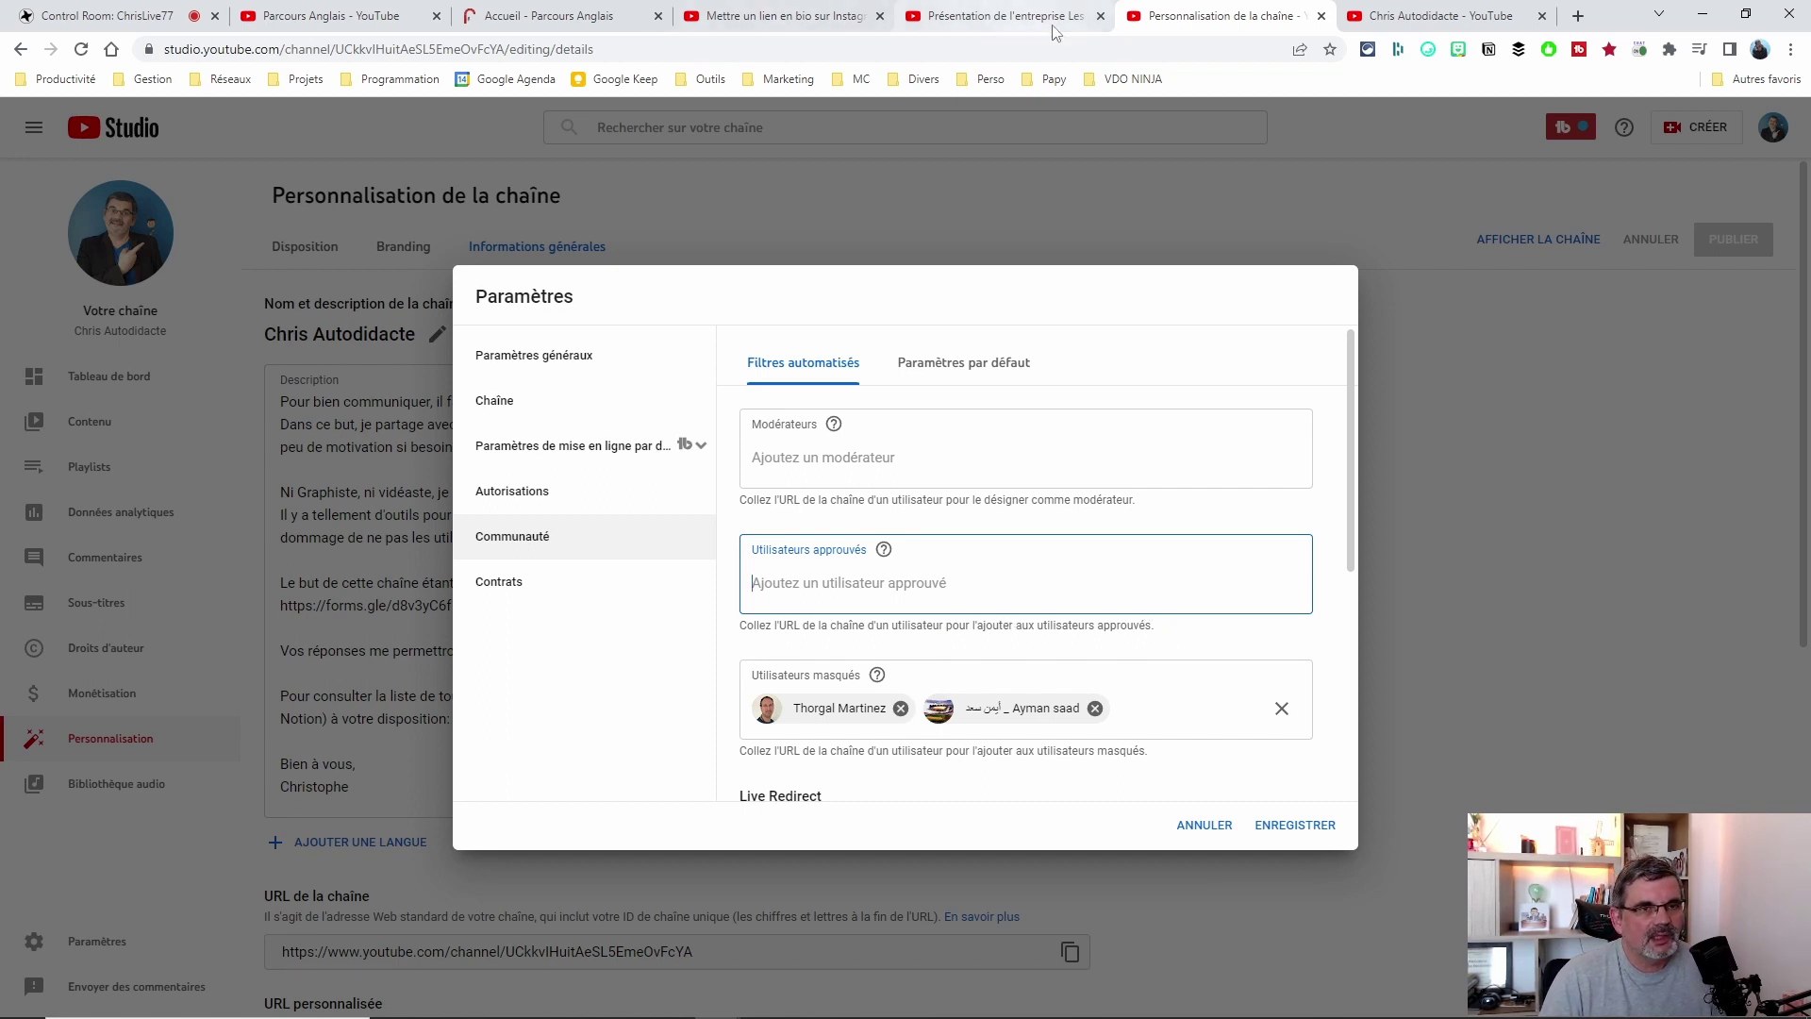
# Open the tutorial creator's channel page from the video, select its address, then return to Studio.
pyautogui.click(765, 21)
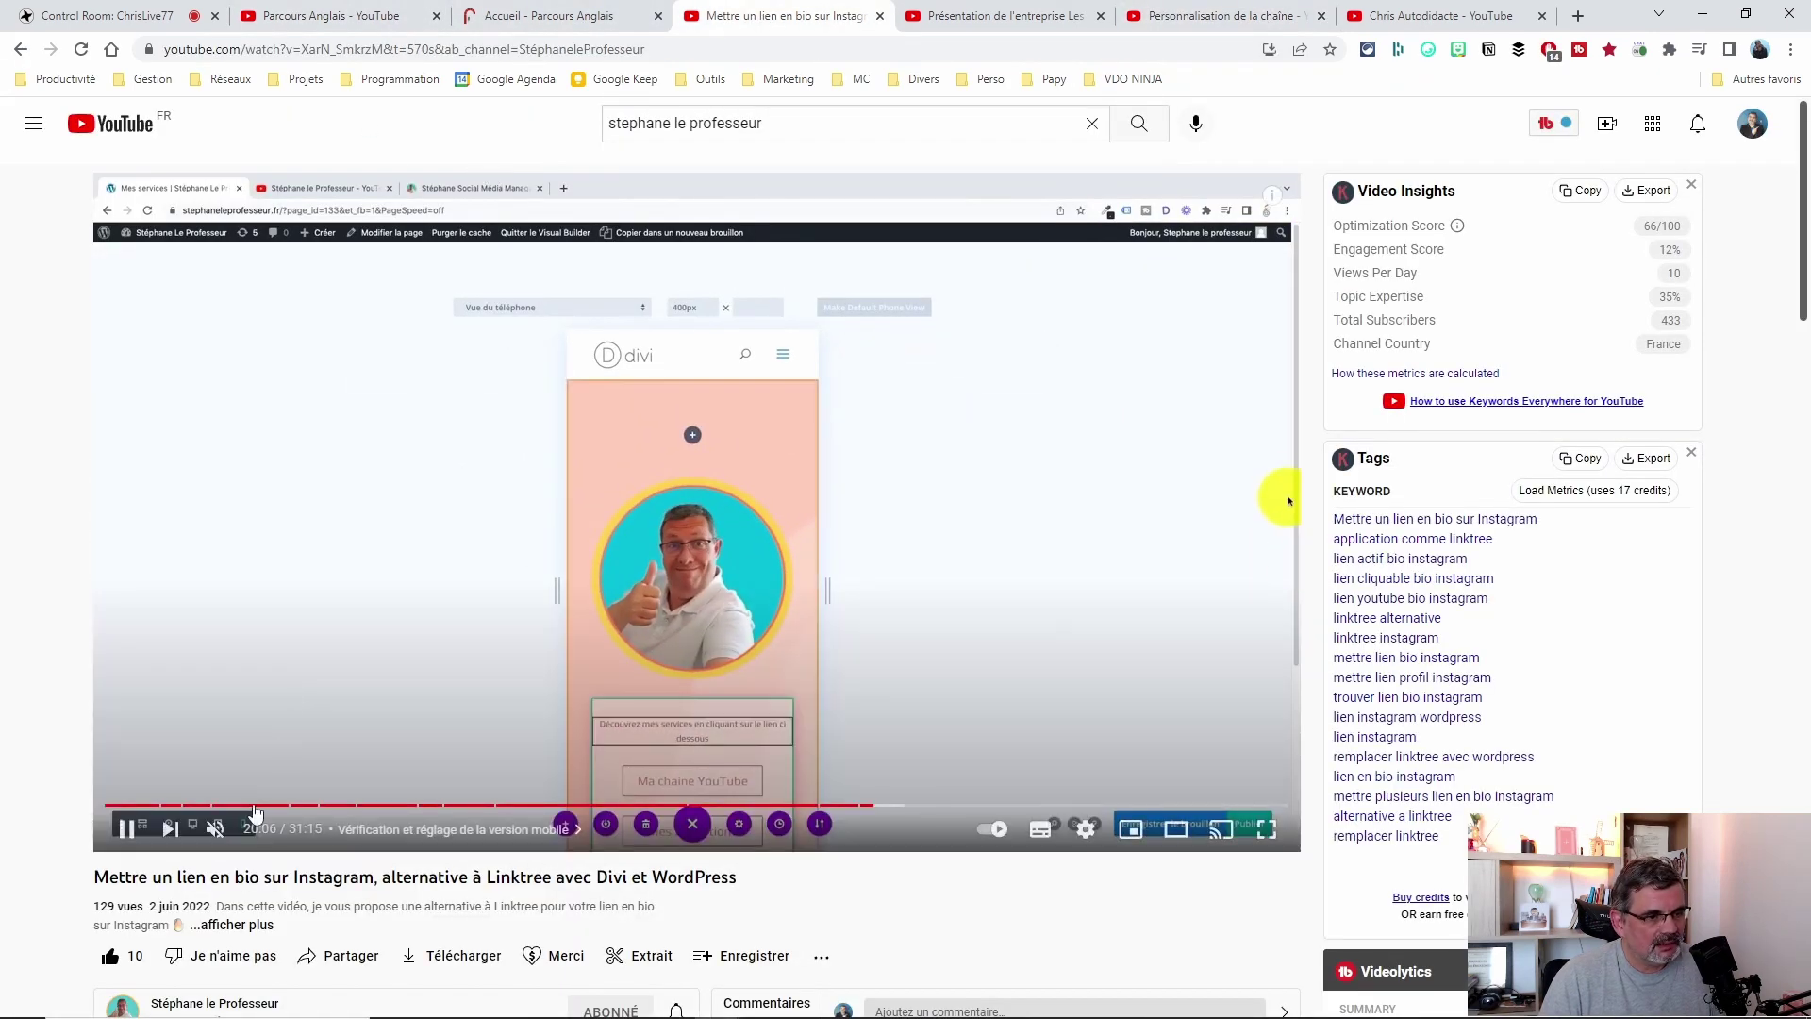
pyautogui.scroll(-1, 252, 830)
pyautogui.click(247, 915)
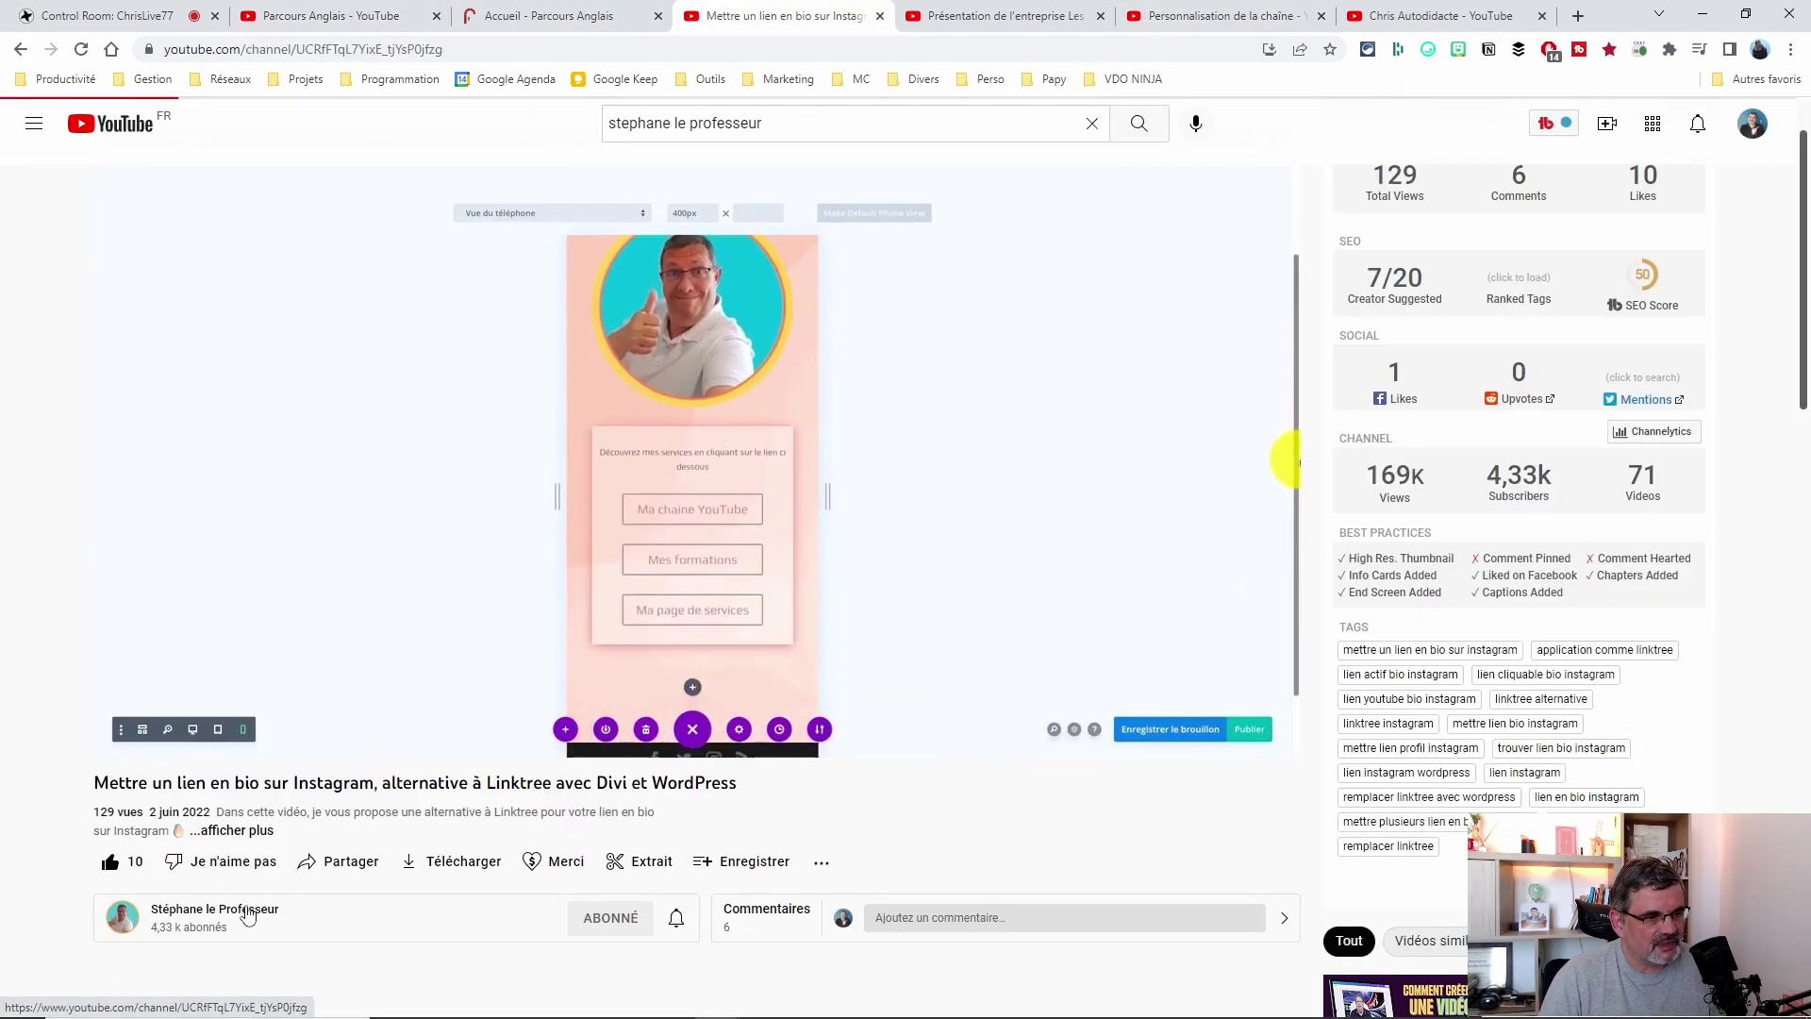
pyautogui.click(486, 49)
pyautogui.hotkey('ctrl', 'c')
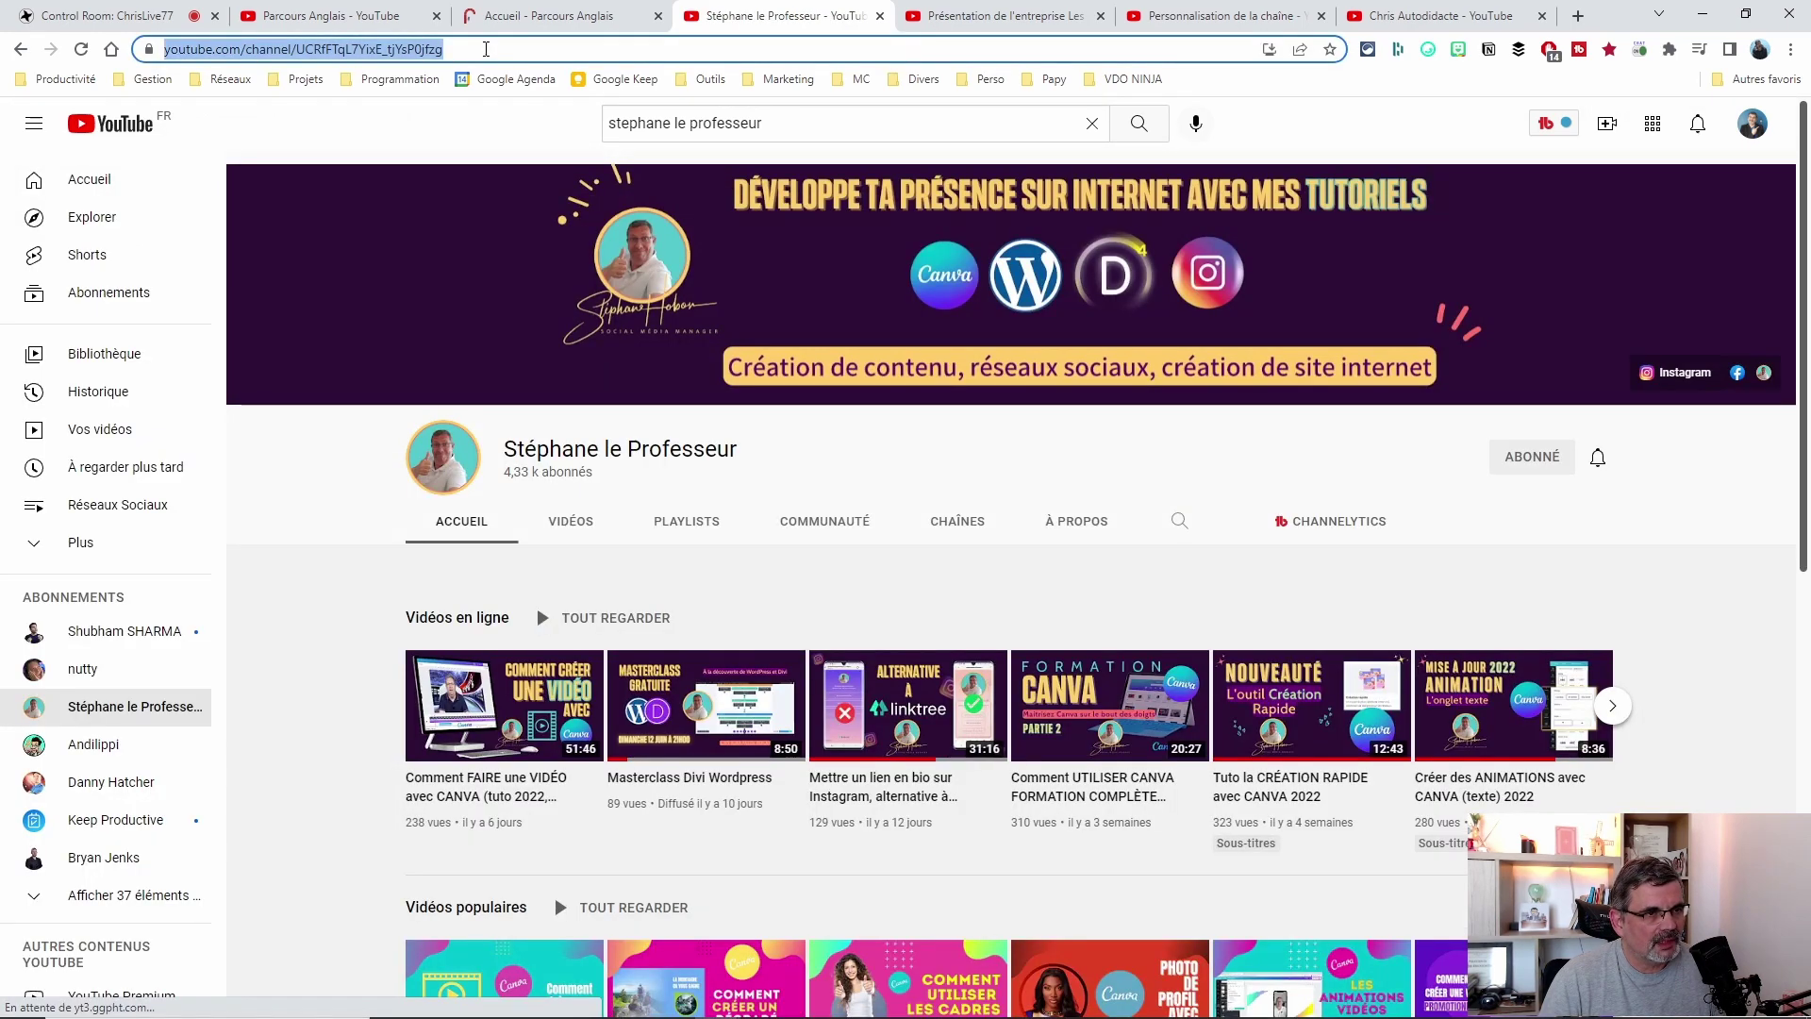
pyautogui.click(347, 19)
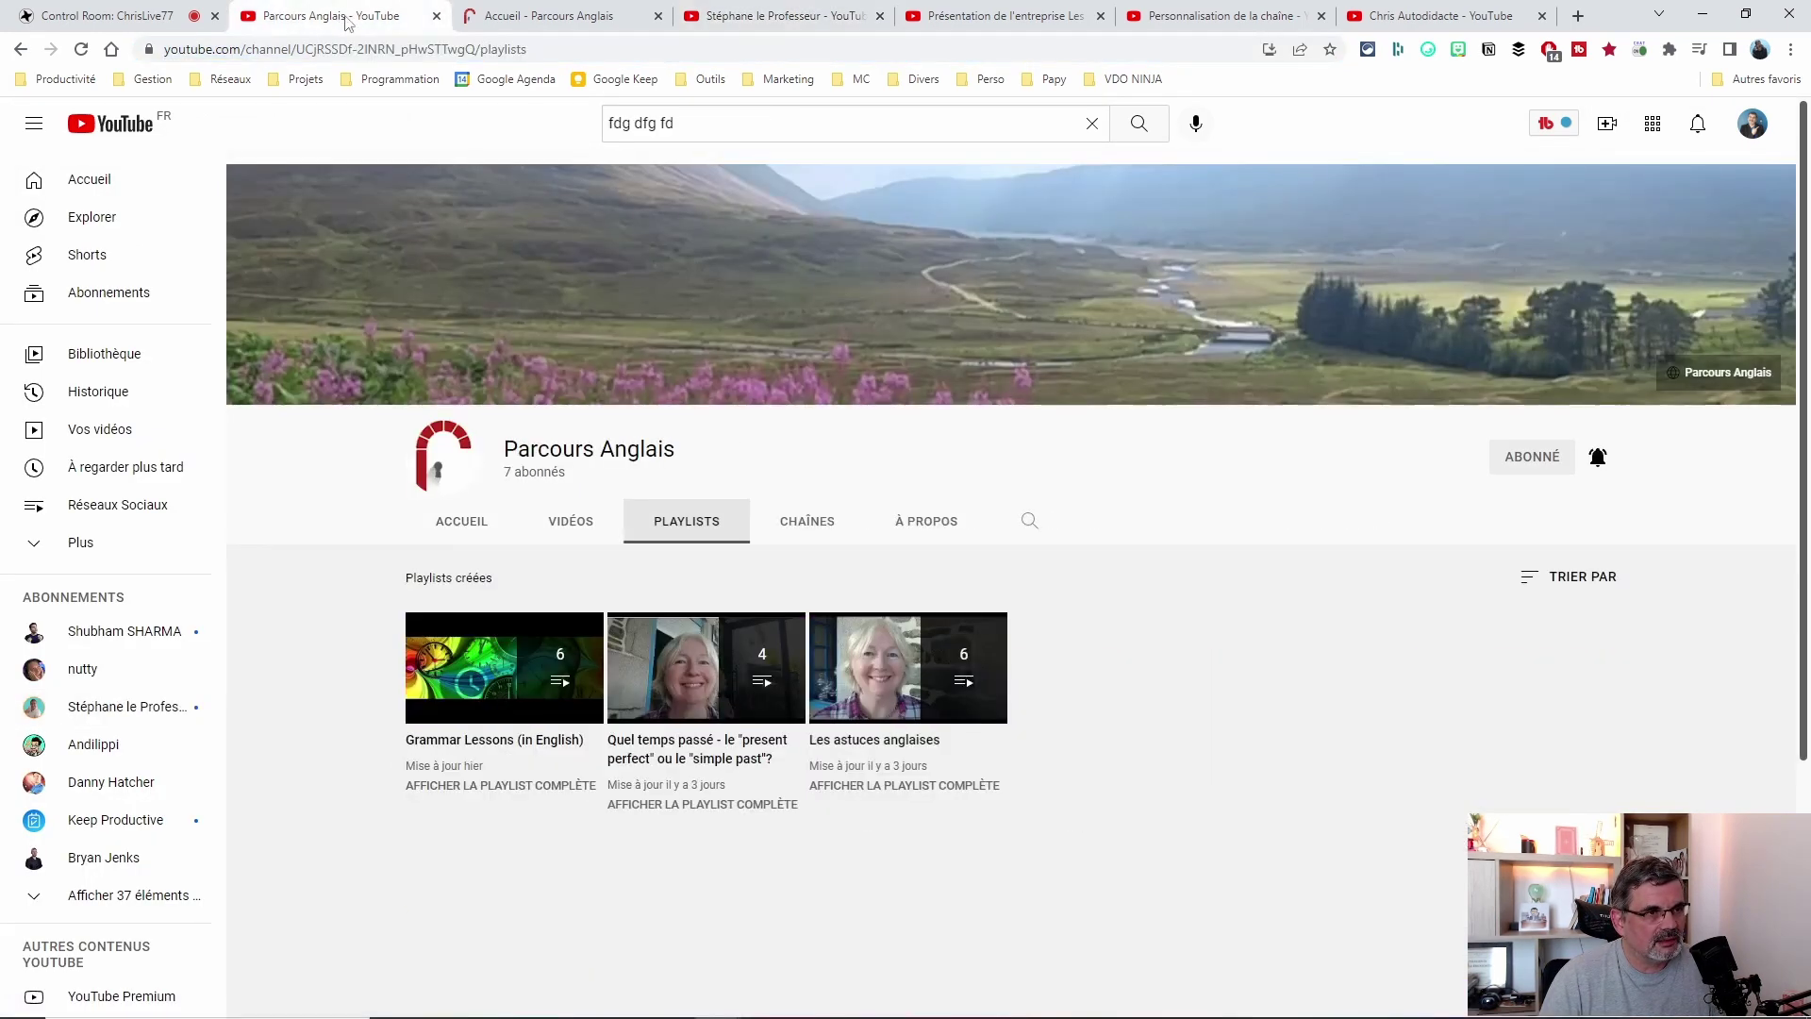
pyautogui.click(1195, 19)
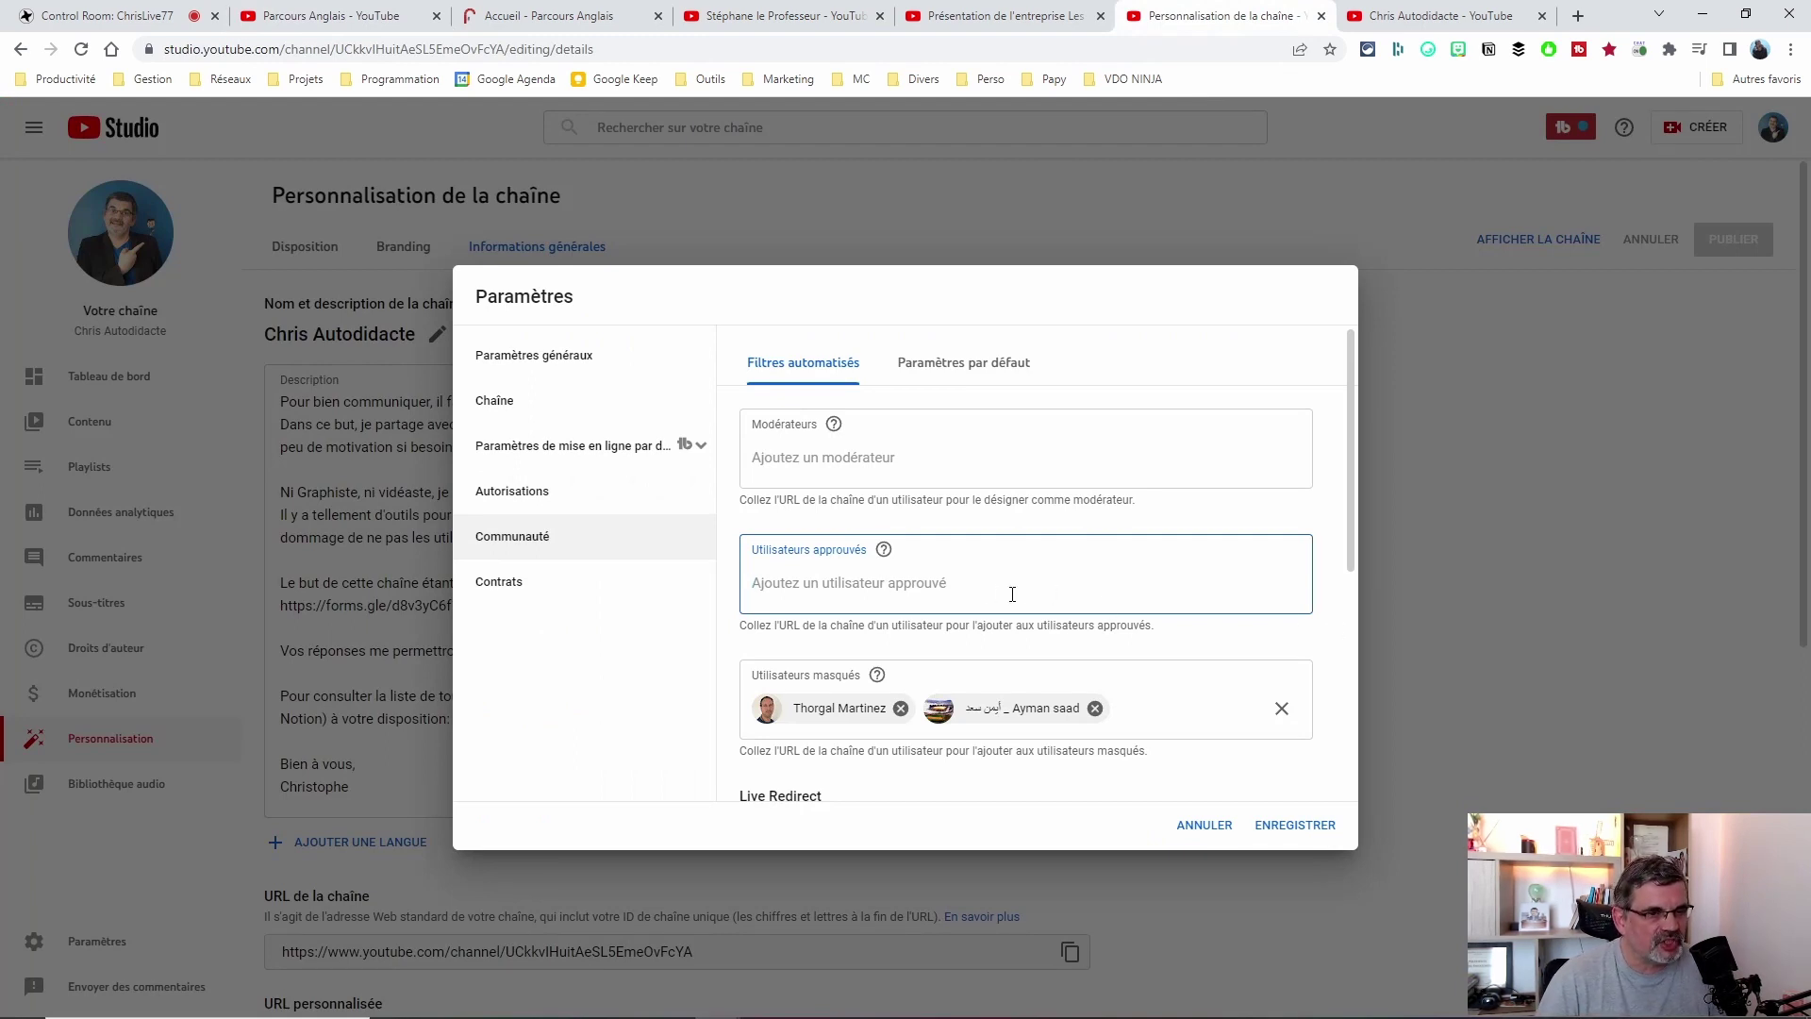
# Paste the tutorial creator's and Parcours Anglais channel addresses into Utilisateurs approuvés, adding both suggestions.
pyautogui.moveTo(885, 548)
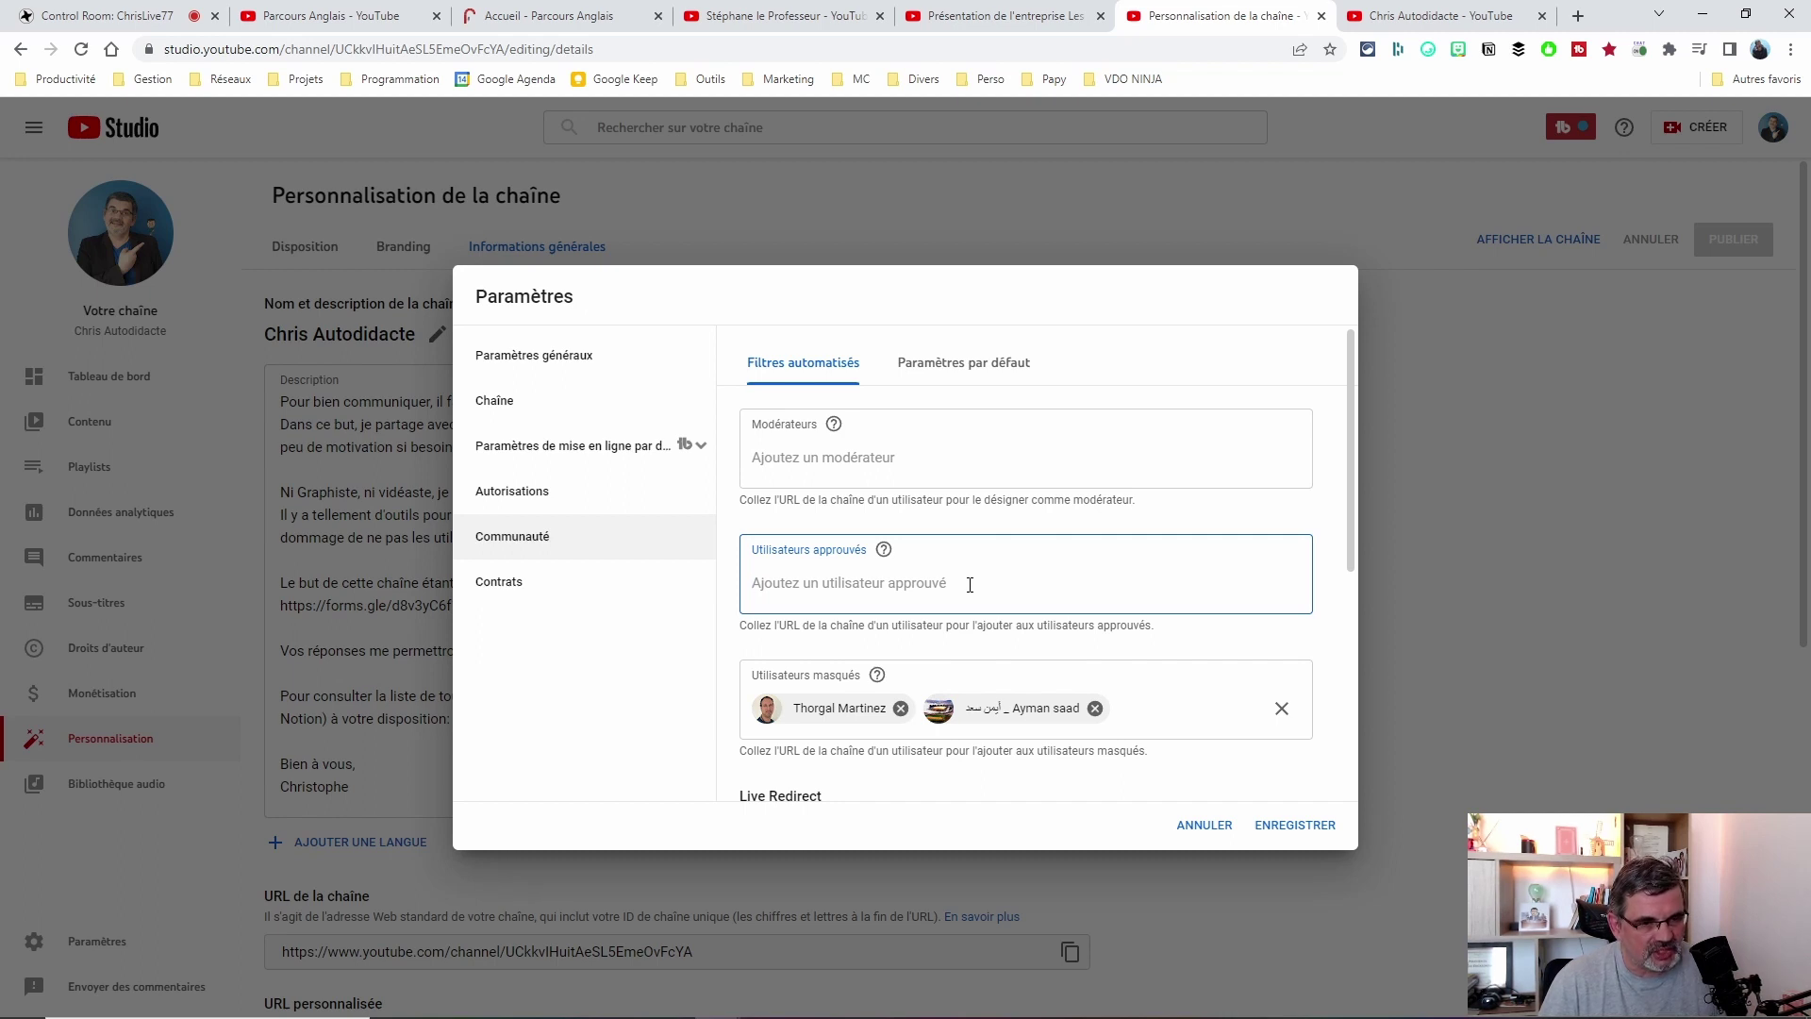
pyautogui.hotkey('ctrl', 'v')
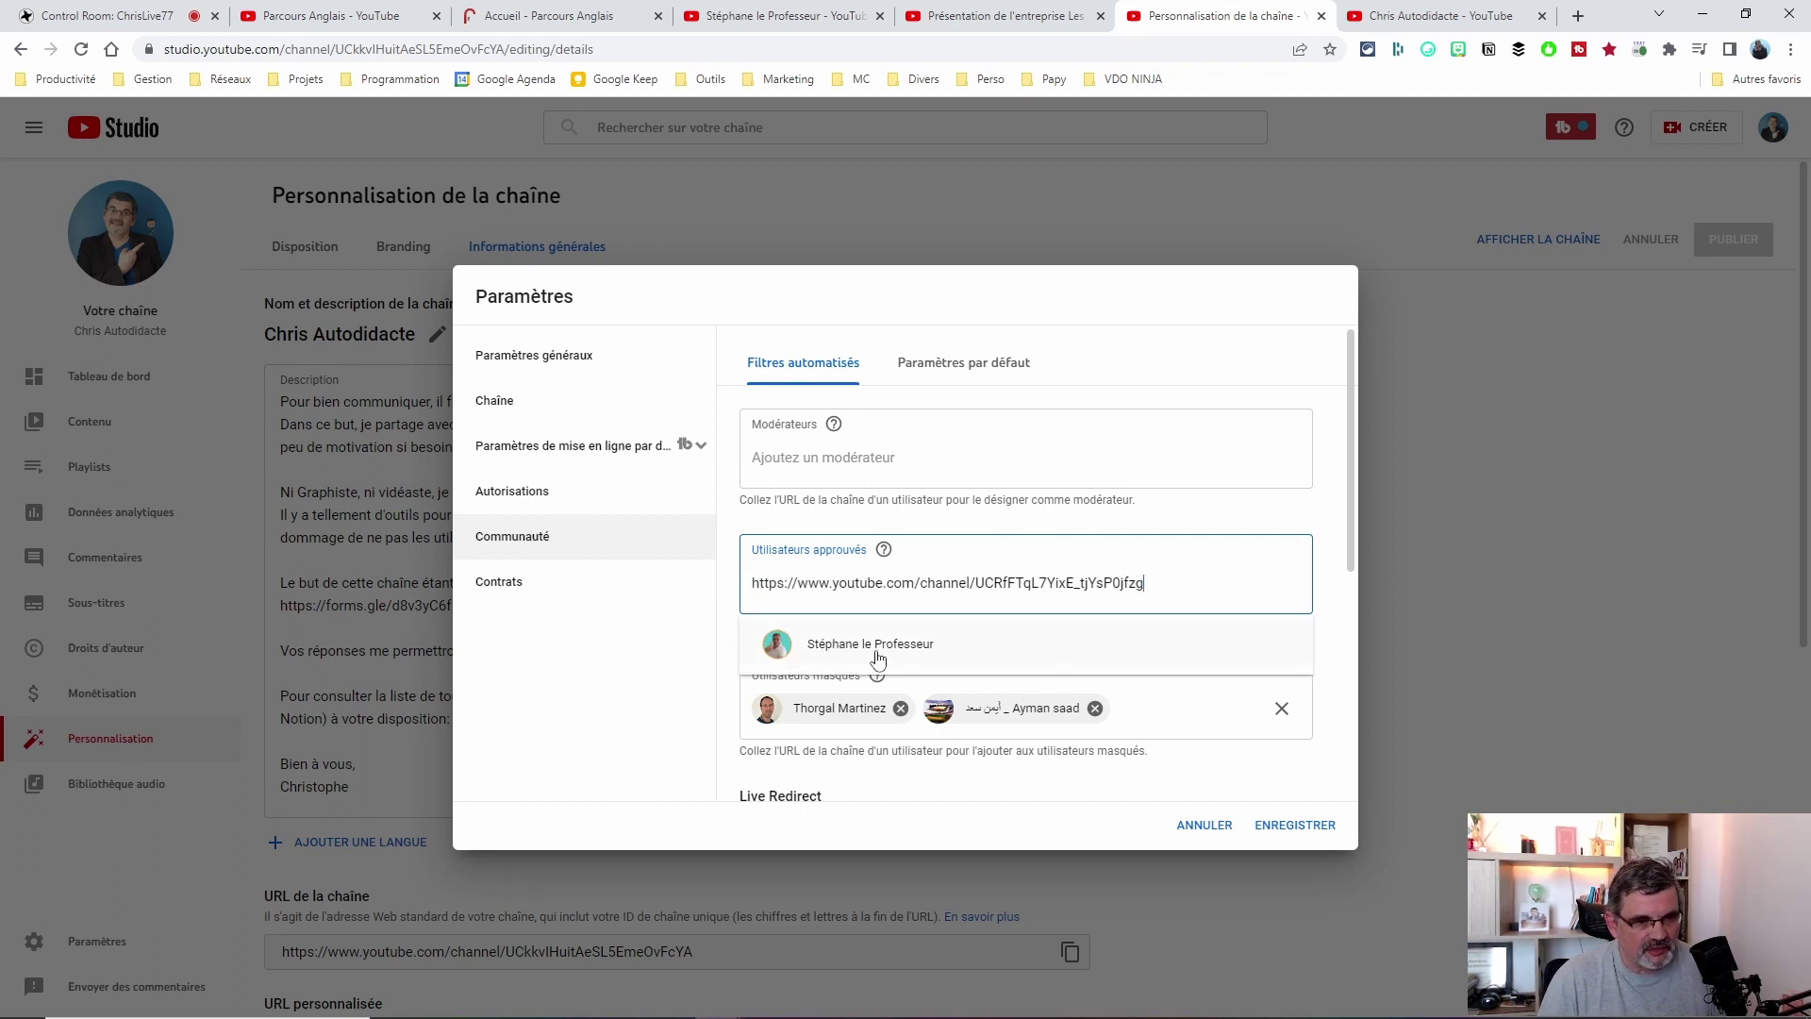
pyautogui.click(831, 649)
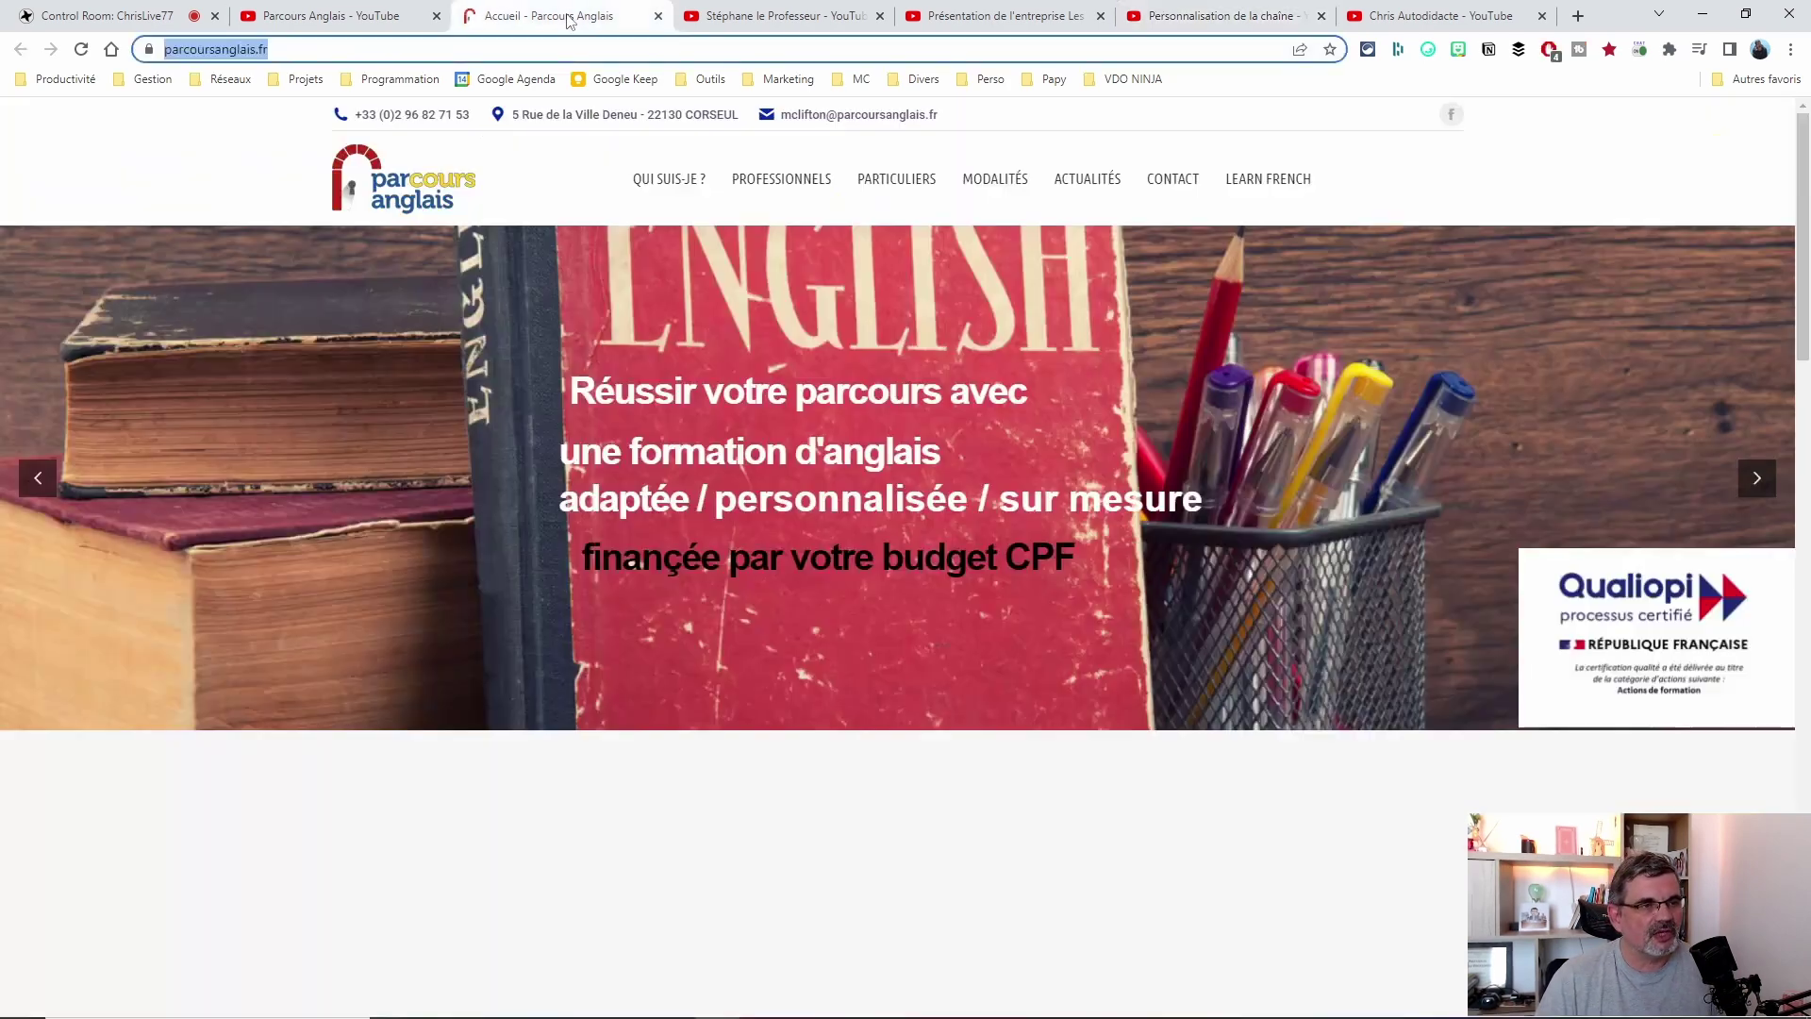
pyautogui.click(566, 16)
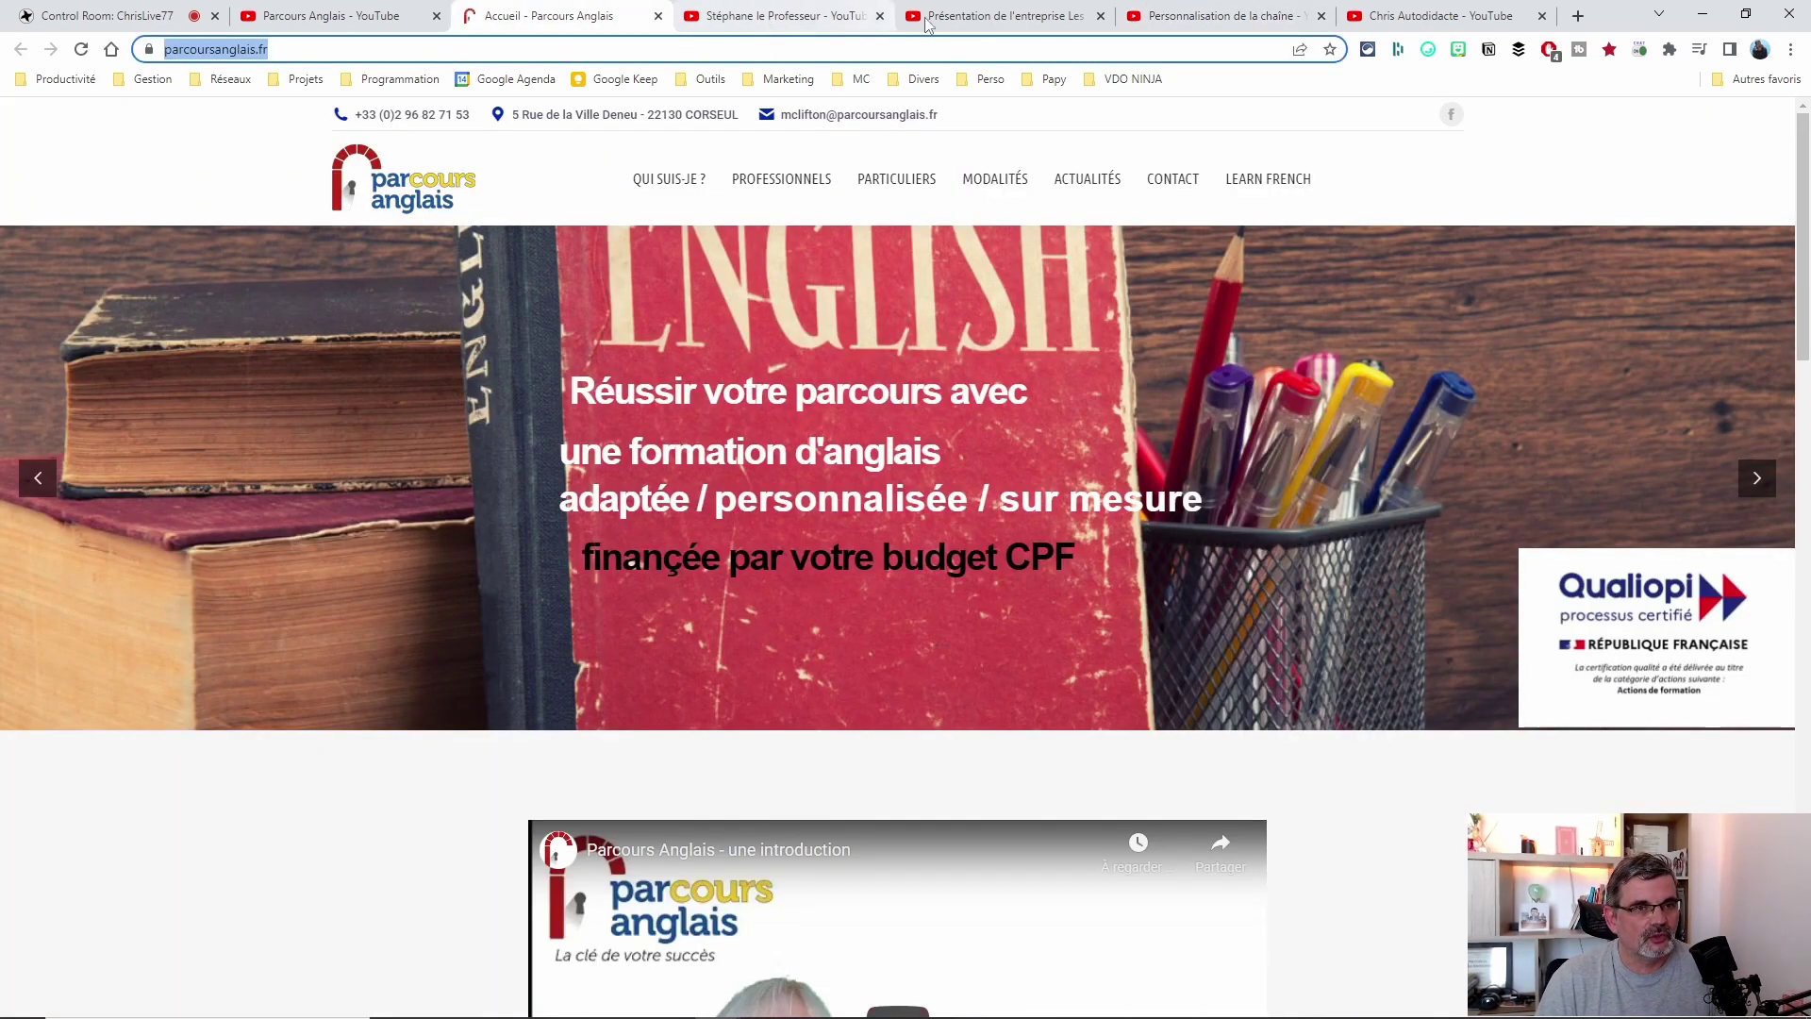
pyautogui.click(330, 17)
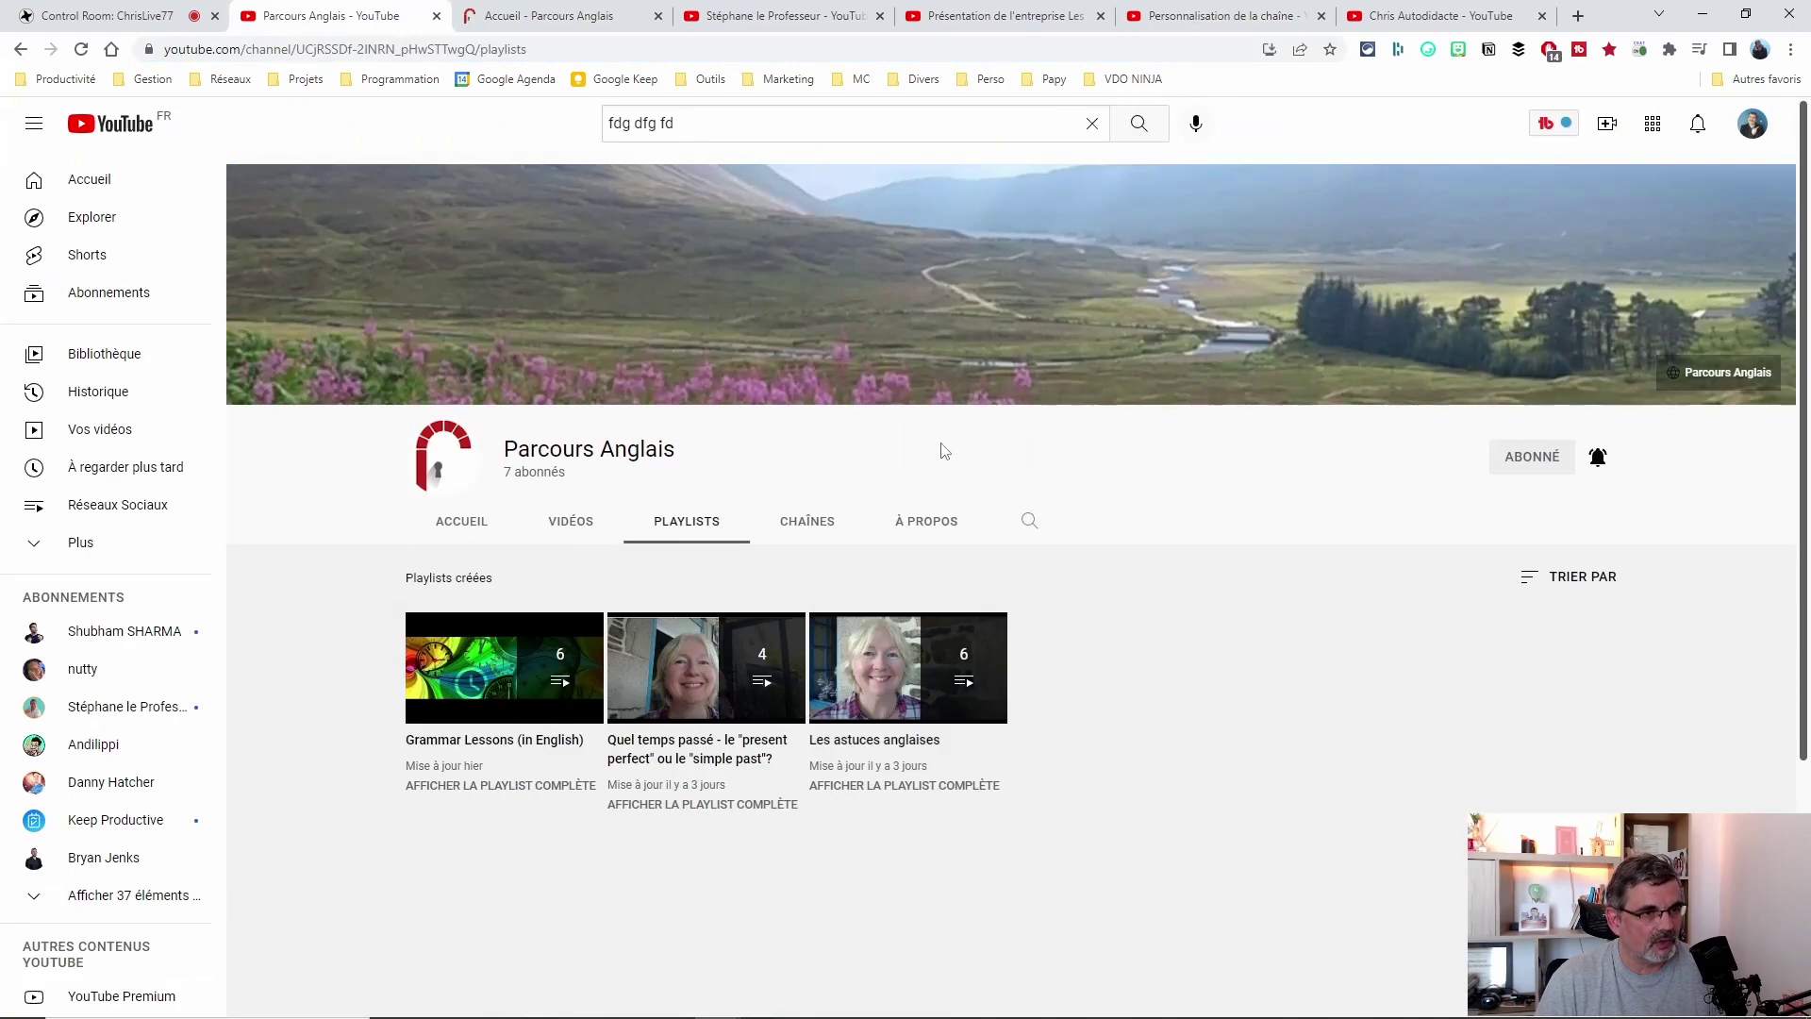
pyautogui.click(1222, 16)
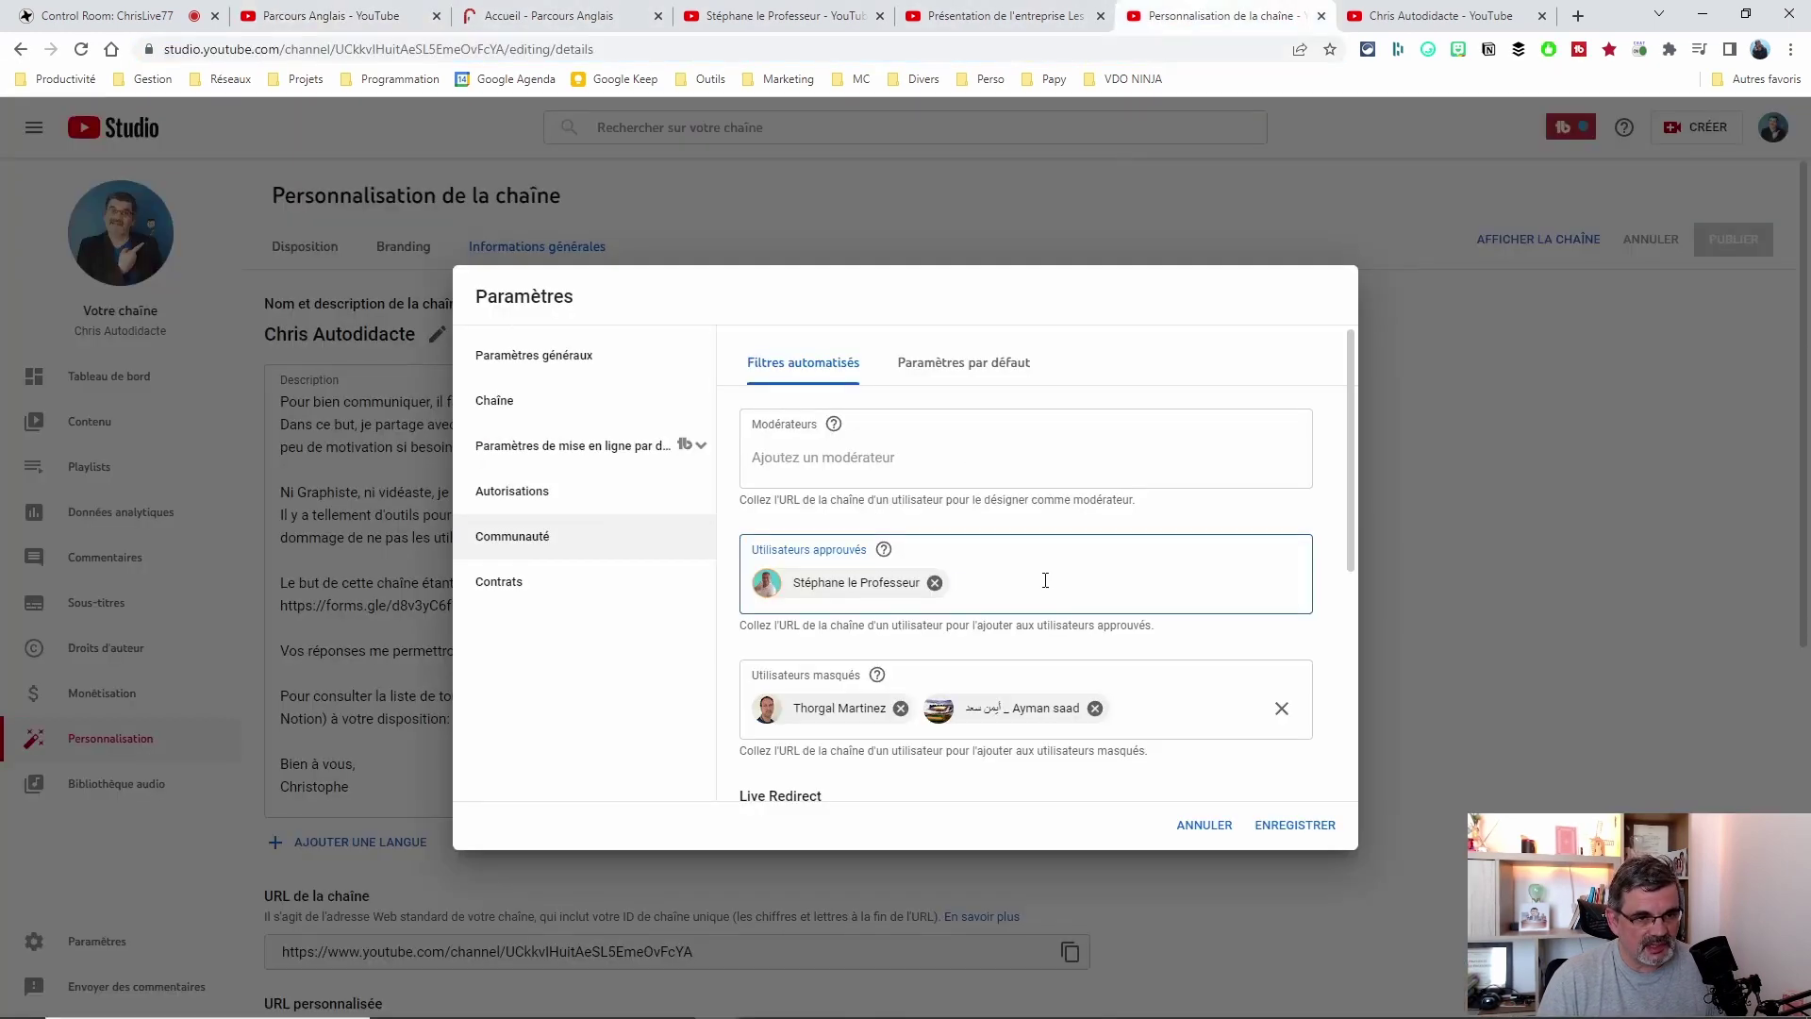
pyautogui.write('https://www.youtube.com/channel/UCjRSSDf-2lNRN_pHwSTTwgQ/')
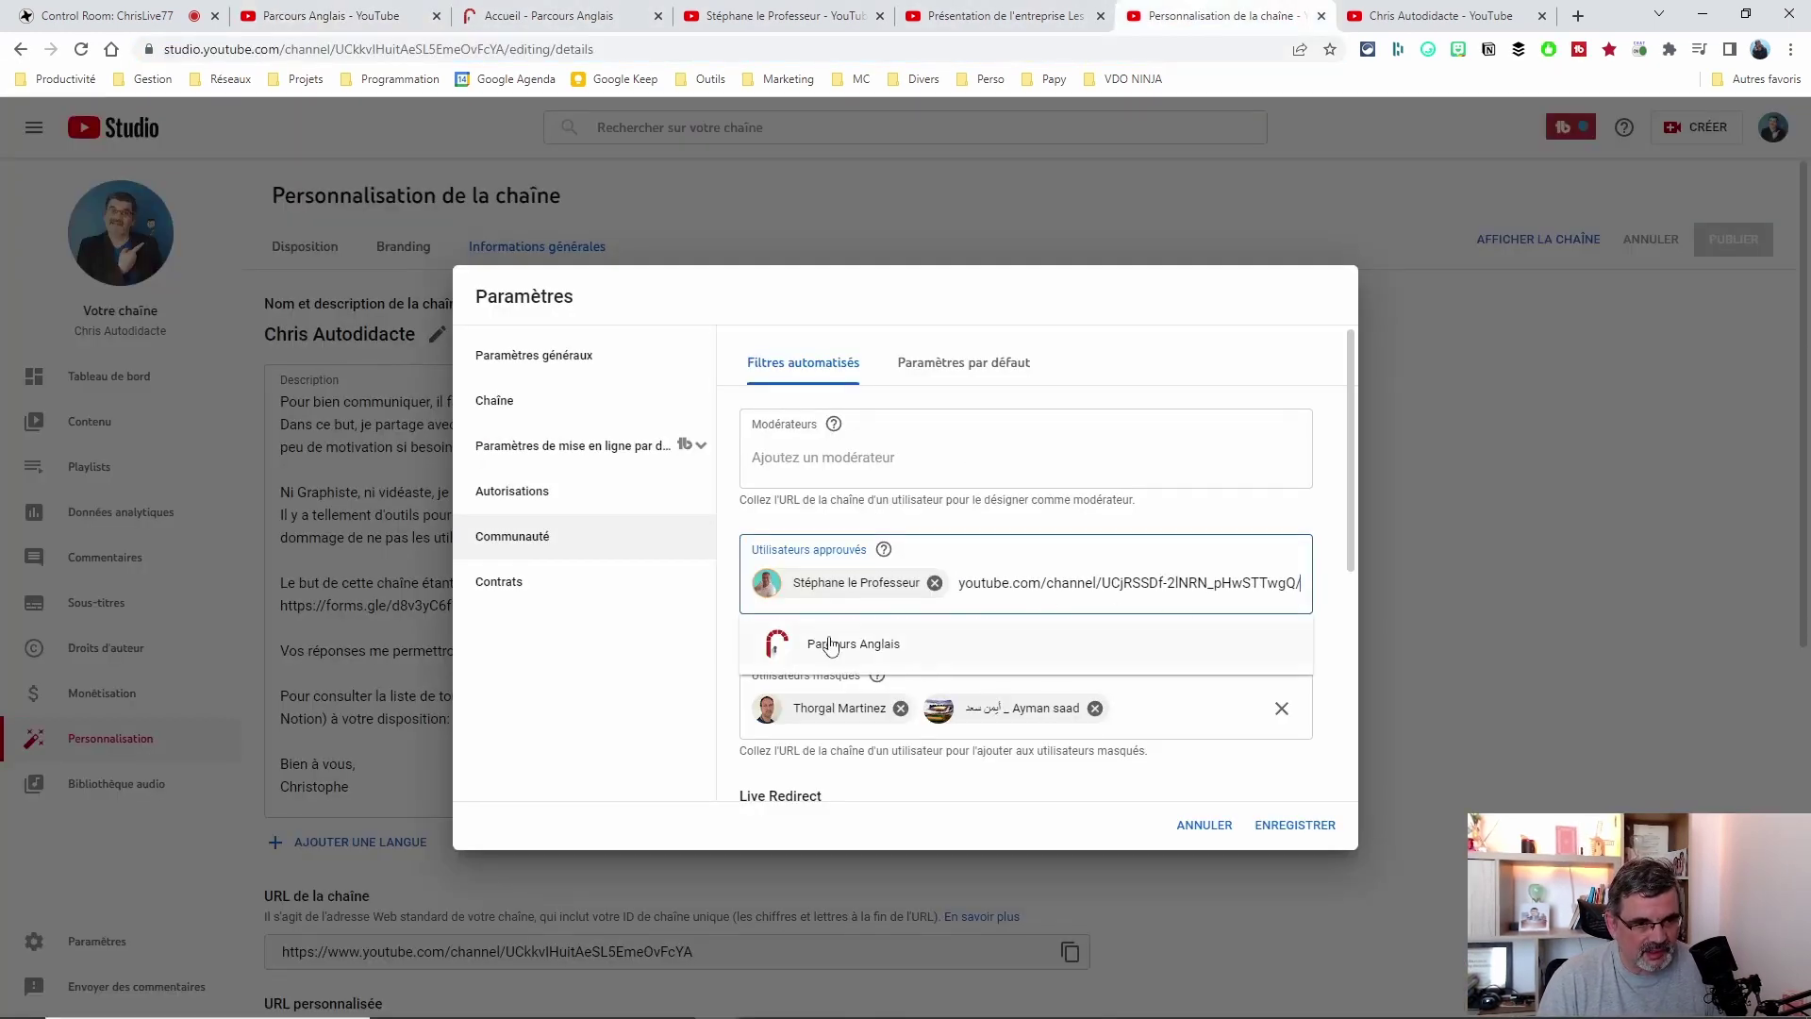
pyautogui.click(828, 647)
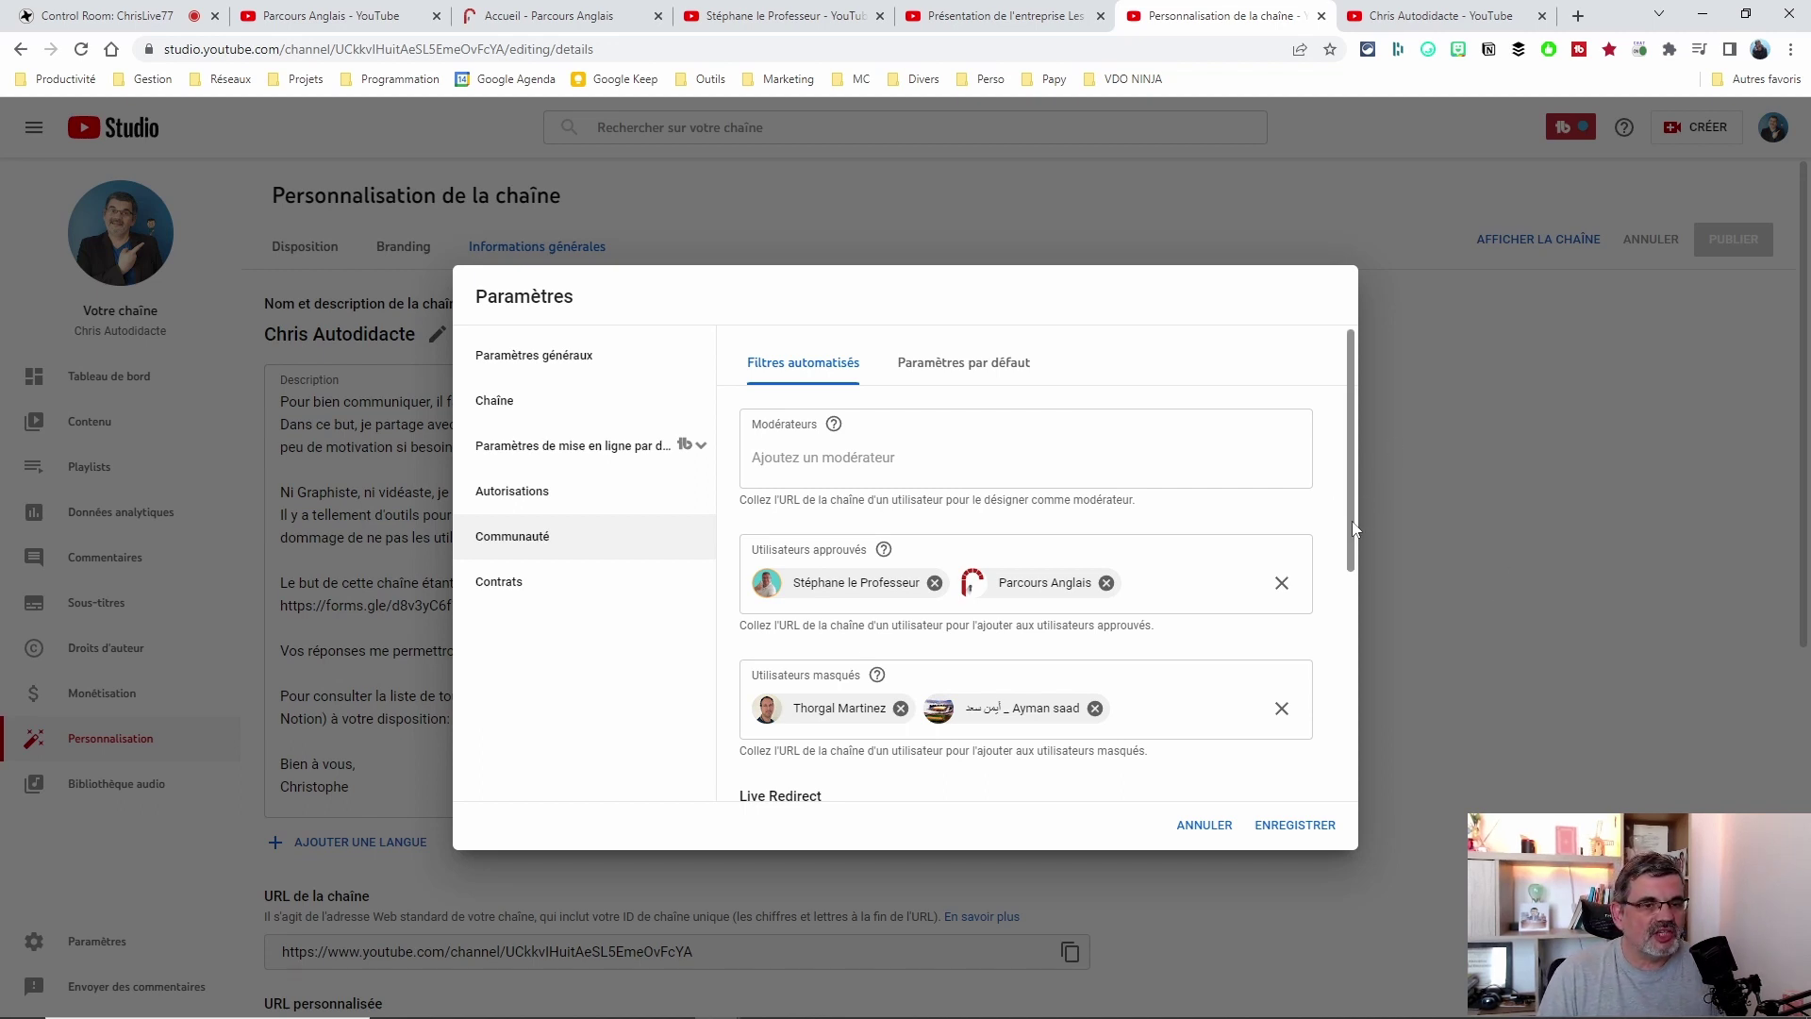
pyautogui.scroll(-1, 1354, 525)
pyautogui.scroll(1, 1355, 525)
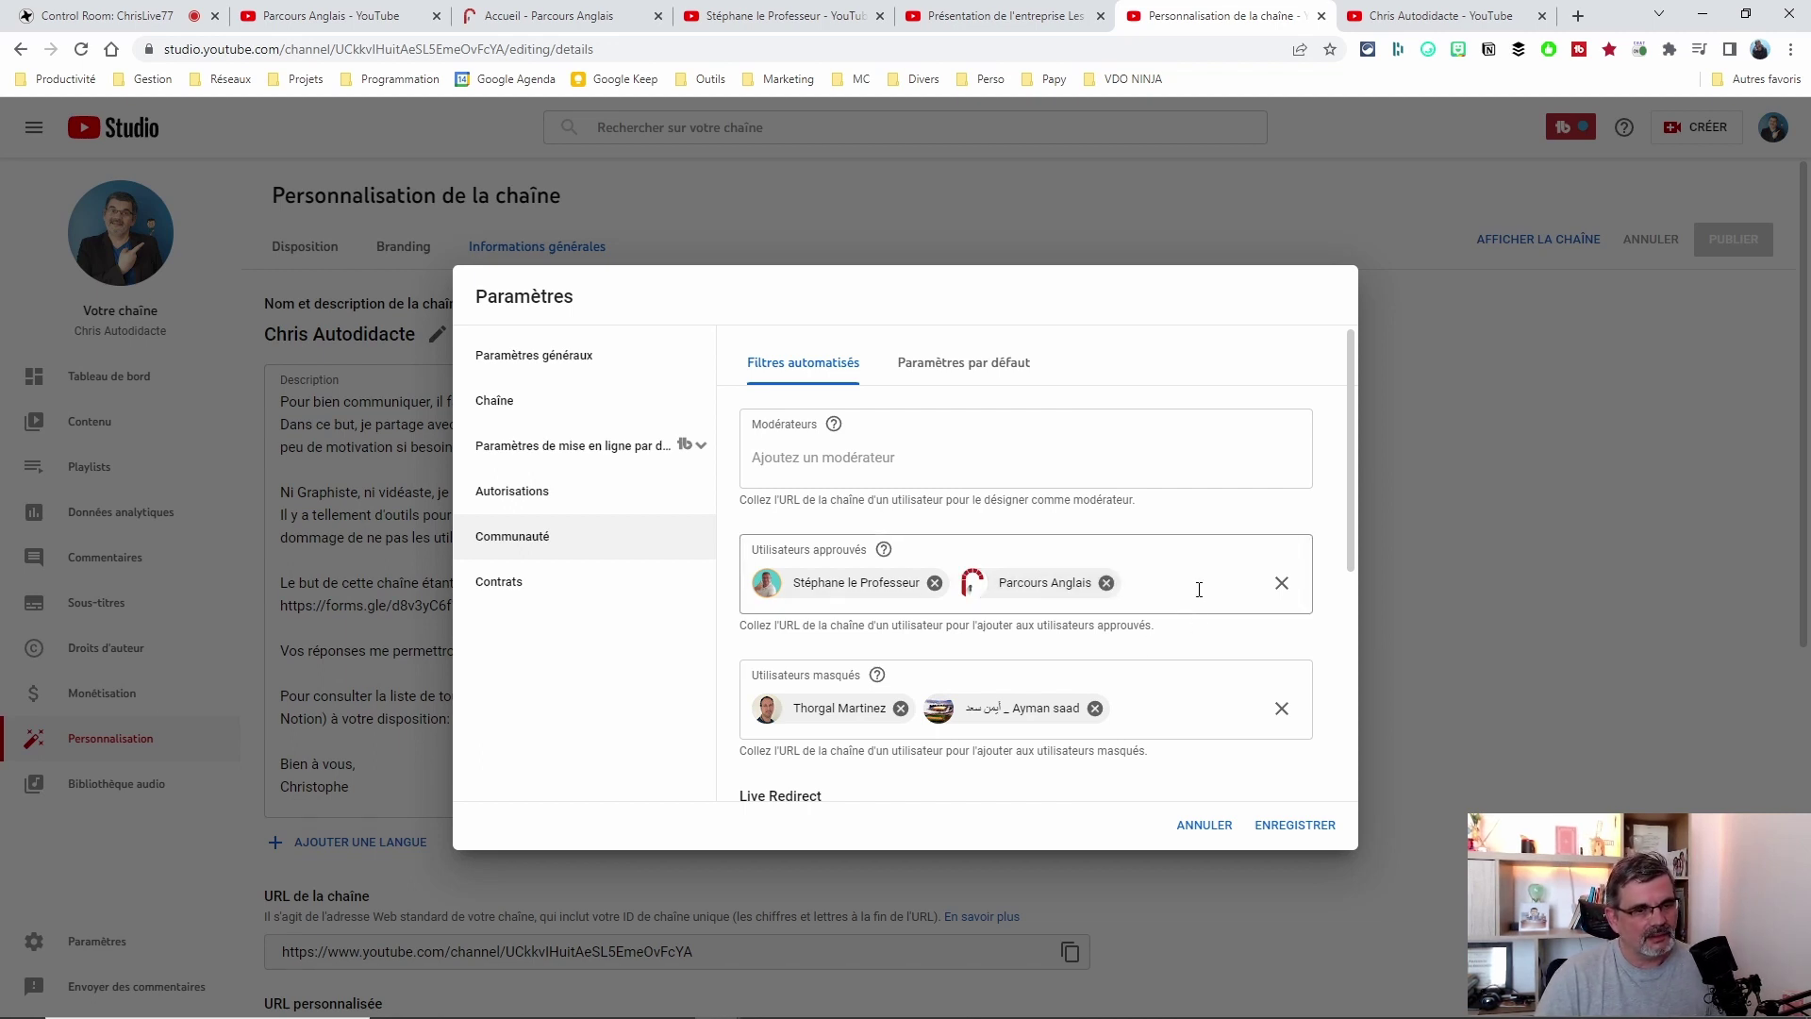
pyautogui.scroll(-2, 1199, 589)
pyautogui.scroll(2, 1205, 528)
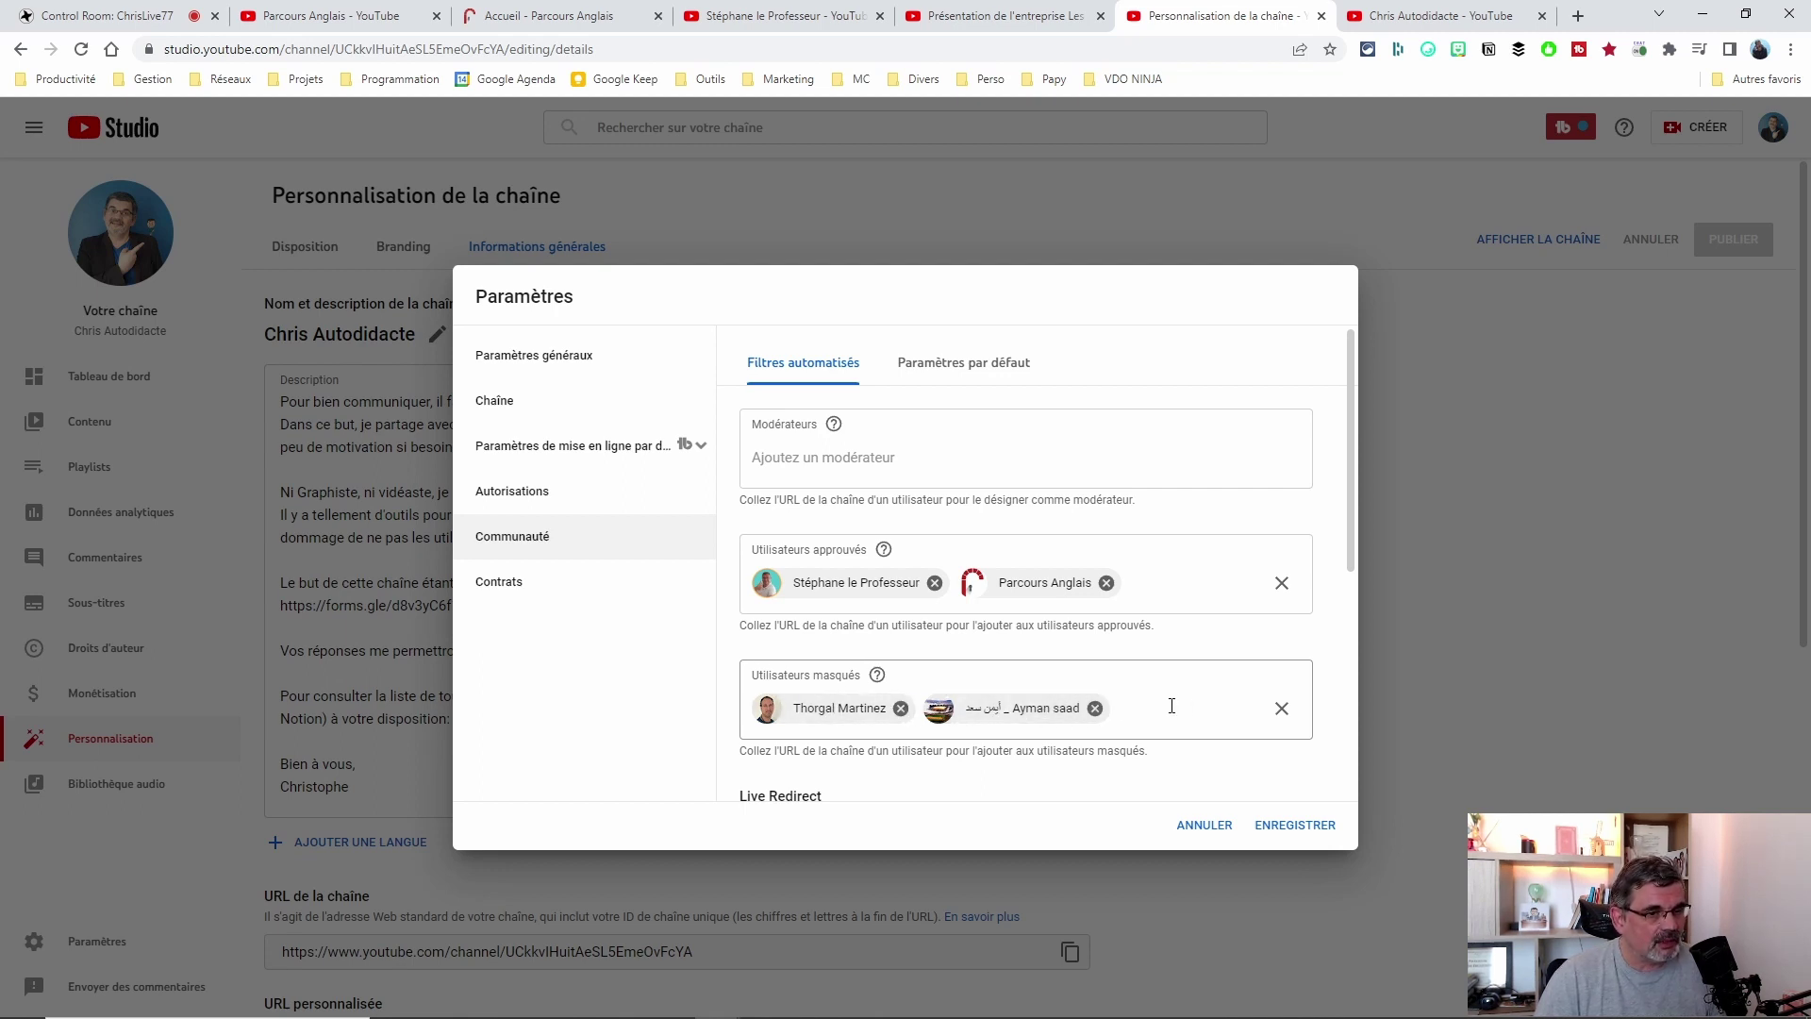
pyautogui.scroll(-3, 1175, 705)
pyautogui.scroll(3, 1183, 677)
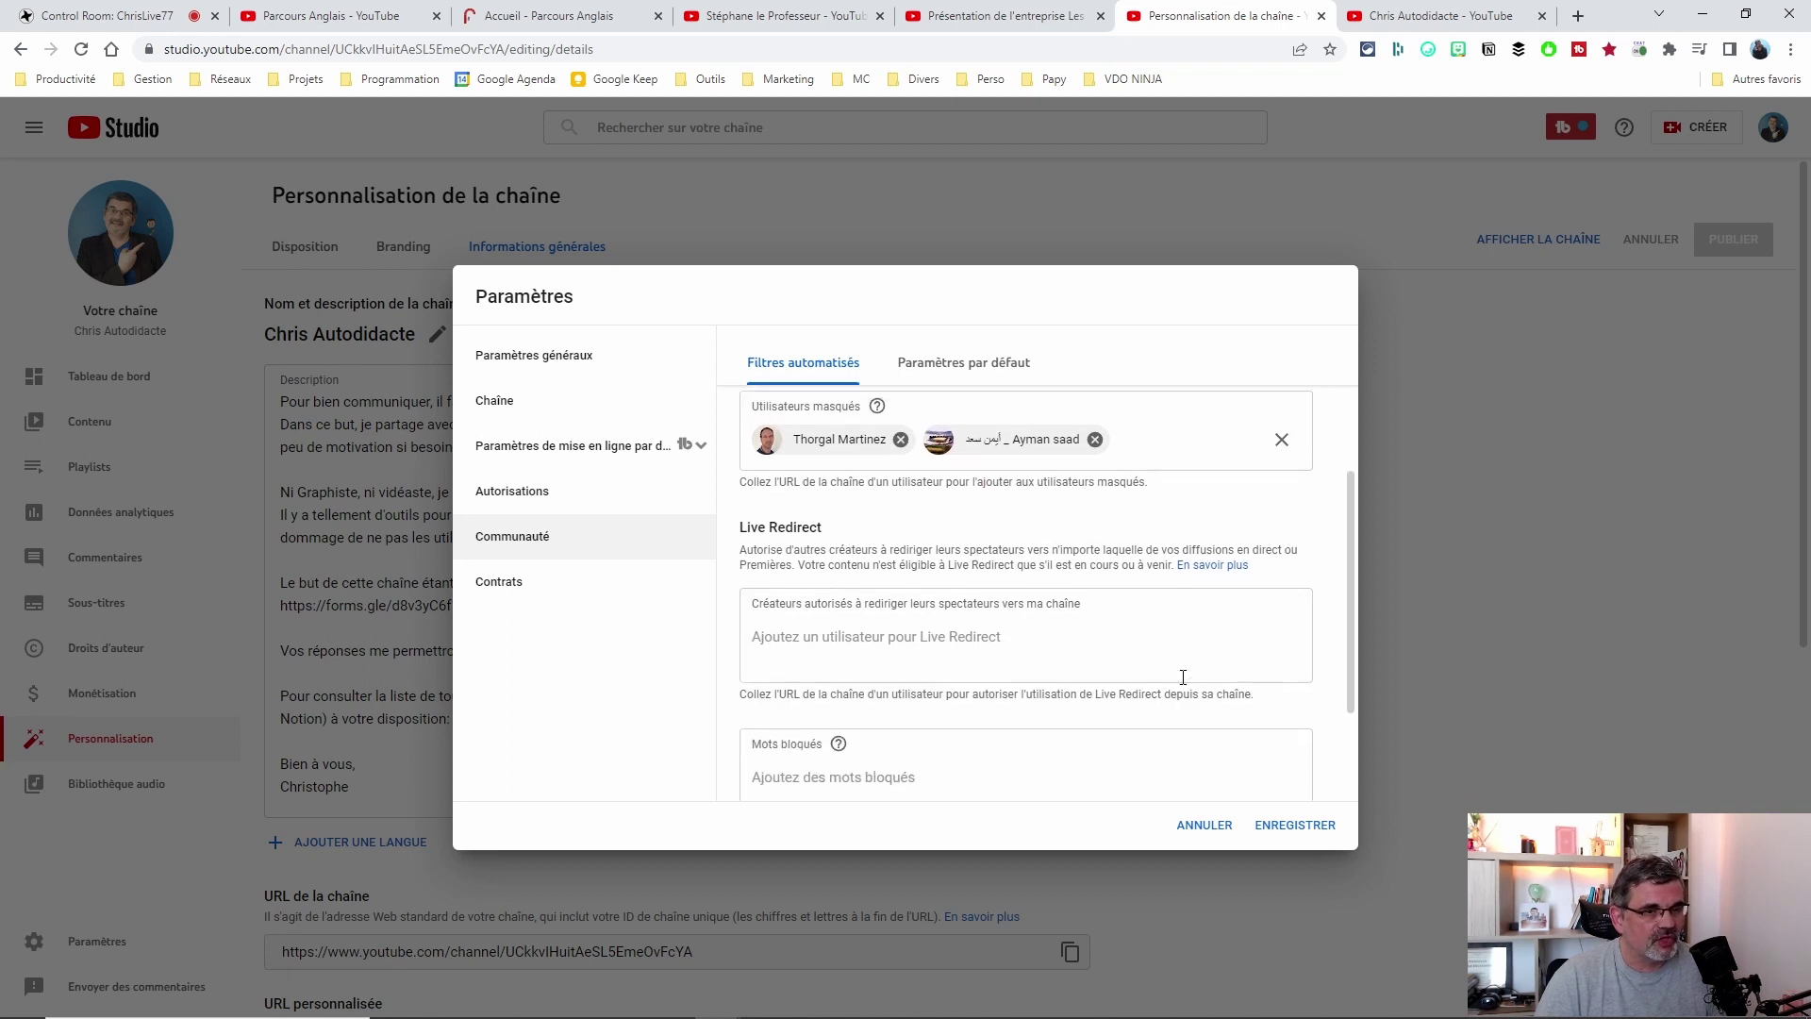
pyautogui.scroll(-3, 1264, 719)
pyautogui.scroll(-1, 1216, 689)
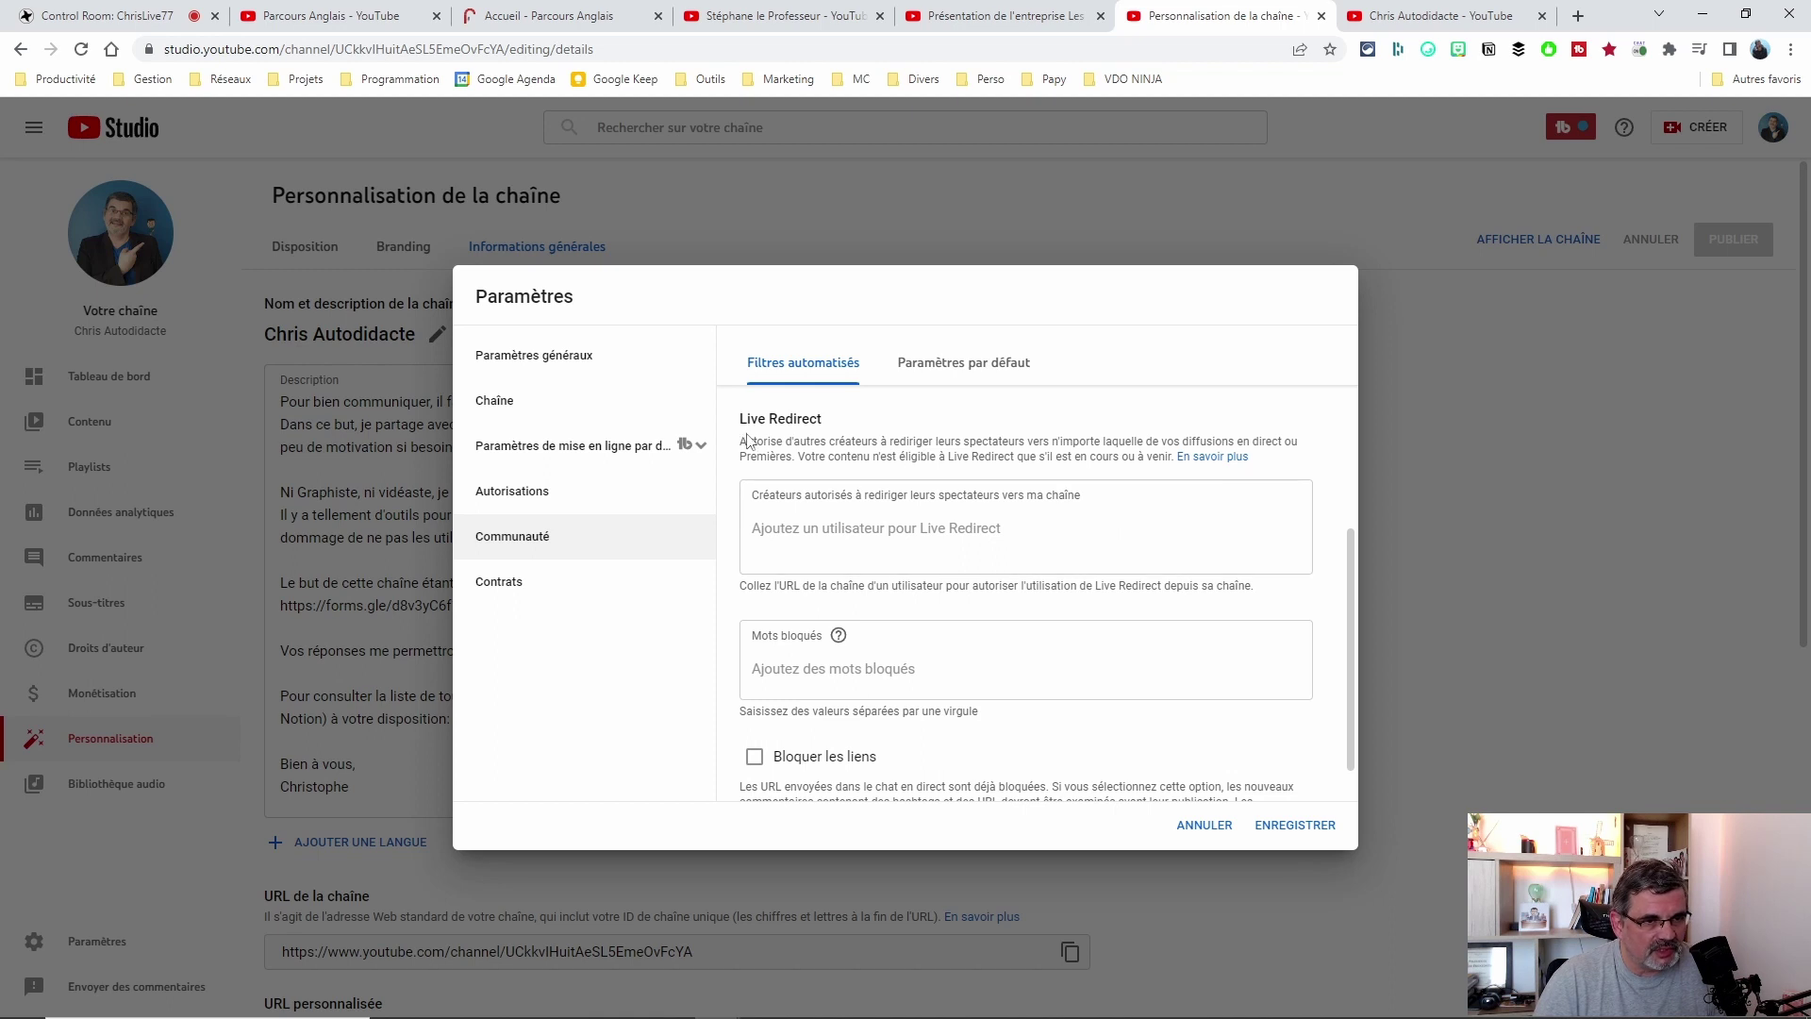
pyautogui.scroll(2, 830, 472)
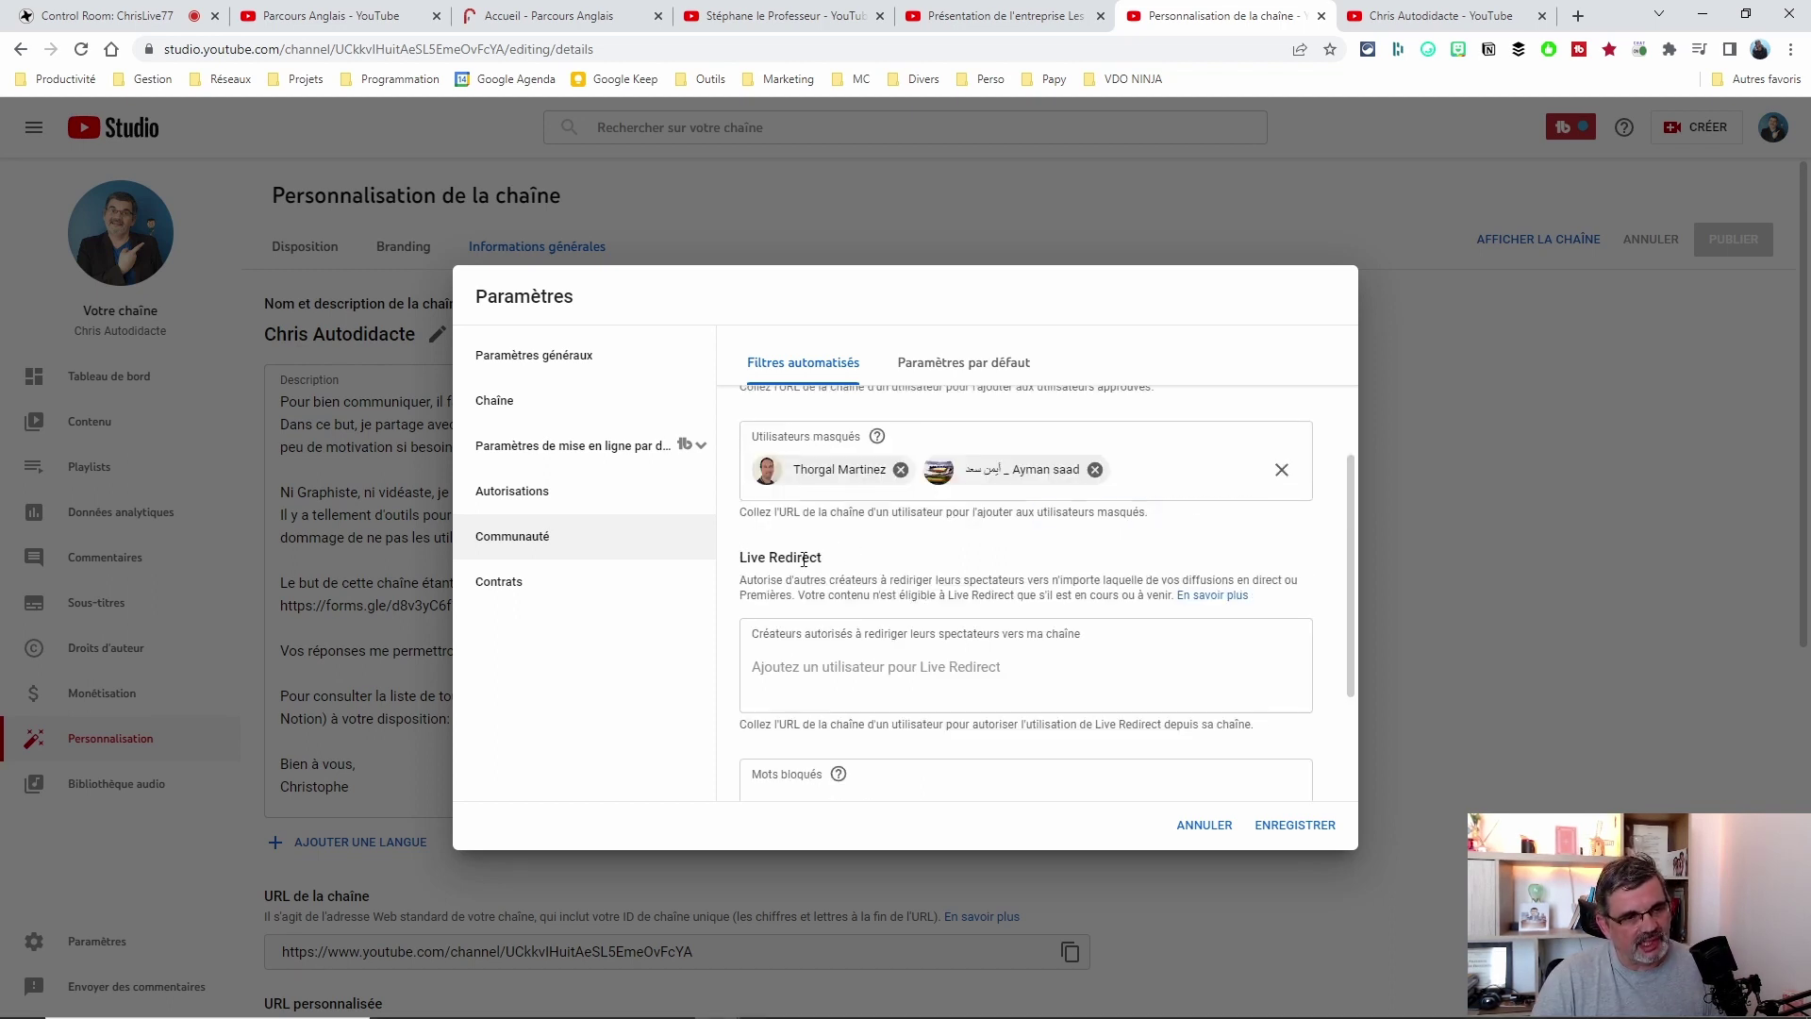
pyautogui.moveTo(758, 558); pyautogui.dragTo(1052, 703)
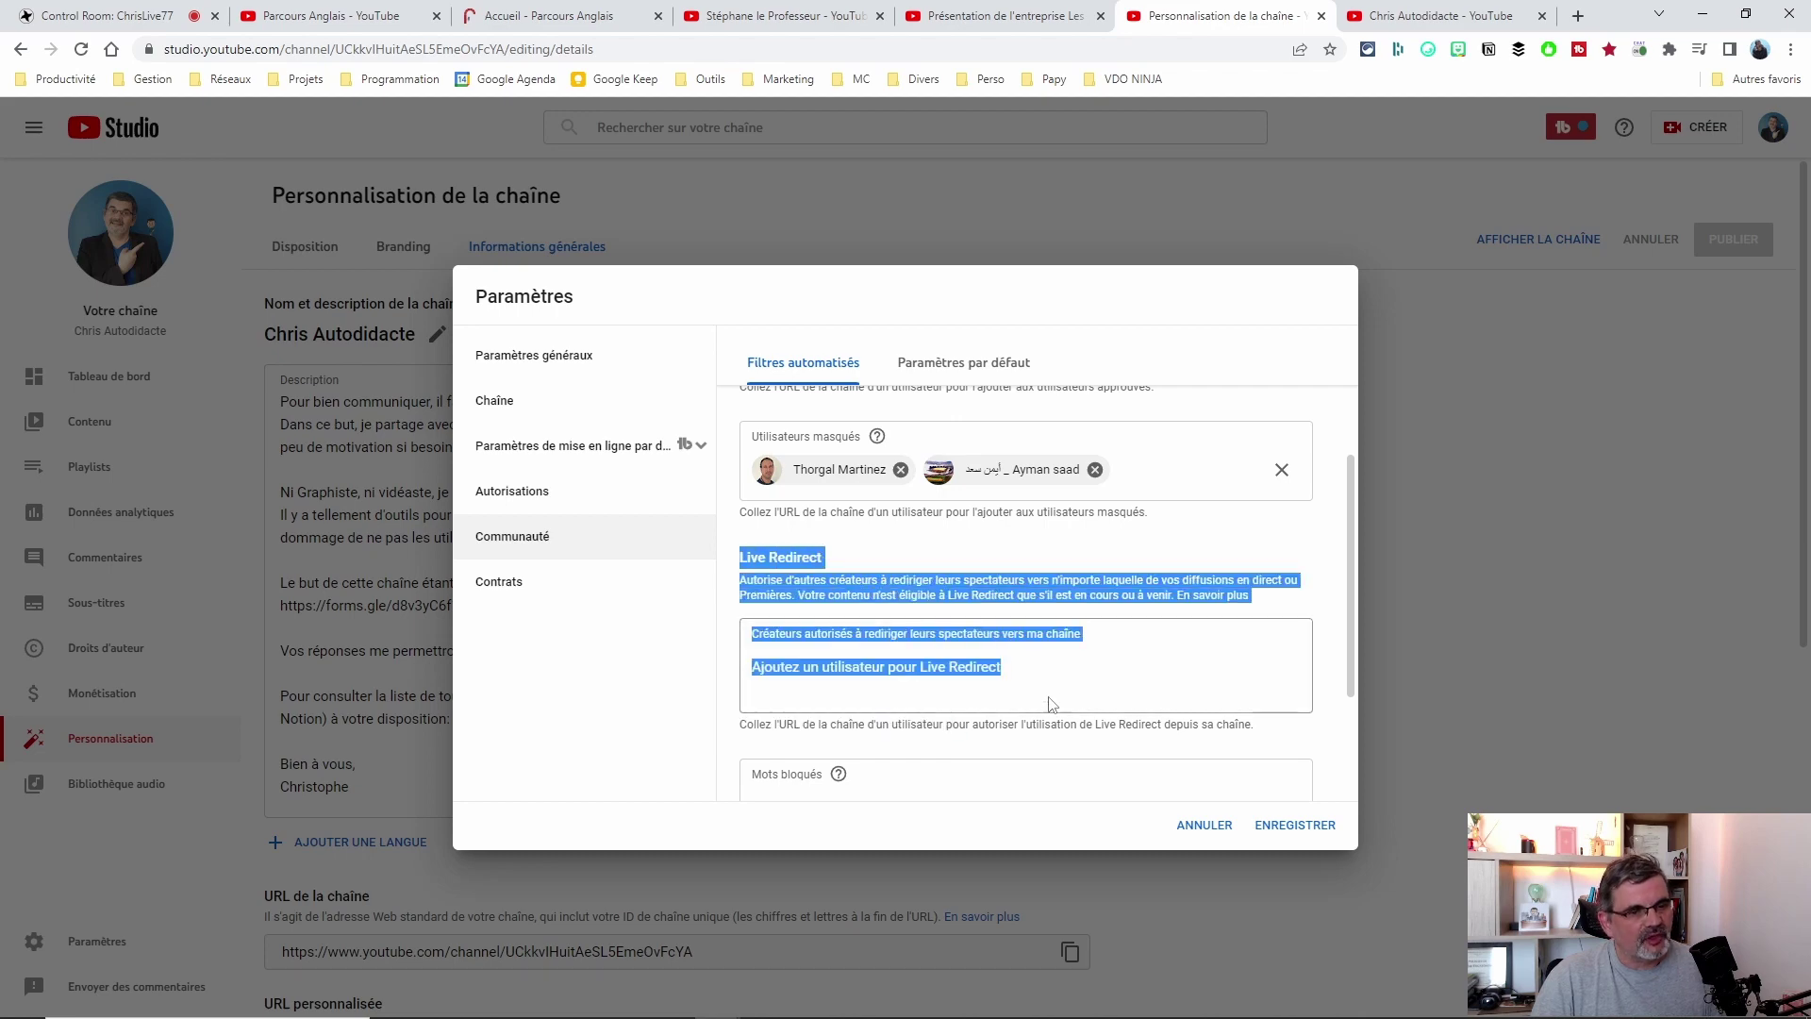